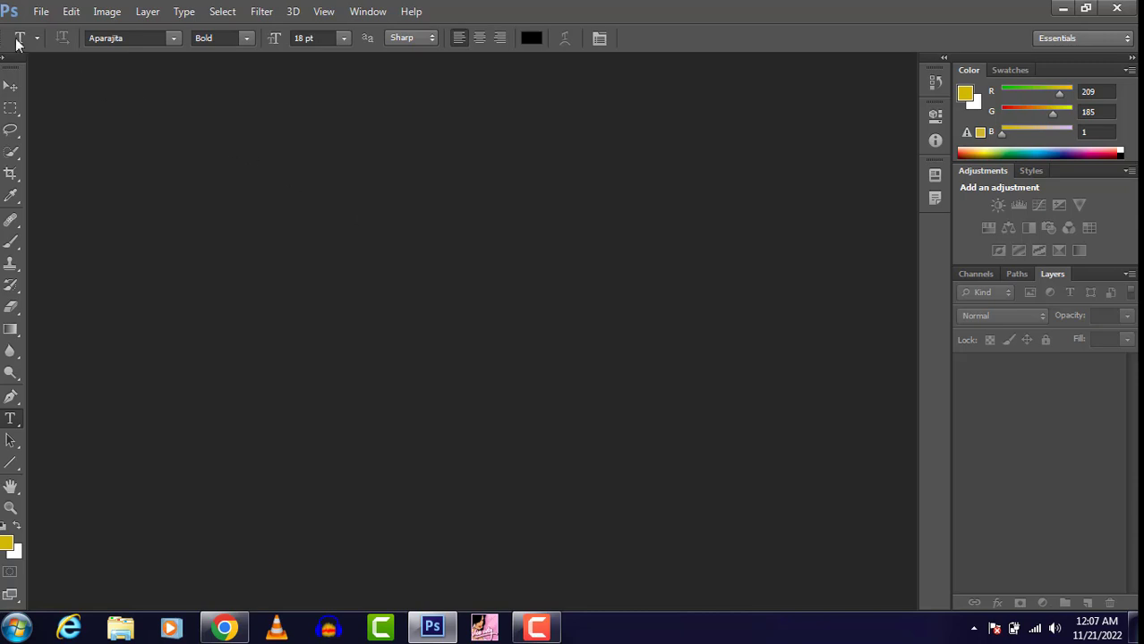
- Open the closeup-young-woman-with-towel-head-pimples-face photo from the Downloads folder
left_click(43, 11)
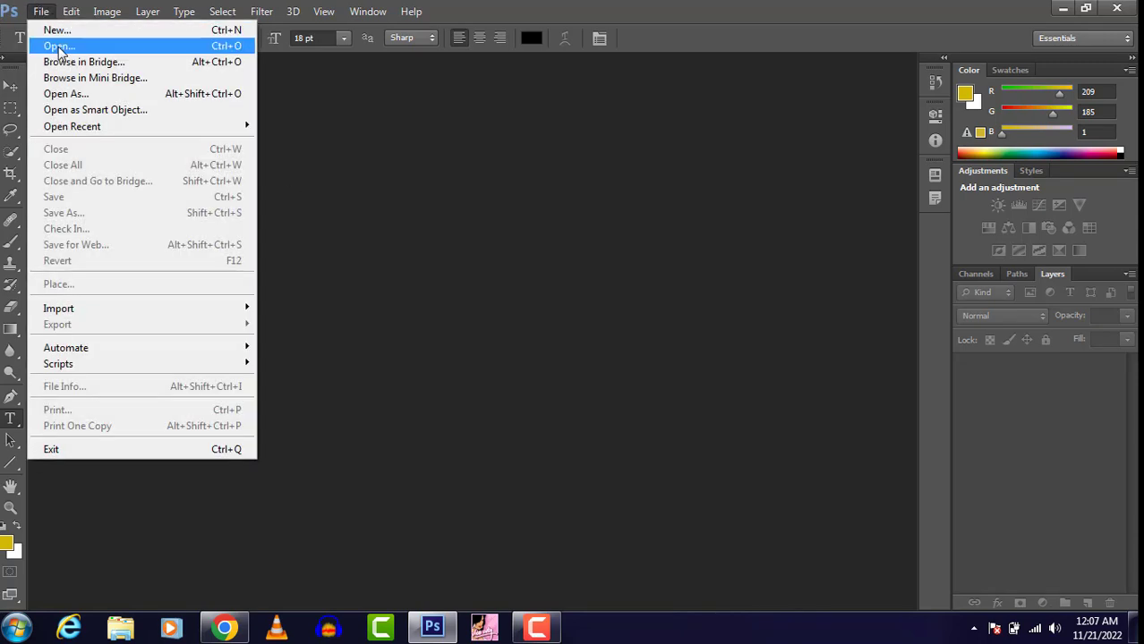
left_click(58, 47)
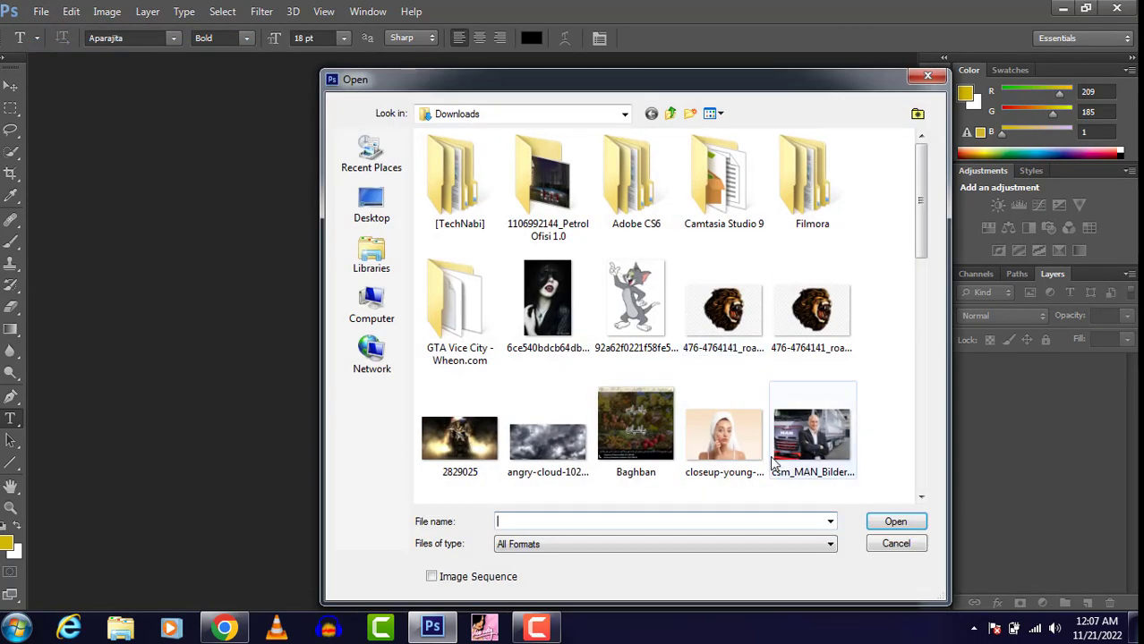
left_click(735, 452)
left_click(906, 524)
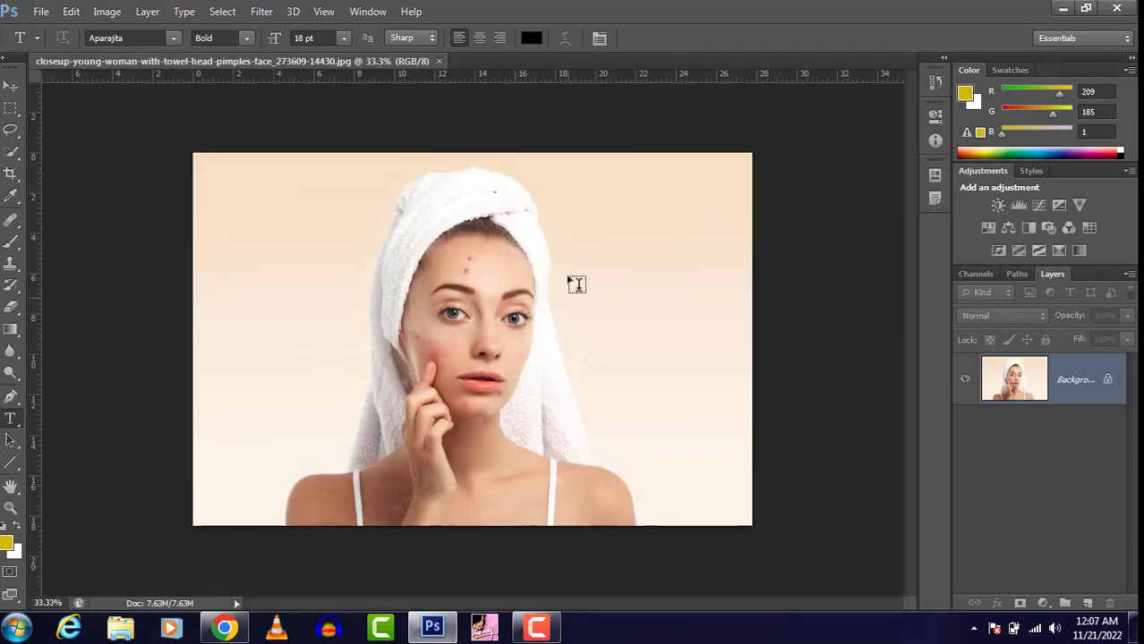
- Try to shift the photo on the locked Background layer with the Move tool
left_click(11, 86)
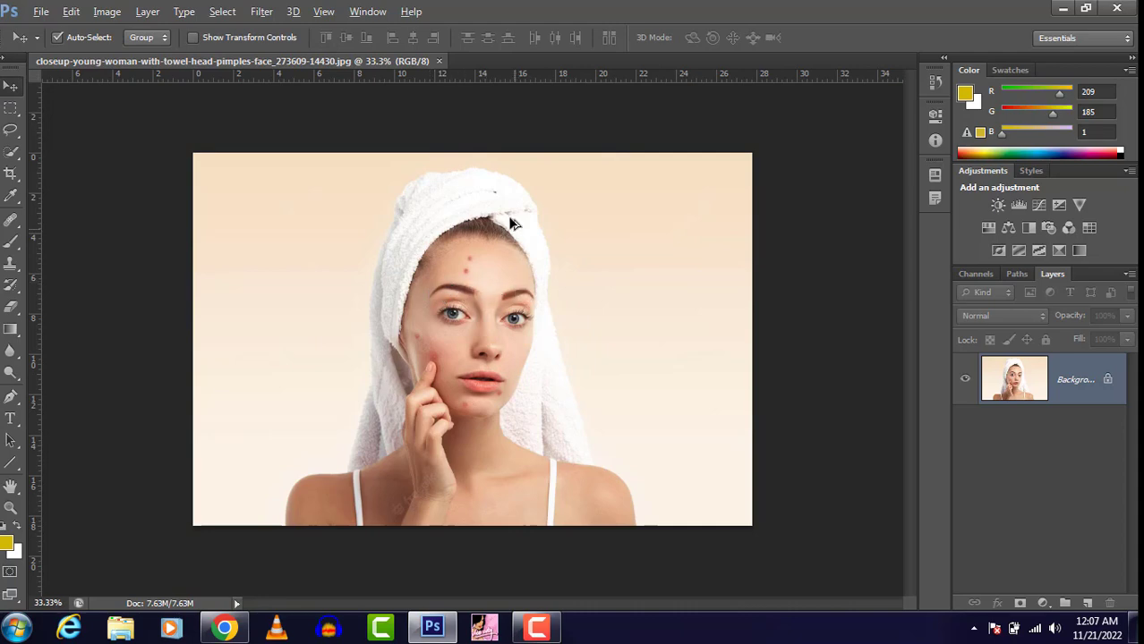
scroll(484, 206, "up", 2, "alt")
scroll(484, 206, "up", 3)
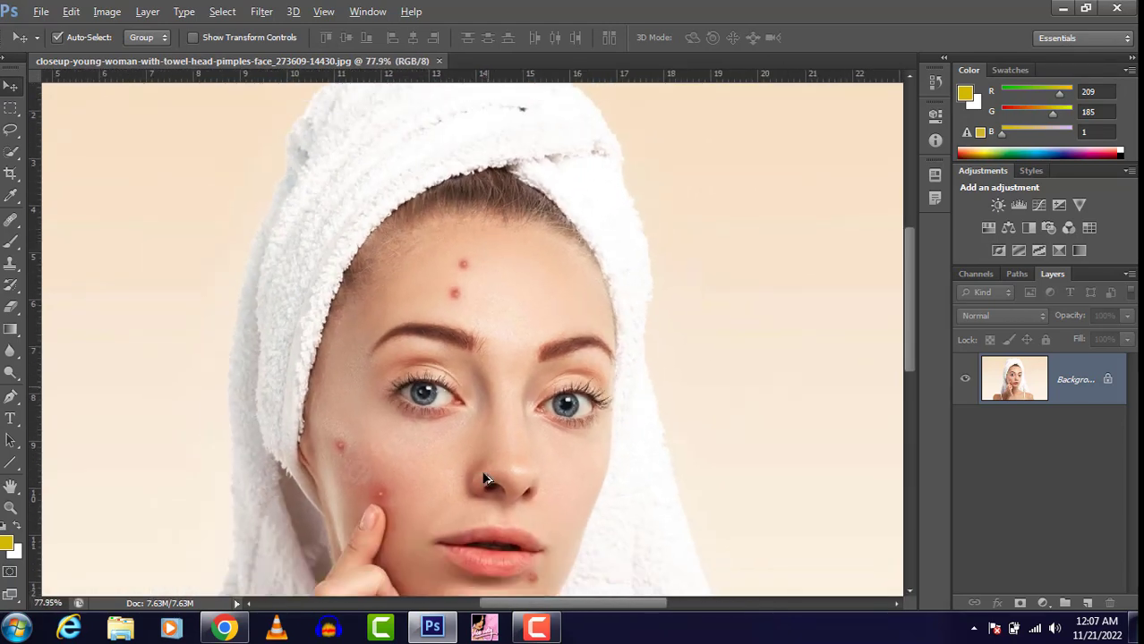
left_click_drag(498, 313, 411, 356)
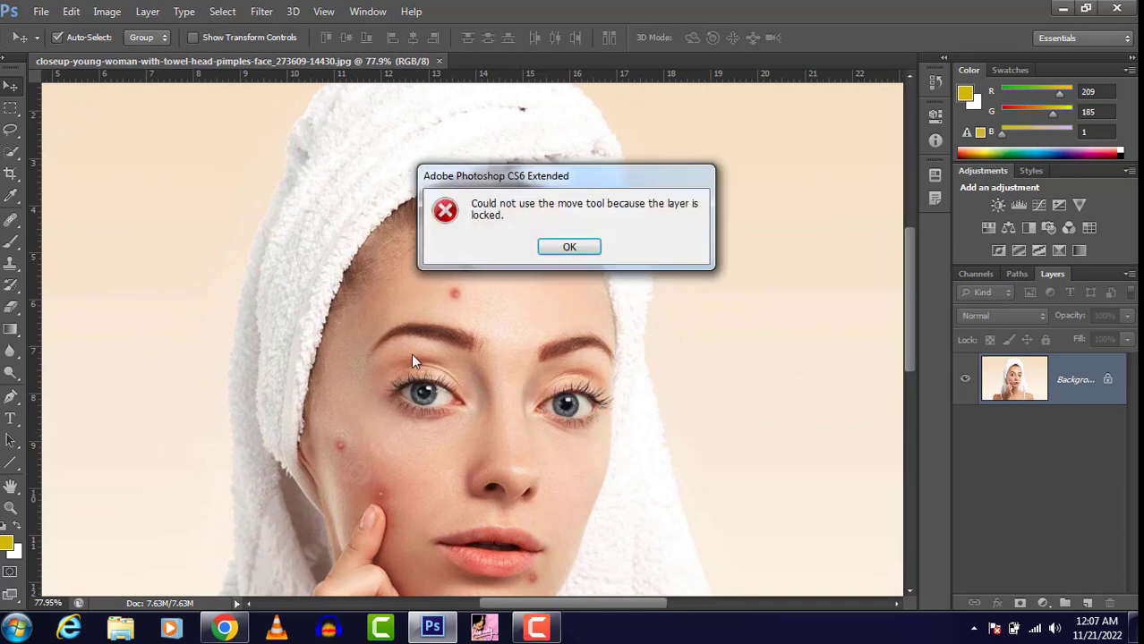
left_click(570, 248)
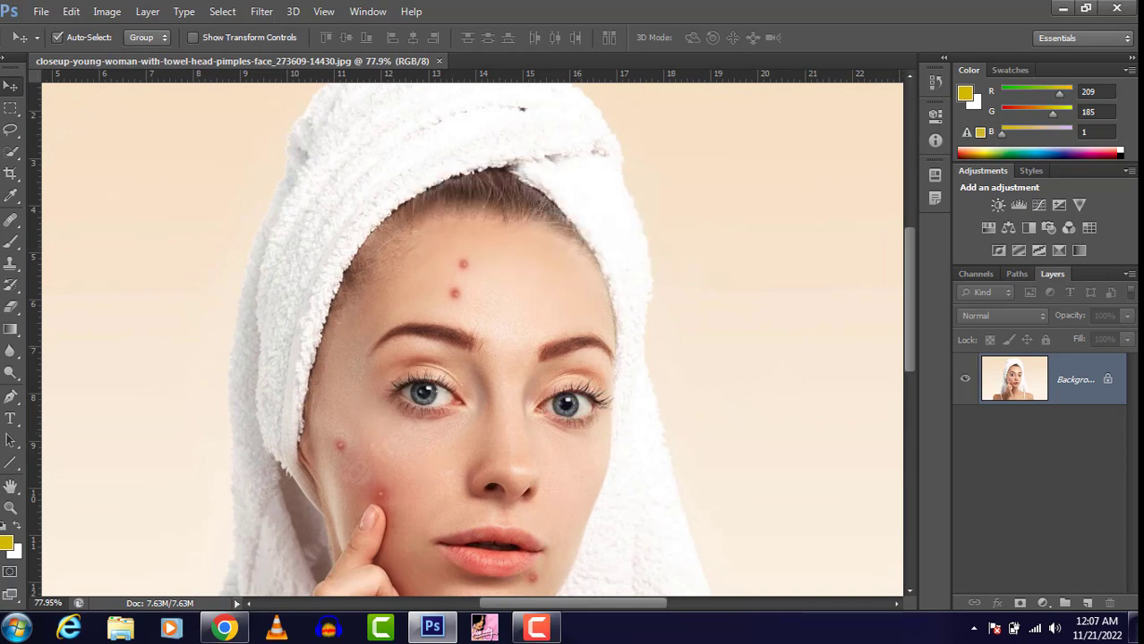
- Unlock the Background by converting it to a regular layer named Layer 0 with Normal mode and 100% opacity
double_click(1111, 377)
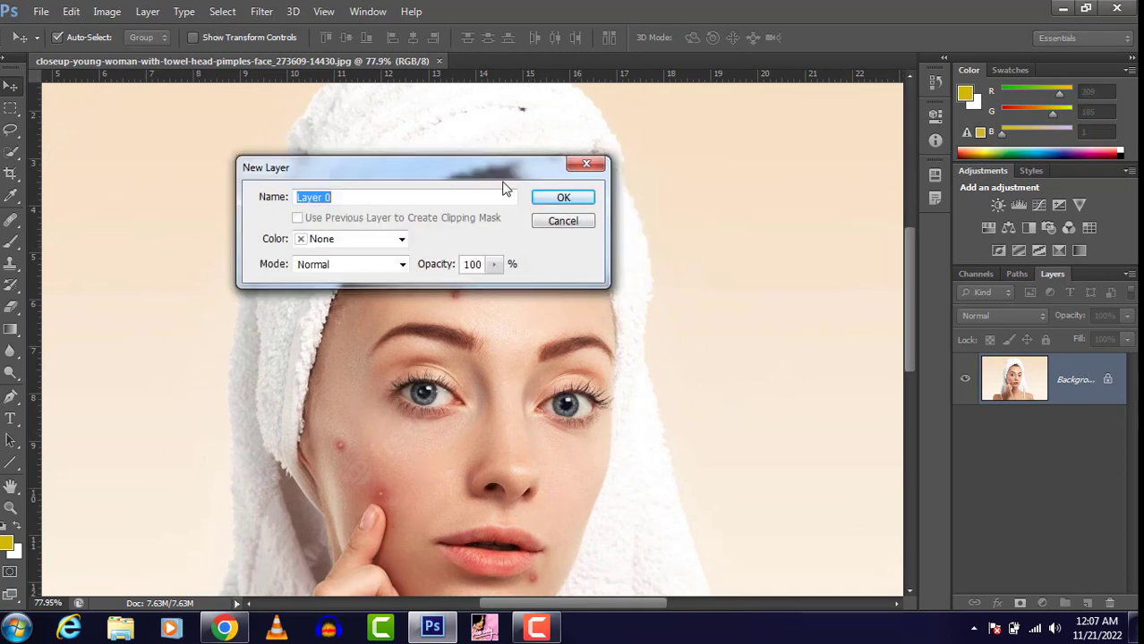
left_click(562, 197)
- Try moving Layer 0 slightly upward on the canvas, and undo the move
left_click_drag(514, 383, 517, 350)
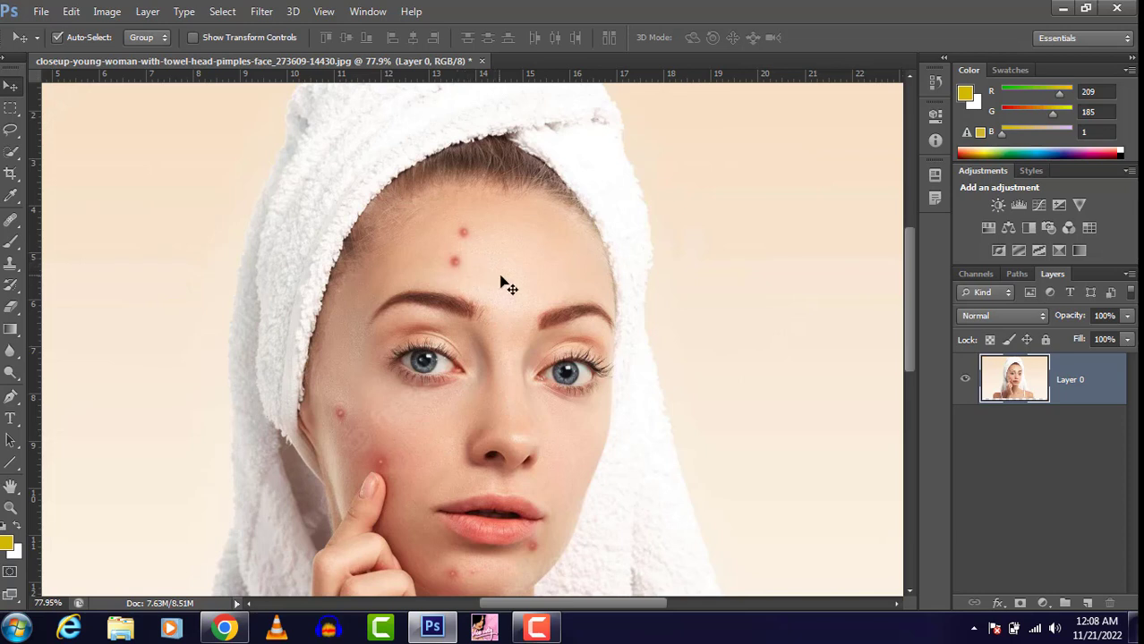
scroll(487, 234, "down", 3)
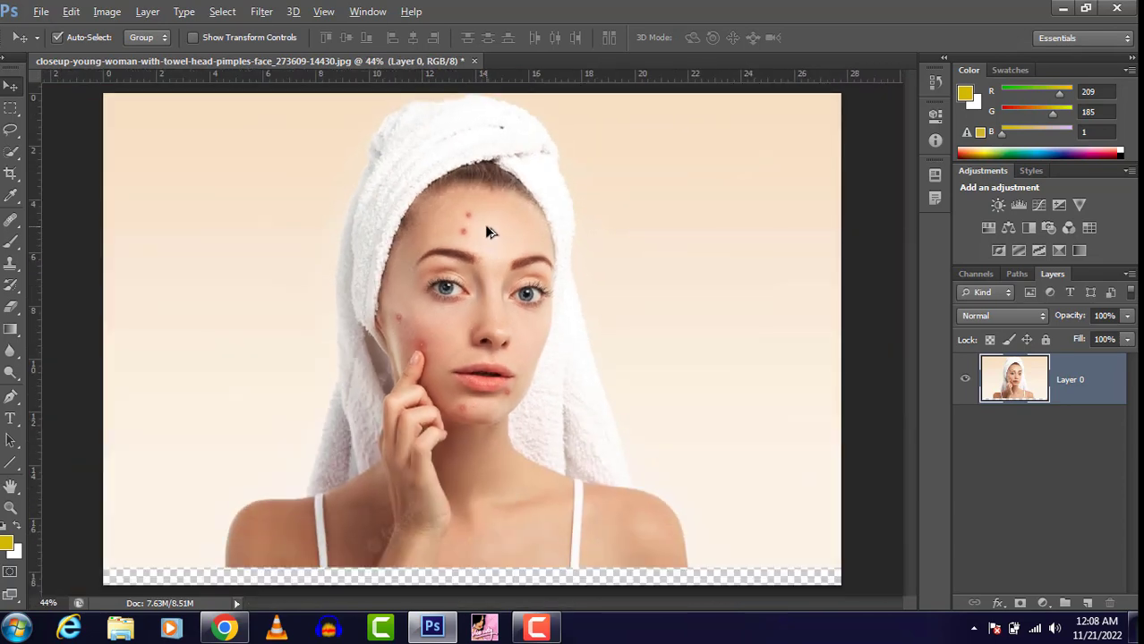
key("ctrl+z")
- Heal the two forehead pimples using the Spot Healing Brush at size 30 with Content-Aware
scroll(466, 255, "up", 4)
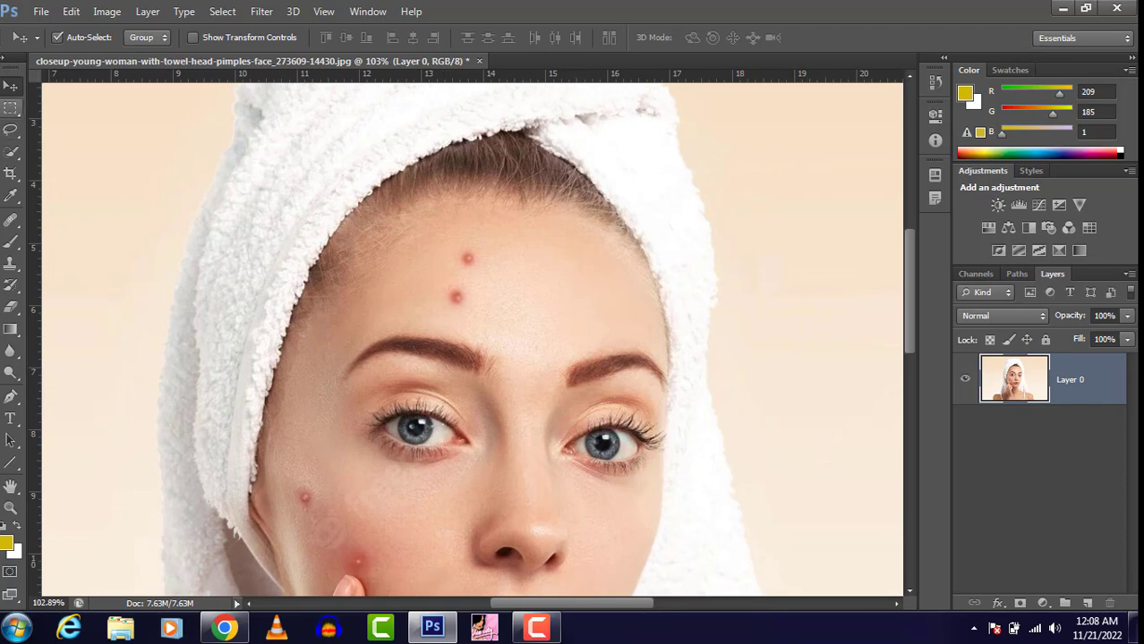
left_click(13, 224)
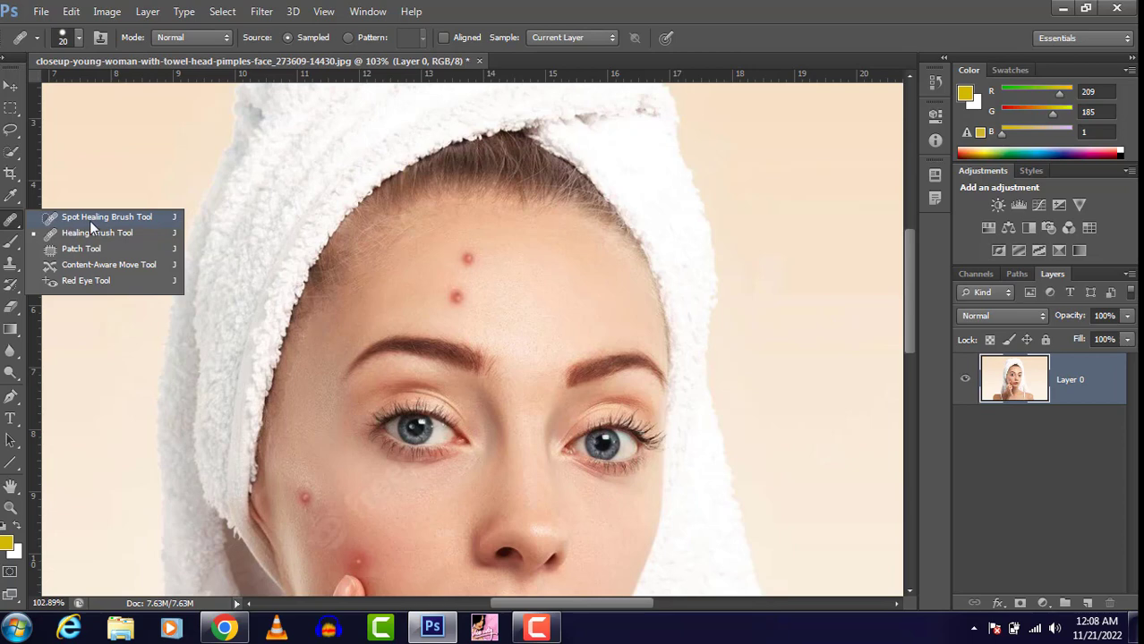
left_click(135, 219)
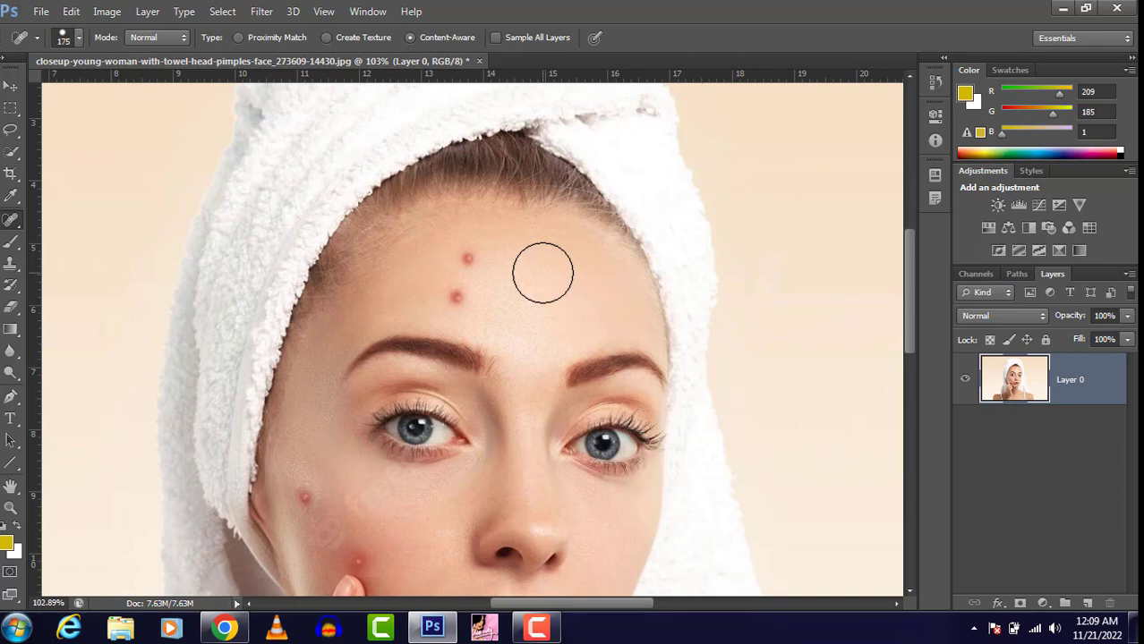
left_click(76, 41)
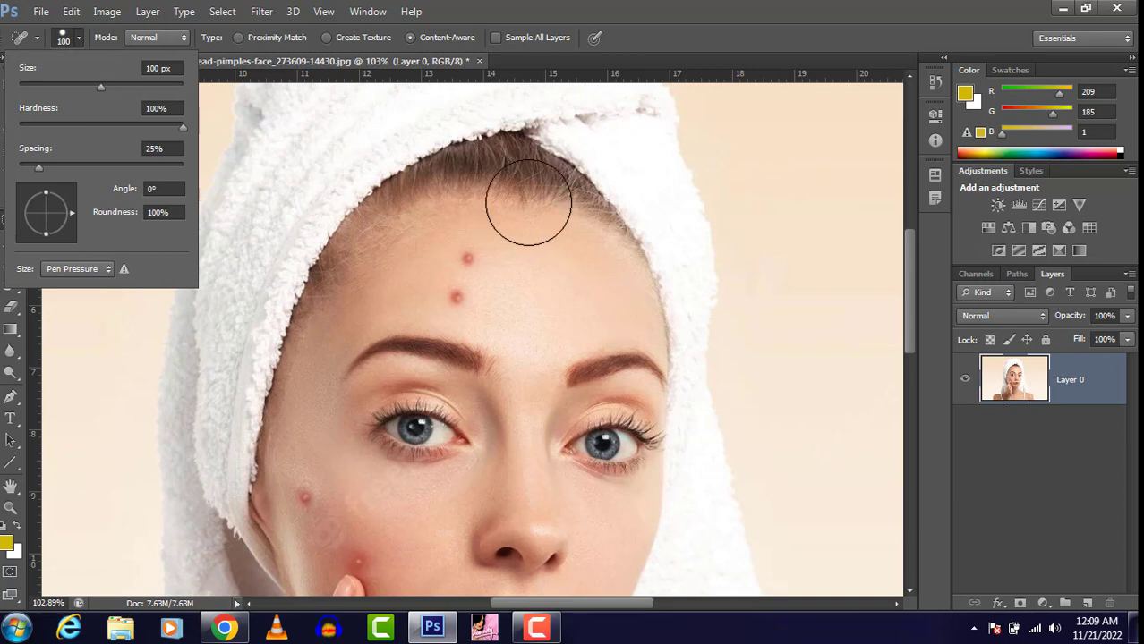
left_click(45, 382)
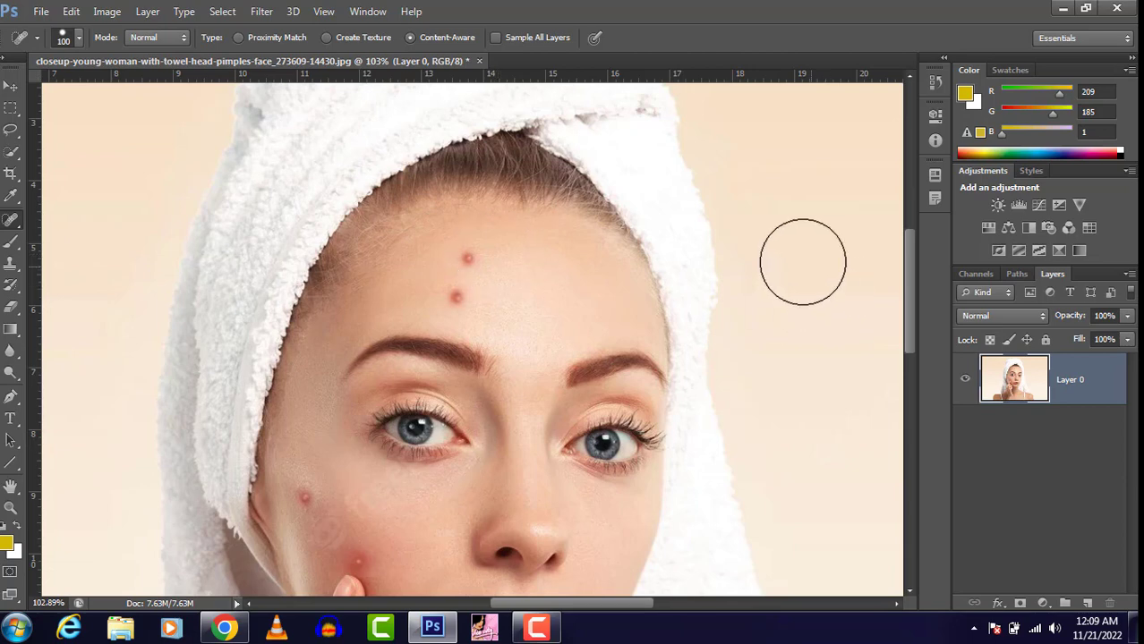
scroll(499, 221, "up", 2)
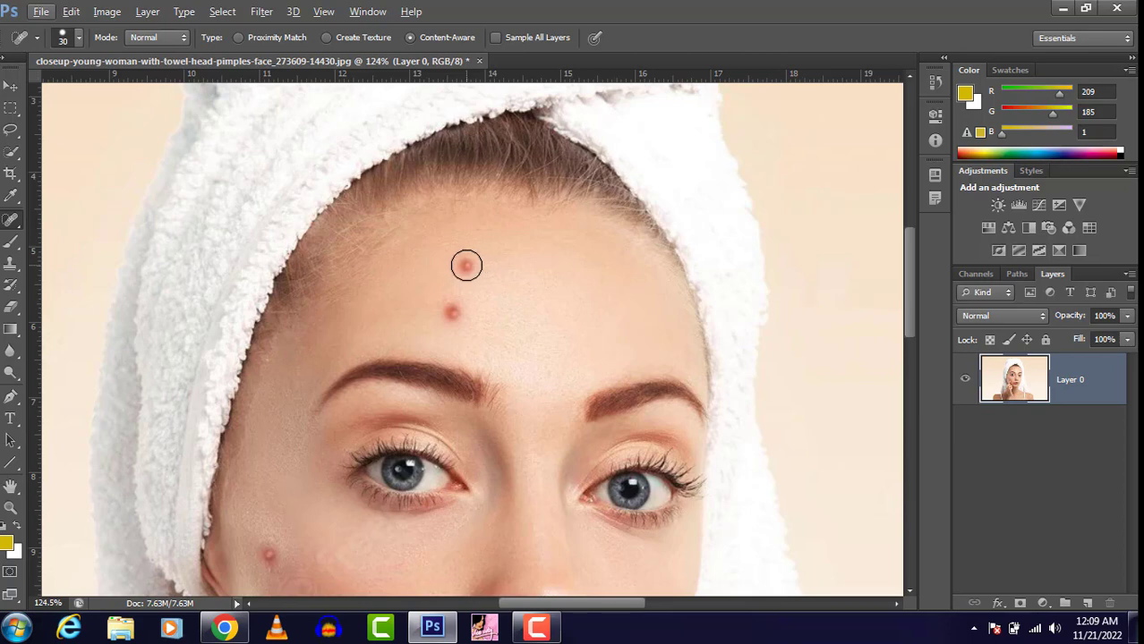
left_click(466, 265)
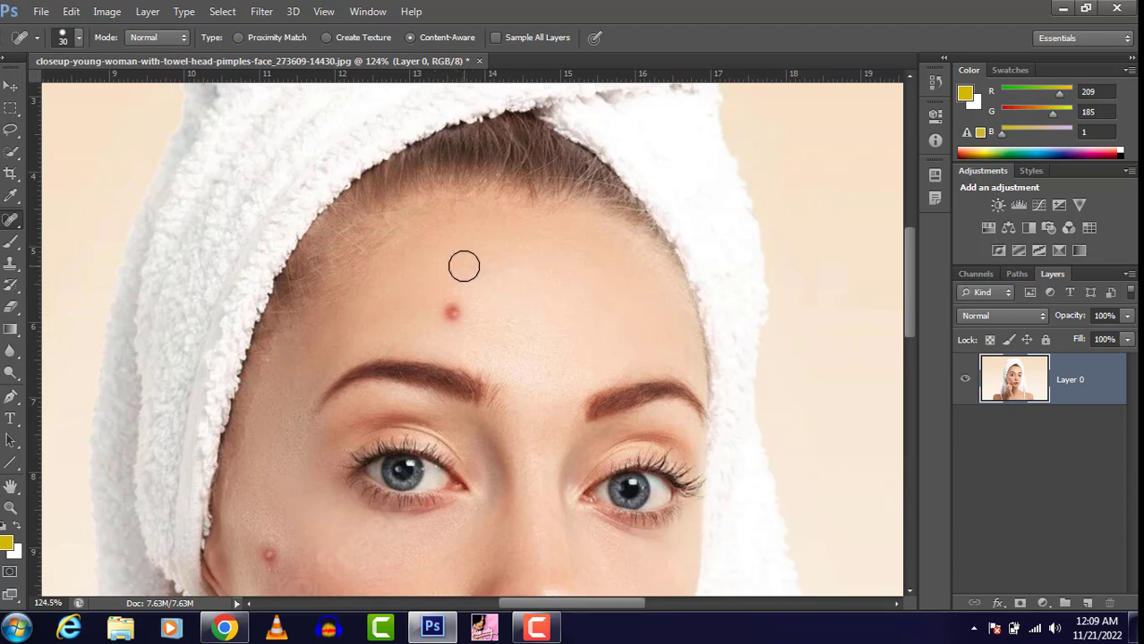
left_click(454, 316)
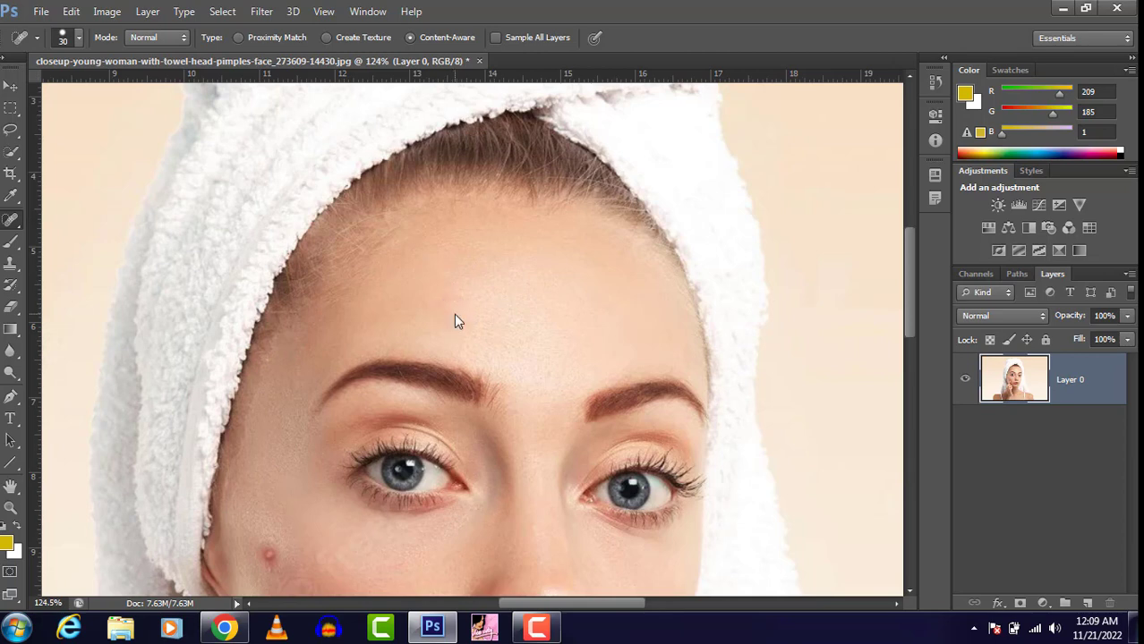
- Heal the small pimple on the outer cheek below the eye, near the towel's edge
scroll(309, 350, "down", 5)
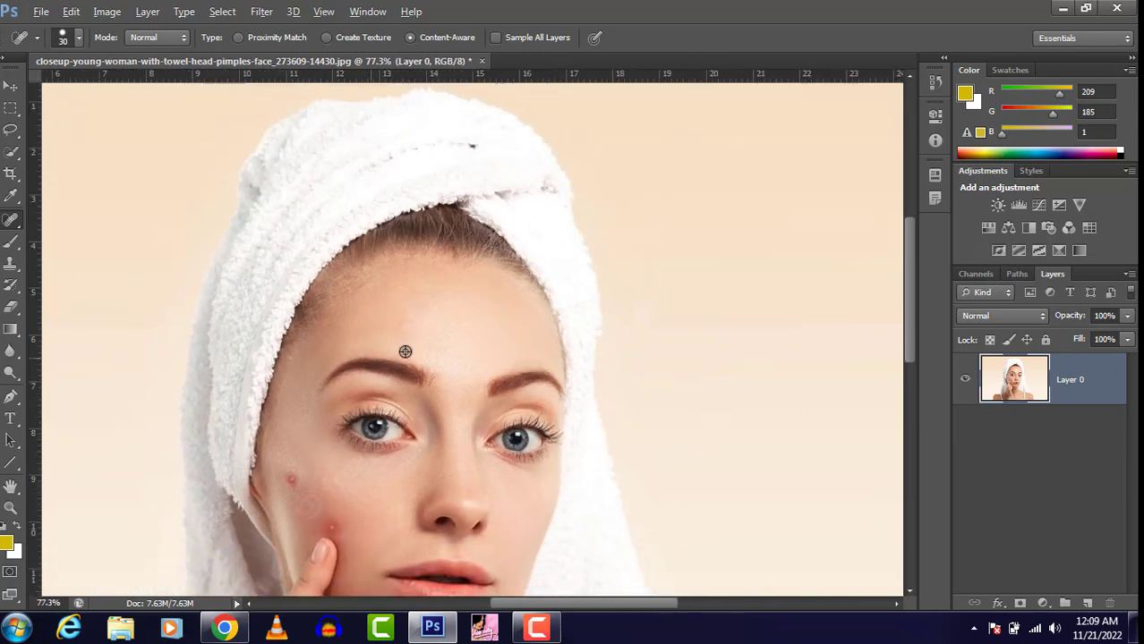
left_click(289, 479)
scroll(407, 452, "down", 3)
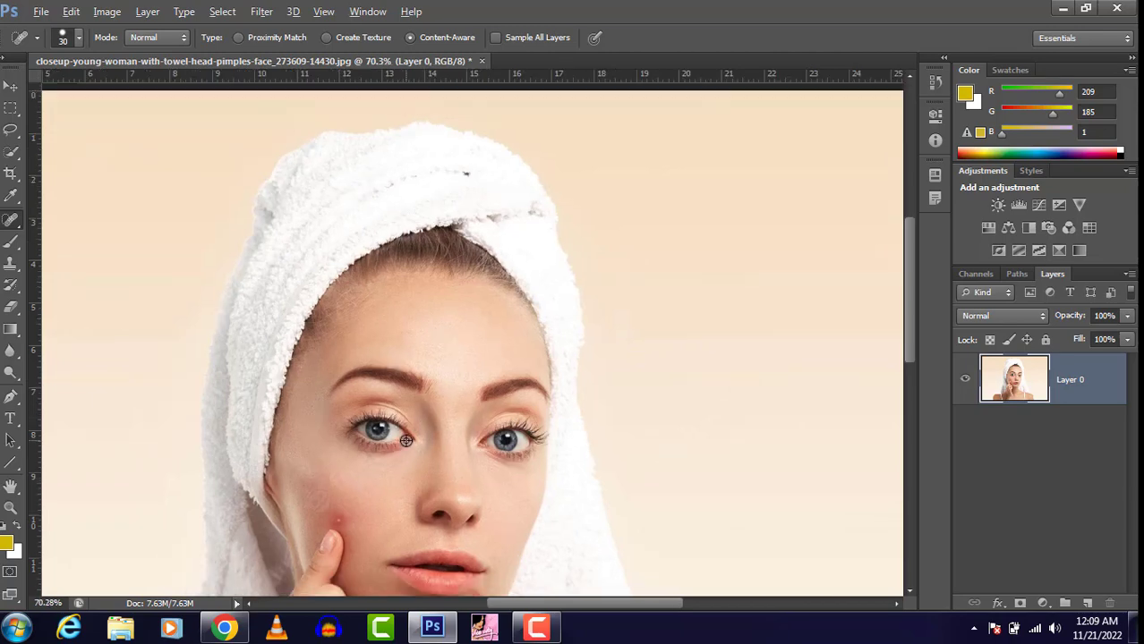
- Heal the two blemishes on the chin and the pimple below the corner of the lips
scroll(472, 477, "up", 3)
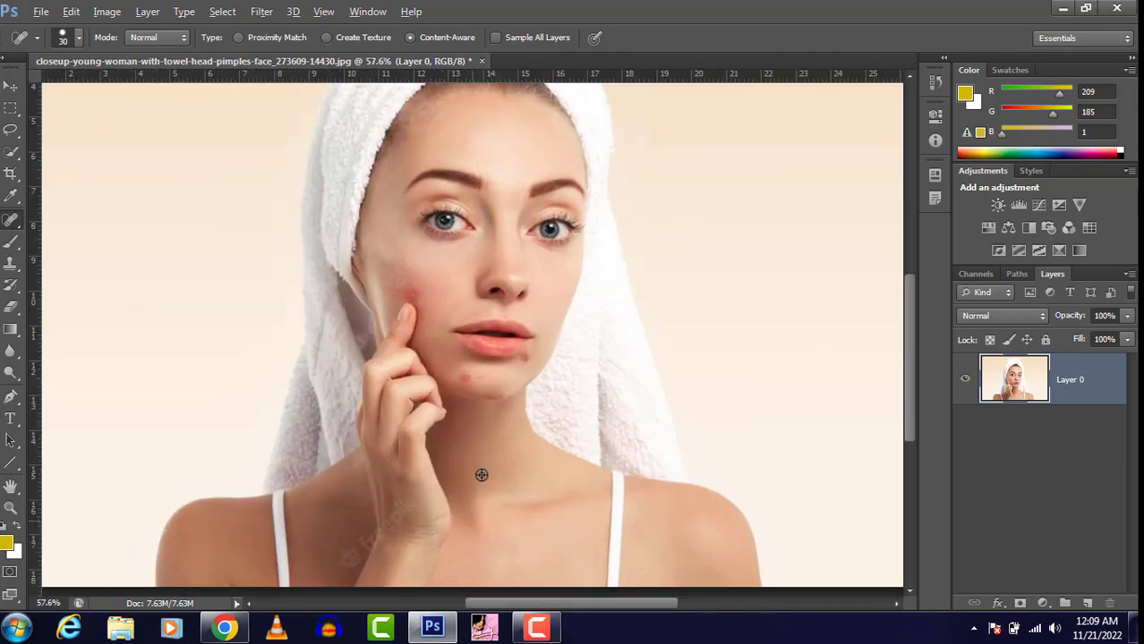
scroll(485, 382, "up", 5)
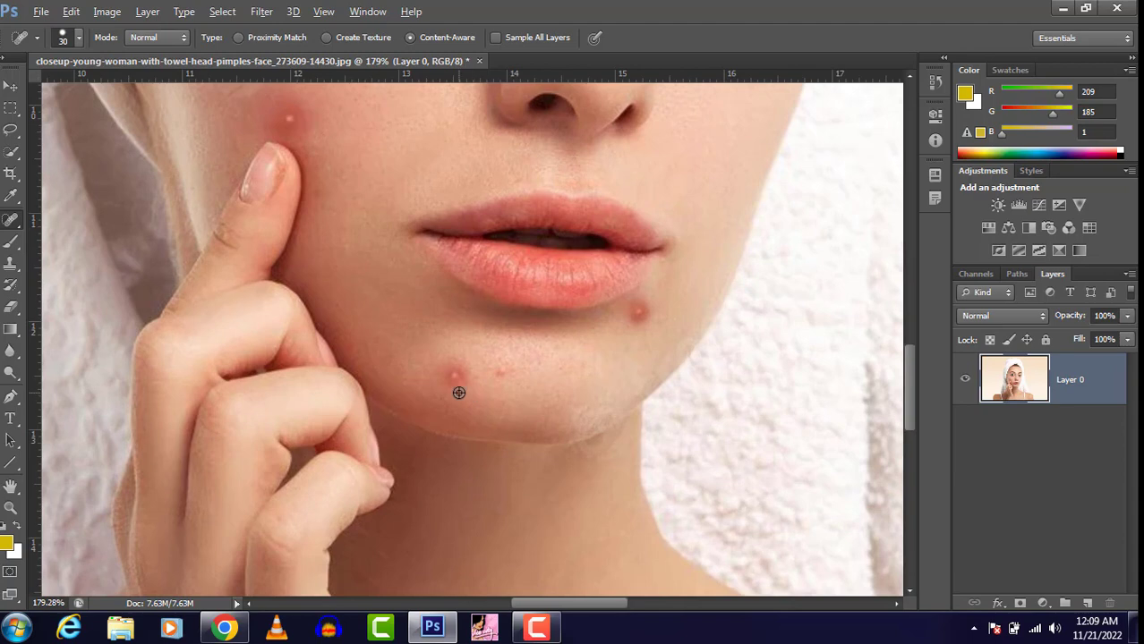
left_click(454, 377)
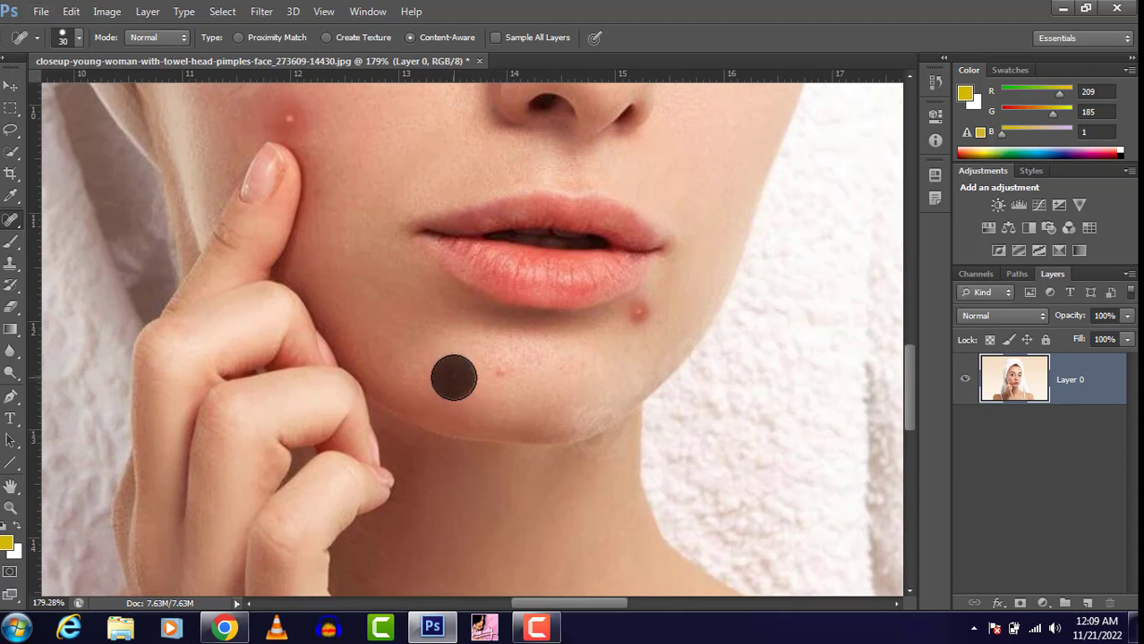
left_click(499, 376)
left_click(645, 318)
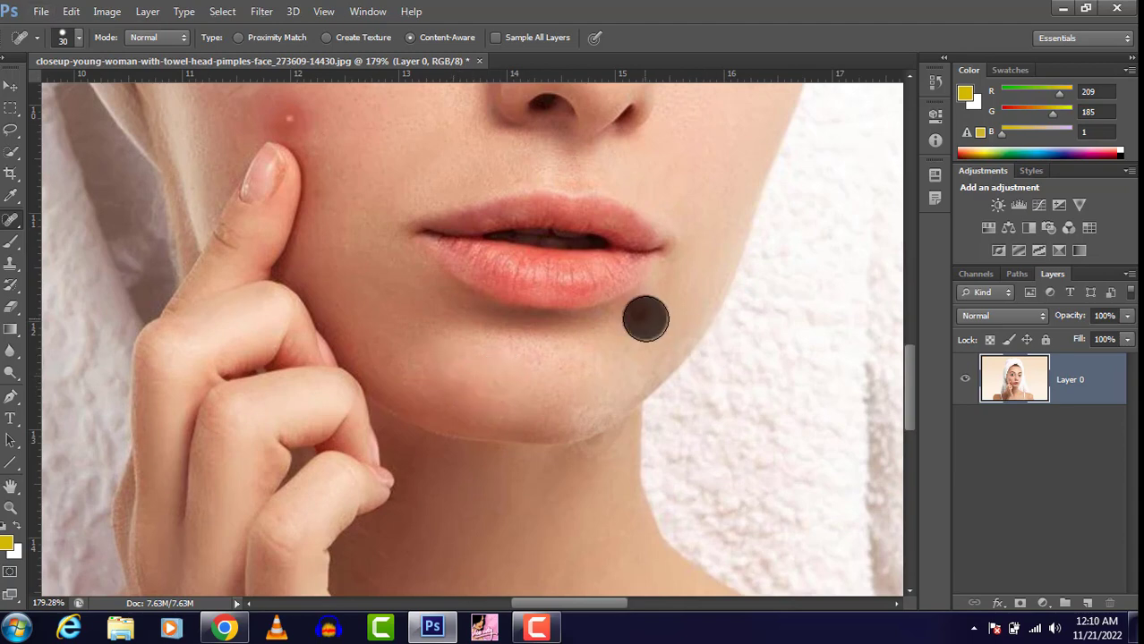
- Examine the cheek, chin and forehead up close and the whole portrait for remaining blemishes
scroll(464, 322, "down", 4)
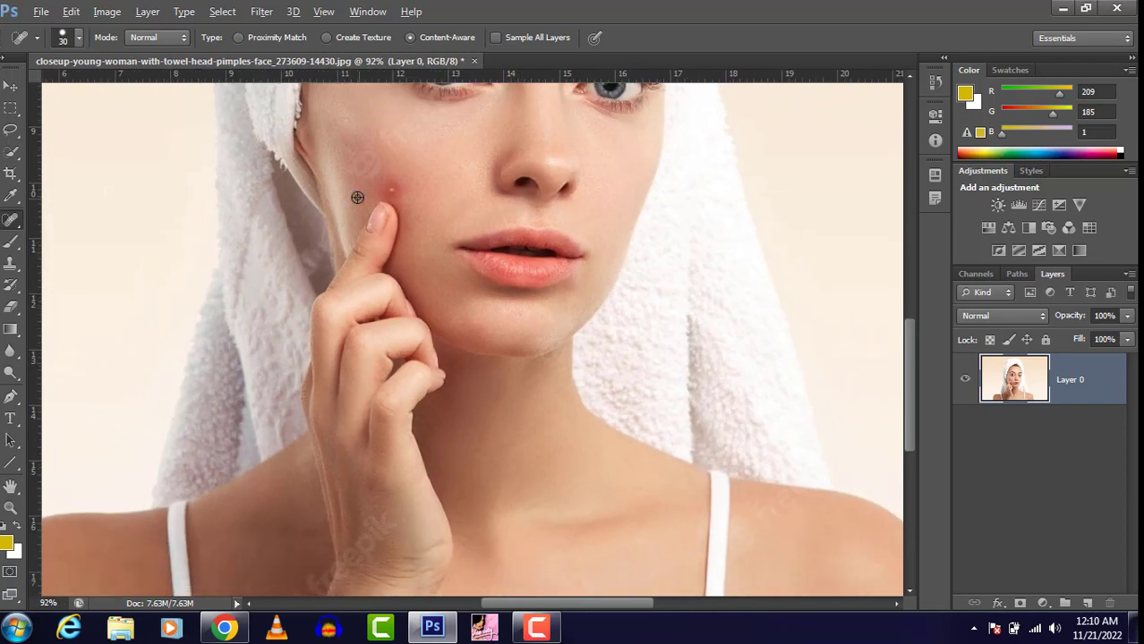
scroll(381, 162, "up", 4)
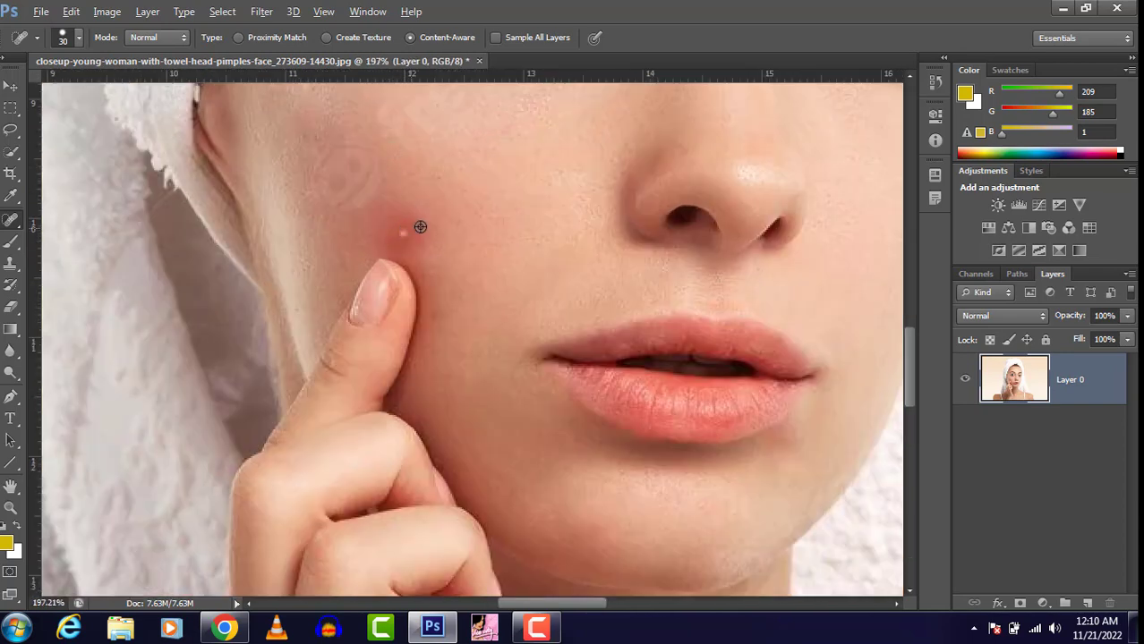
scroll(417, 248, "down", 6)
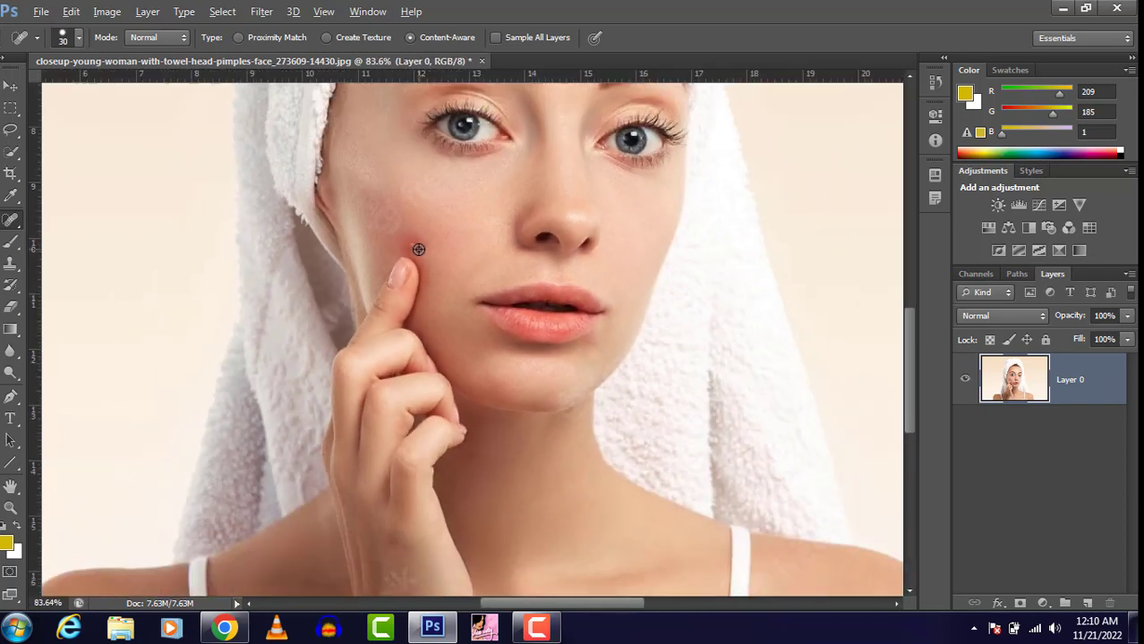
scroll(455, 115, "down", 2)
scroll(483, 206, "up", 5)
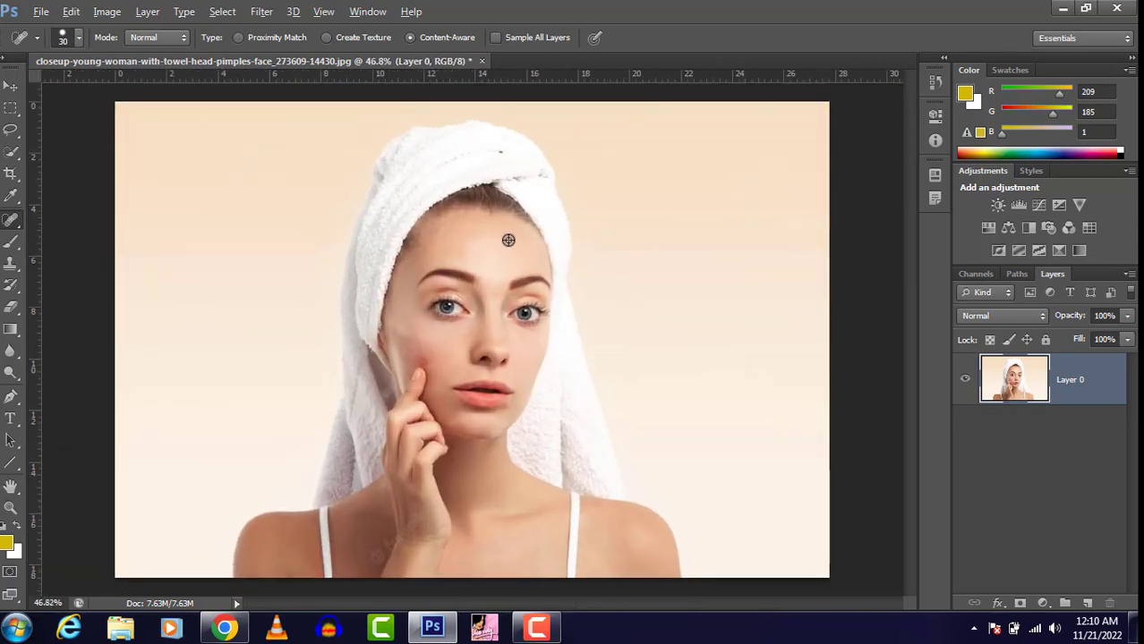
scroll(480, 182, "up", 3)
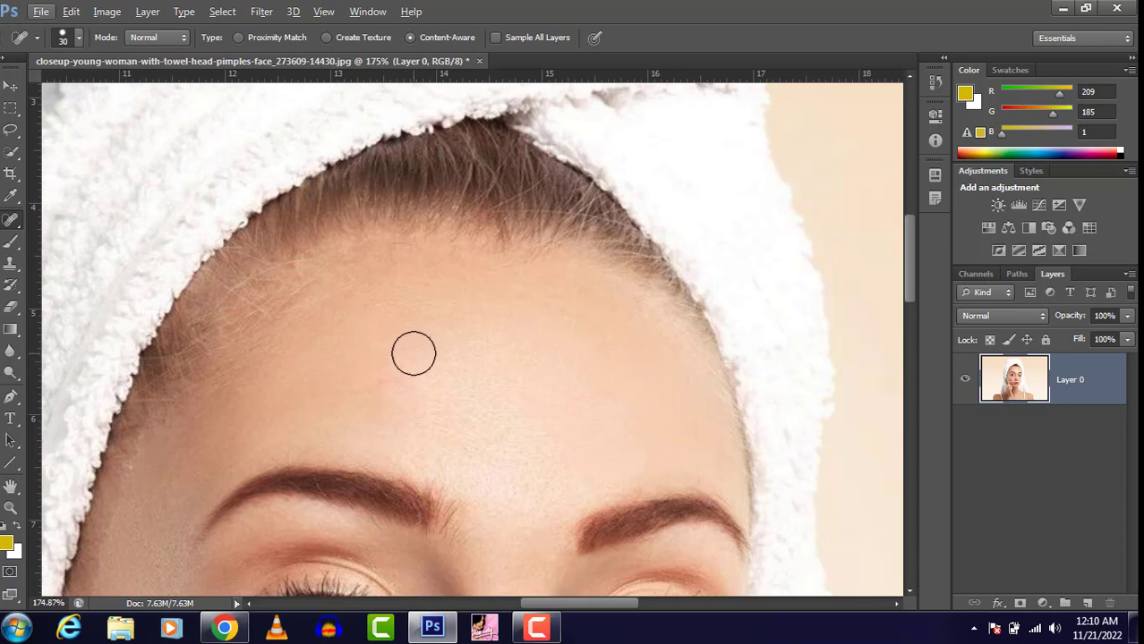
scroll(430, 250, "down", 2, "alt")
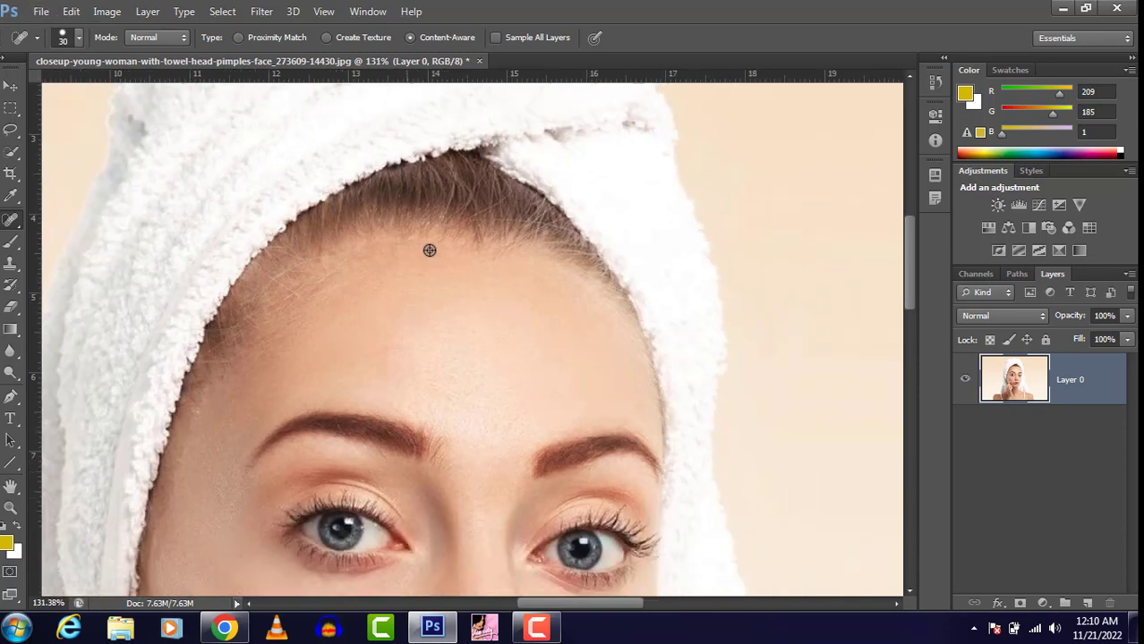
scroll(430, 251, "down", 3, "alt")
scroll(362, 527, "down", 1, "alt")
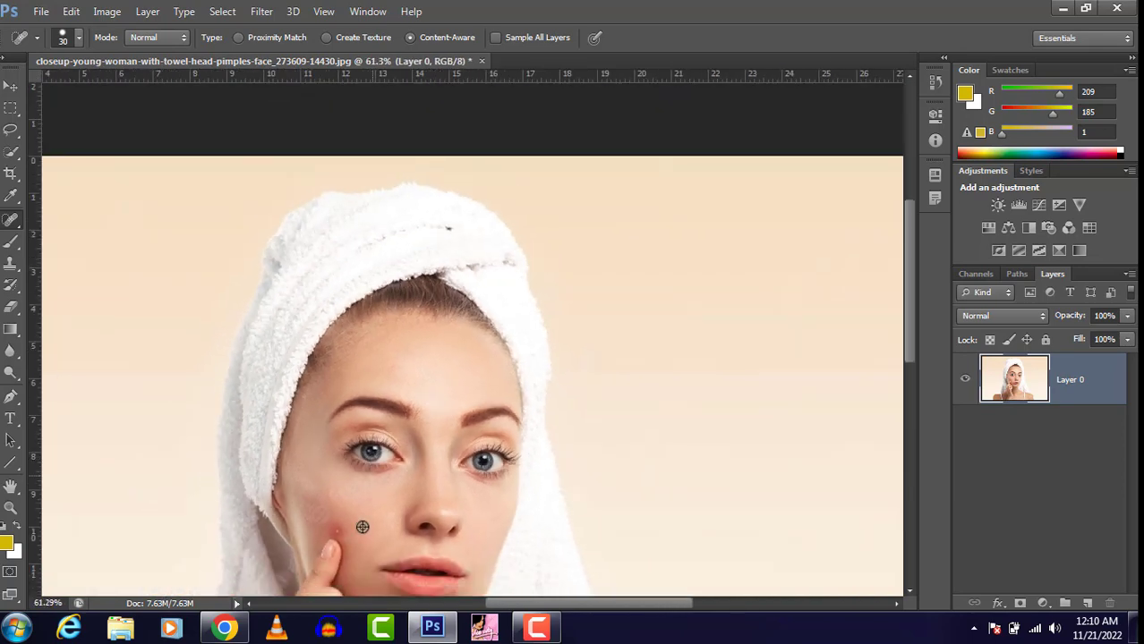
- Try to heal the cheek pimple just above the fingertip with the size 30 brush
scroll(362, 527, "up", 4, "alt")
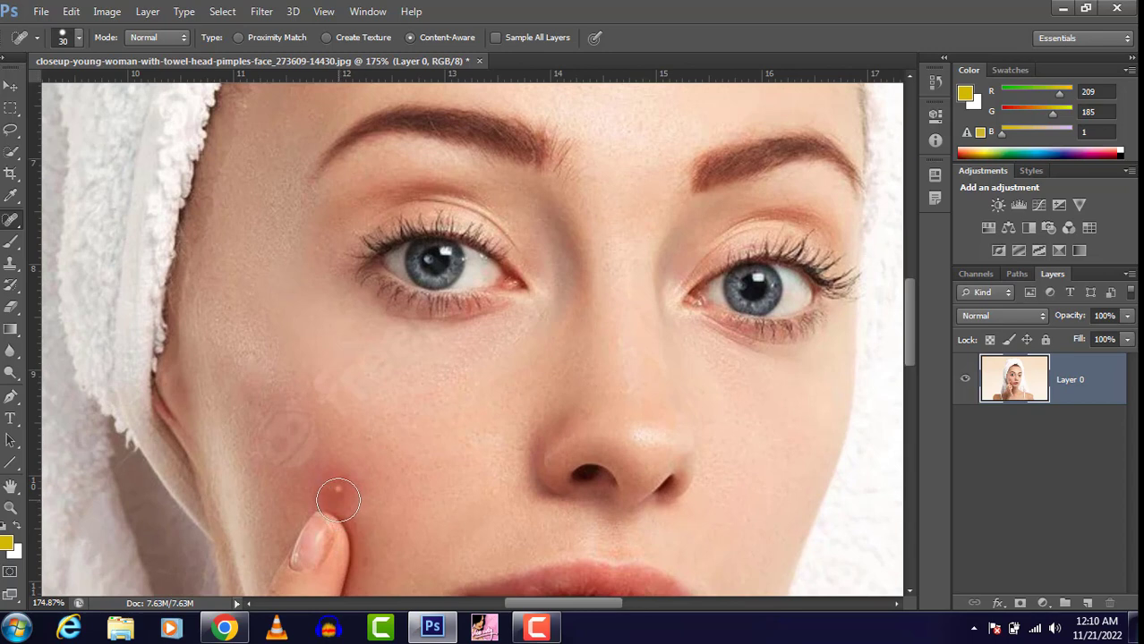
left_click(338, 496)
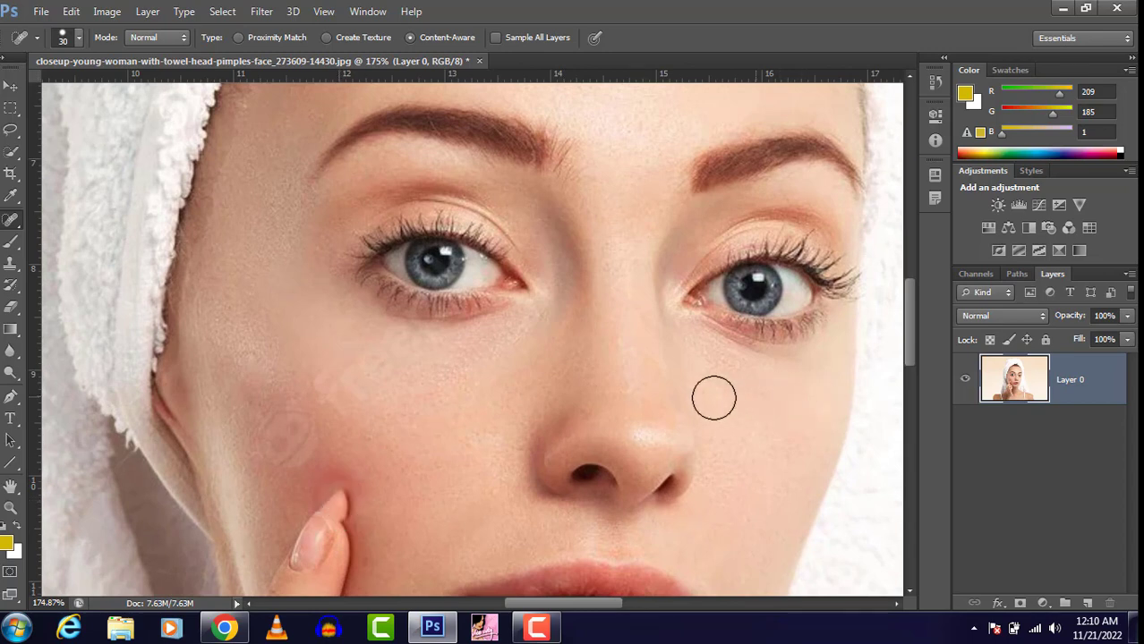
- Enlarge the Spot Healing Brush to size 60 and heal the red pimple above the fingertip on the cheek
scroll(555, 363, "down", 1, "alt")
scroll(556, 364, "down", 2, "alt")
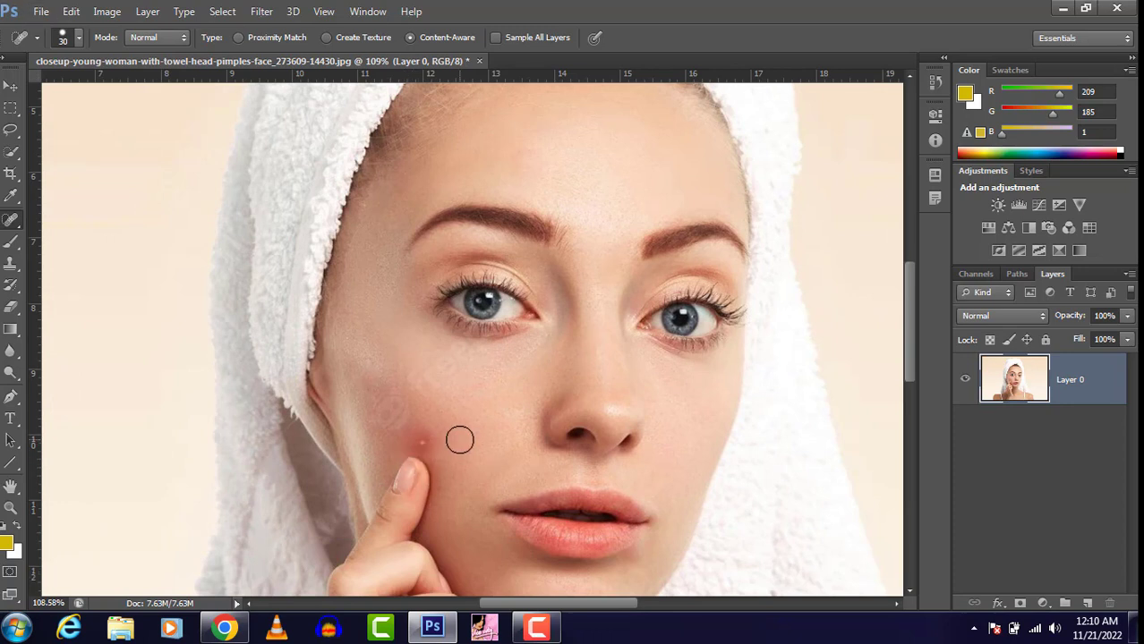
left_click(413, 444)
key("bracketright")
key("bracketright")
key("bracketright")
key("bracketright")
key("bracketright")
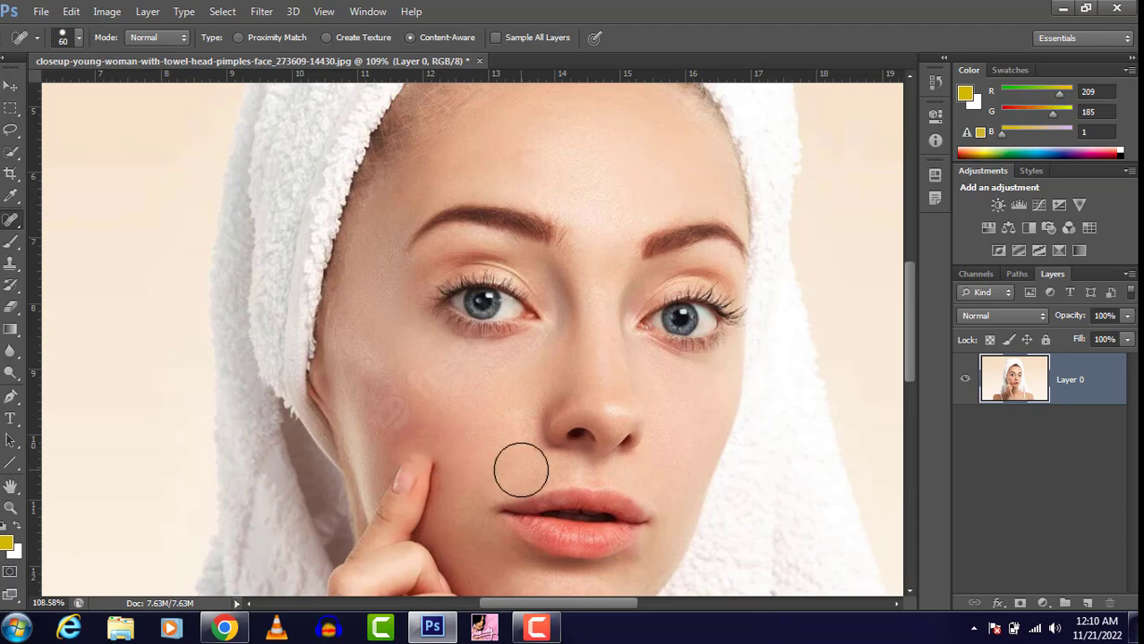
- Undo the last heal and heal the white head of the pimple above the fingertip with a size 15 brush
key("ctrl+z")
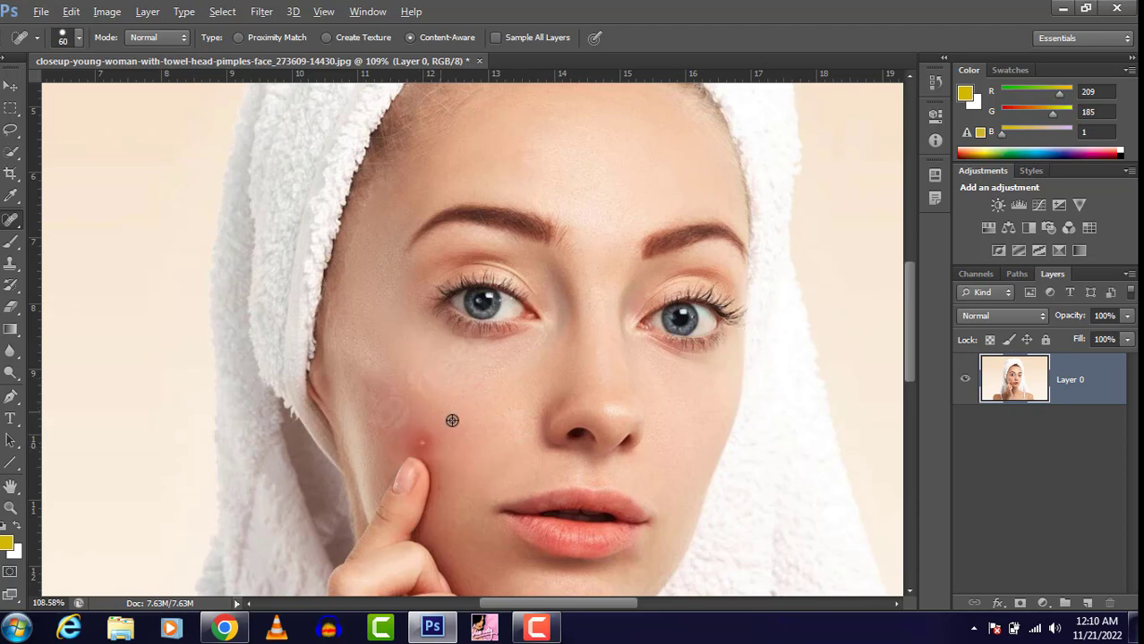
scroll(445, 441, "up", 3)
scroll(446, 441, "up", 2)
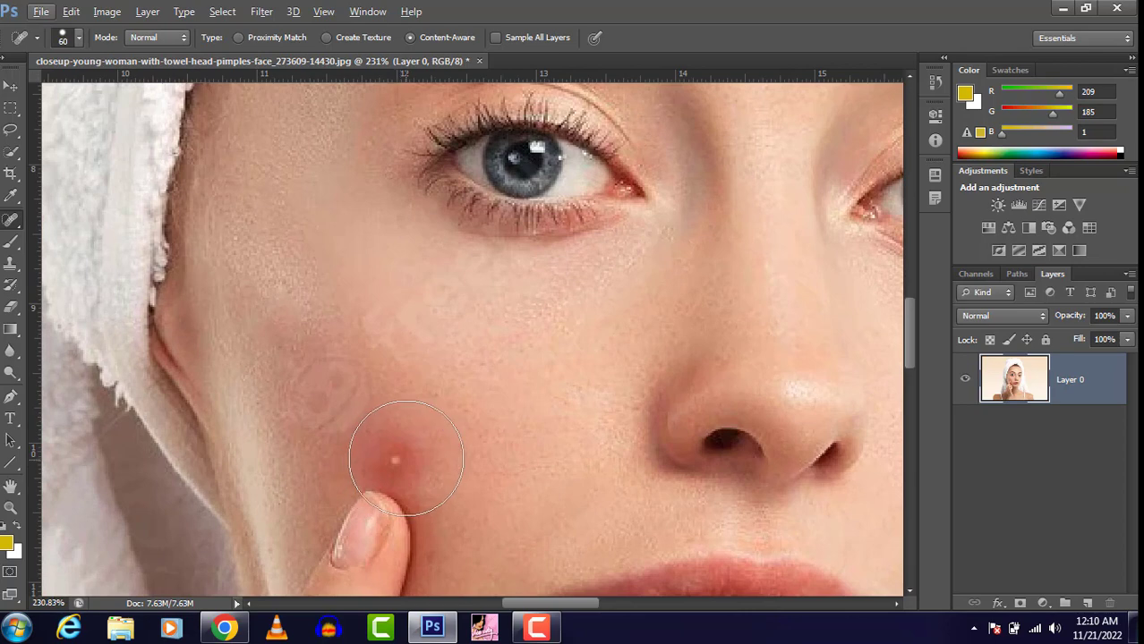
key("bracketleft")
key("bracketleft")
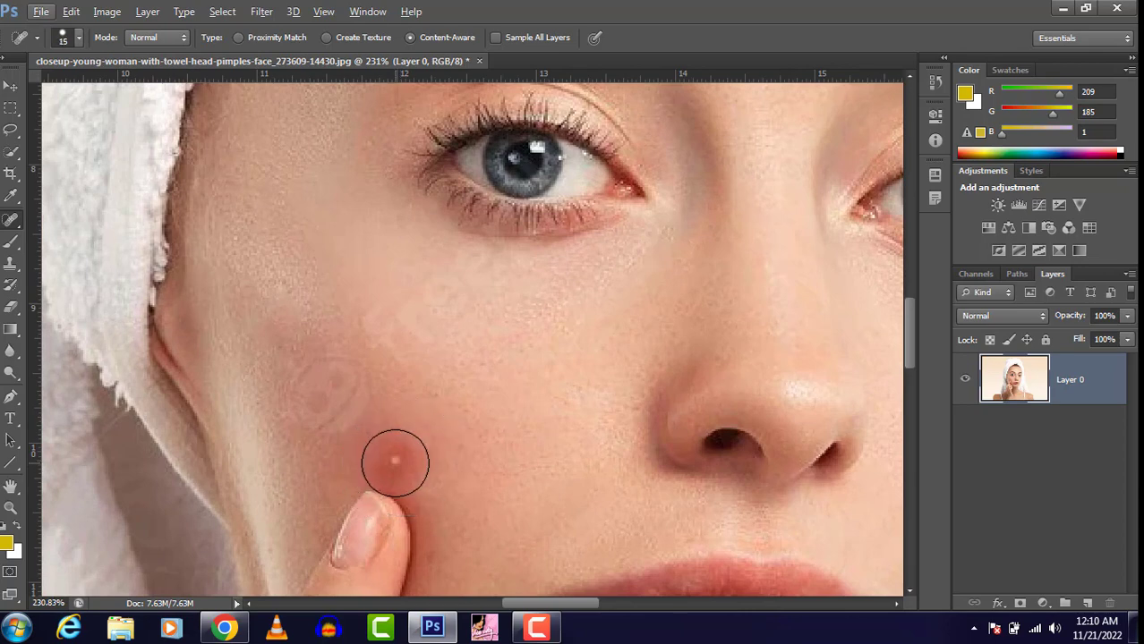
left_click(396, 461)
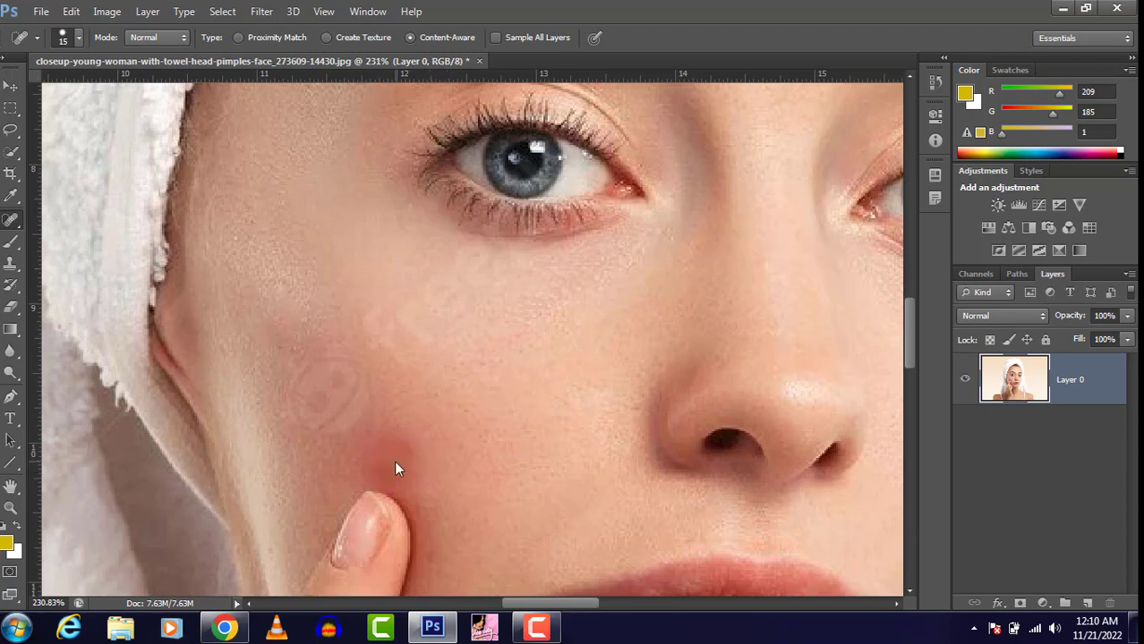
- Heal the reddened cheek skin around the pimple spot and just above the fingertip with the size 15 brush
mouse_move(353, 471)
left_mouse_down()
mouse_move(339, 474)
mouse_move(374, 460)
mouse_move(434, 465)
mouse_move(337, 387)
left_mouse_up()
scroll(405, 421, "down", 2)
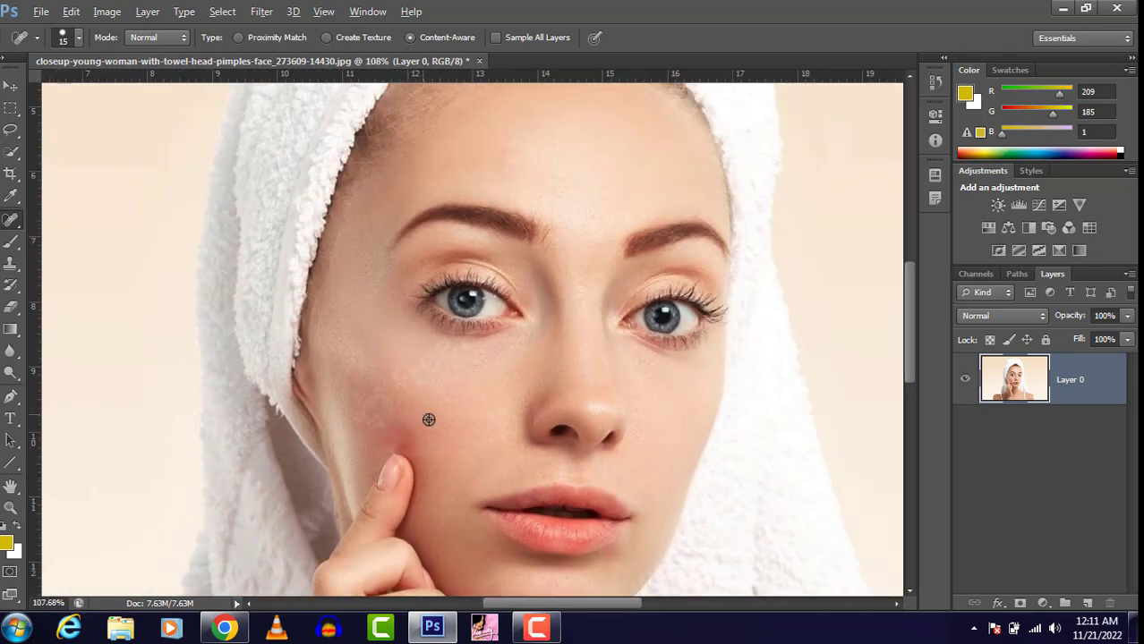
scroll(391, 468, "up", 3)
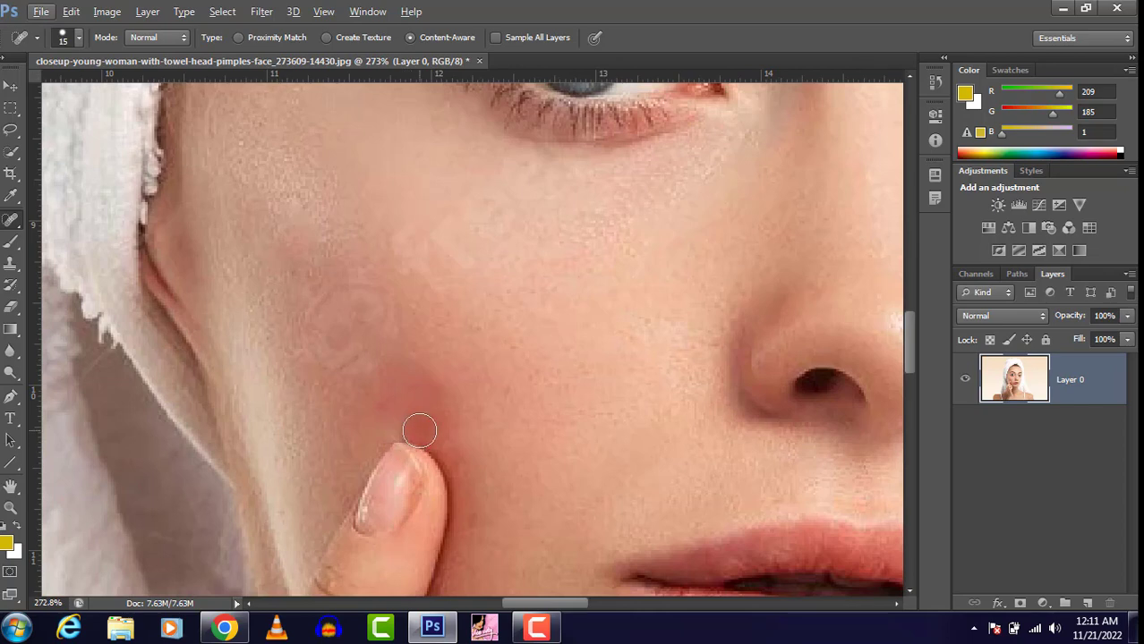
left_click(418, 429)
left_click(437, 435)
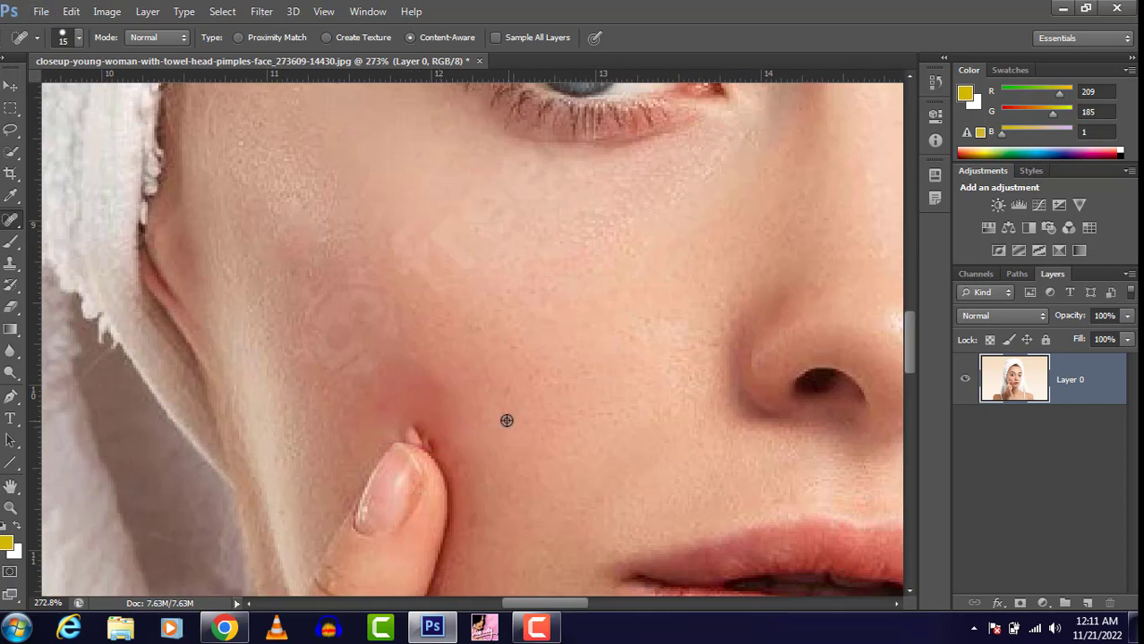
left_click(426, 425)
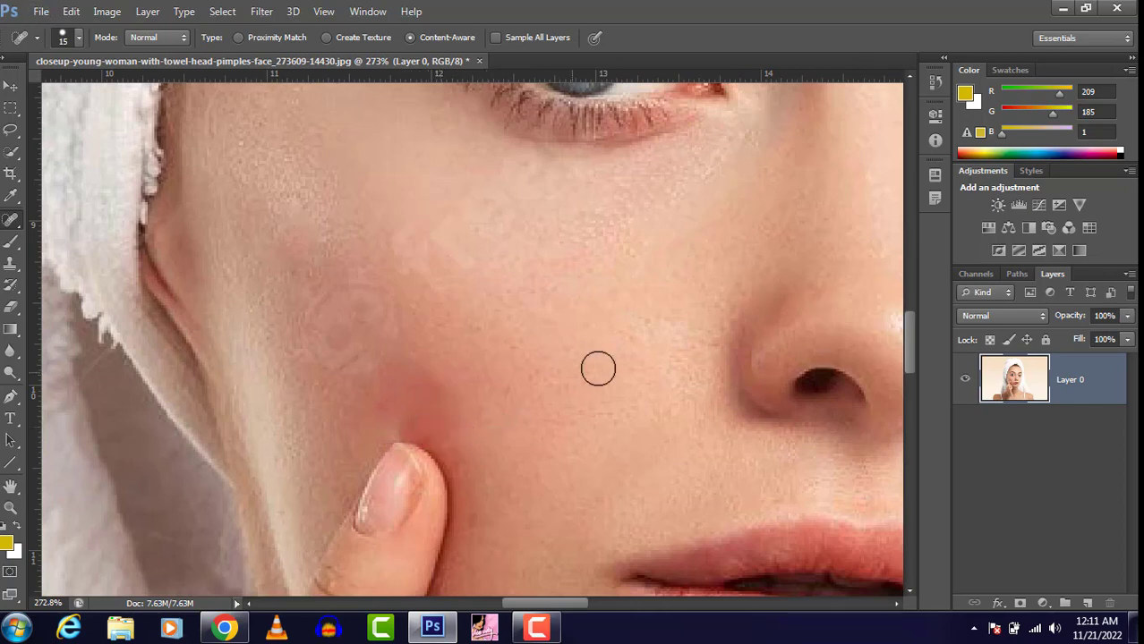
- Enlarge the Spot Healing Brush to size 80 and heal away the eyebrow on the raised hand's side of the face
scroll(582, 381, "up", 1)
scroll(583, 381, "down", 12)
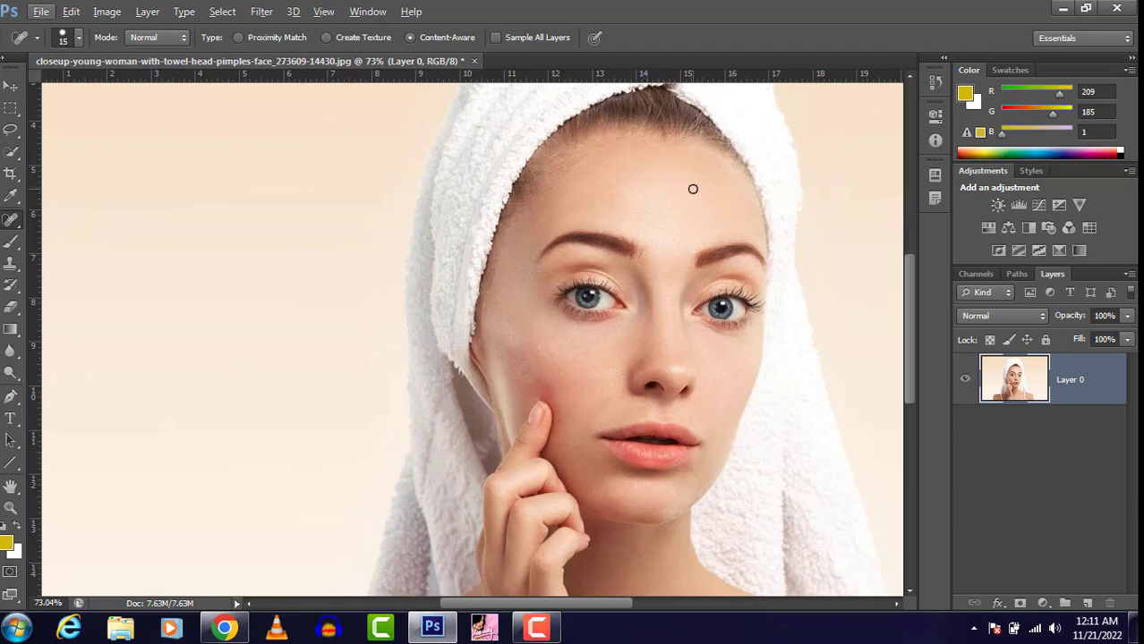
scroll(776, 186, "up", 3)
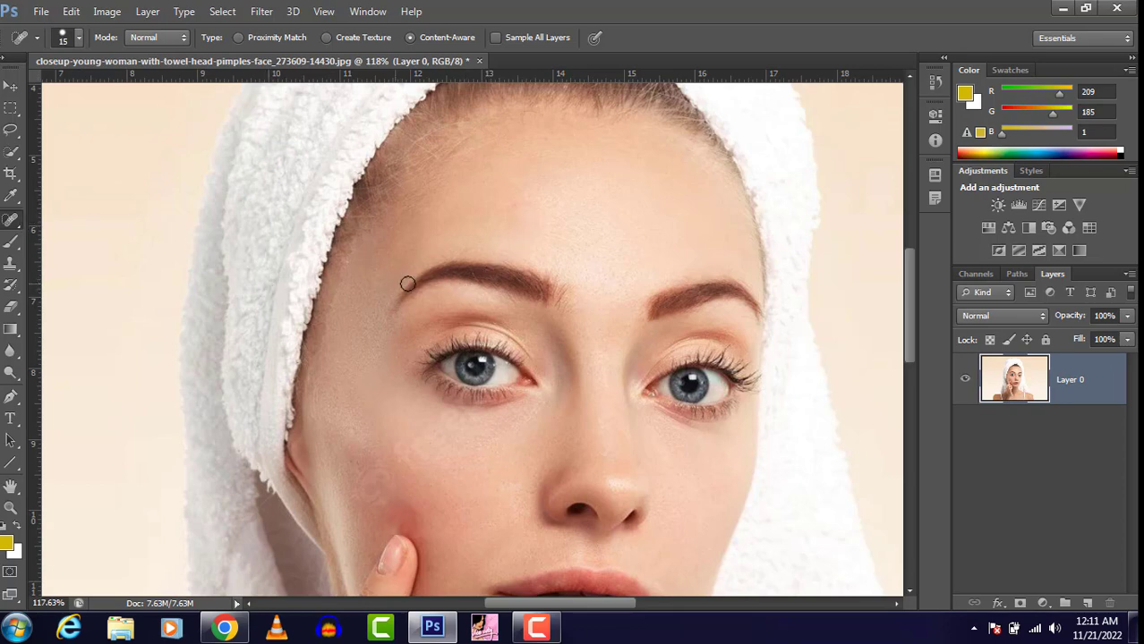
left_click_drag(422, 268, 437, 301)
key("bracketright")
key("bracketright")
key("bracketright")
key("bracketright")
key("bracketright")
key("bracketright")
mouse_move(401, 325)
left_mouse_down()
mouse_move(526, 258)
mouse_move(546, 264)
left_mouse_up()
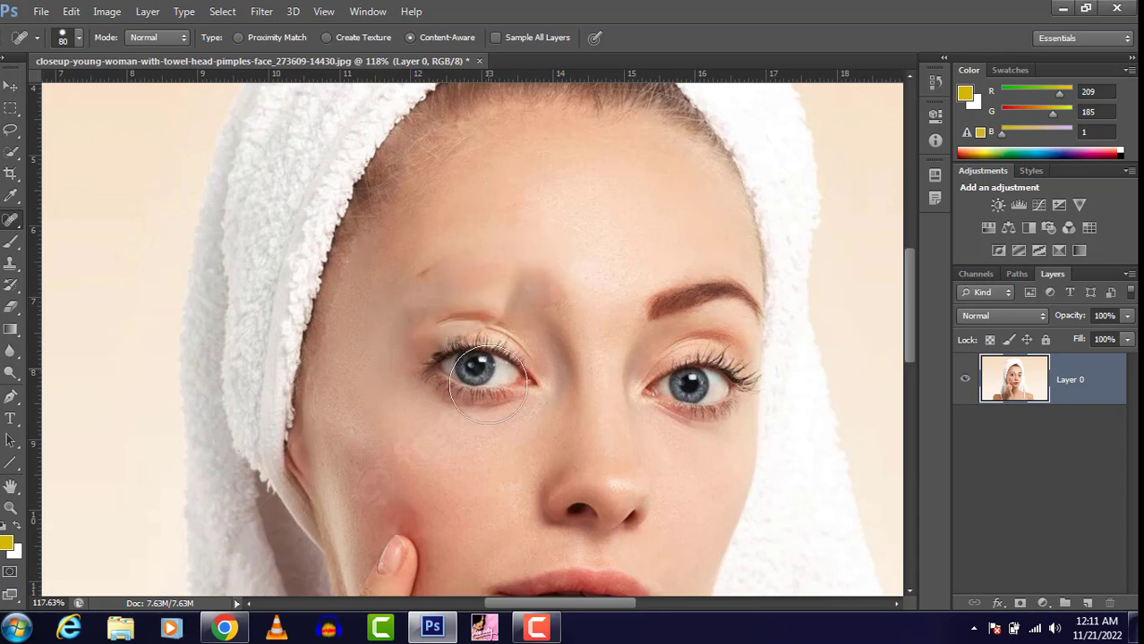
- Heal away the eye on the raised hand's side and clean up the leftover marks around it
left_click_drag(440, 333, 438, 268)
left_click(464, 406)
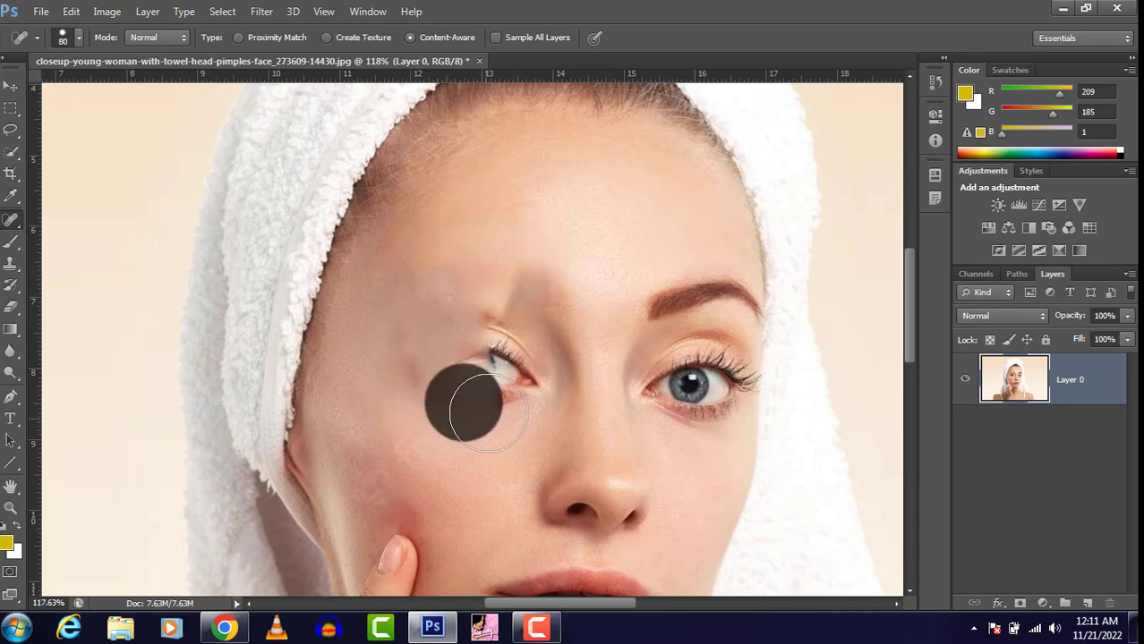
mouse_move(480, 421)
left_mouse_down()
mouse_move(499, 329)
mouse_move(523, 386)
left_mouse_up()
left_click(498, 330)
left_click(534, 323)
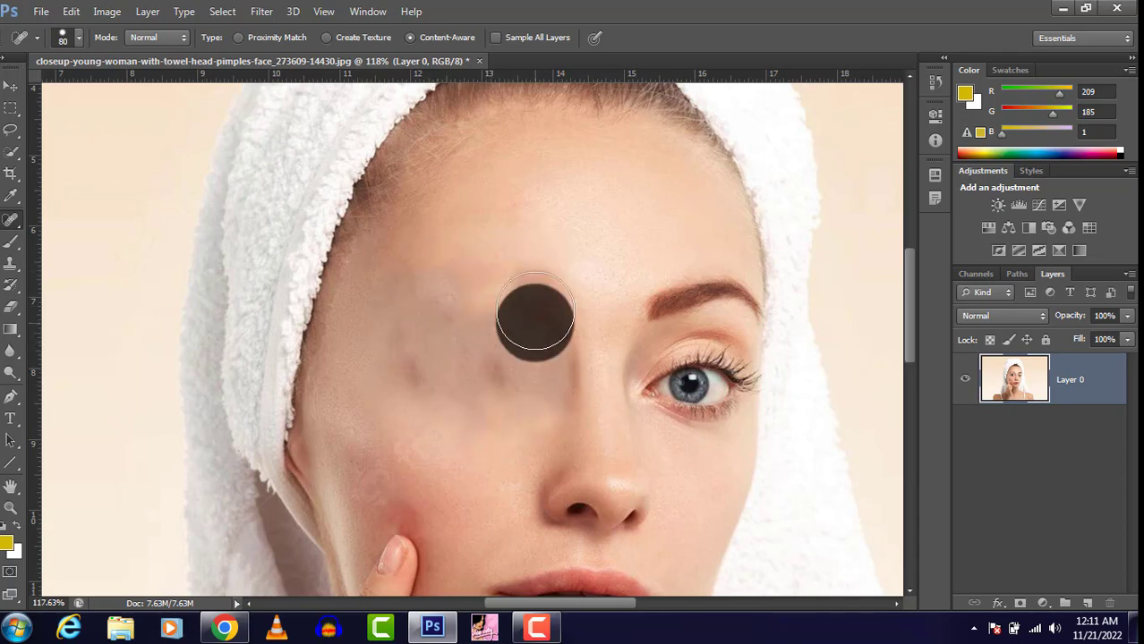
left_click(499, 288)
left_click_drag(483, 303, 468, 314)
mouse_move(442, 317)
left_mouse_down()
mouse_move(441, 359)
mouse_move(481, 350)
left_mouse_up()
- Heal away the remaining eyebrow and eye and the tip of the nose with the size 80 brush
mouse_move(671, 300)
left_mouse_down()
mouse_move(706, 294)
mouse_move(717, 305)
left_mouse_up()
left_click(722, 301)
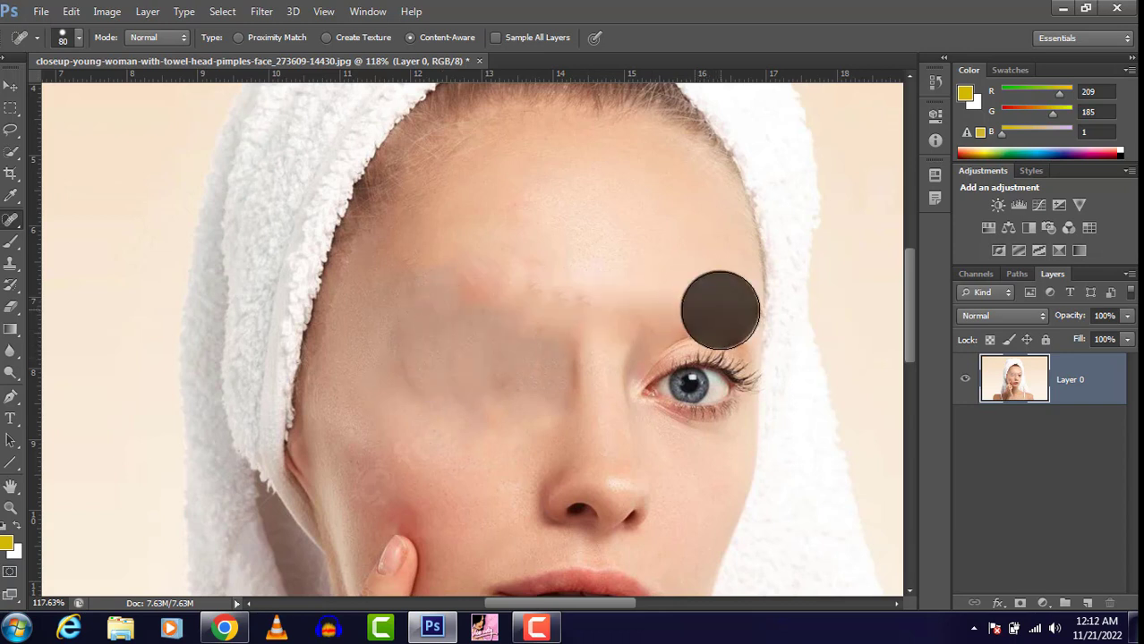
left_click(722, 306)
left_click(677, 378)
mouse_move(687, 387)
left_mouse_down()
mouse_move(715, 378)
mouse_move(726, 390)
mouse_move(718, 381)
left_mouse_up()
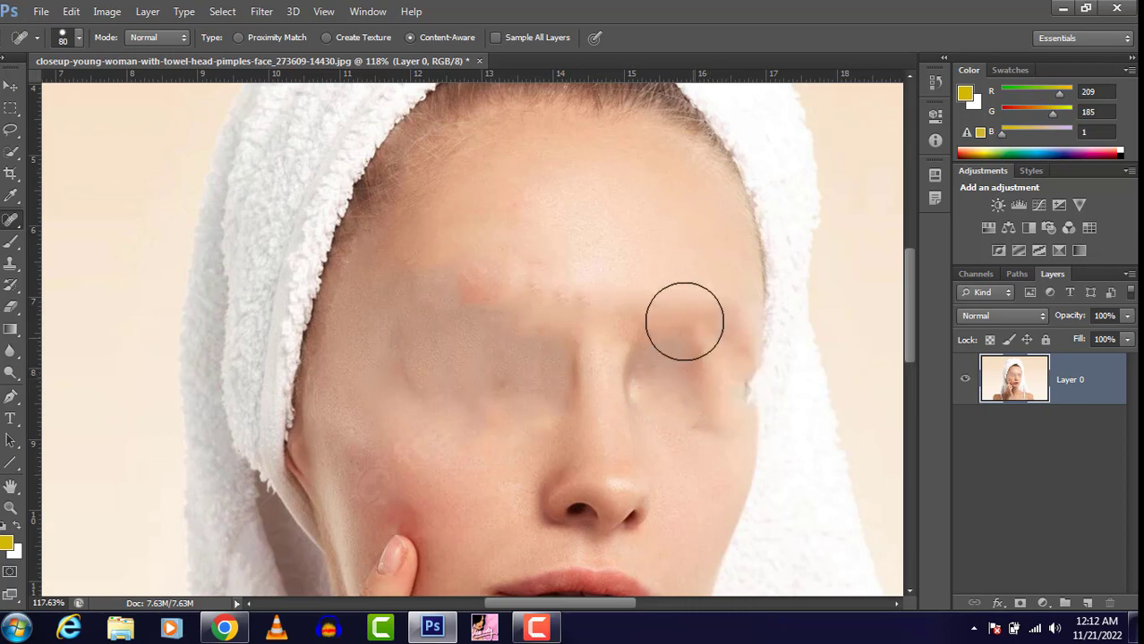
left_click_drag(623, 490, 617, 493)
left_click_drag(566, 492, 653, 504)
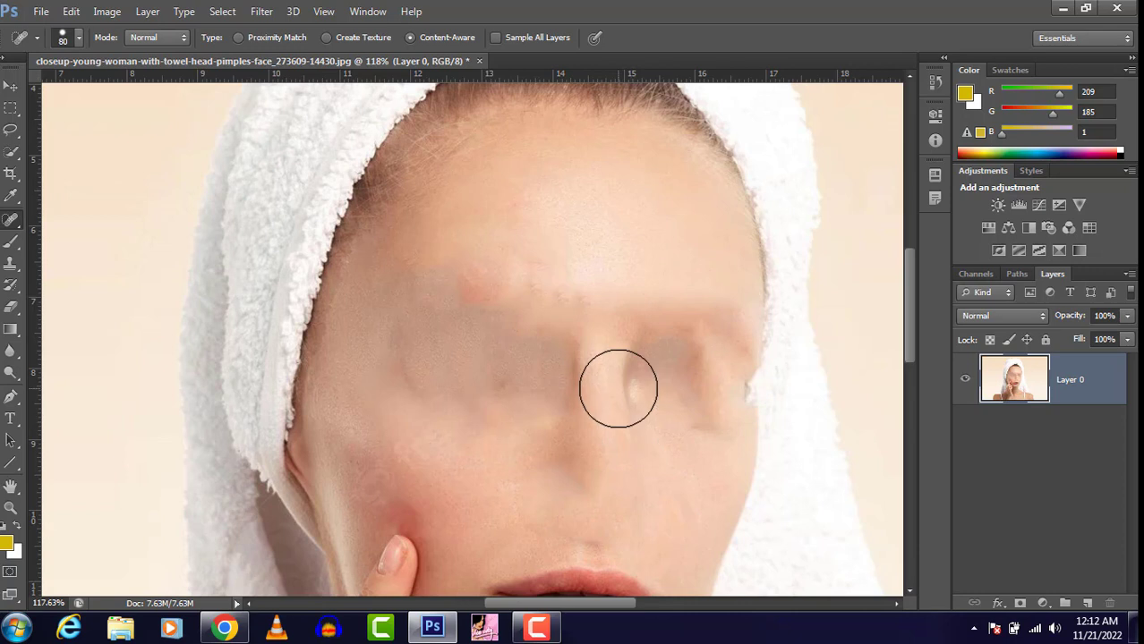
- Heal away the lips and the leftover dark marks around the mouth
scroll(617, 394, "down", 3)
mouse_move(639, 457)
left_mouse_down()
mouse_move(606, 500)
mouse_move(617, 460)
mouse_move(580, 491)
left_mouse_up()
left_click(581, 489)
left_click_drag(581, 383, 546, 452)
left_click(531, 520)
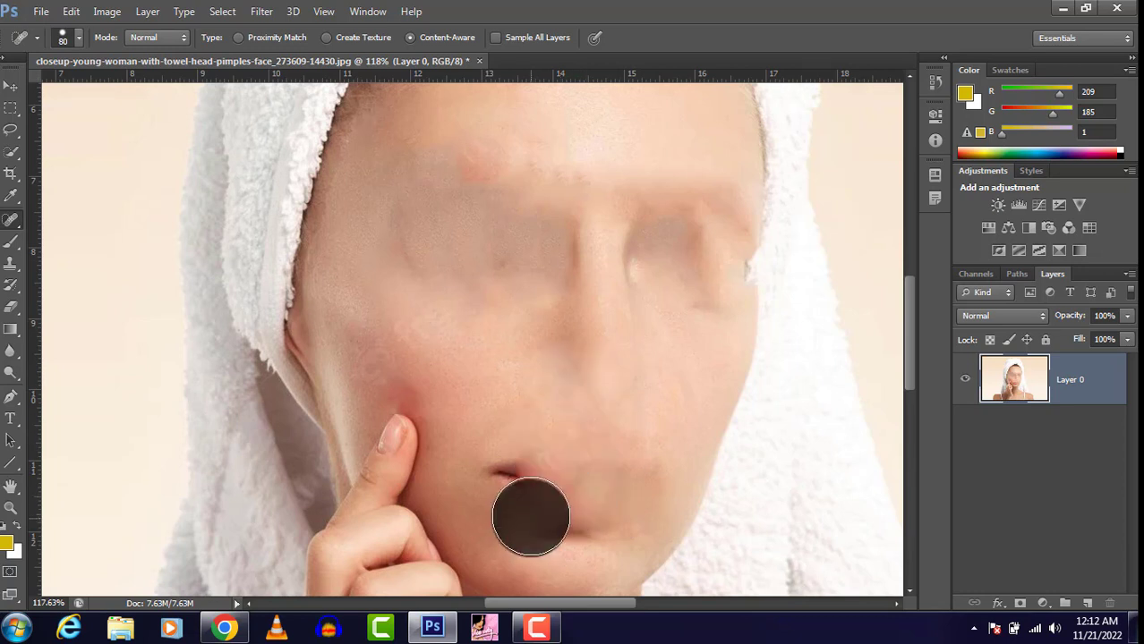
left_click(531, 516)
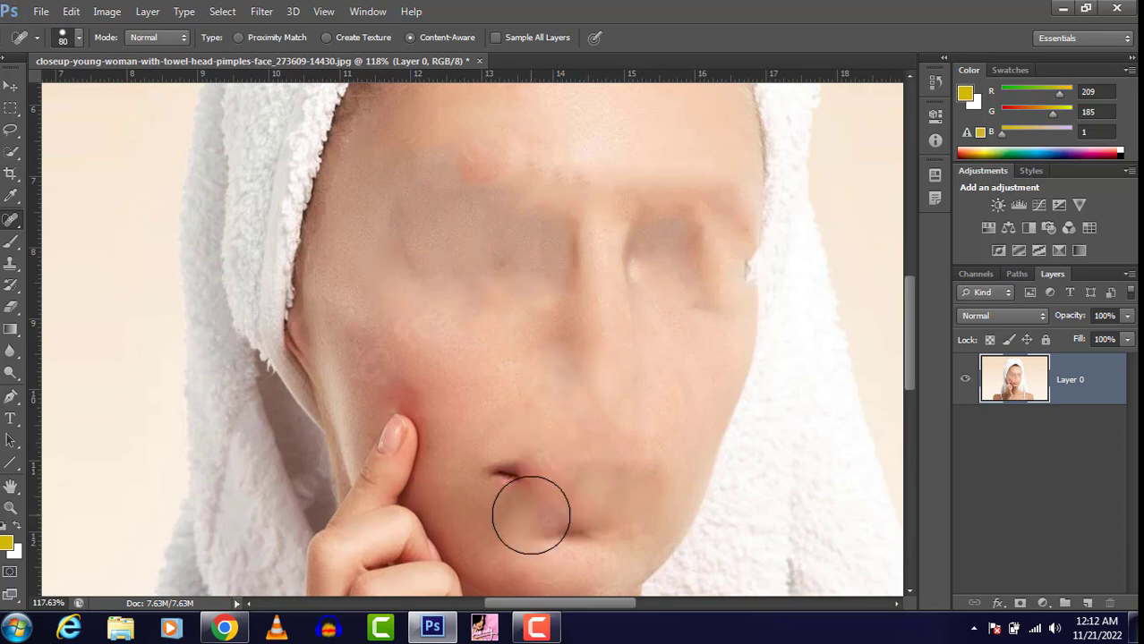
left_click(531, 515)
left_click(531, 515)
left_click(575, 511)
left_click(516, 467)
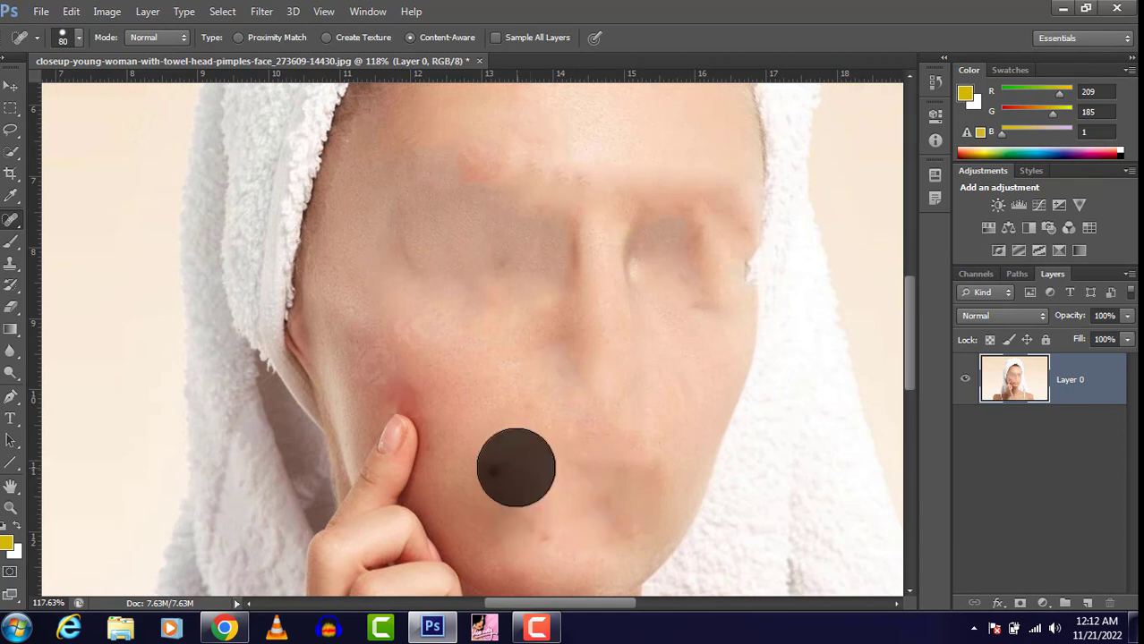
left_click(506, 460)
left_click(544, 500)
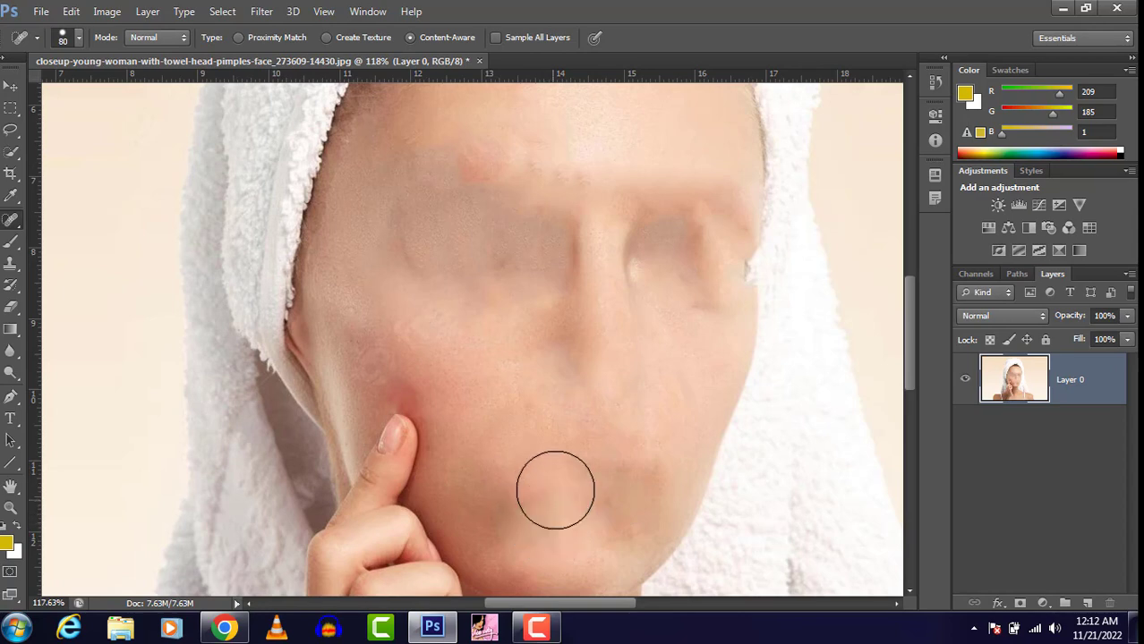
- Smooth the leftover shadows across the nose bridge and down the middle of the face with healing strokes
scroll(520, 378, "down", 2)
left_click(548, 362)
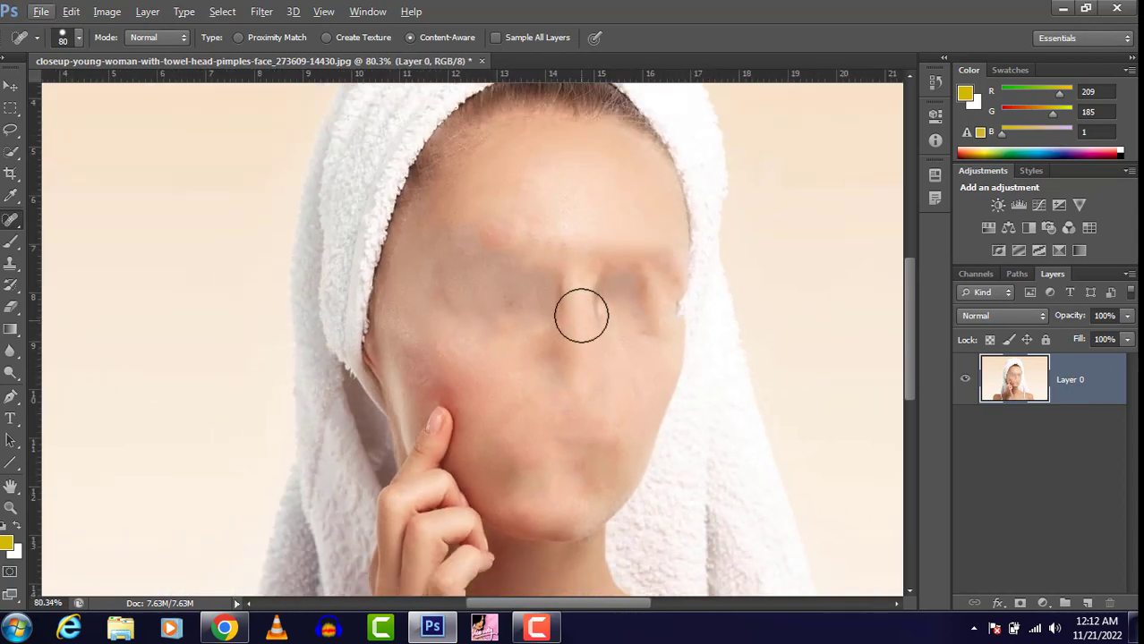
mouse_move(581, 315)
left_mouse_down()
mouse_move(563, 295)
mouse_move(617, 276)
mouse_move(637, 317)
left_mouse_up()
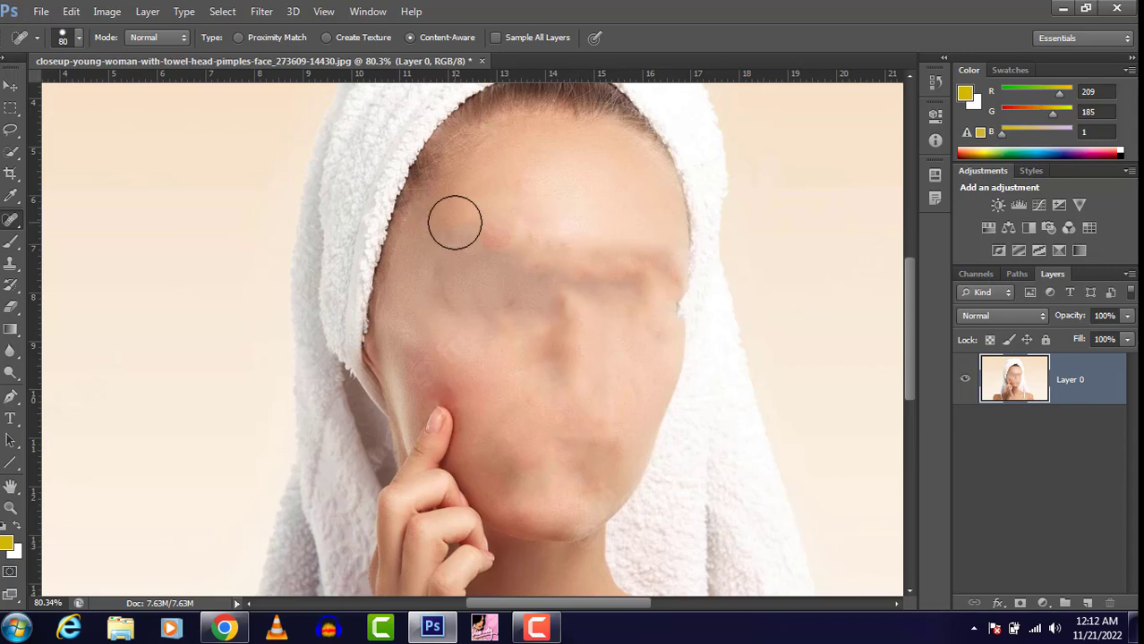
scroll(518, 269, "down", 5)
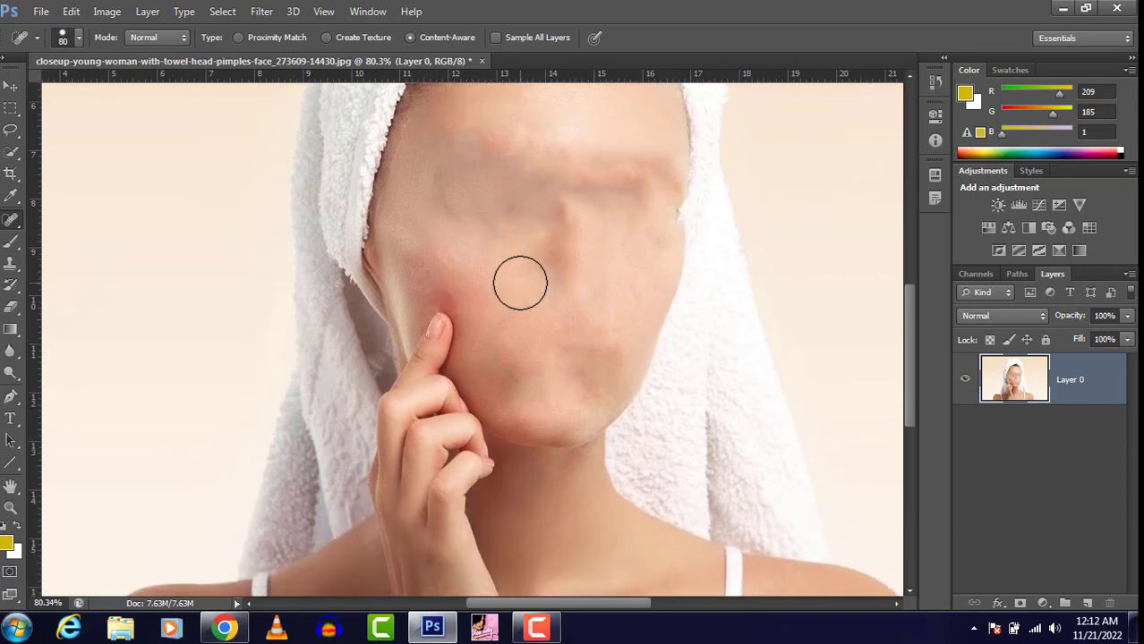
scroll(520, 283, "up", 5)
left_click_drag(573, 292, 553, 517)
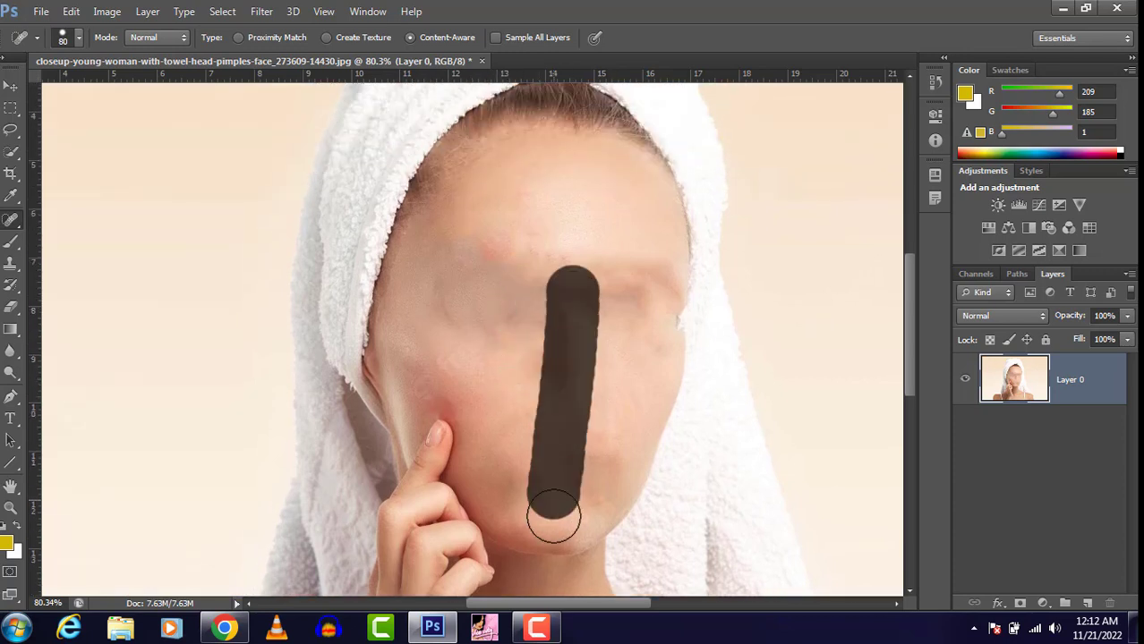
- Close the retouched portrait without saving the changes
left_click(480, 61)
left_click(598, 249)
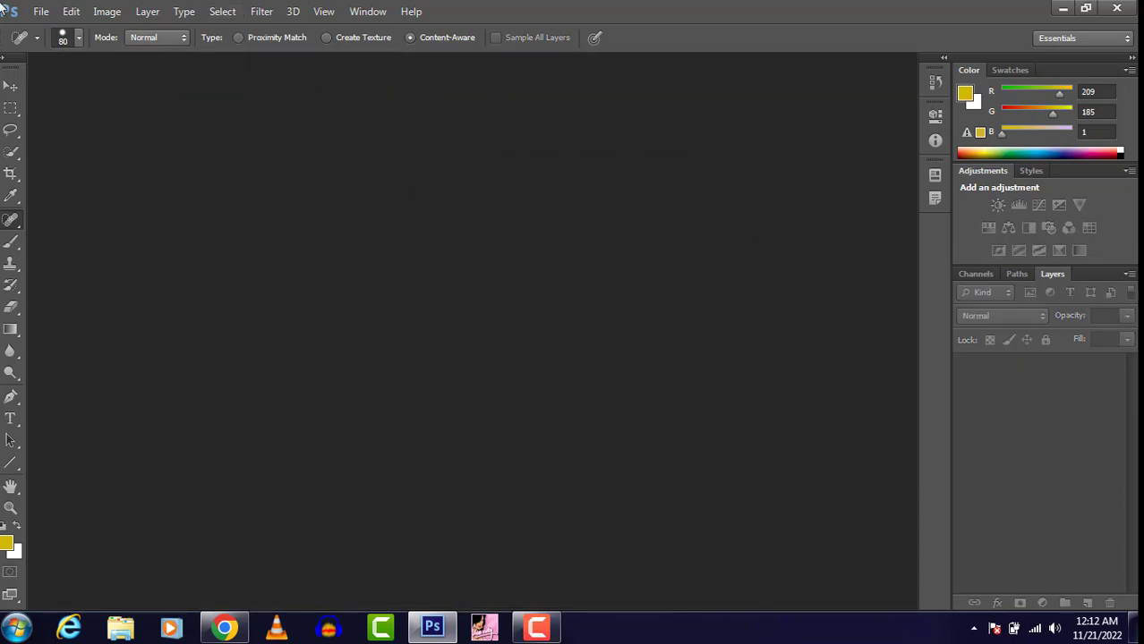
- Reopen closeup-young-woman-with-towel-head-pimples-face_273609-14430.jpg from the Downloads folder and duplicate its background layer
left_click(41, 11)
left_click(55, 43)
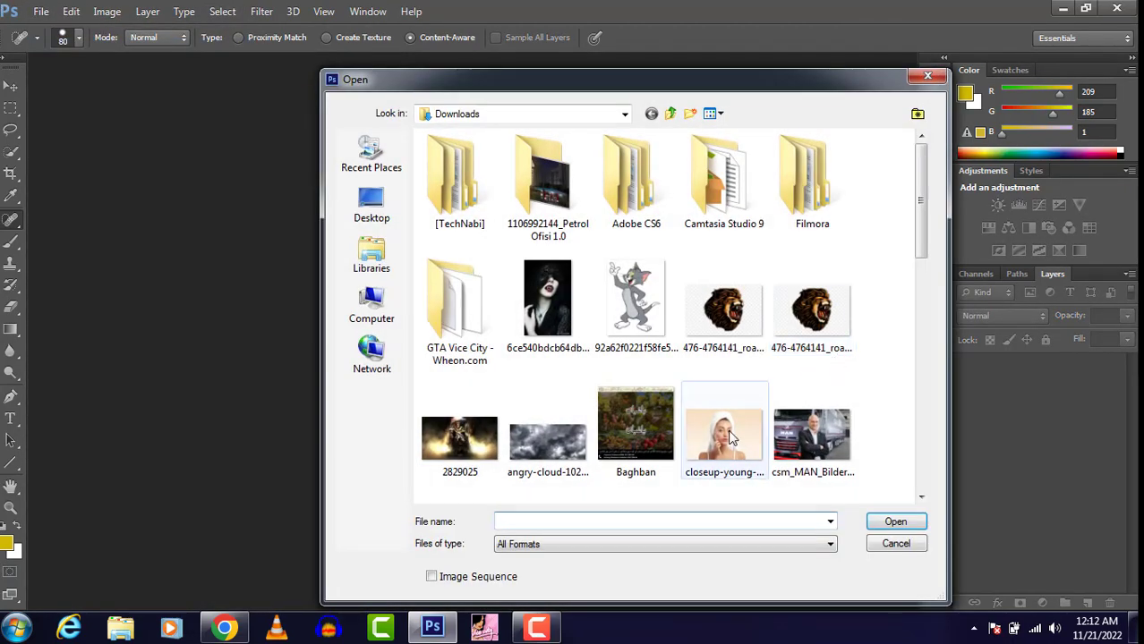
left_click(732, 437)
left_click(895, 521)
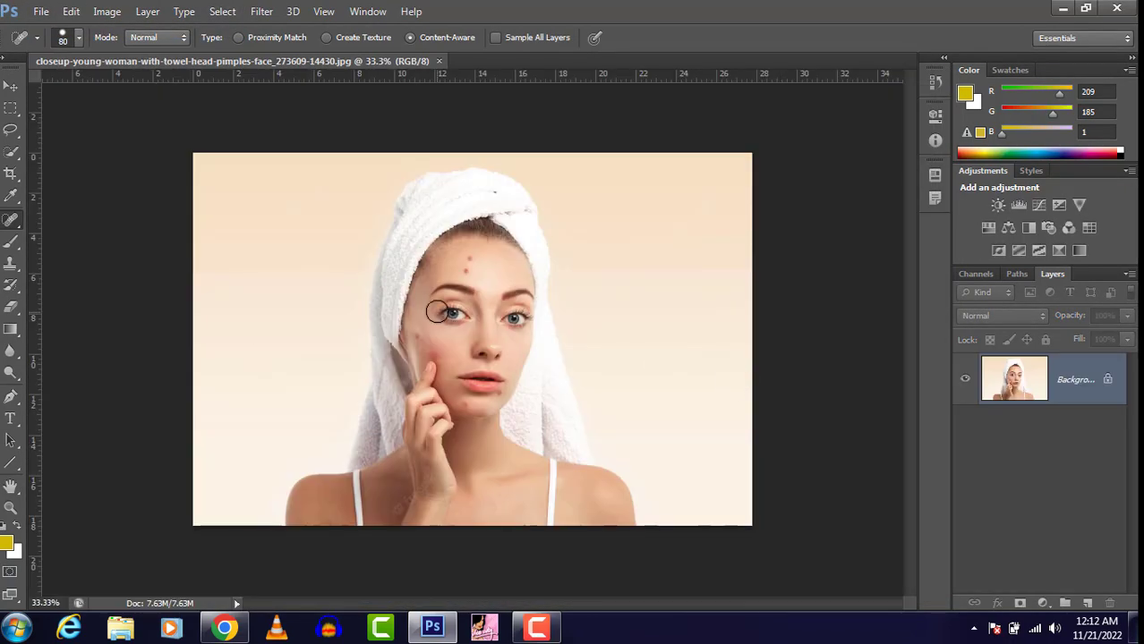
key("ctrl+j")
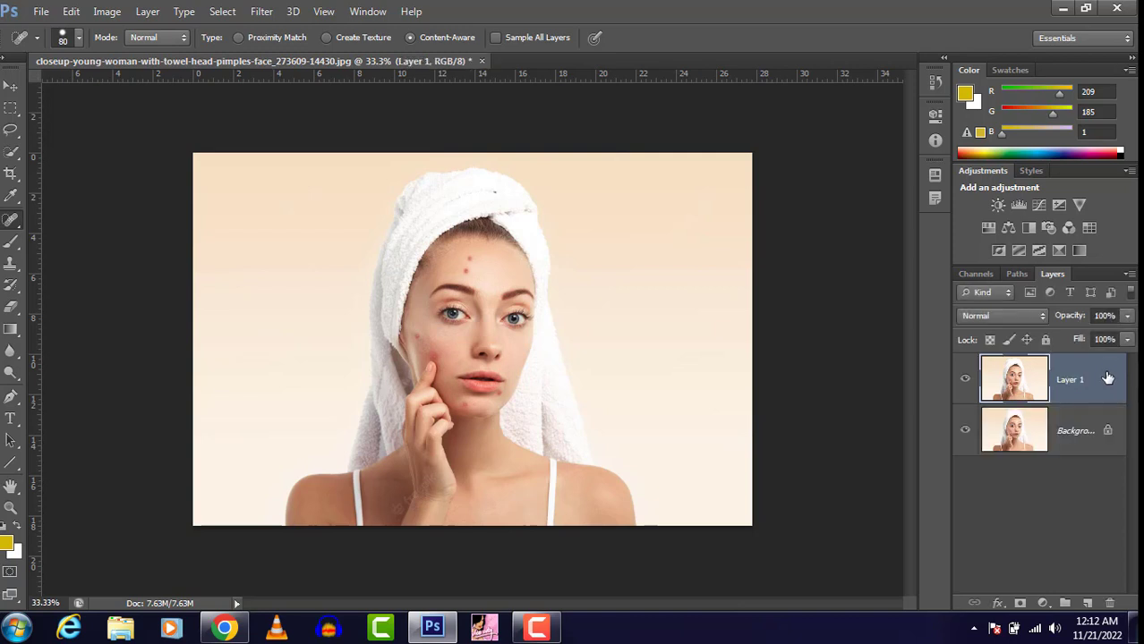
- Try healing the two forehead pimples and the upper cheek pimple with the size 80 Spot Healing Brush, and undo the heals
scroll(450, 308, "up", 3)
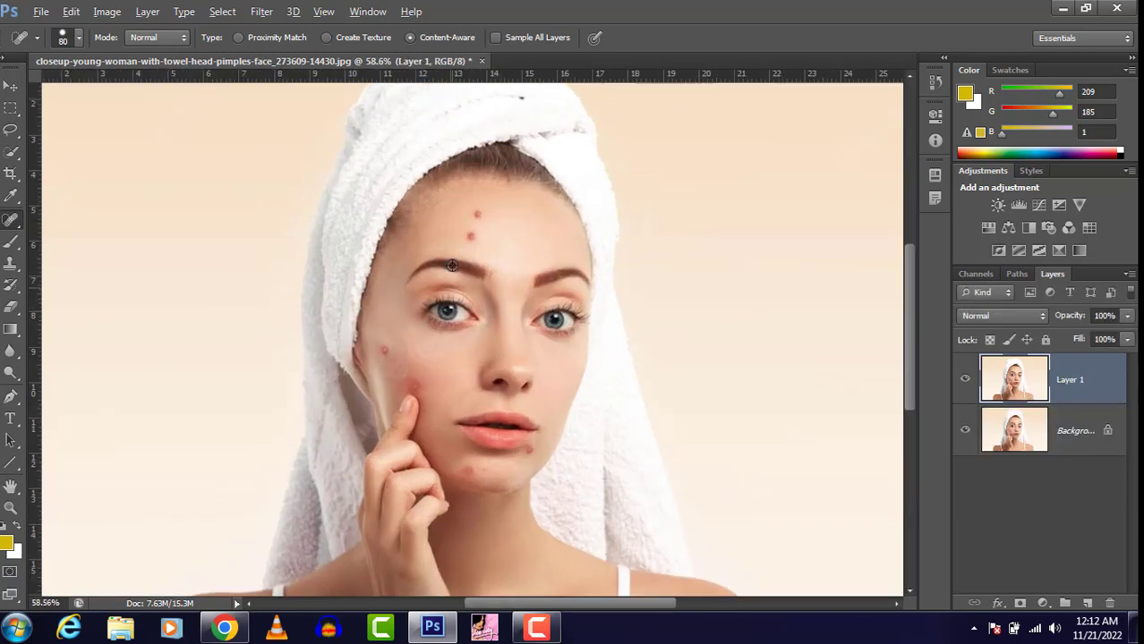
right_click(18, 222)
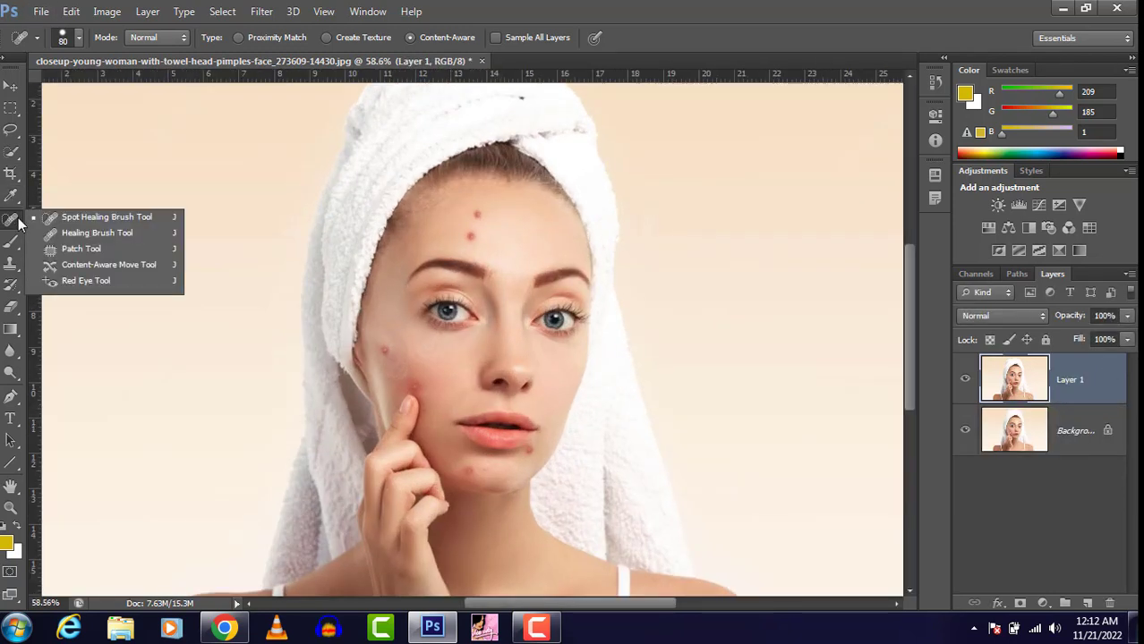
left_click(75, 218)
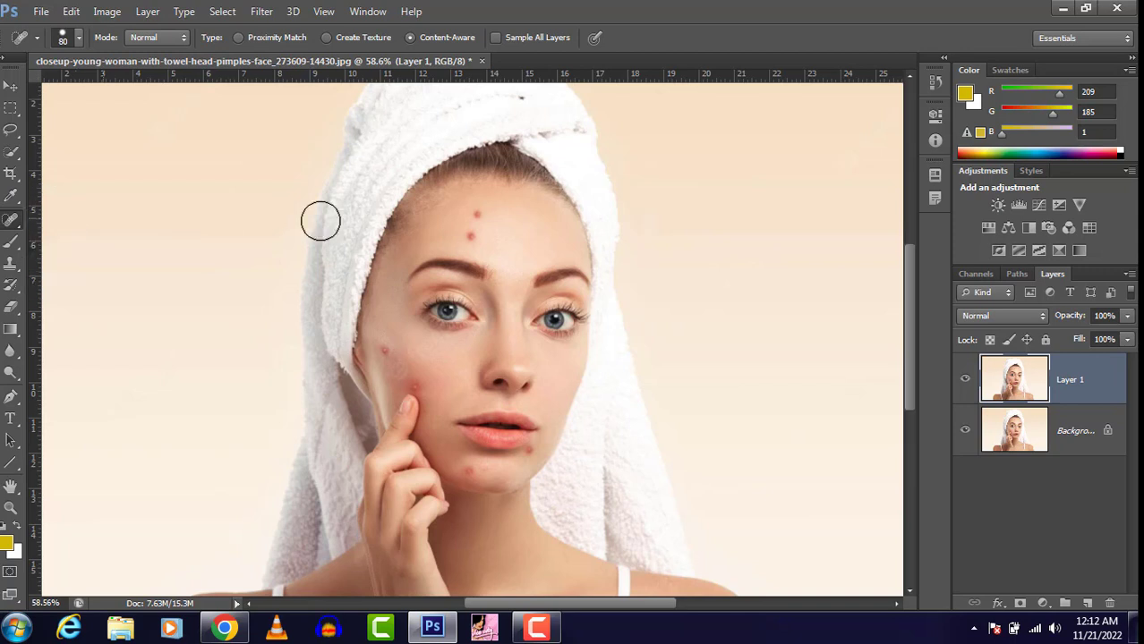
left_click(482, 209)
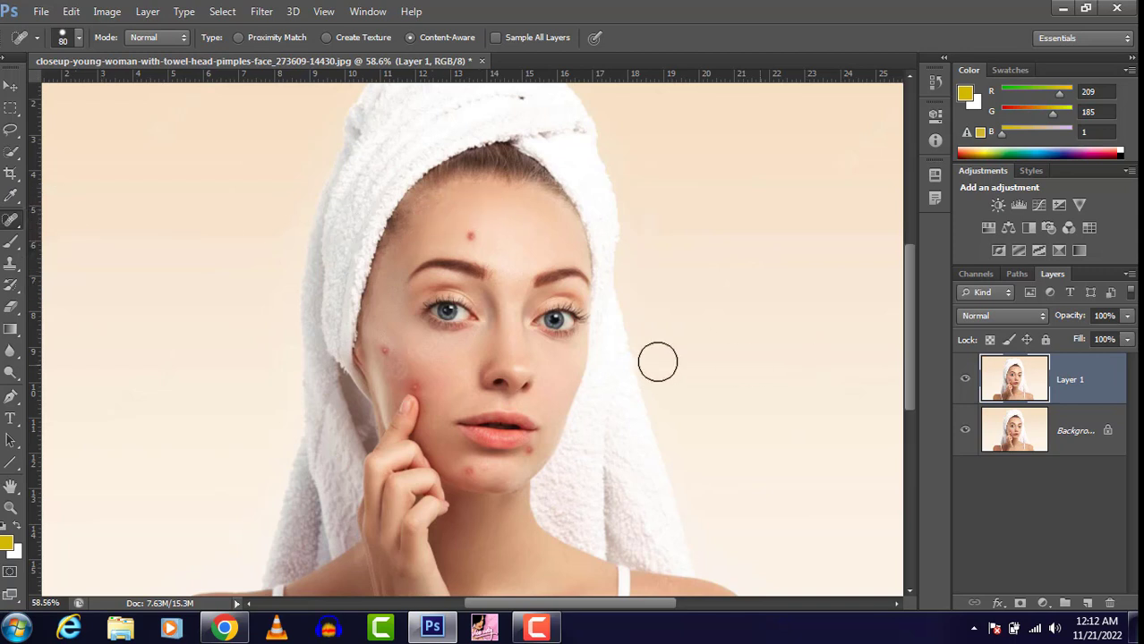
left_click(464, 233)
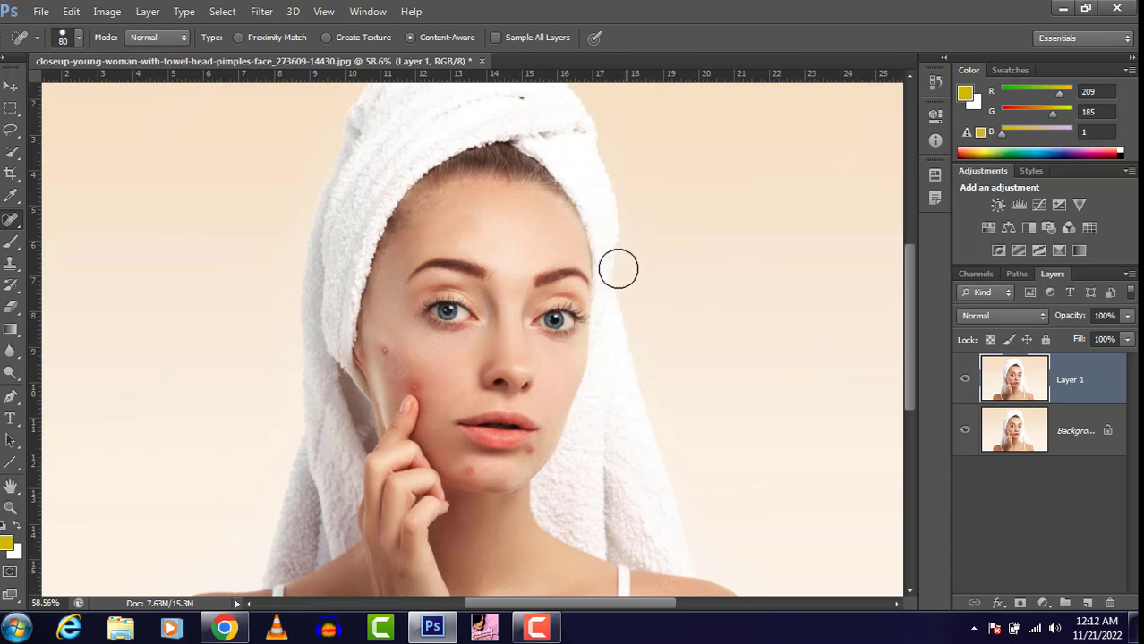
left_click_drag(389, 355, 407, 355)
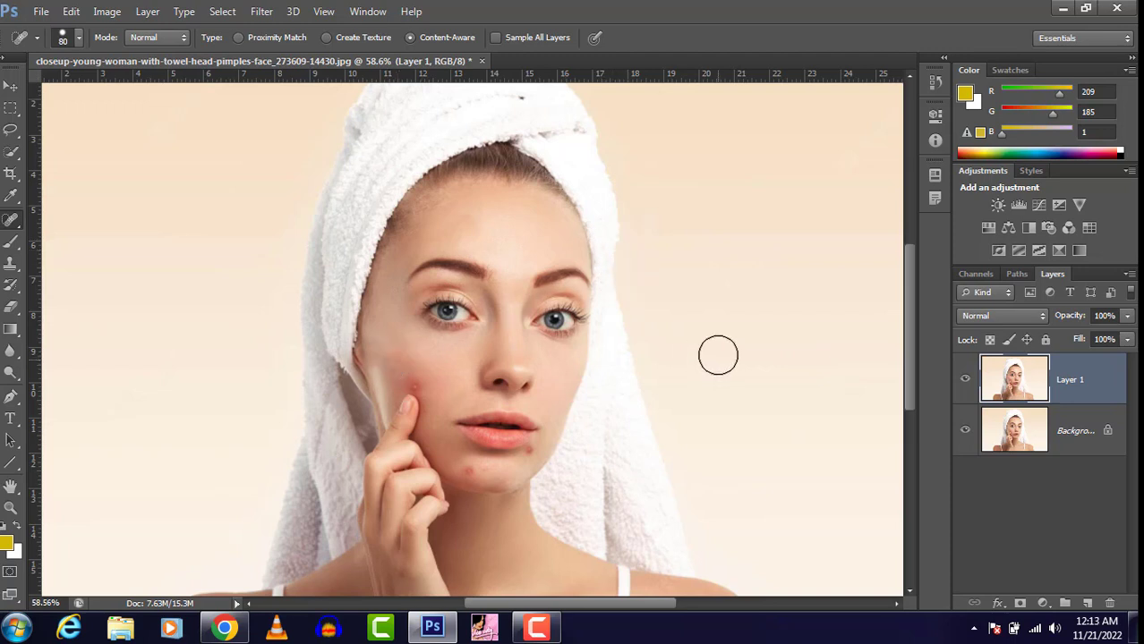
key("ctrl+alt+z")
key("ctrl+alt+z")
- Switch to the Healing Brush Tool and set its brush to 32 px size and 97% hardness
right_click(6, 225)
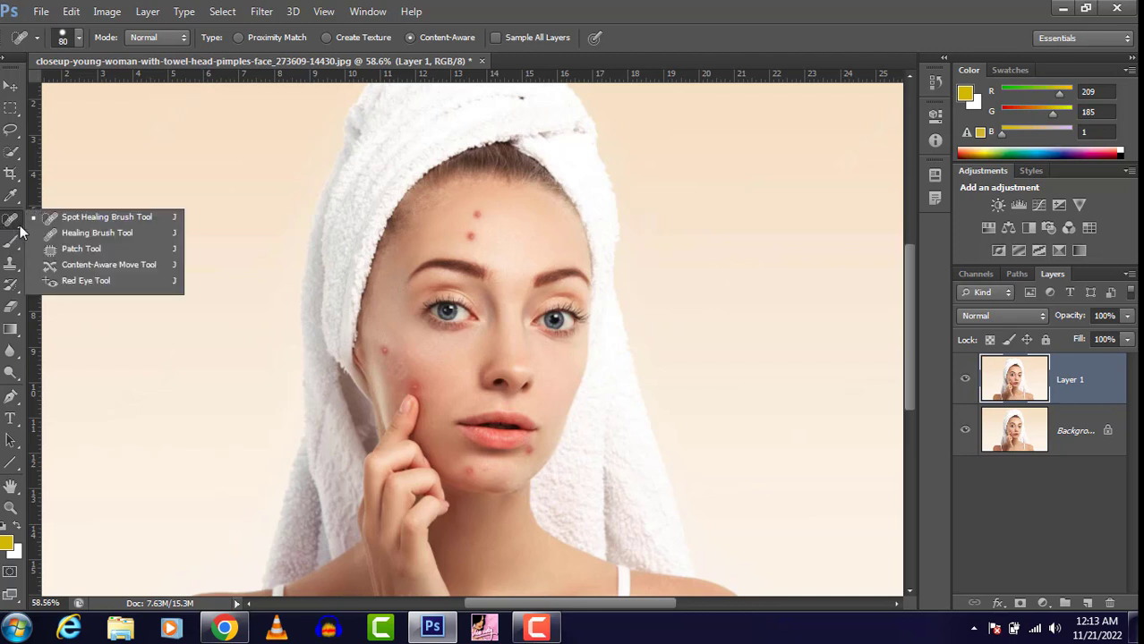
left_click(97, 232)
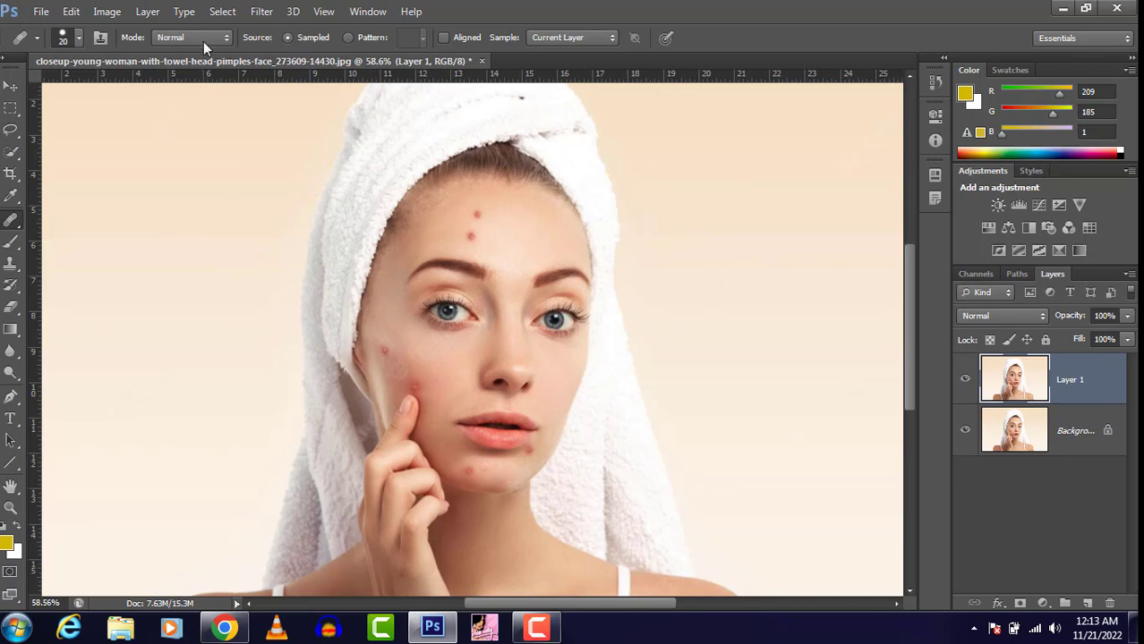
left_click(77, 38)
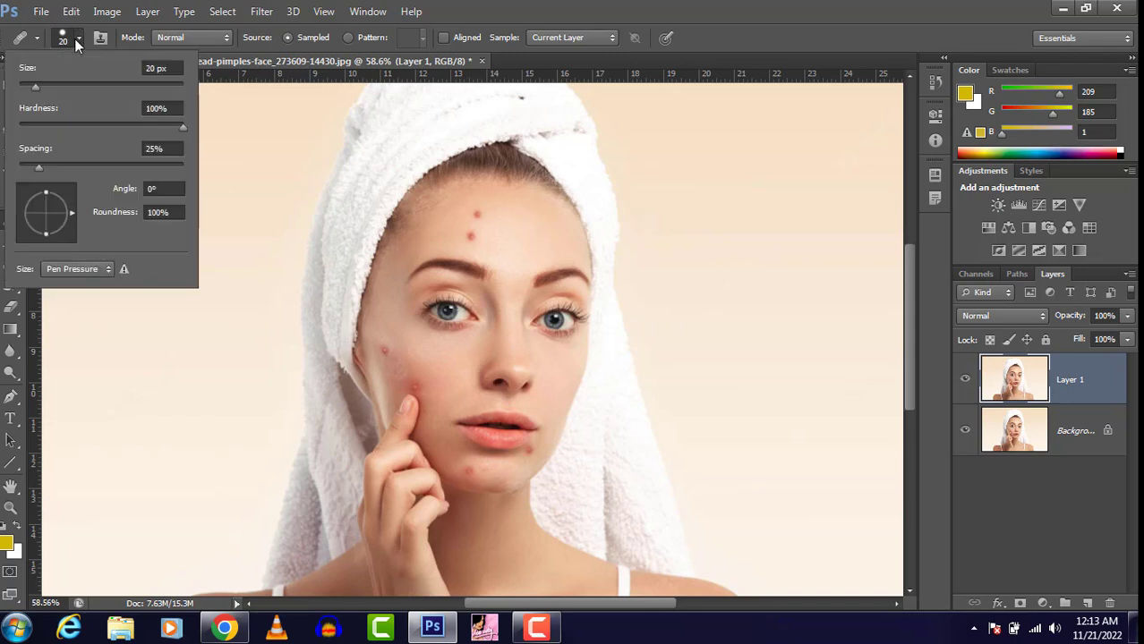
left_click_drag(34, 89, 87, 100)
mouse_move(181, 131)
left_mouse_down()
mouse_move(127, 131)
mouse_move(182, 138)
left_mouse_up()
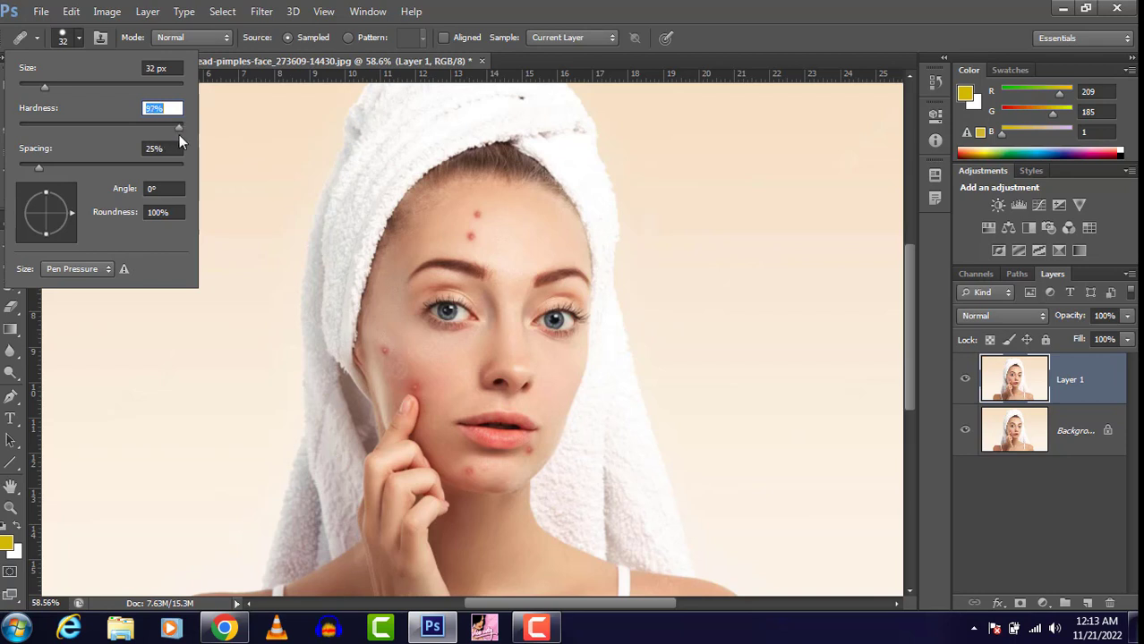
left_click(250, 163)
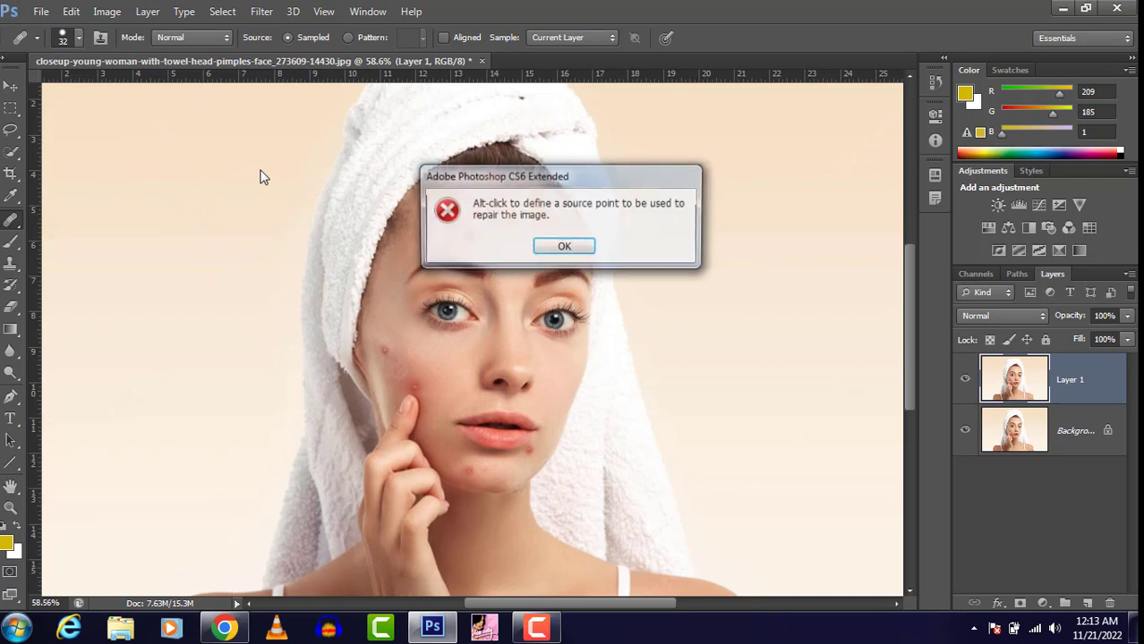
left_click(562, 246)
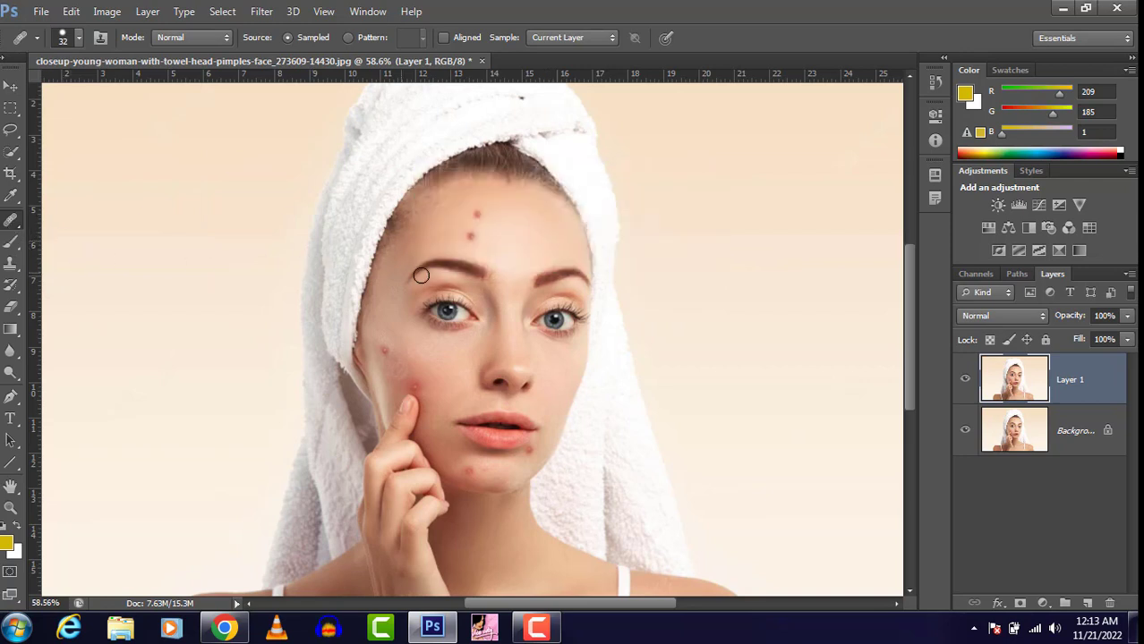
left_click(541, 242)
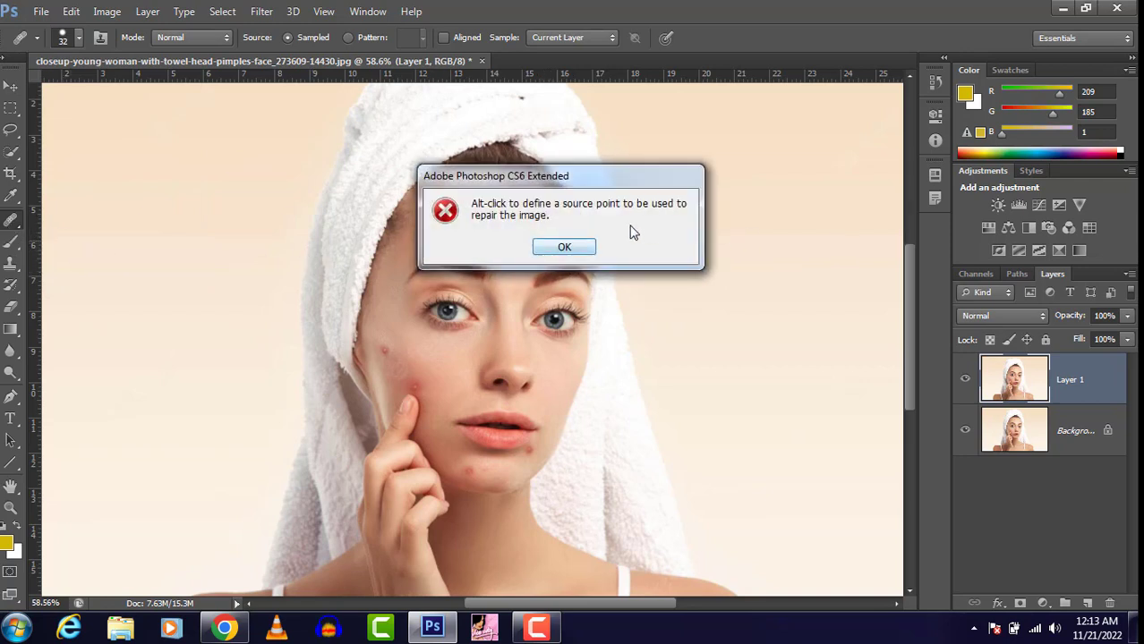
left_click(564, 248)
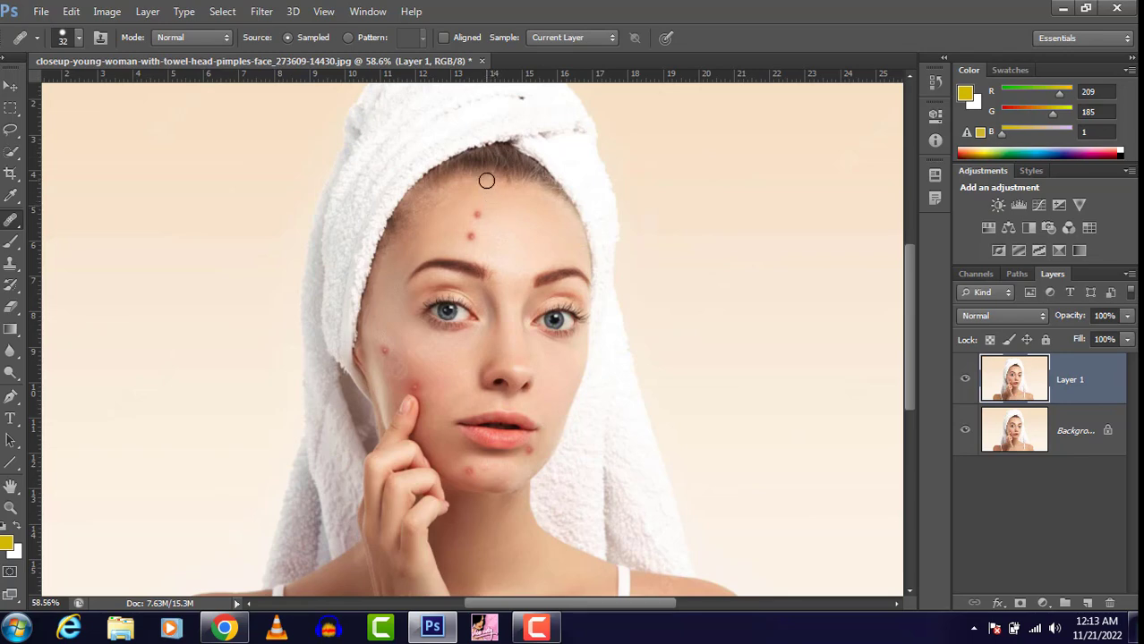
- Sample clean forehead skin and heal the two pimples above the eyebrow with the Healing Brush
scroll(486, 181, "up", 5)
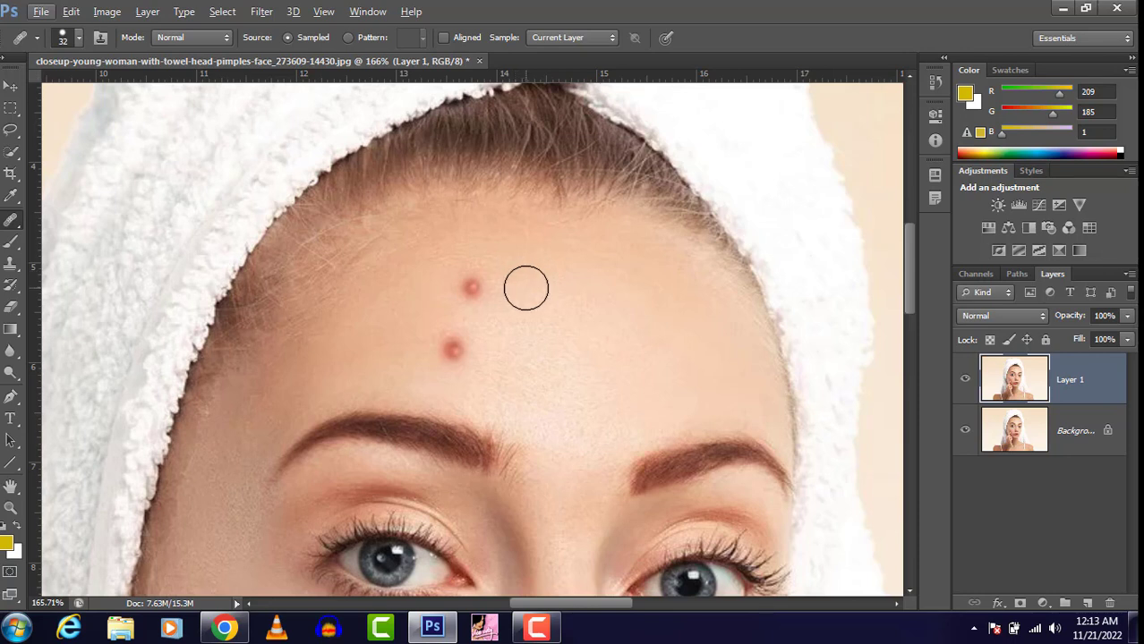
key("alt")
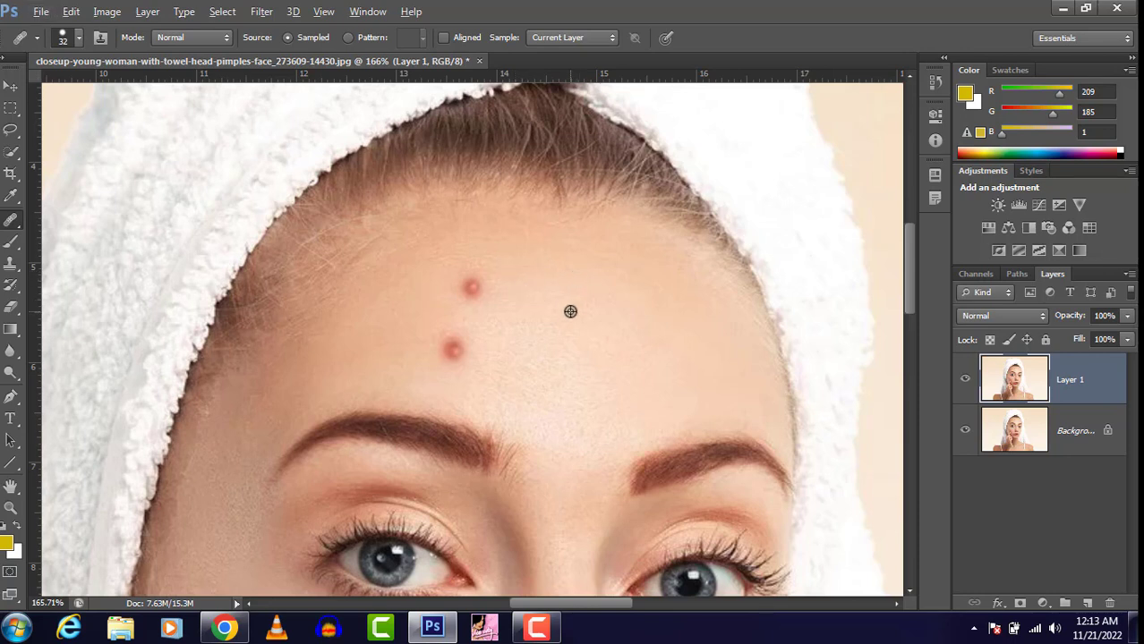
key("alt")
key("alt")
left_click(547, 389)
left_click(551, 363)
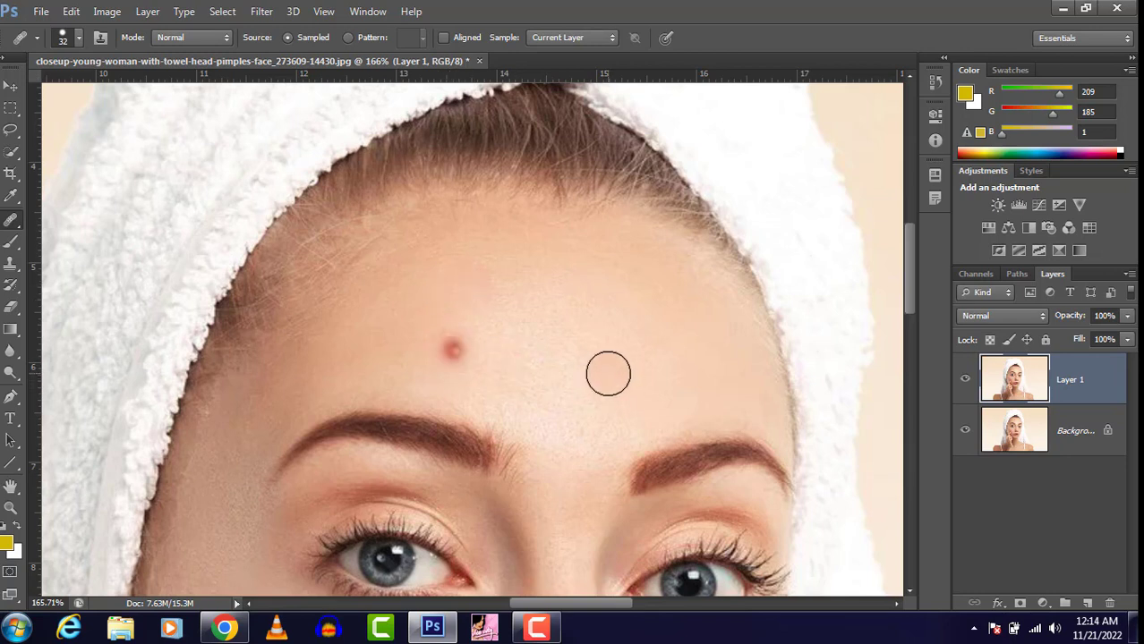
left_click(469, 362)
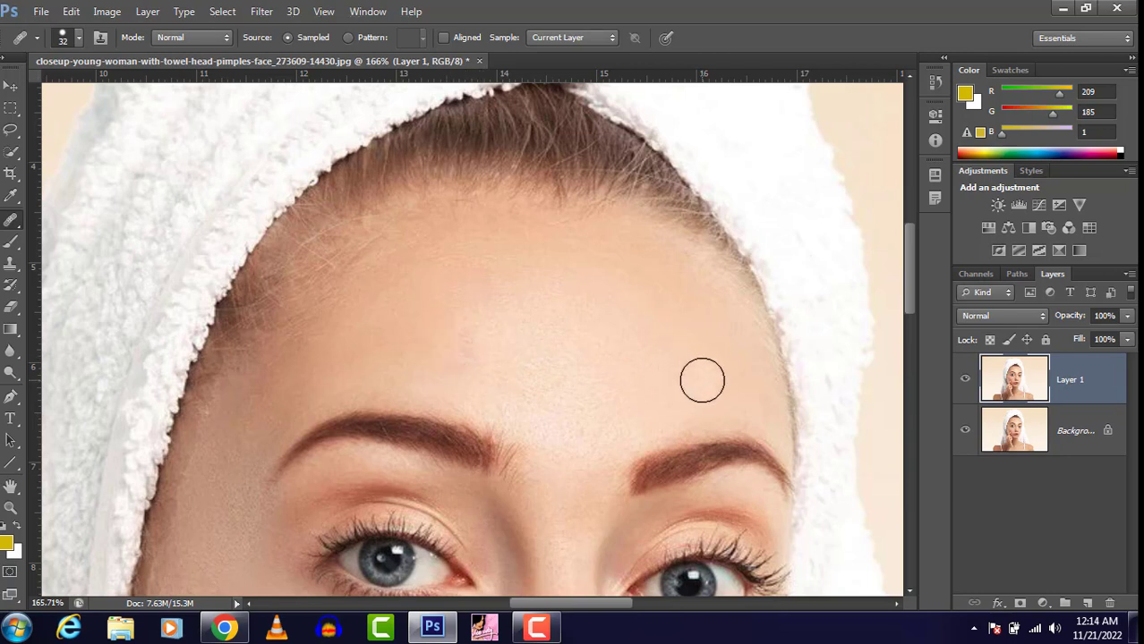
left_click(429, 326)
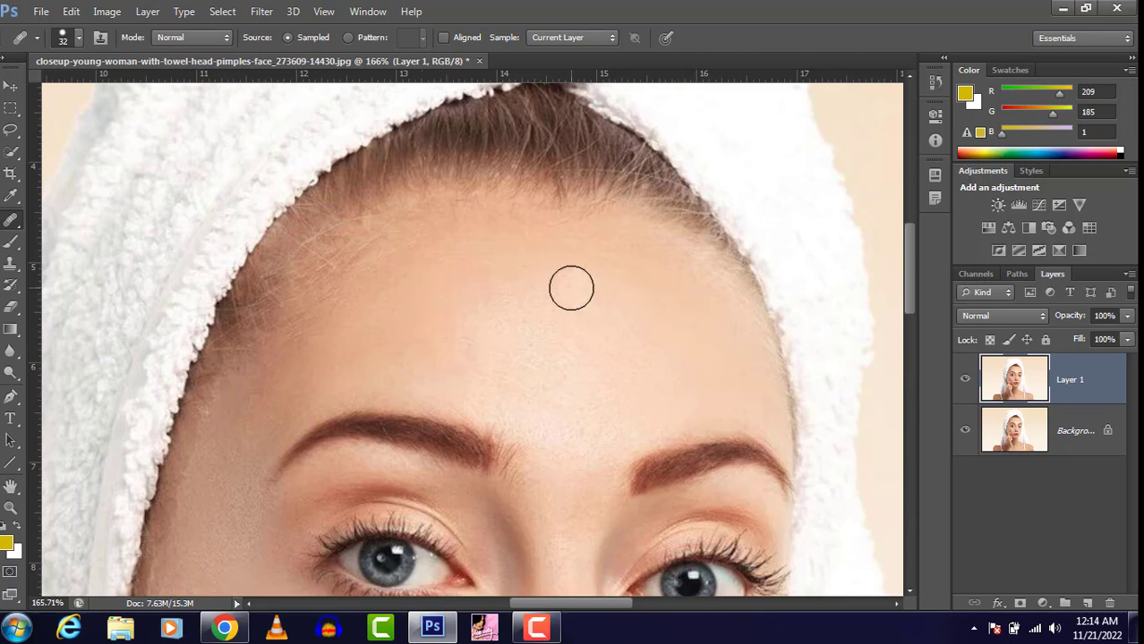
- Sample clean skin beside the outer eye and heal the upper cheek pimple below it
scroll(571, 288, "down", 5)
scroll(557, 285, "down", 1)
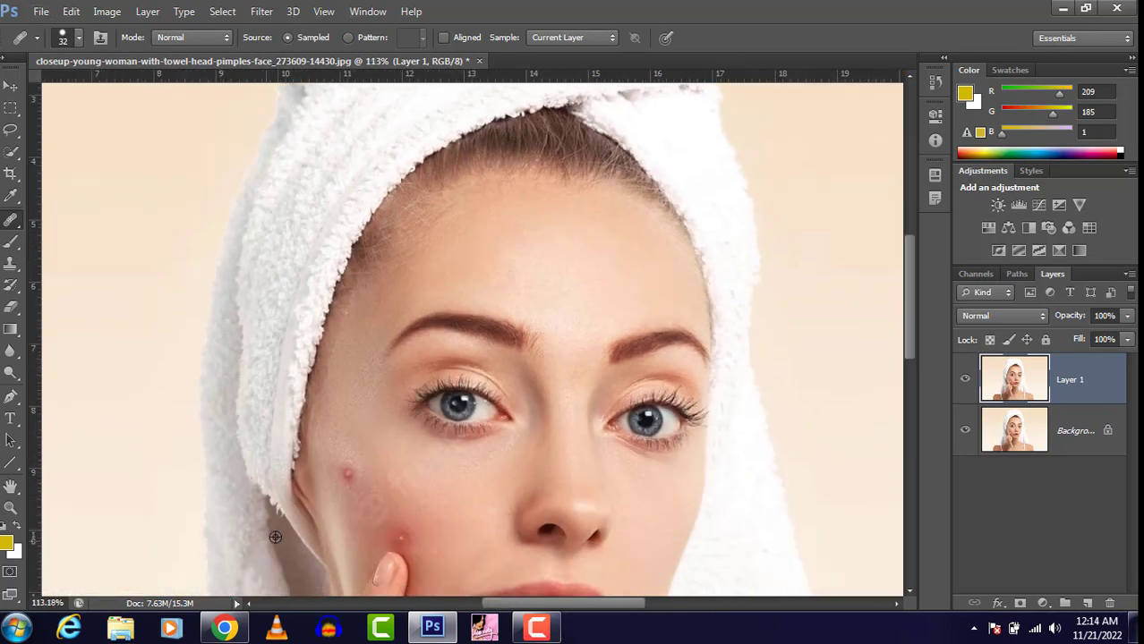
scroll(356, 485, "up", 5)
left_click(408, 351, "alt")
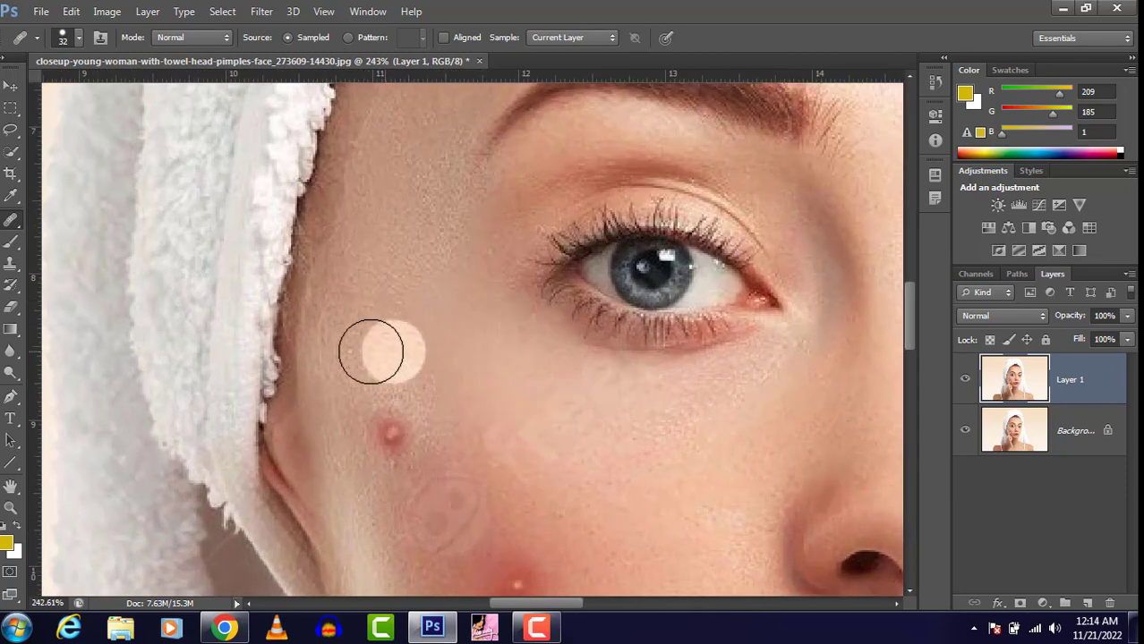
left_click(365, 352, "alt")
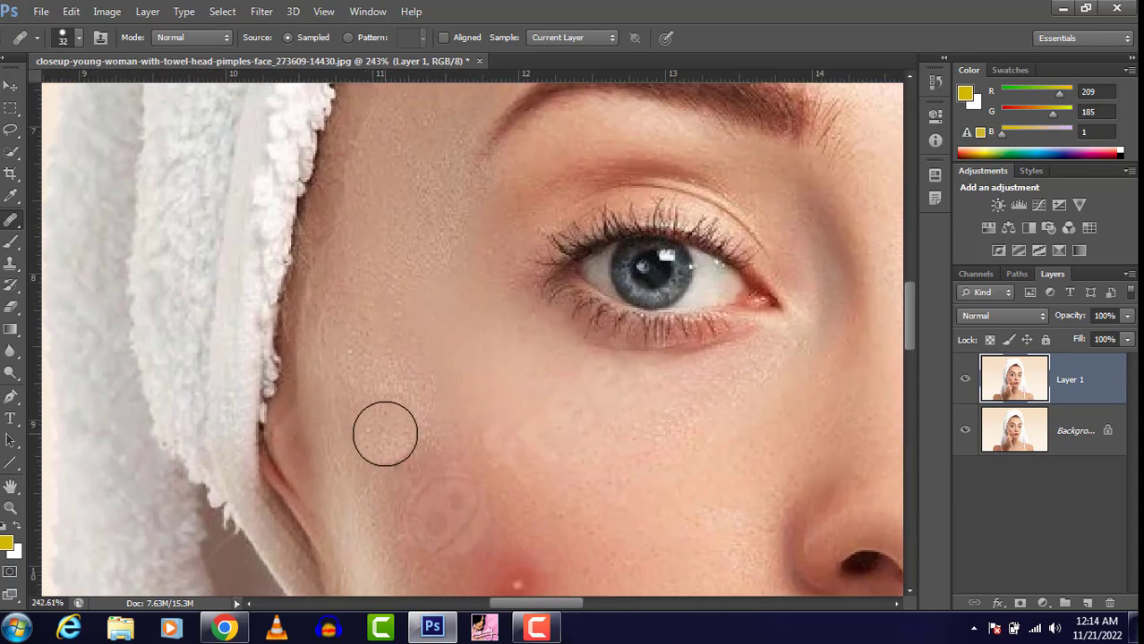
left_click(386, 435)
- Sample clear cheek skin toward the nose and heal the pimple just above the fingertip
scroll(444, 454, "down", 3)
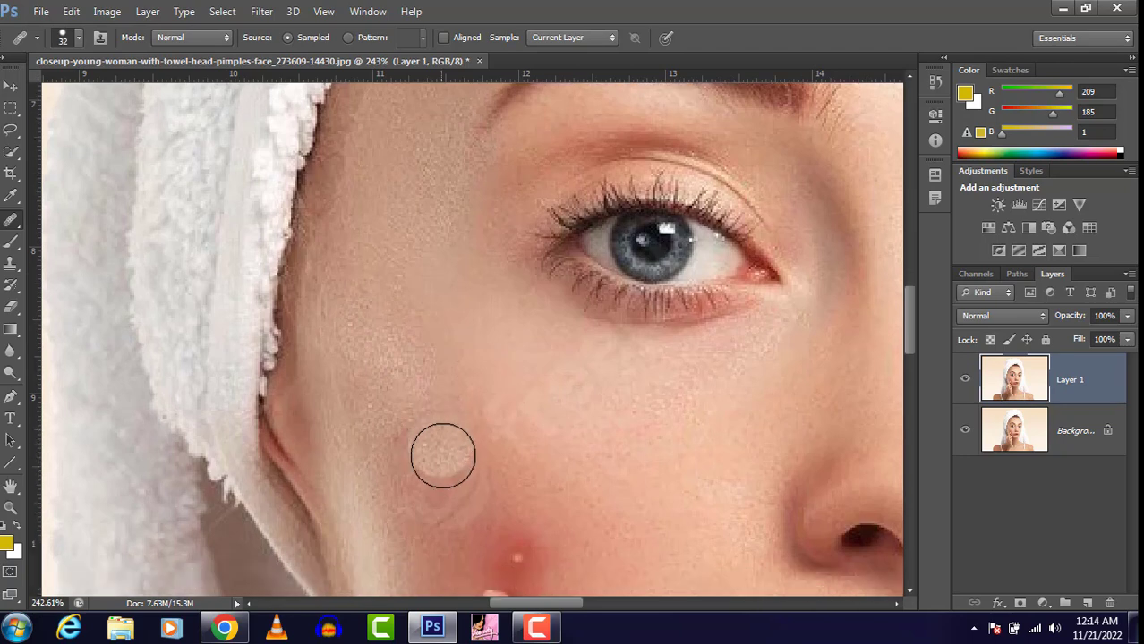
left_click(604, 481, "alt")
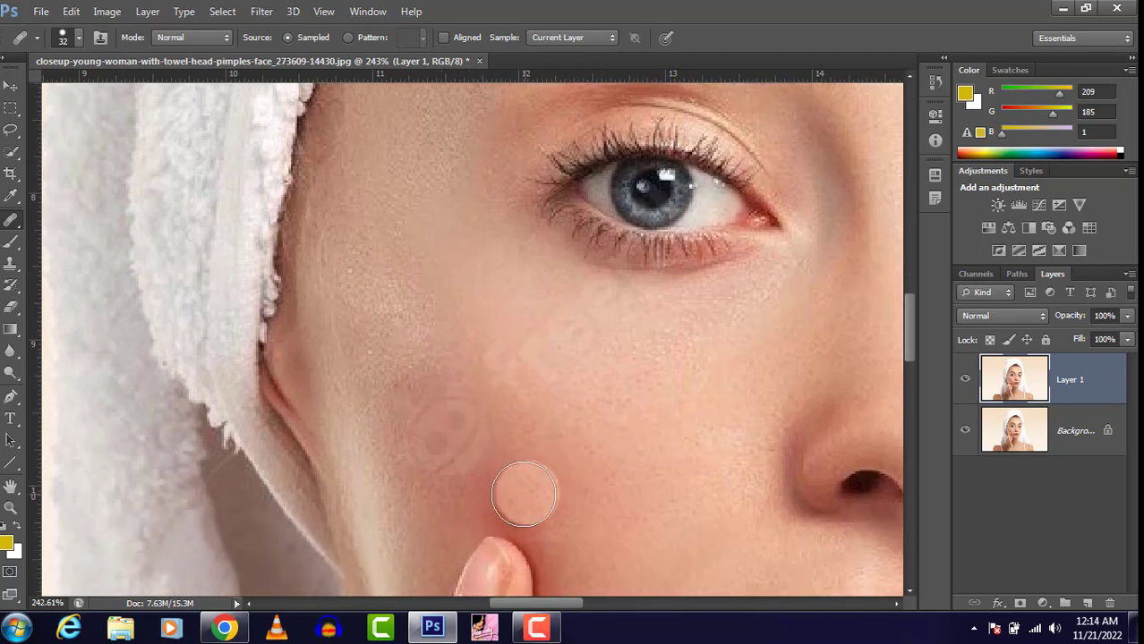
left_click(514, 496)
left_click(529, 467)
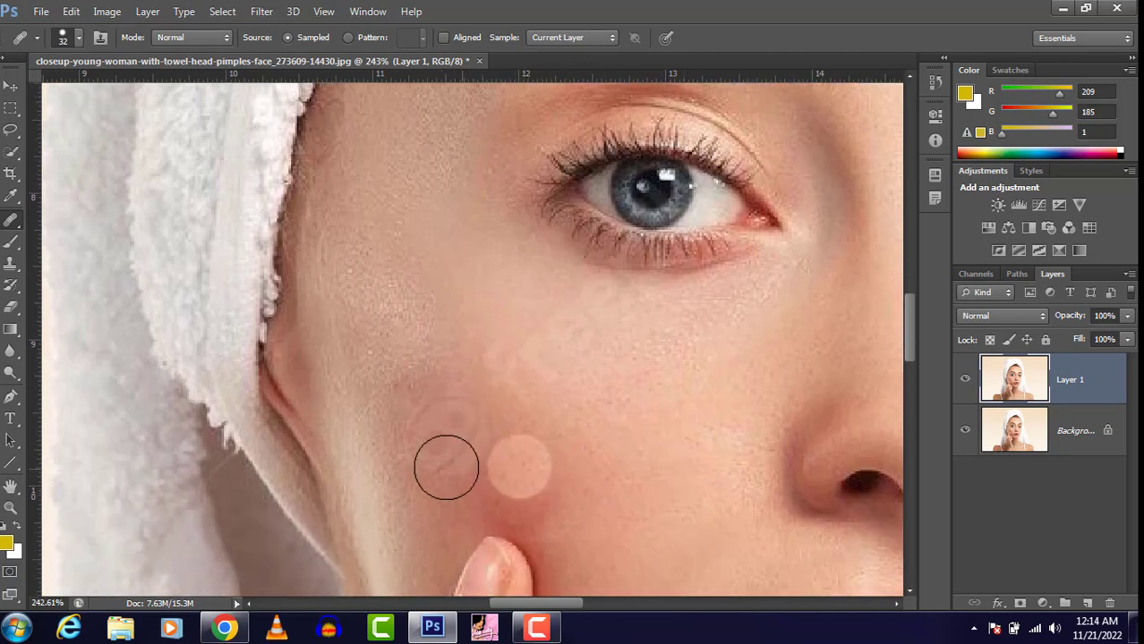
- Sample clean chin skin and heal the tiny blemish and the larger pimple on the chin
scroll(573, 471, "down", 5)
scroll(632, 443, "down", 5)
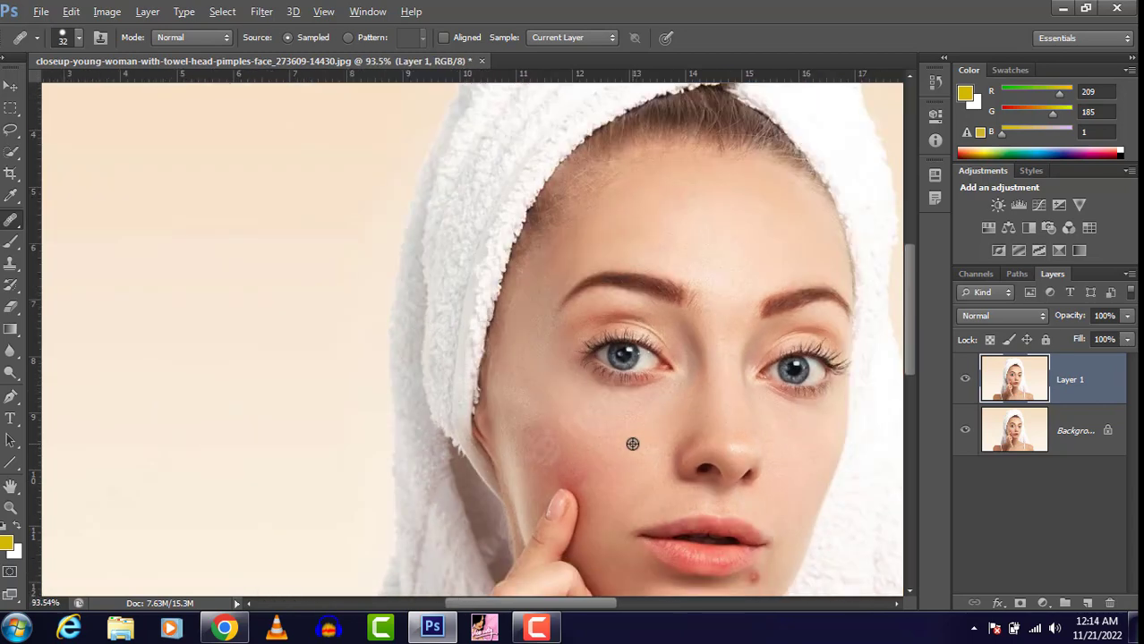
scroll(677, 566, "up", 3)
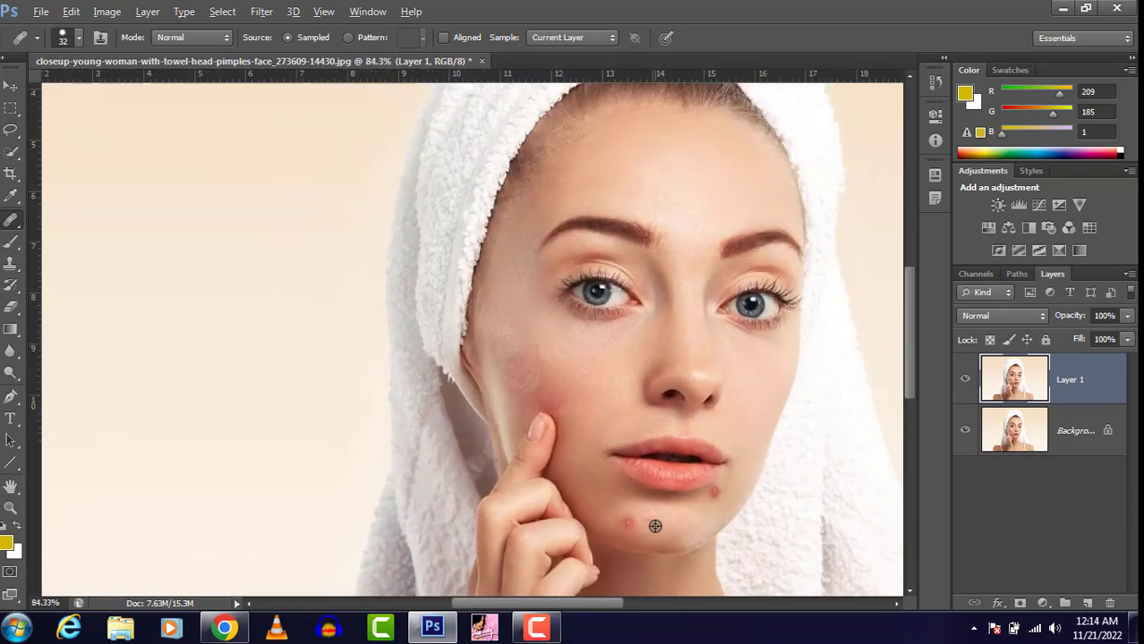
scroll(664, 536, "up", 6)
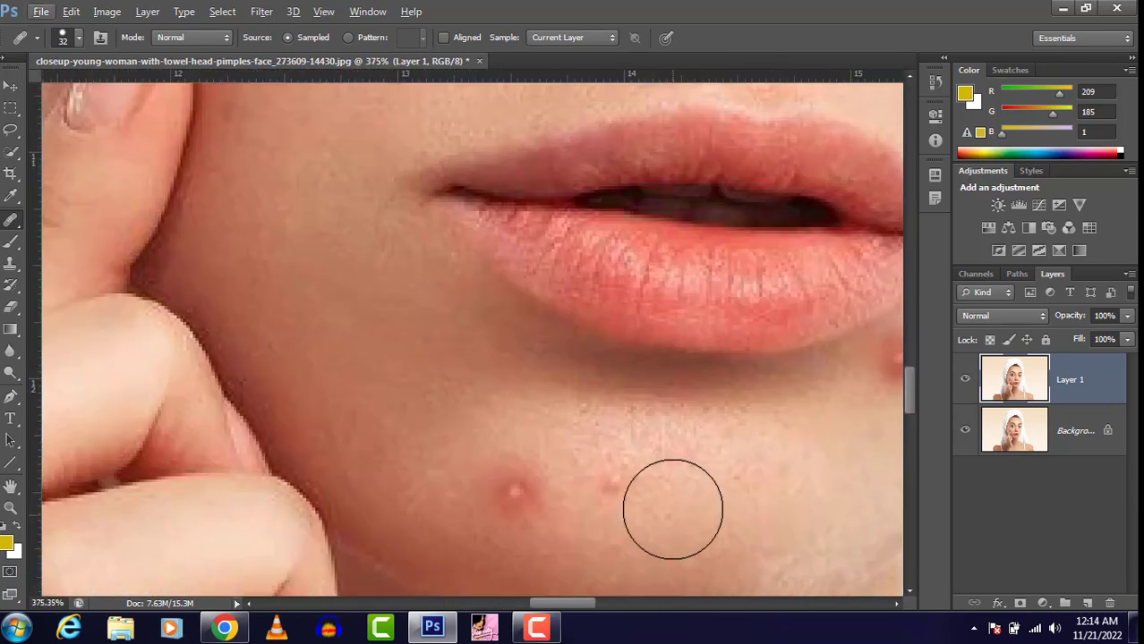
left_click(682, 464)
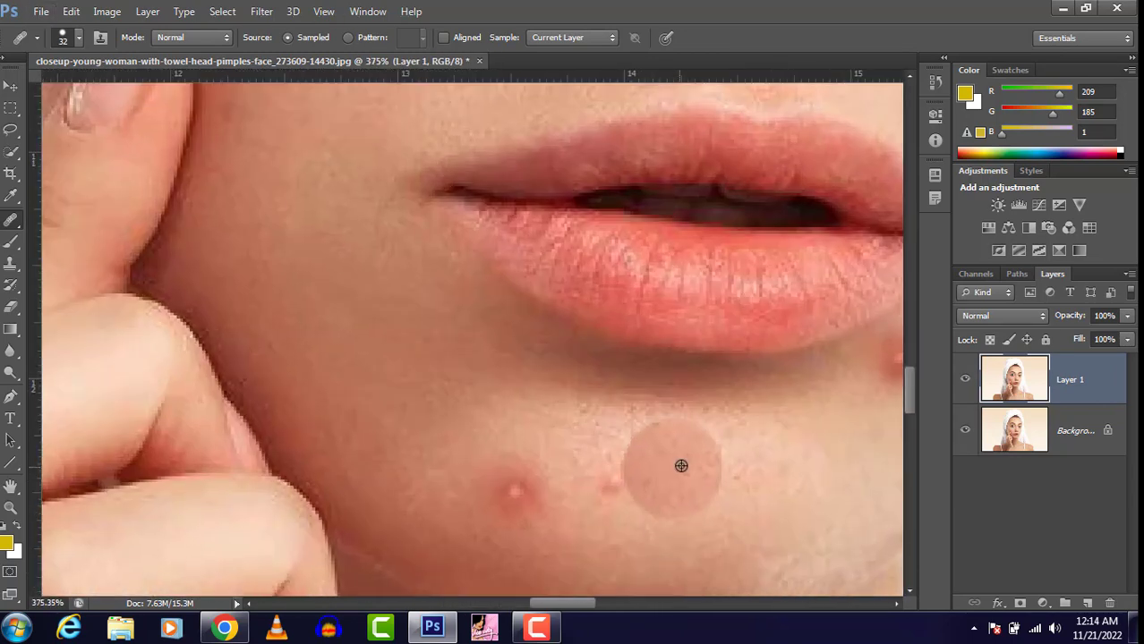
left_click(611, 485)
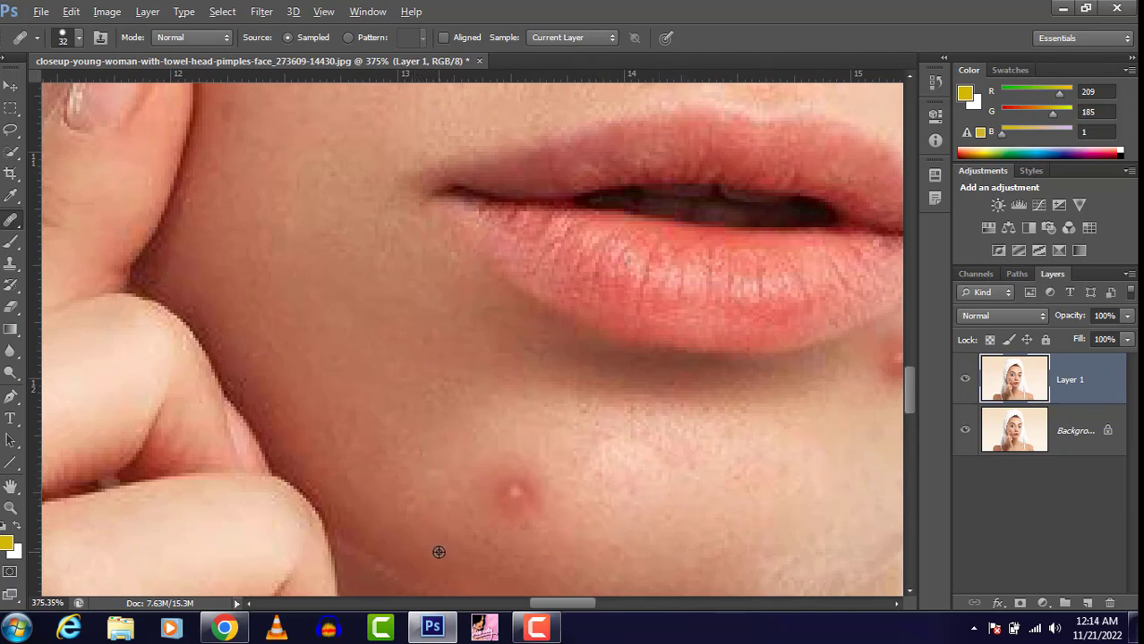
left_click(513, 491)
- Reduce the healing brush to size 9, sample skin below the lower lip and heal the pimple beneath the mouth corner
scroll(731, 521, "down", 3)
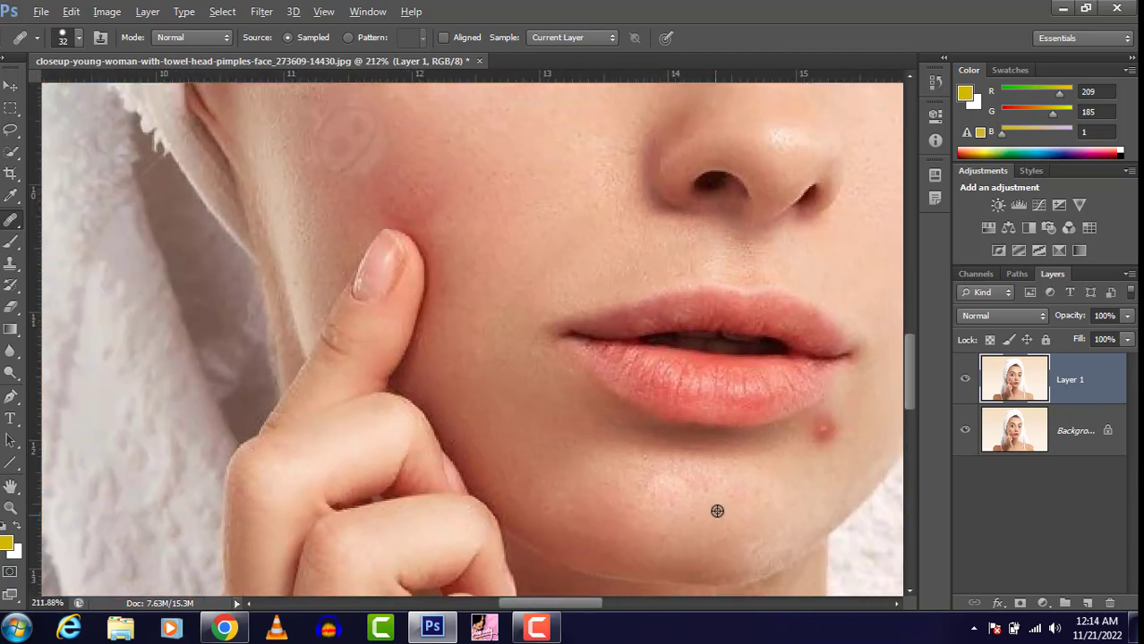
scroll(863, 433, "up", 4)
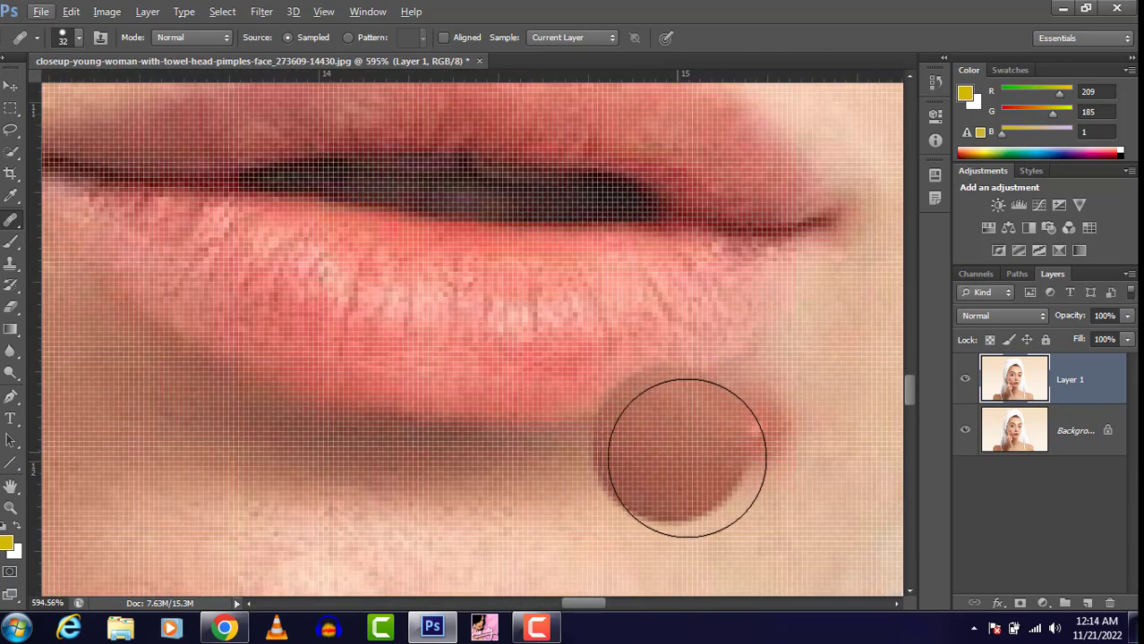
key("bracketleft")
key("bracketleft")
key("bracketleft")
key("bracketleft")
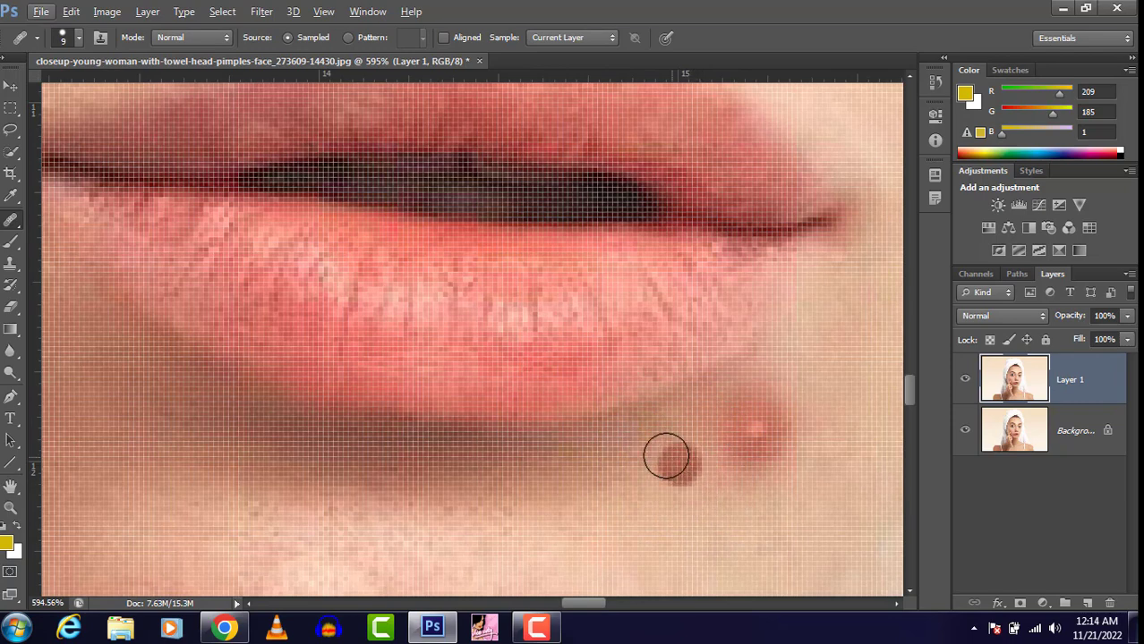
left_click(591, 459, "alt")
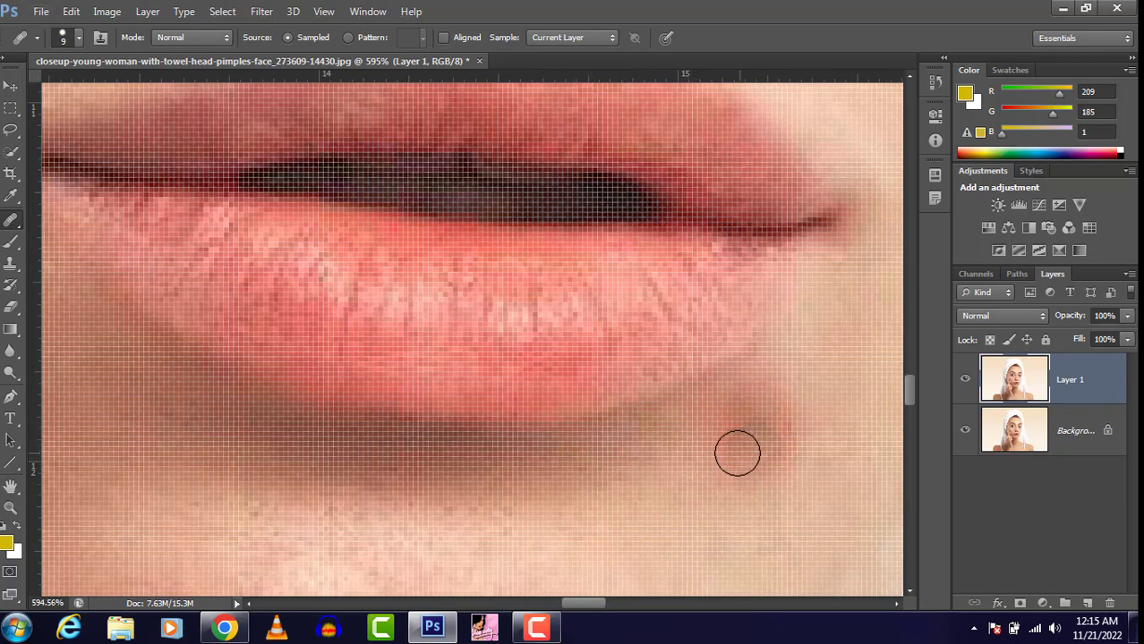
- Blend away the leftover redness beneath the mouth corner with short healing strokes
scroll(776, 445, "down", 2, "alt")
scroll(776, 445, "down", 6, "alt")
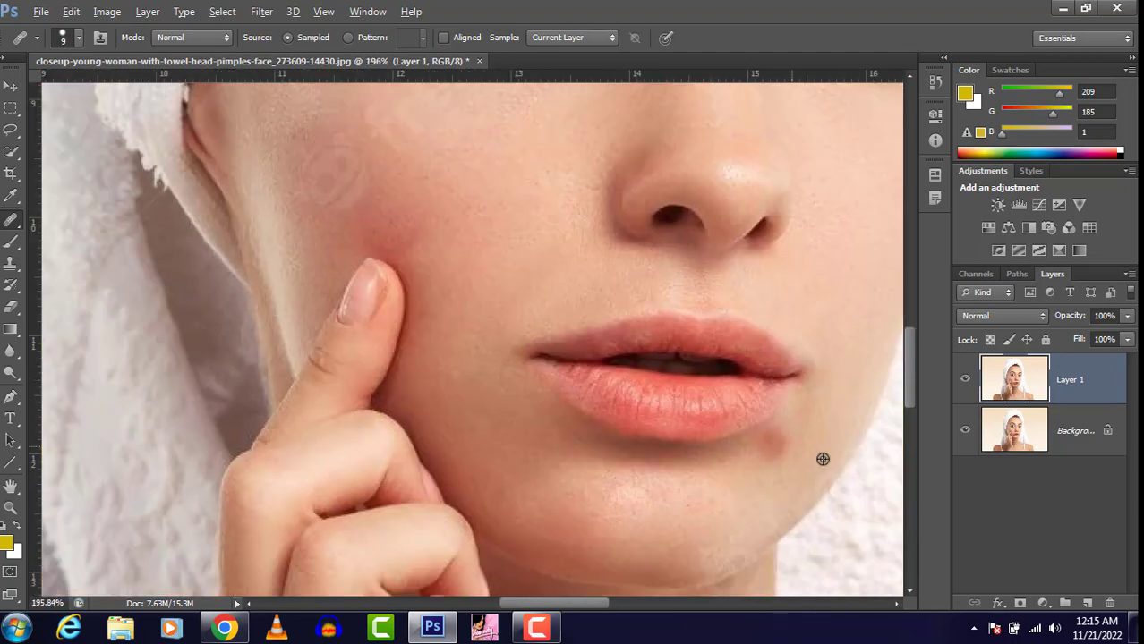
scroll(806, 461, "up", 5, "alt")
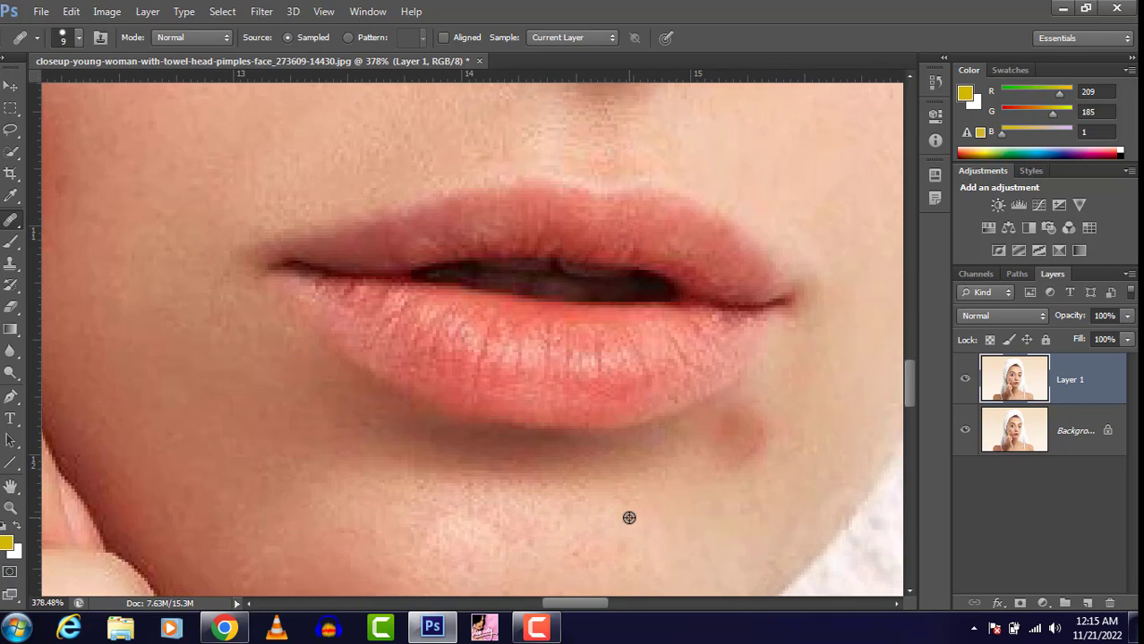
left_click_drag(754, 413, 734, 479)
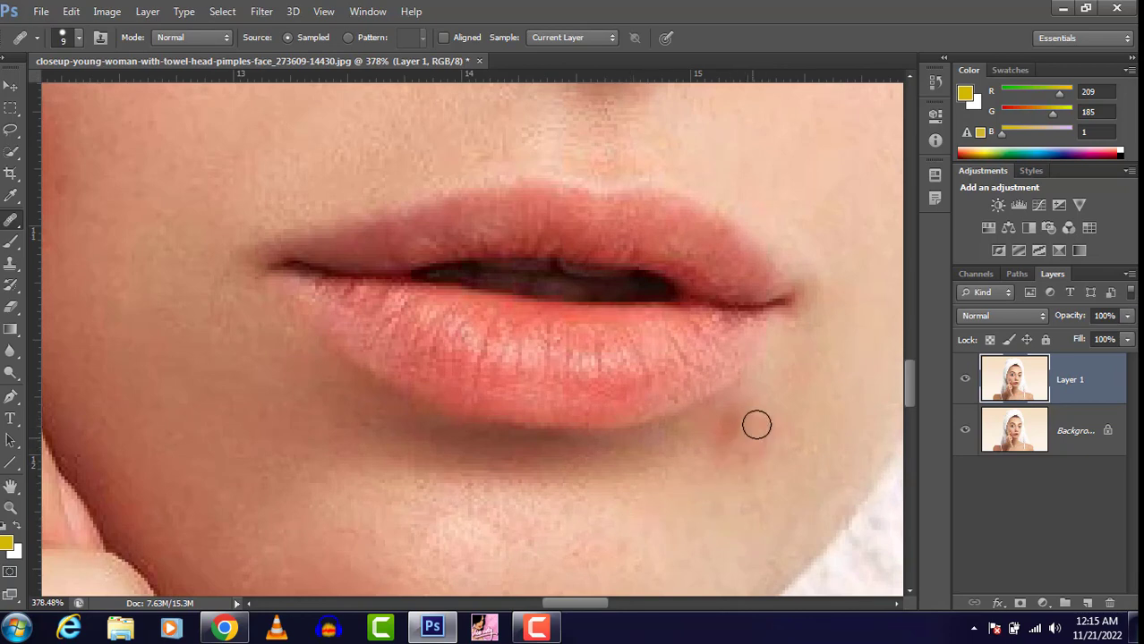
left_click_drag(731, 435, 740, 448)
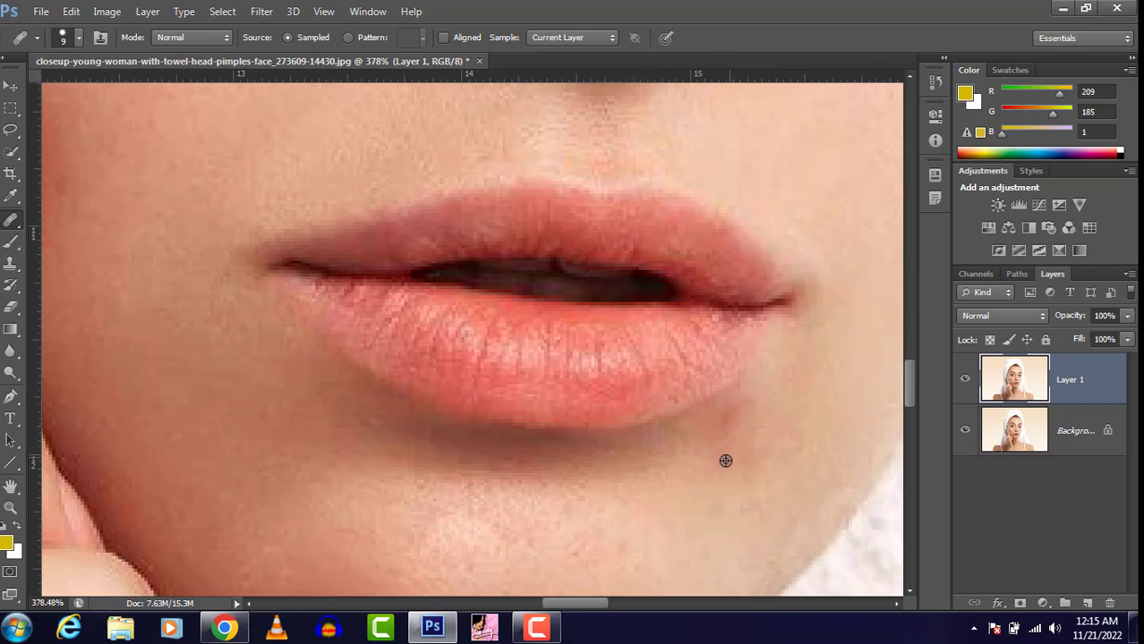
scroll(725, 461, "down", 8, "alt")
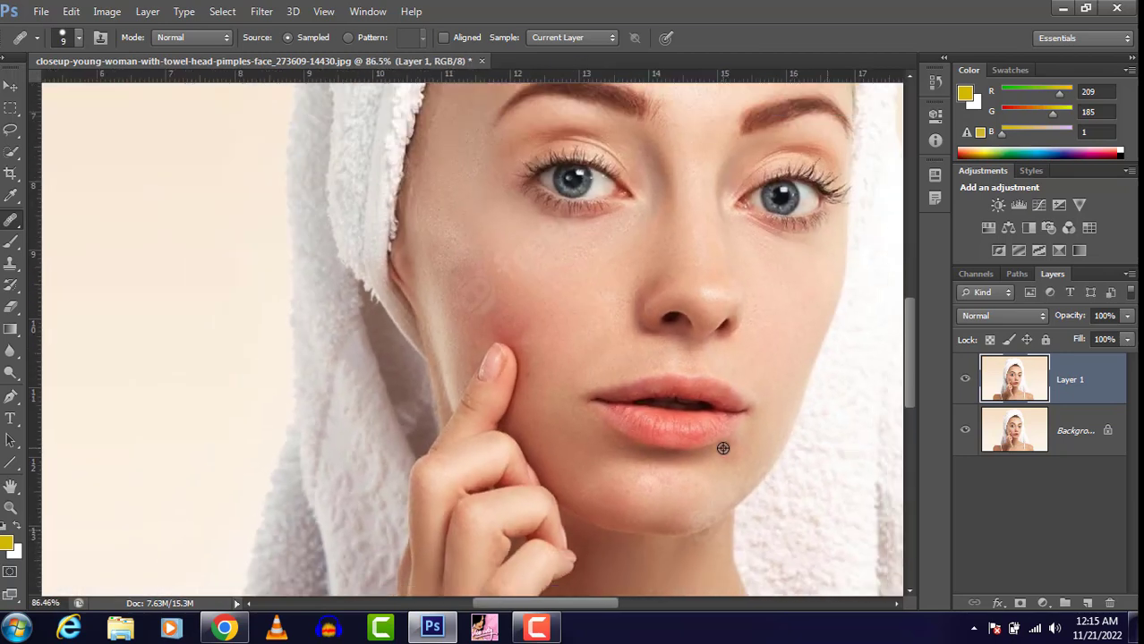
scroll(723, 448, "down", 2, "alt")
scroll(788, 260, "up", 1, "alt")
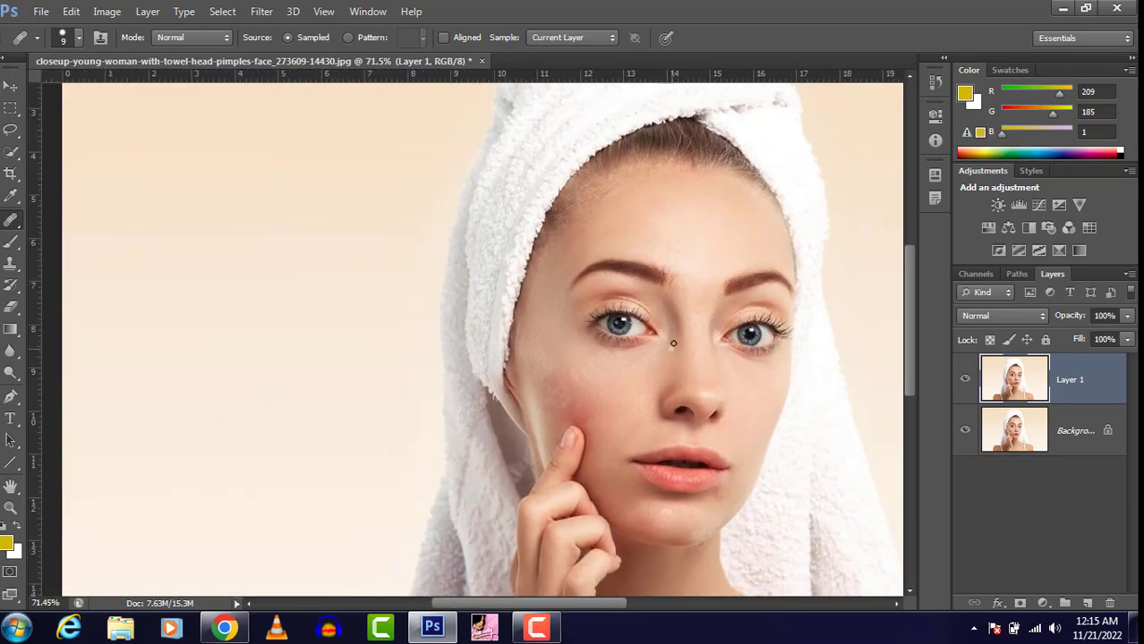
scroll(662, 296, "up", 4)
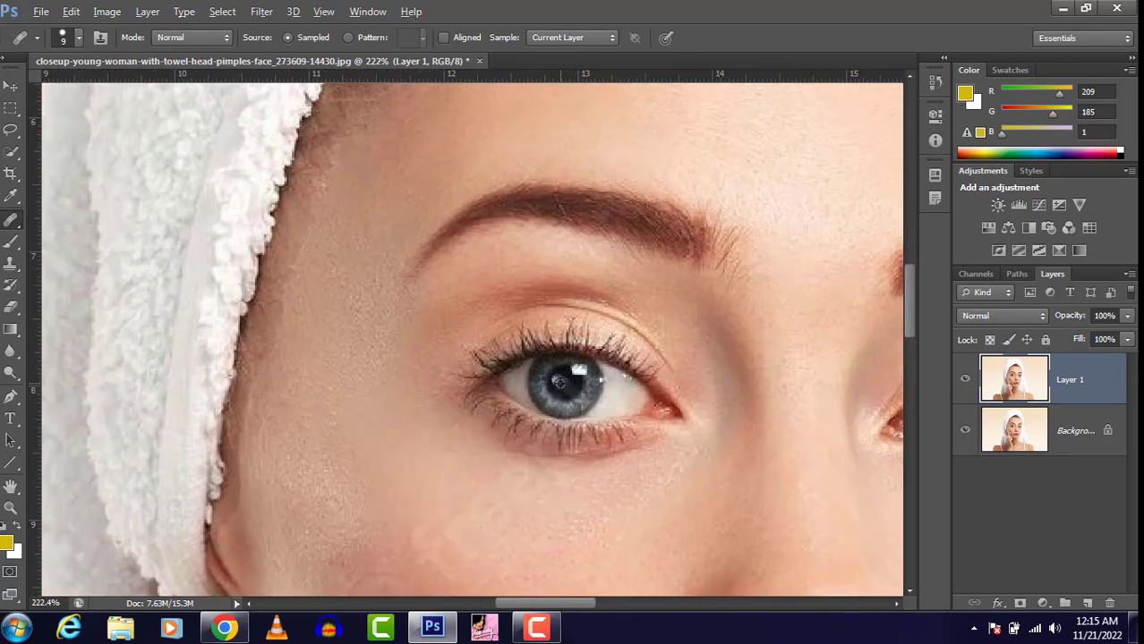
- Sample the iris of the woman's eye as the healing source and enlarge the healing brush to size 250
scroll(560, 383, "down", 3)
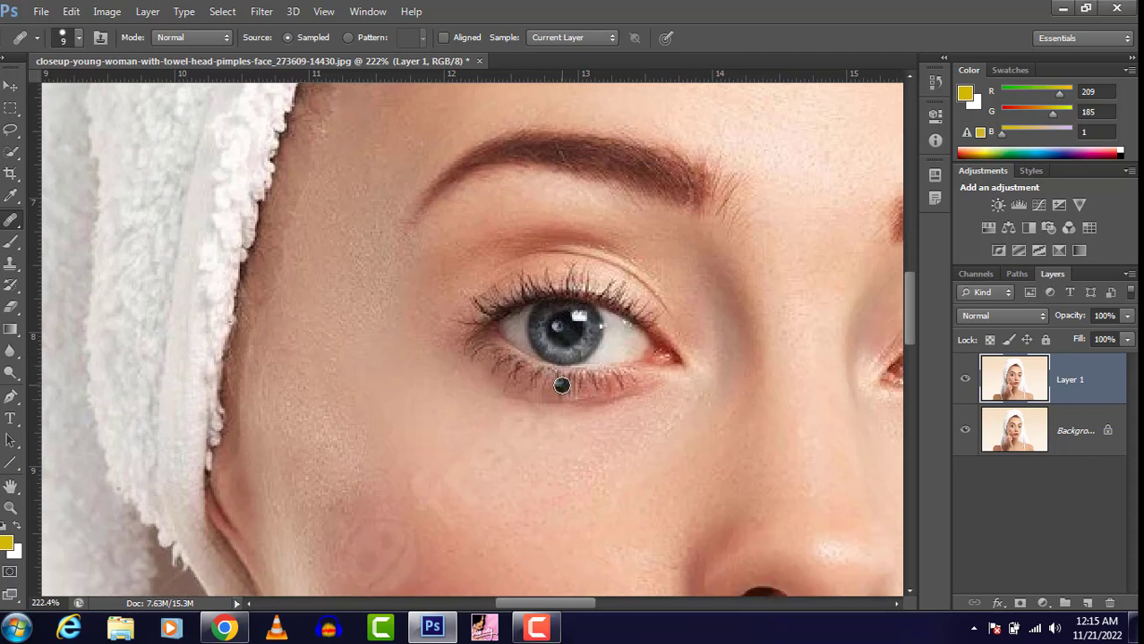
scroll(561, 376, "down", 2)
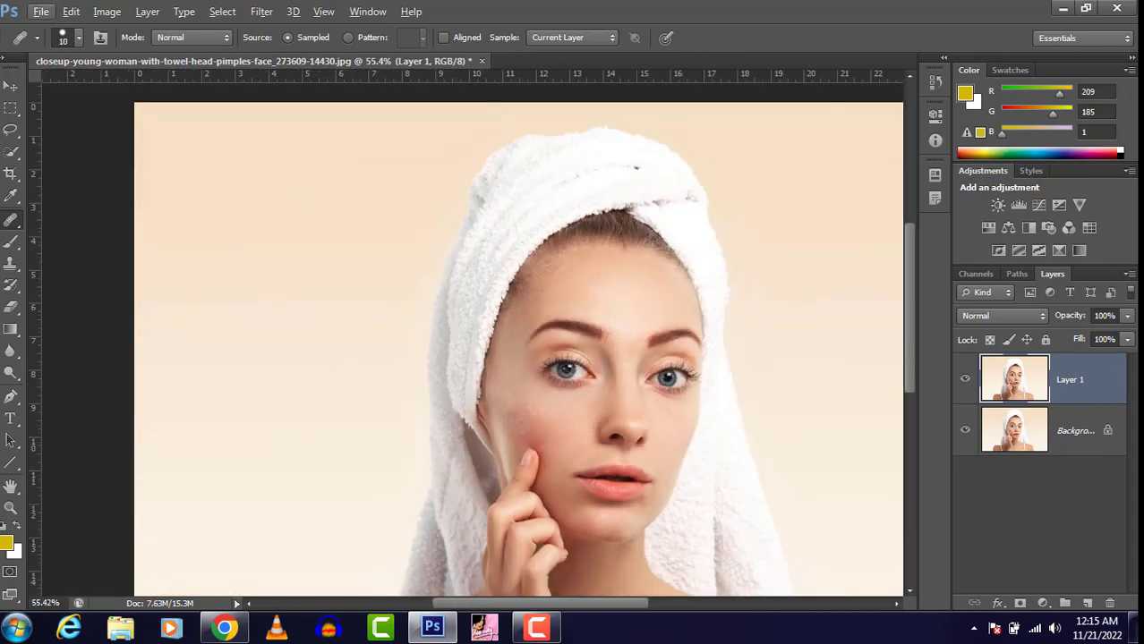
key("bracketright")
key("bracketright")
key("bracketright")
key("bracketright")
key("bracketright")
key("bracketright")
key("bracketright")
key("bracketright")
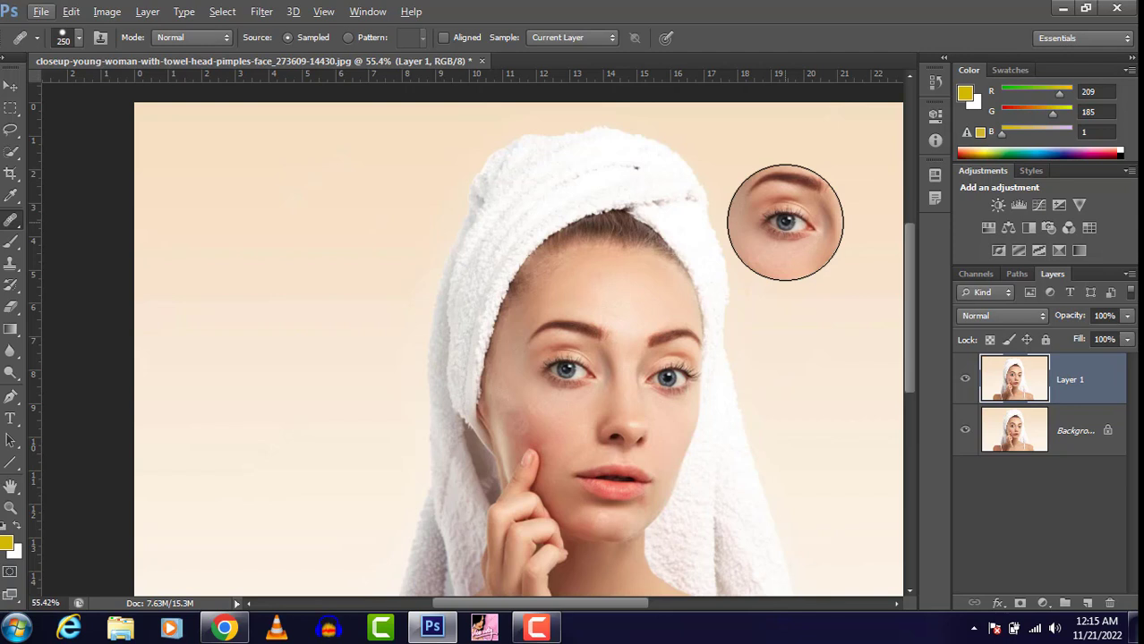
- Reduce the healing brush to size 40 to preview only the iris of the sampled eye
key("bracketleft")
key("bracketleft")
key("bracketleft")
key("bracketleft")
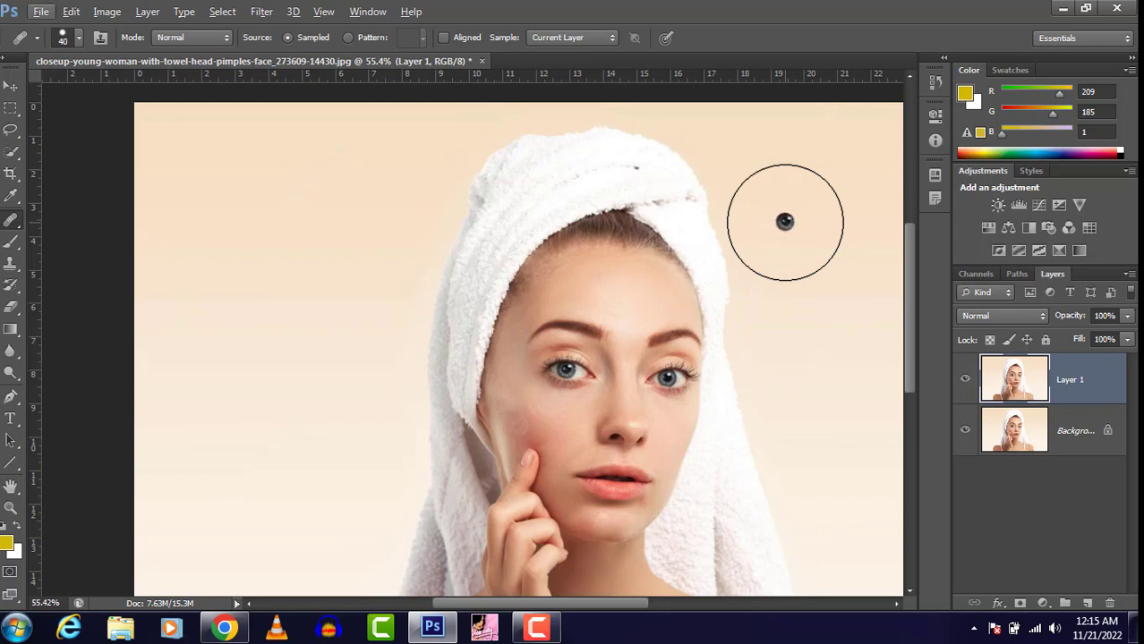
- Enlarge the healing brush to size 900 to preview most of the face around the sampled eye
key("bracketright")
key("bracketright")
key("bracketright")
key("bracketright")
key("bracketright")
key("bracketright")
key("bracketright")
key("bracketright")
key("bracketright")
key("bracketright")
key("bracketright")
key("bracketright")
key("bracketright")
key("bracketright")
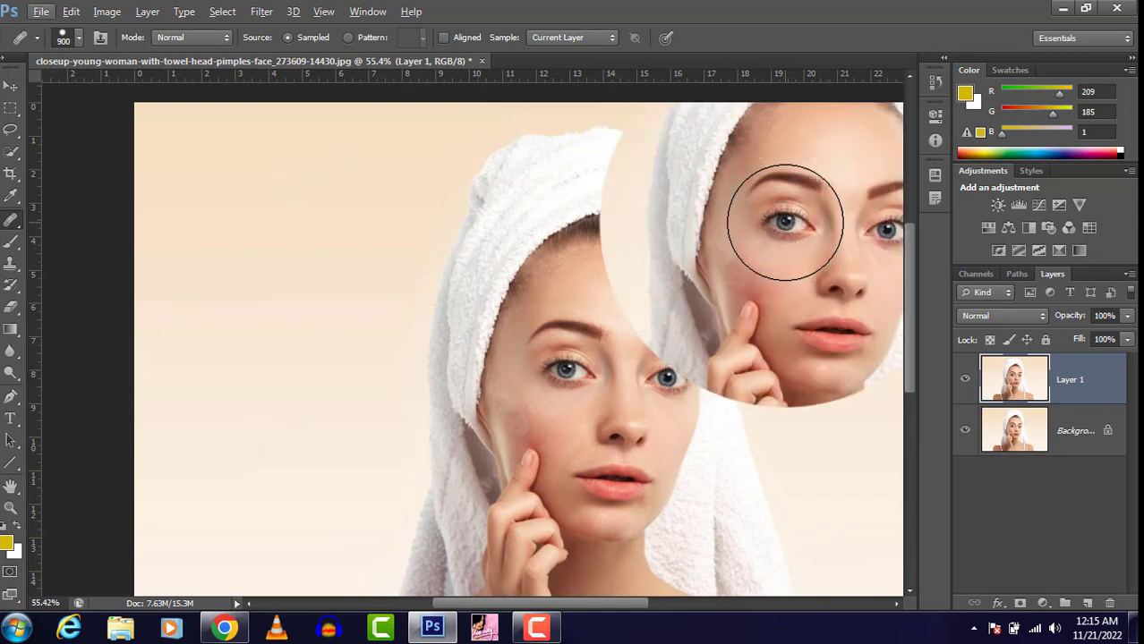
- Reduce the healing brush to size 100 and paint two small copies of the eye on the plain background beside the towel
key("bracketleft")
key("bracketleft")
key("bracketleft")
key("bracketleft")
key("bracketleft")
key("bracketleft")
key("bracketleft")
key("bracketleft")
key("bracketleft")
key("bracketleft")
key("bracketleft")
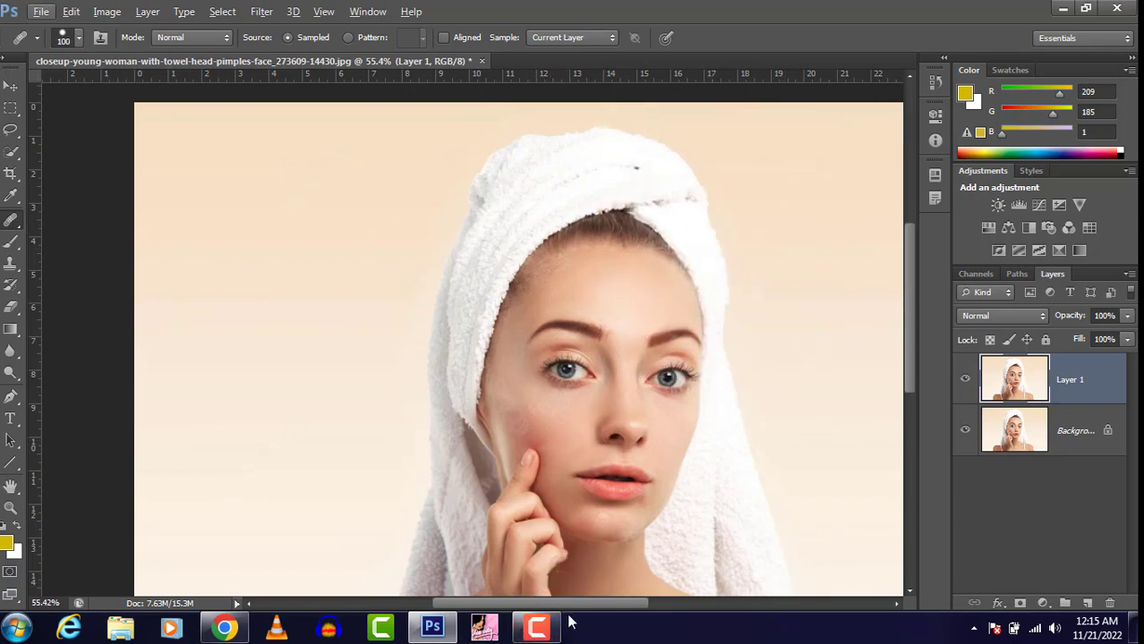
left_click_drag(571, 604, 611, 604)
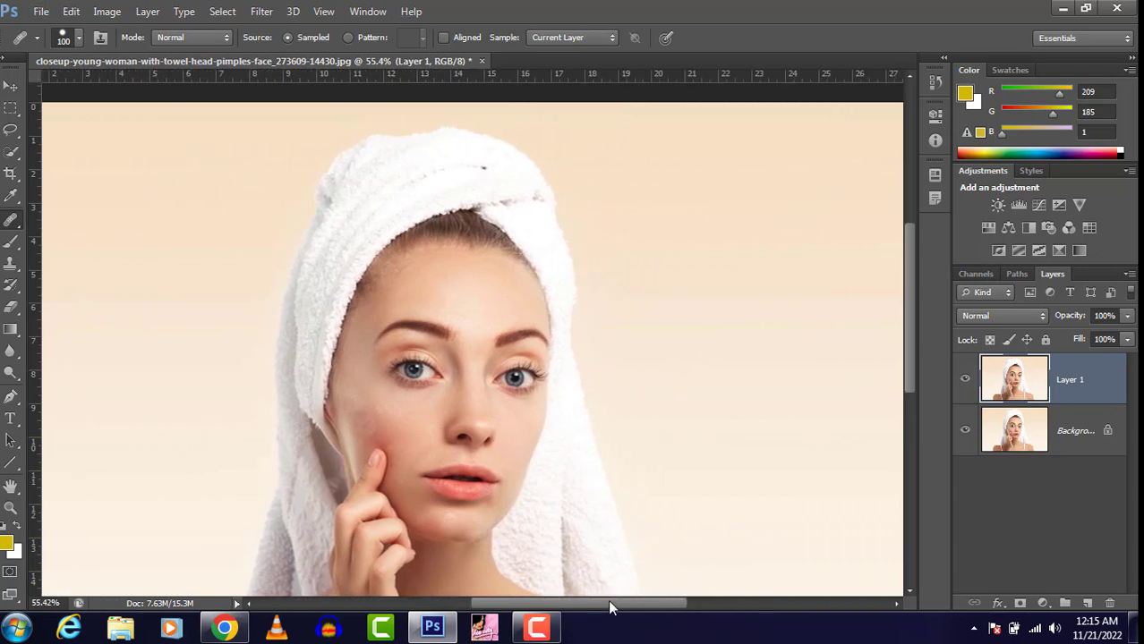
left_click(650, 178)
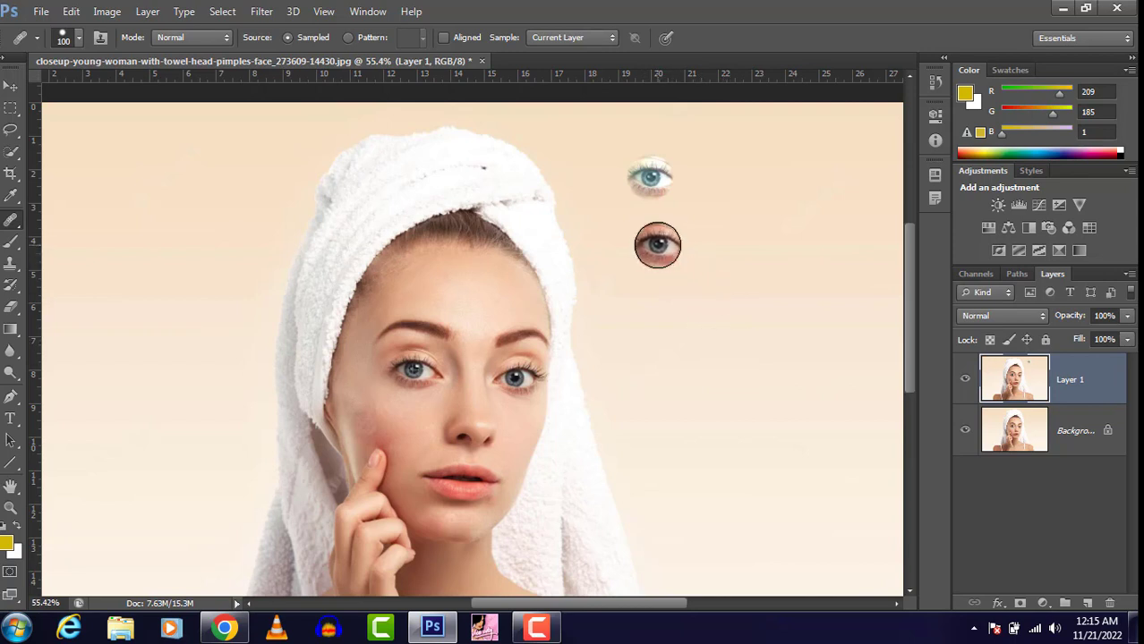
left_click(658, 244)
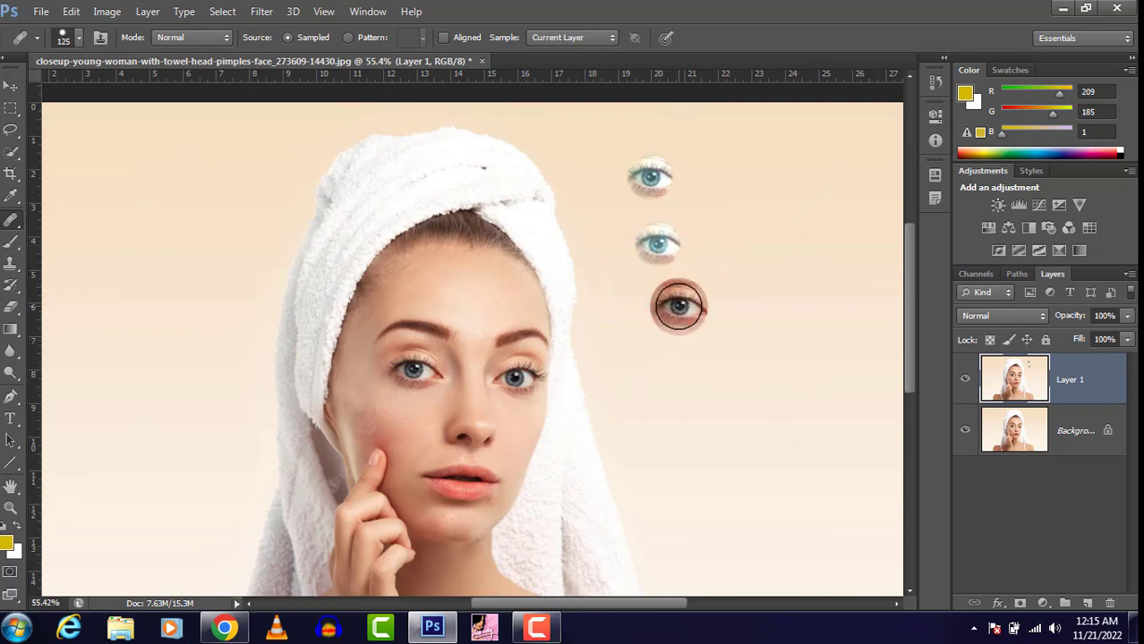
- Enlarge the healing brush to size 250 and paint a copy of the eye with its eyebrow below the two small eyes
key("bracketright")
key("bracketright")
key("bracketright")
key("bracketright")
left_click(673, 351)
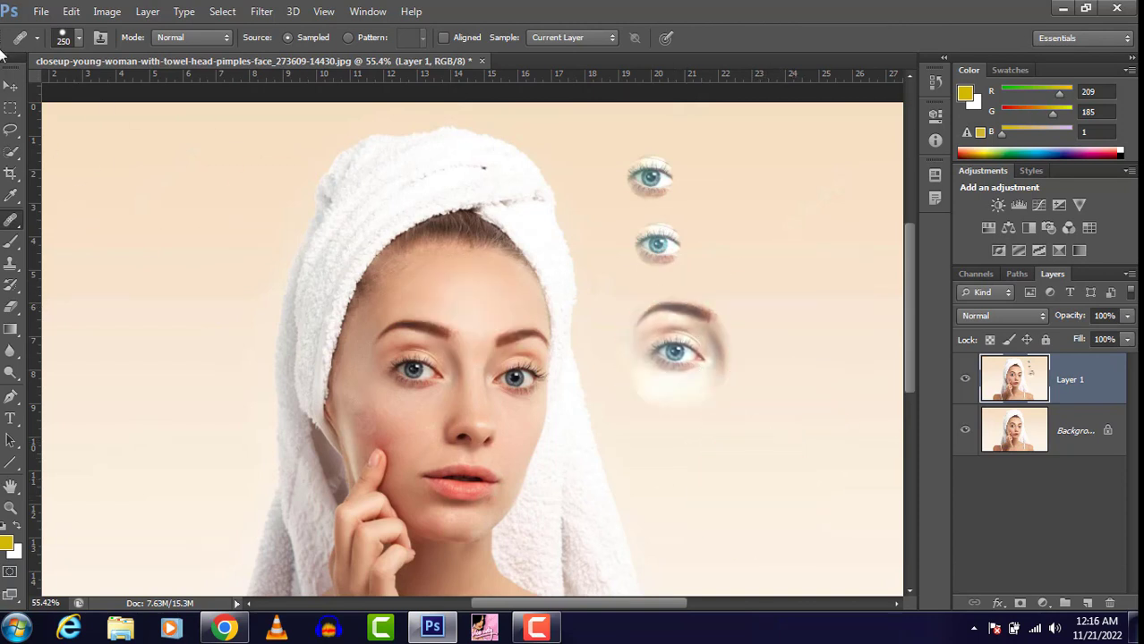
- Lower the healing brush's hardness and paint a softer-edged copy of the eye beneath the large eye with the eyebrow
left_click(71, 38)
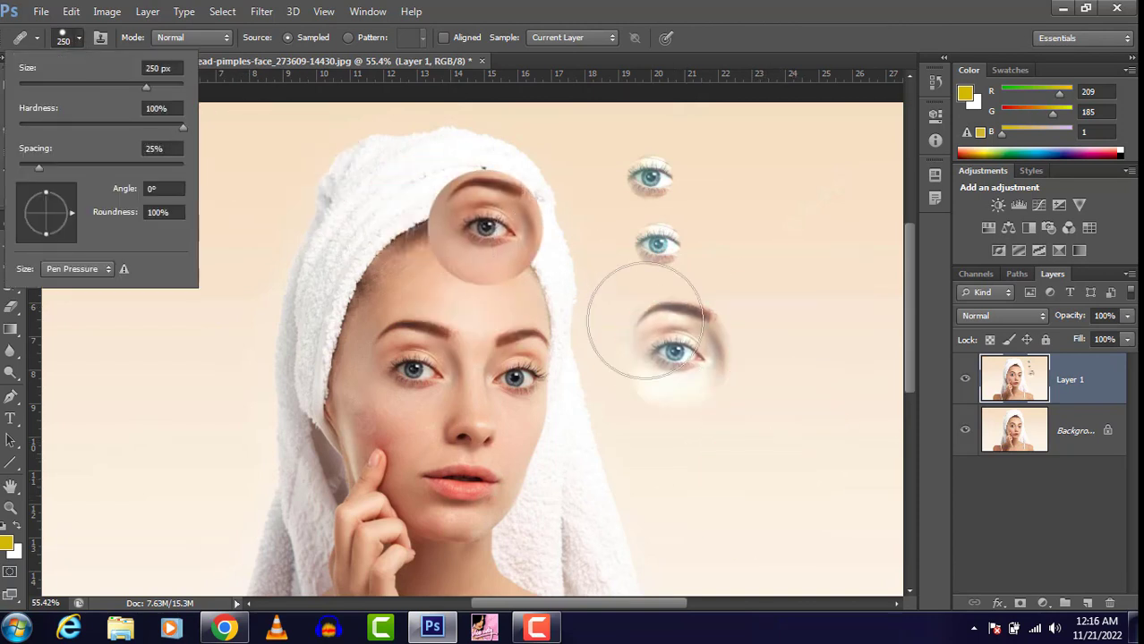
left_click(1, 99)
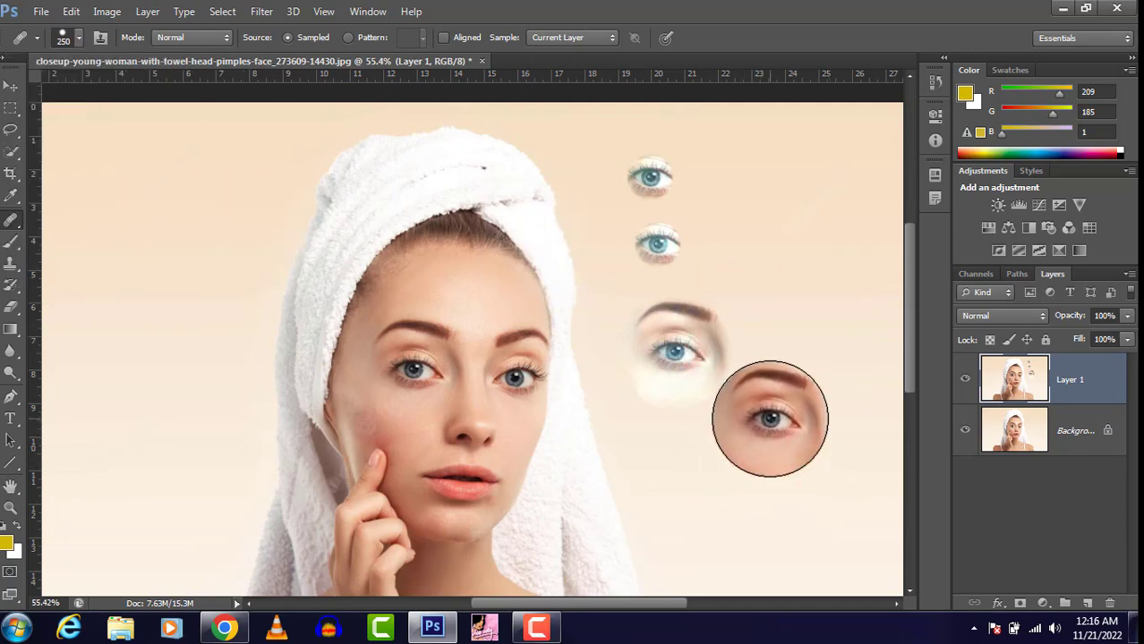
left_click(673, 363)
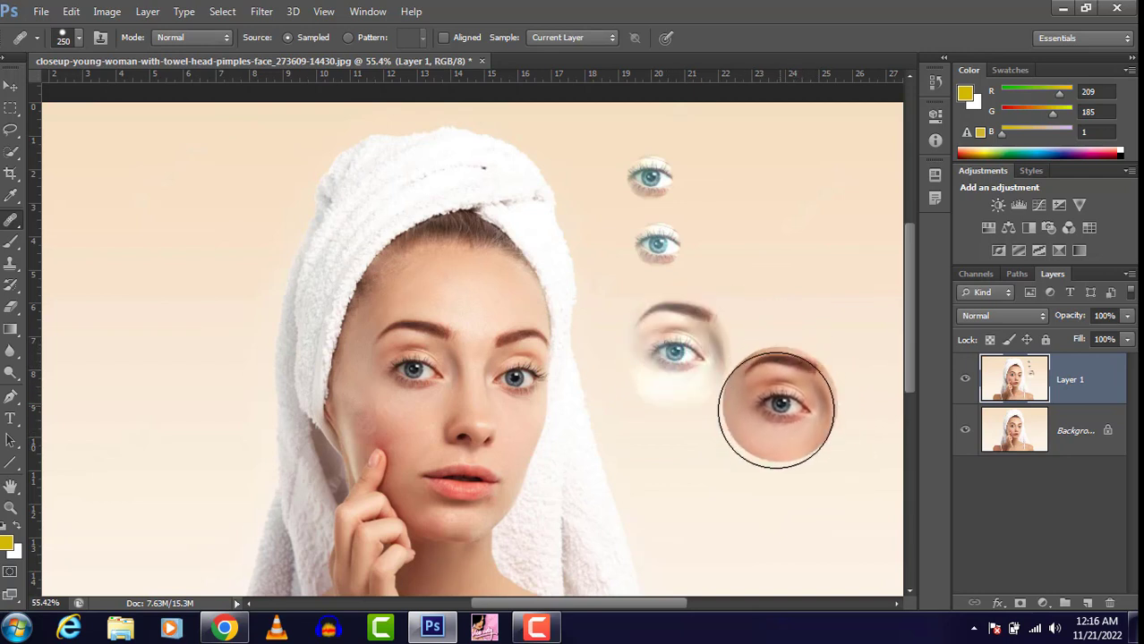
left_click(75, 45)
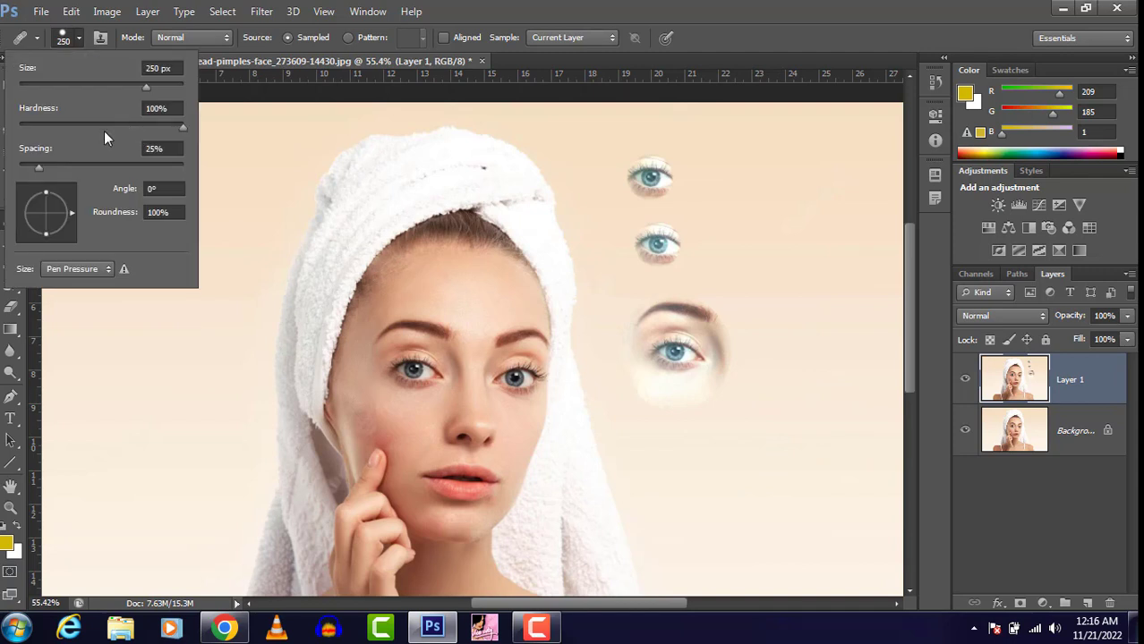
left_click(685, 468)
left_click(687, 467)
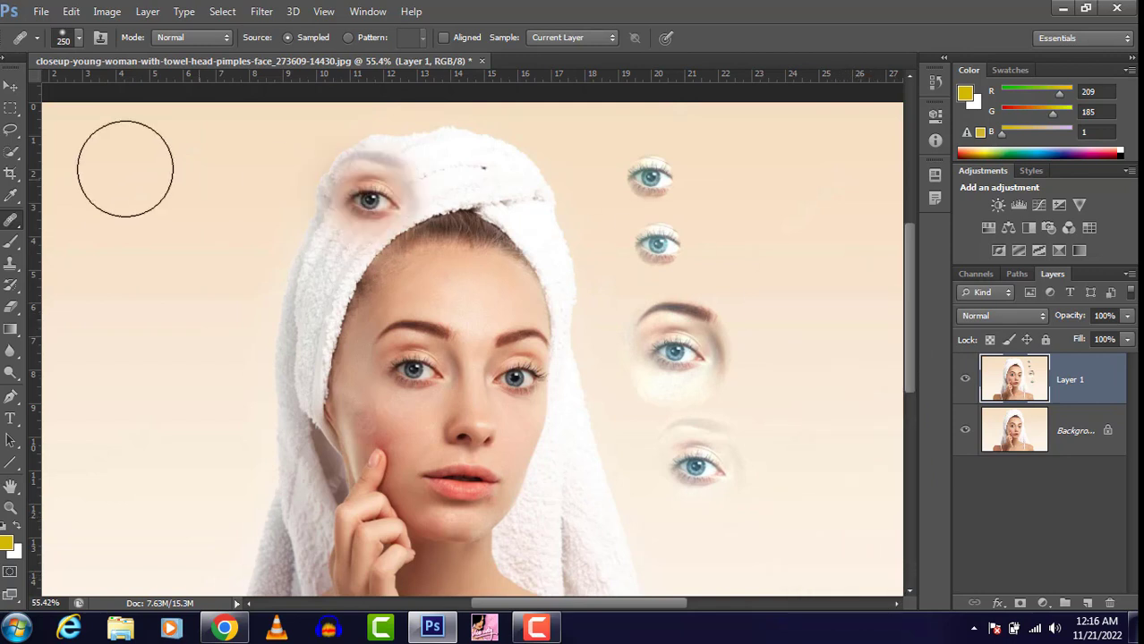
- Set the healing brush's hardness to 0% and paint a soft copy of the eye beside the two small eyes
left_click(78, 45)
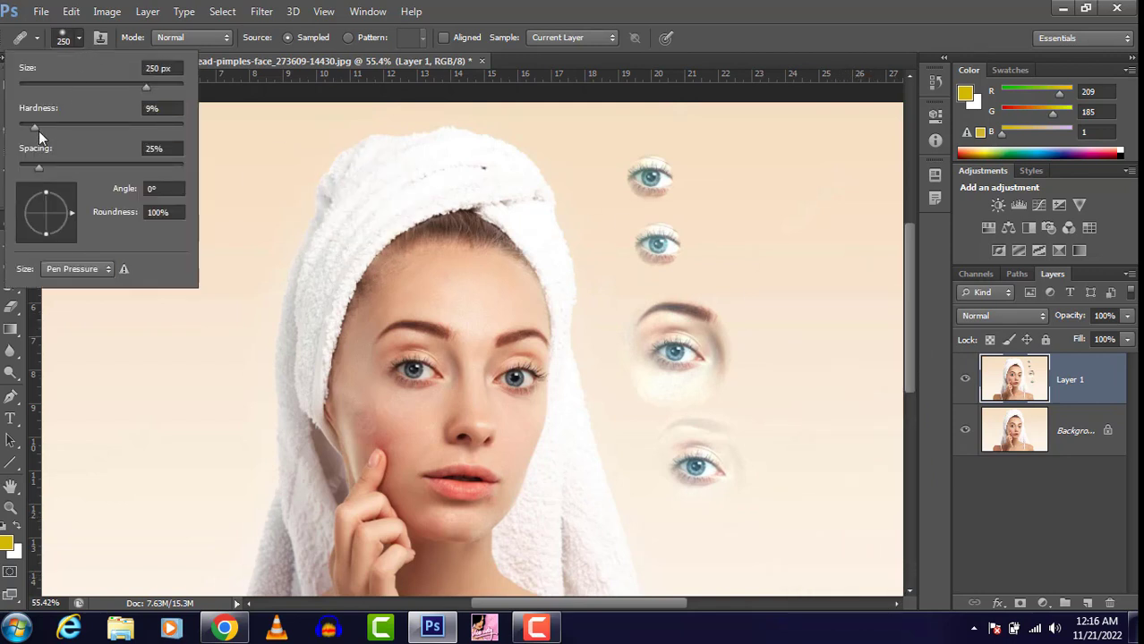
left_click_drag(29, 128, 4, 136)
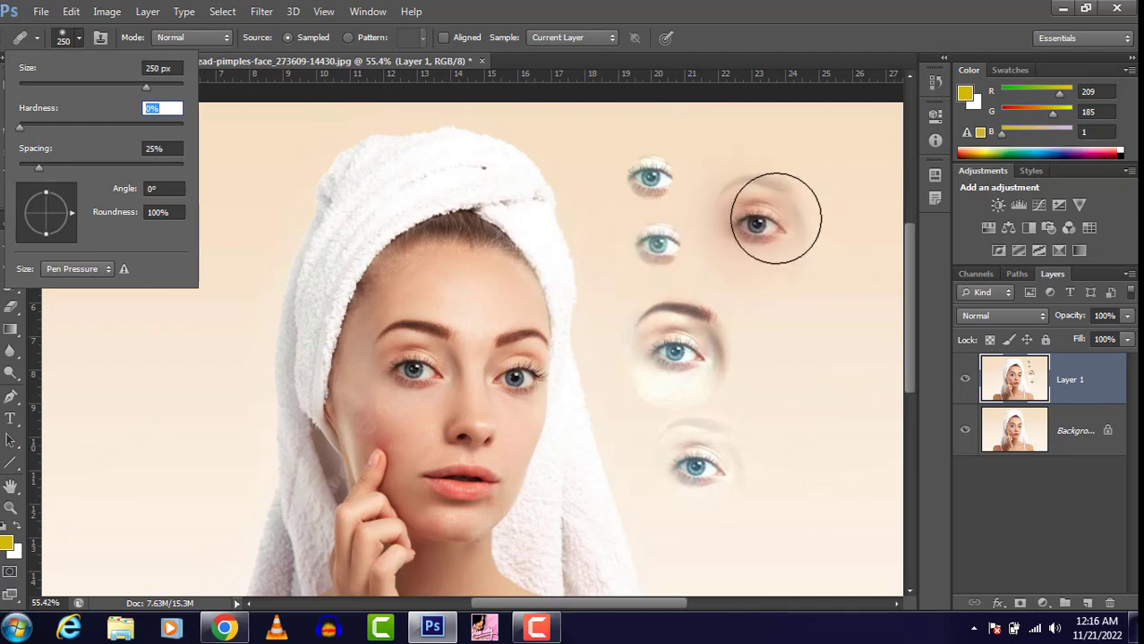
left_click(791, 203)
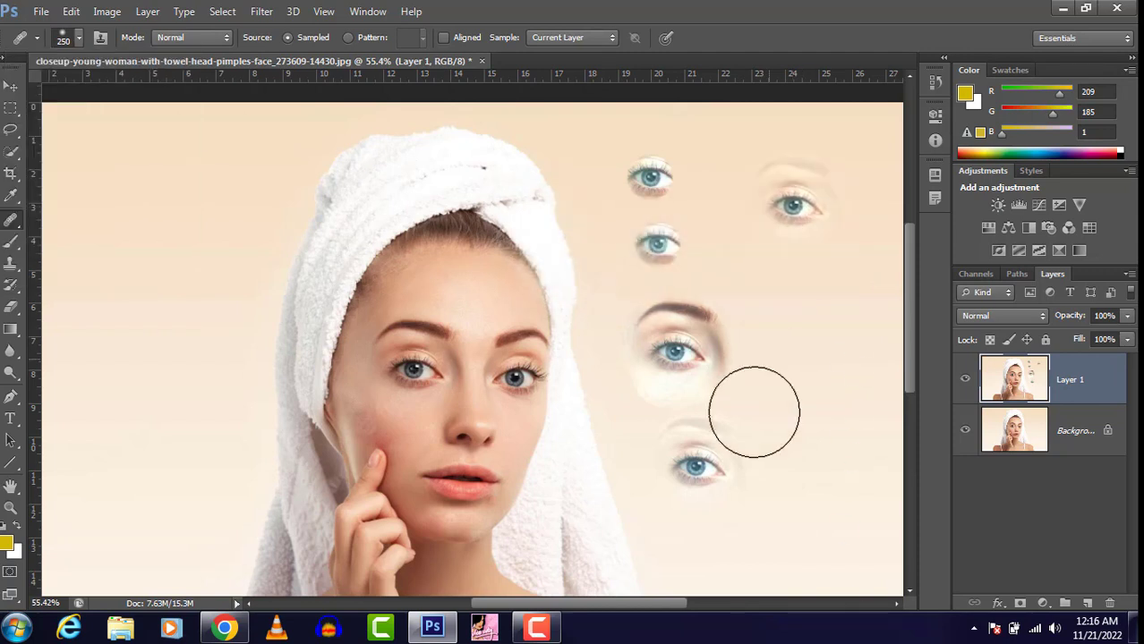
left_click(791, 208)
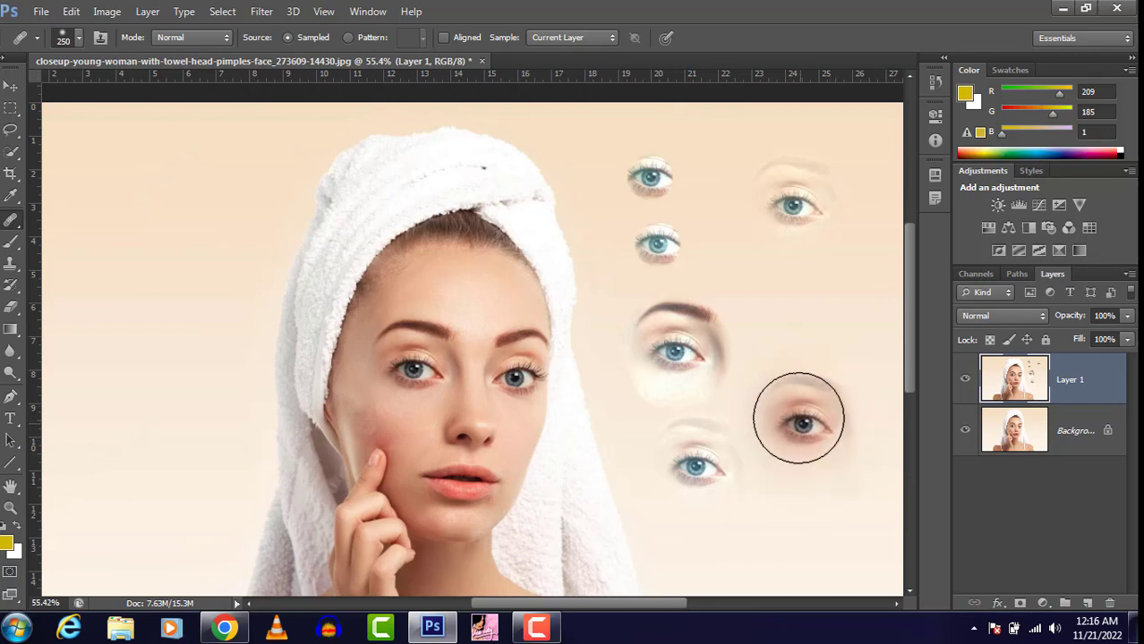
- Set the healing brush's hardness to 100% and paint a copy of the eye and eyebrow beside the first large eye
left_click(79, 40)
left_click(159, 108)
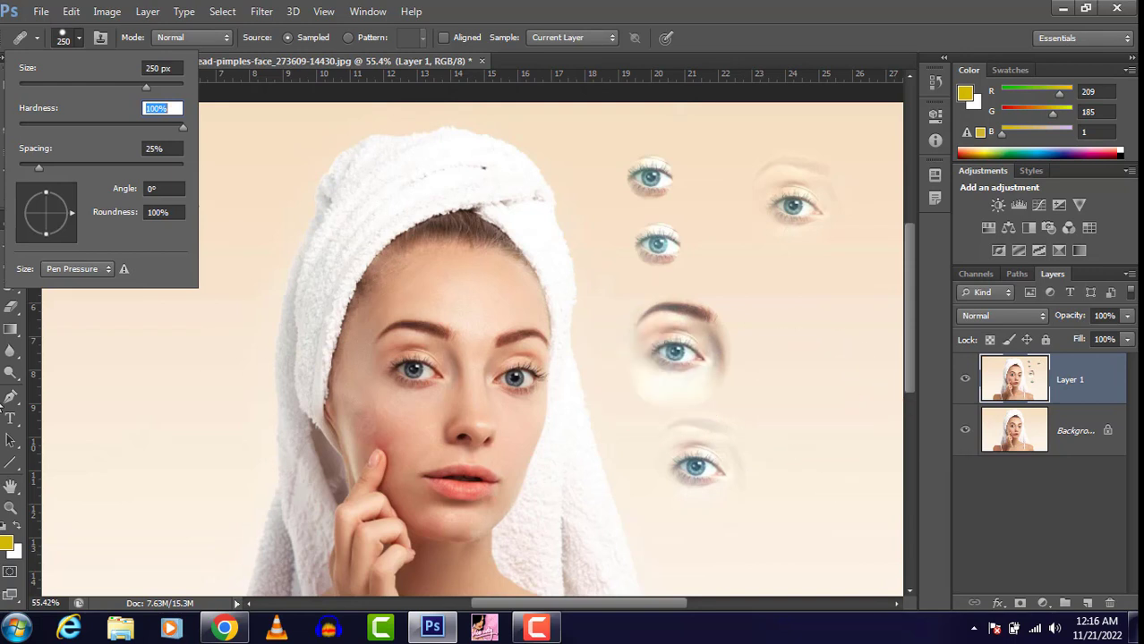
key("Return")
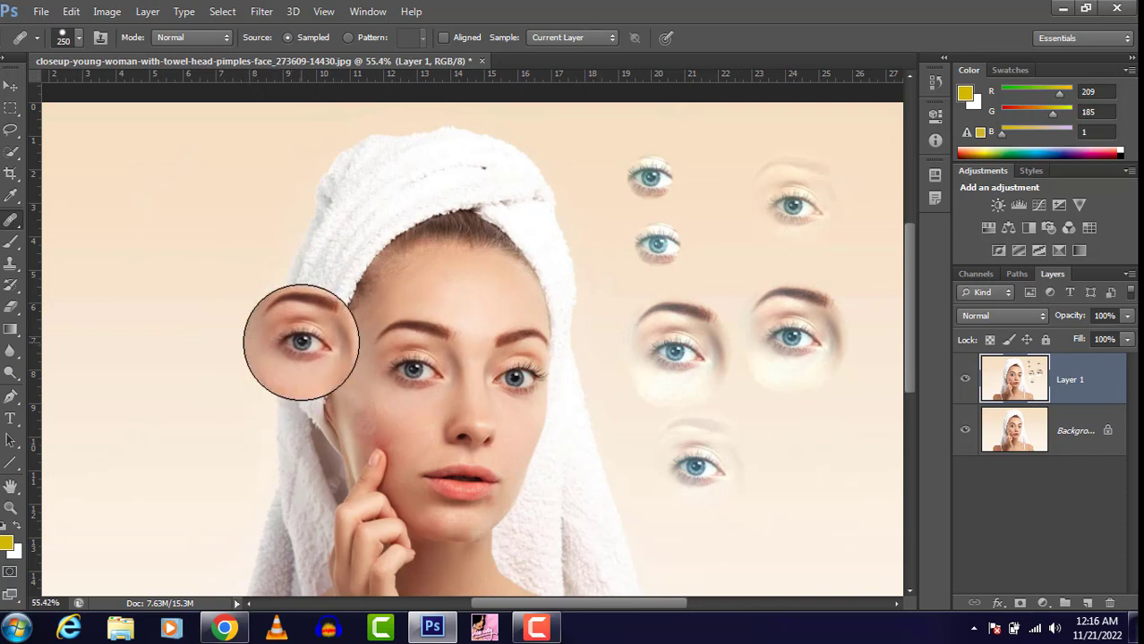
- Reduce the healing brush to size 150 and paint a copy of the eye on the towel beside the temple
key("bracketleft")
key("bracketleft")
key("bracketleft")
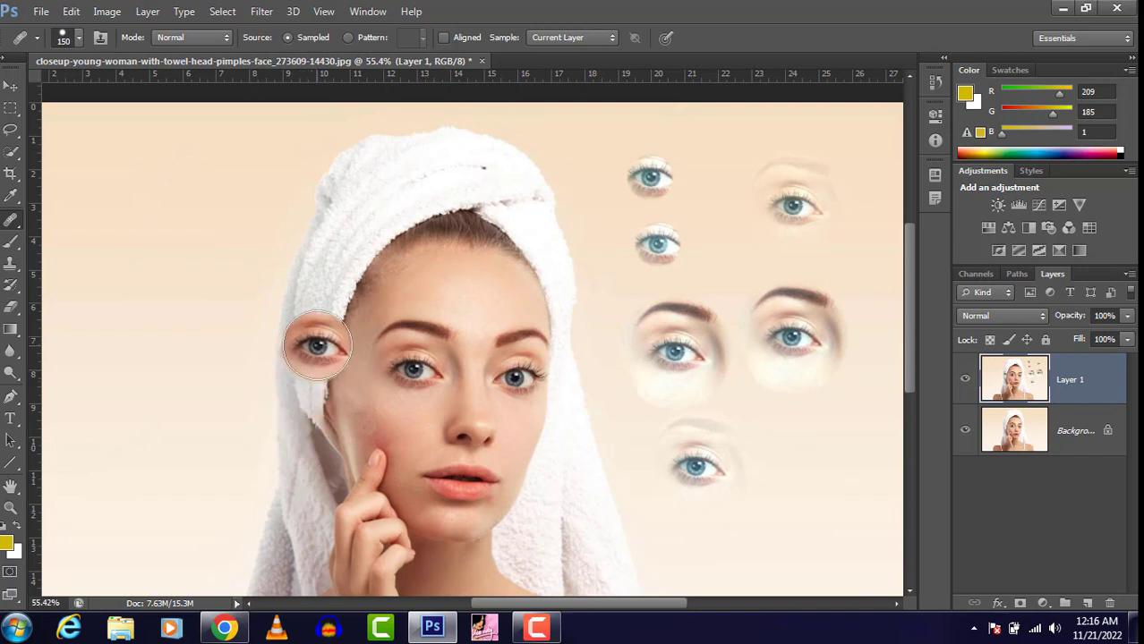
left_click(318, 346)
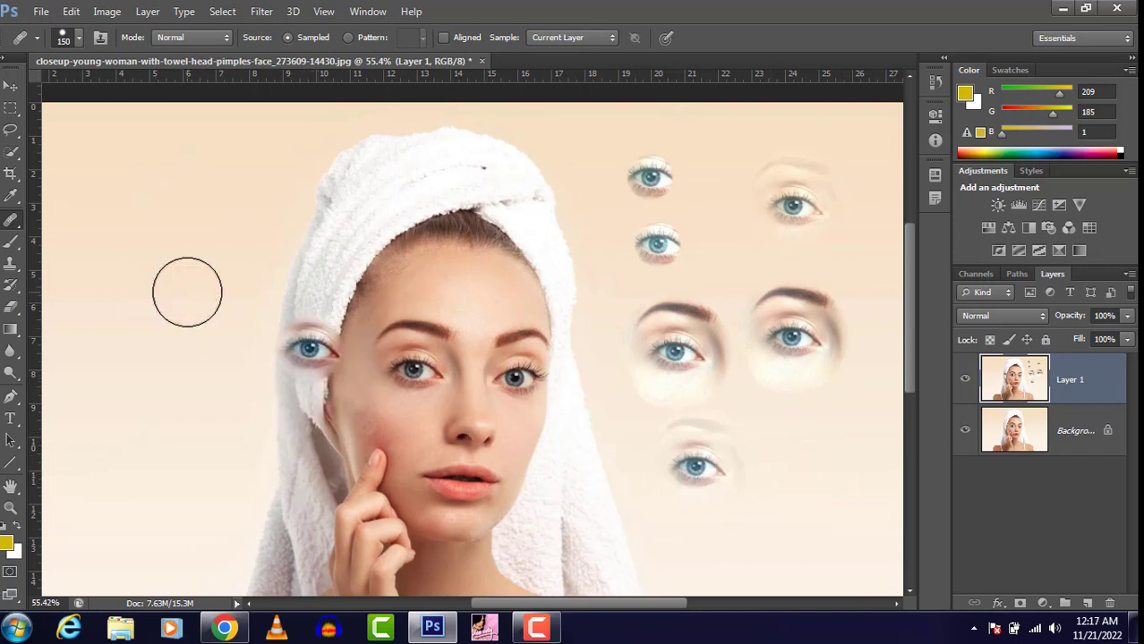
- Undo all the eye copies painted on the background and the towel
key("ctrl+alt+z")
key("ctrl+alt+z")
key("ctrl+alt+z")
key("ctrl+alt+z")
key("ctrl+alt+z")
key("ctrl+alt+z")
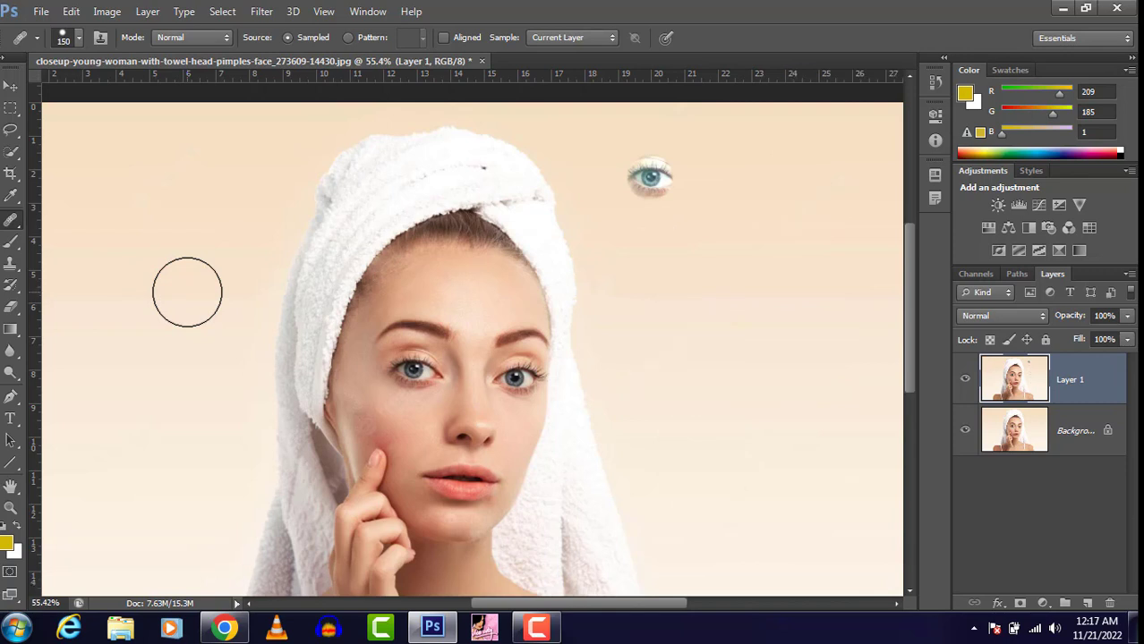
key("ctrl+alt+z")
- Sample cheek skin near the fingertip with the Healing Brush and paint it over the woman's eyes and eyebrows
right_click(11, 219)
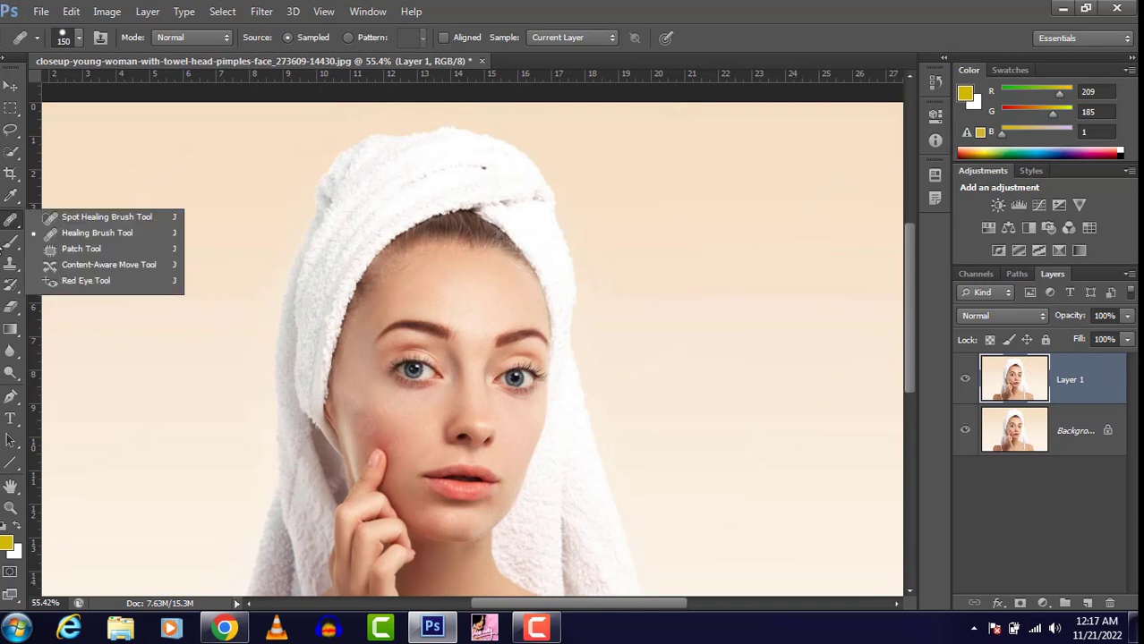
left_click(76, 235)
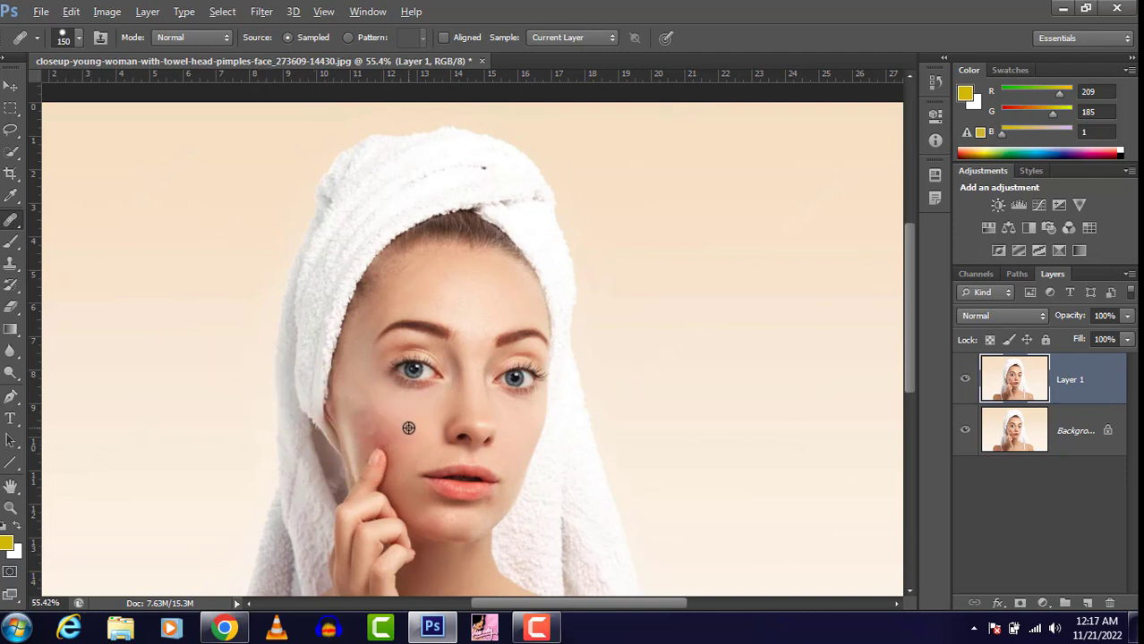
mouse_move(410, 370)
left_mouse_down()
mouse_move(447, 343)
mouse_move(456, 363)
mouse_move(393, 382)
left_mouse_up()
left_click(410, 350)
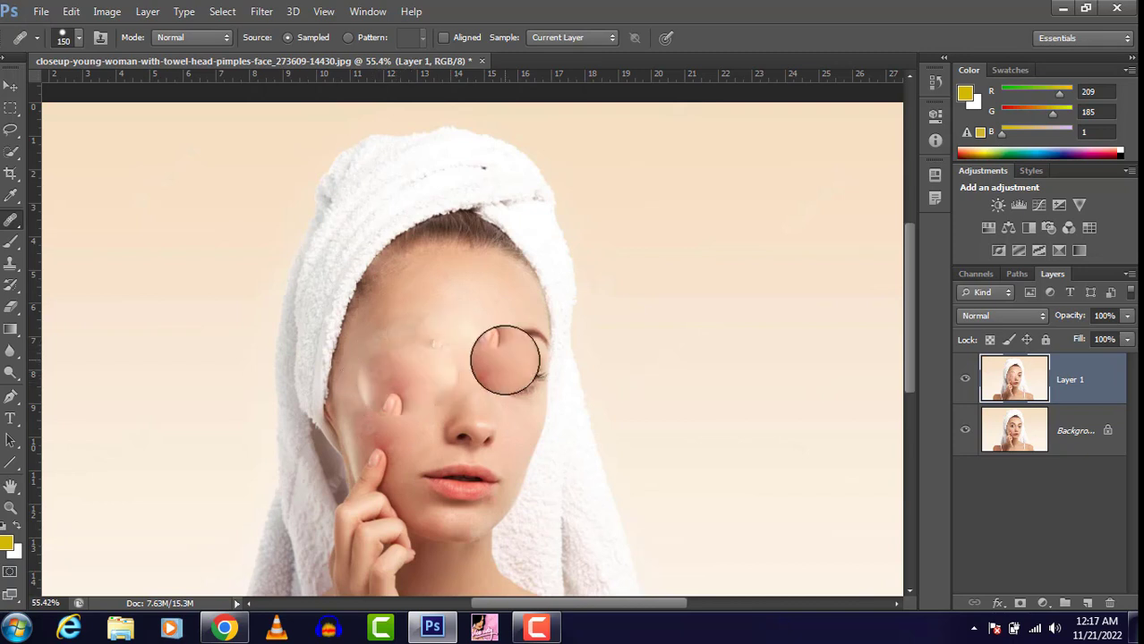
- Undo the healing strokes painted over the eyes and eyebrows
key("ctrl+alt+z")
key("ctrl+alt+z")
key("ctrl+alt+z")
key("ctrl+alt+z")
key("ctrl+alt+z")
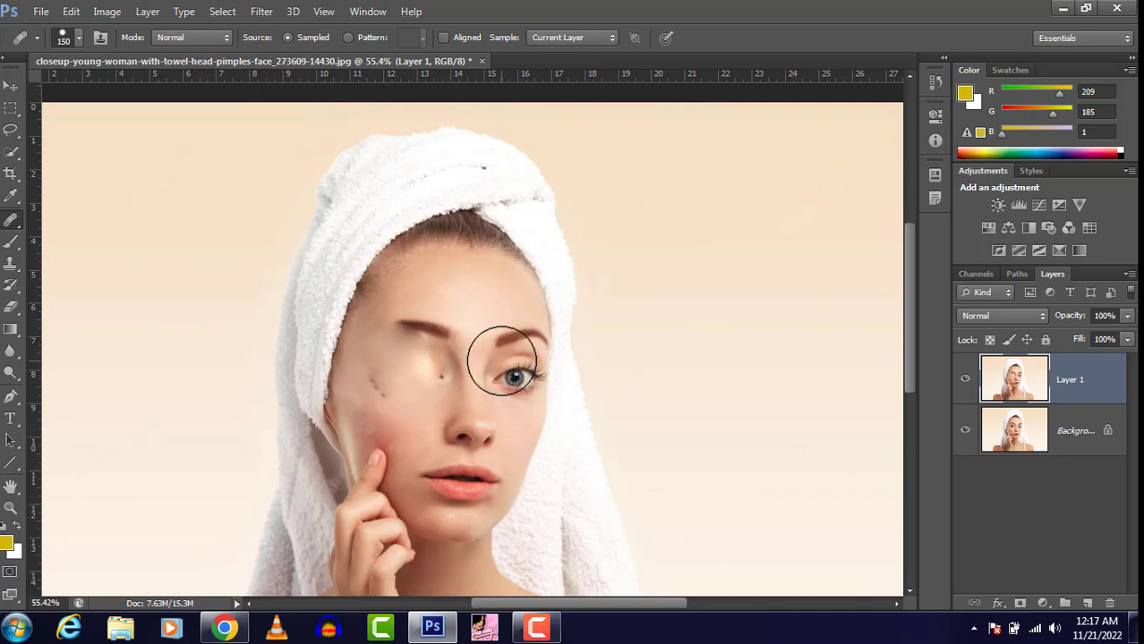
key("ctrl+alt+z")
key("ctrl+alt+z")
- Outline a small selection across the outer part of the eyebrow nearest the towel's edge with the Polygonal Lasso
scroll(415, 327, "up", 5)
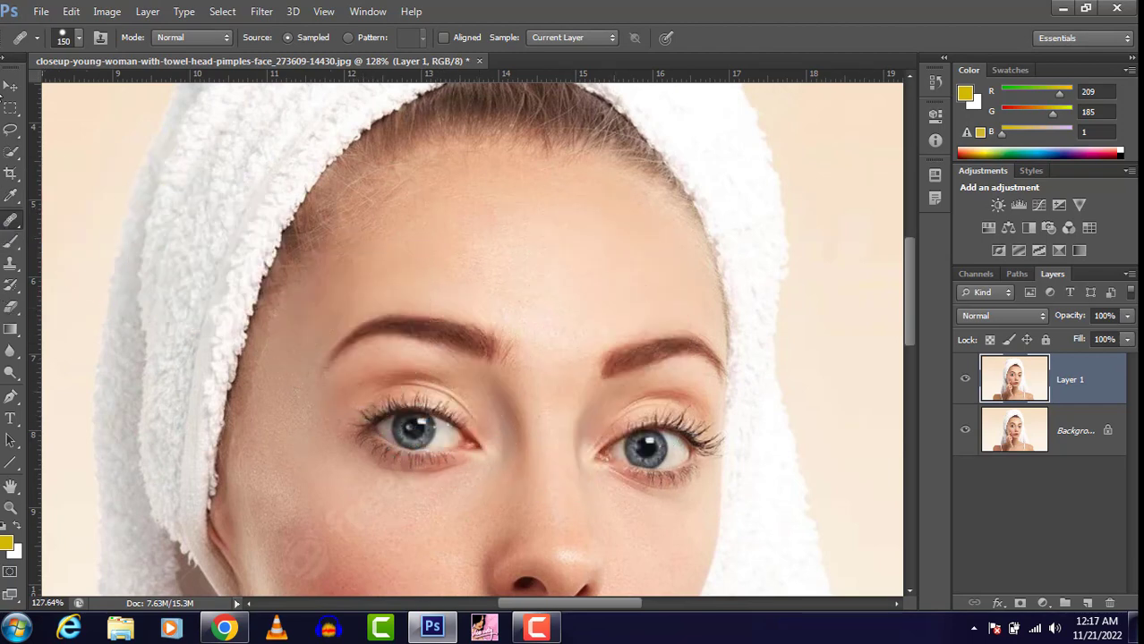
left_click(9, 86)
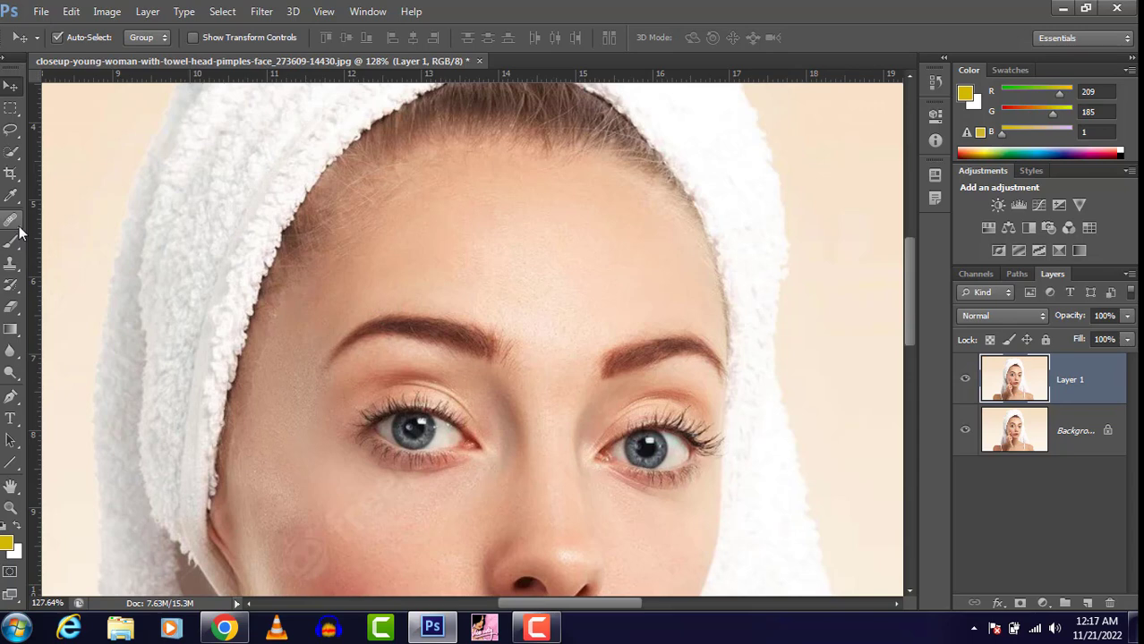
left_click(9, 131)
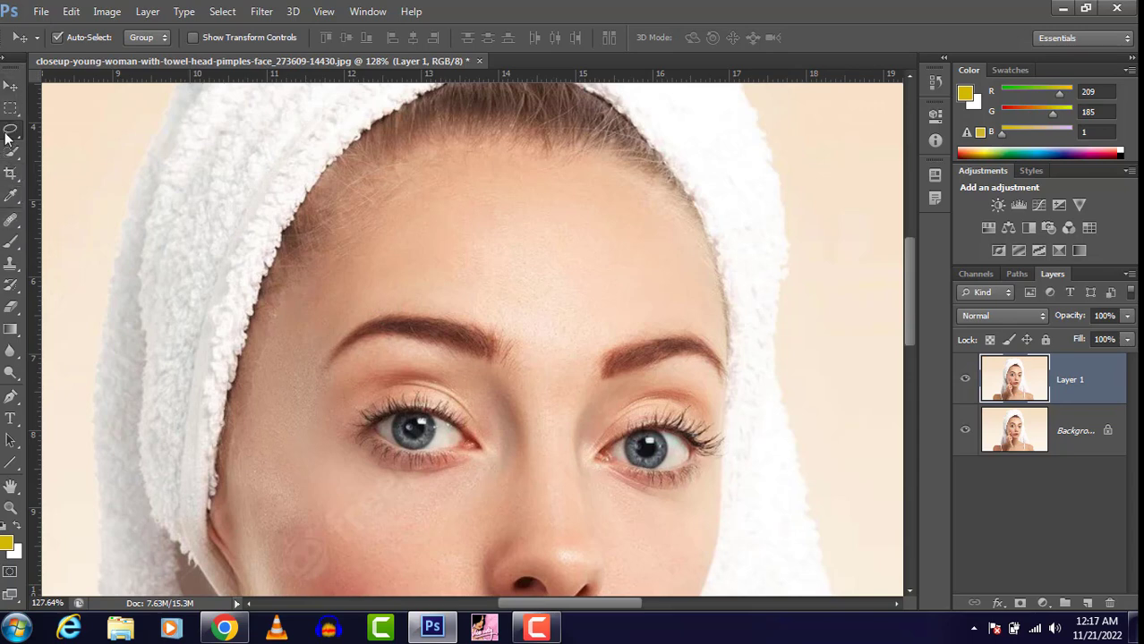
left_click(82, 148)
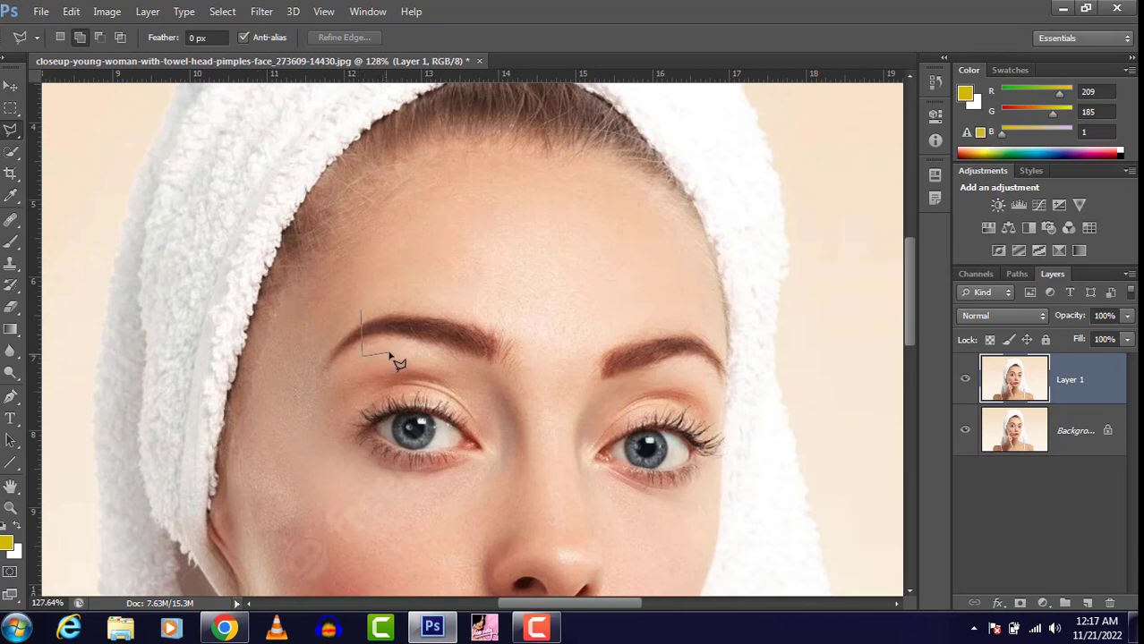
left_click(359, 312)
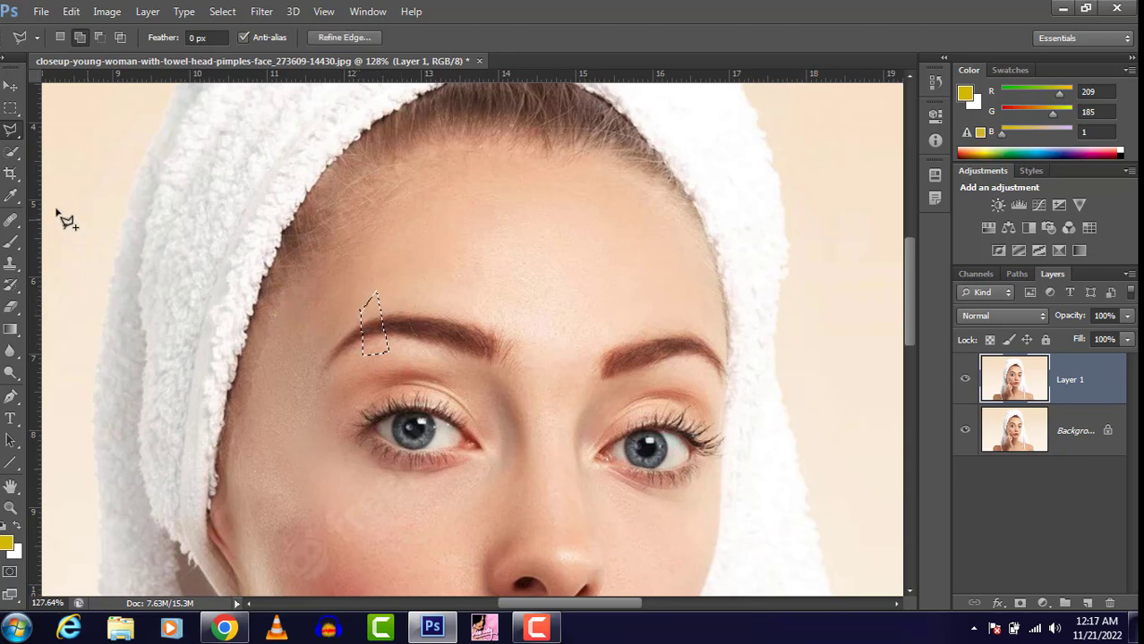
- Activate the Healing Brush and reduce its size to 90 px for the selected strip of eyebrow
left_click(10, 219)
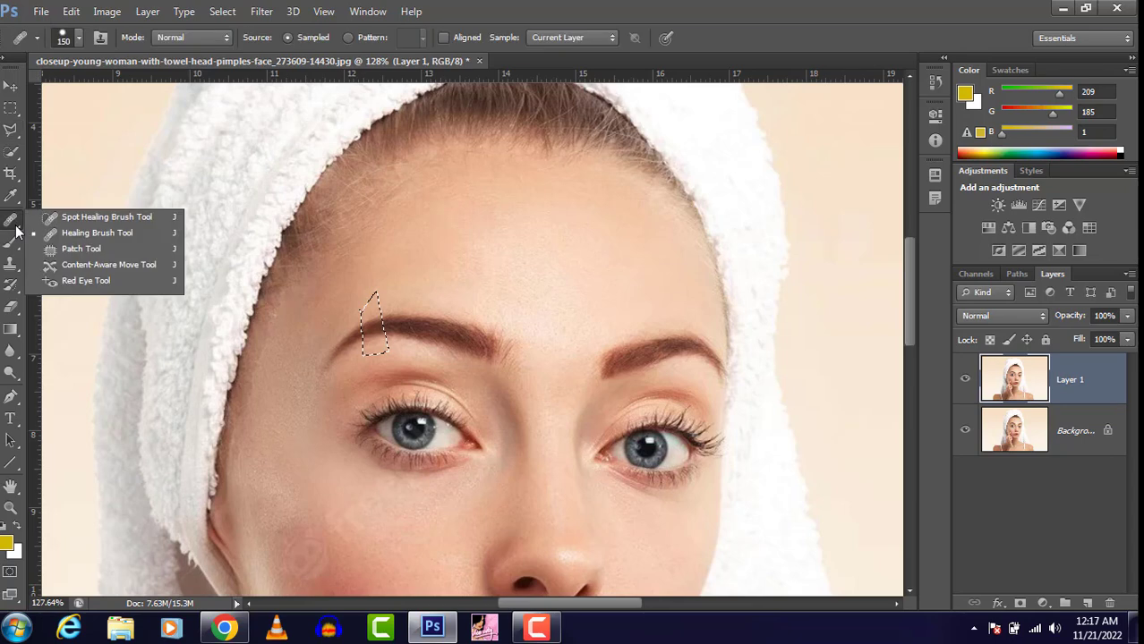
left_click(92, 234)
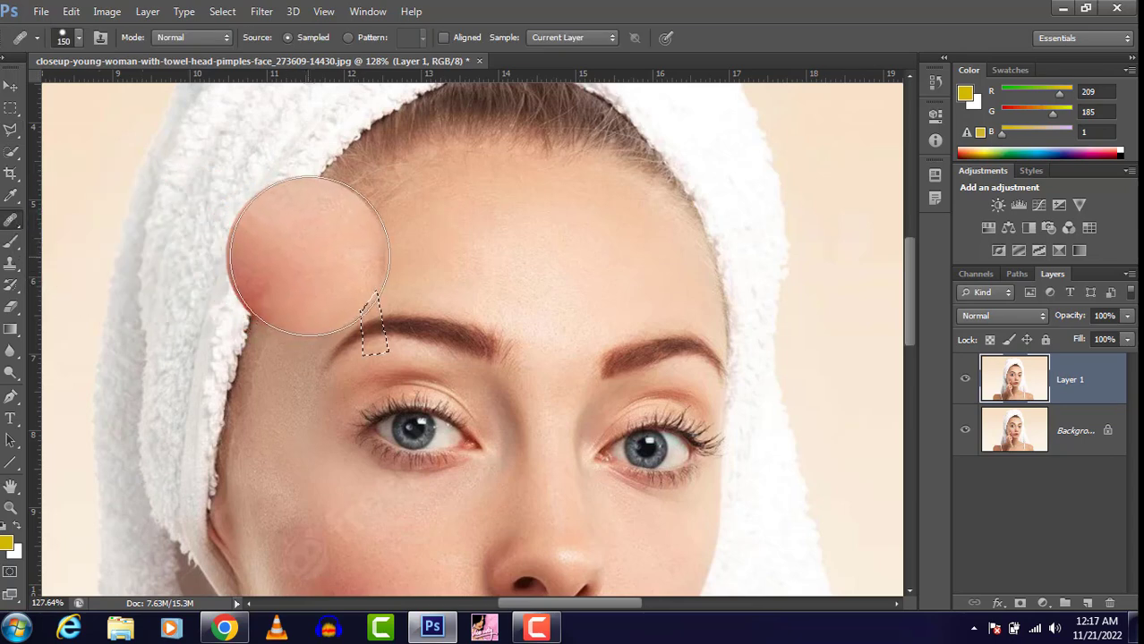
key("bracketleft")
key("bracketleft")
key("bracketleft")
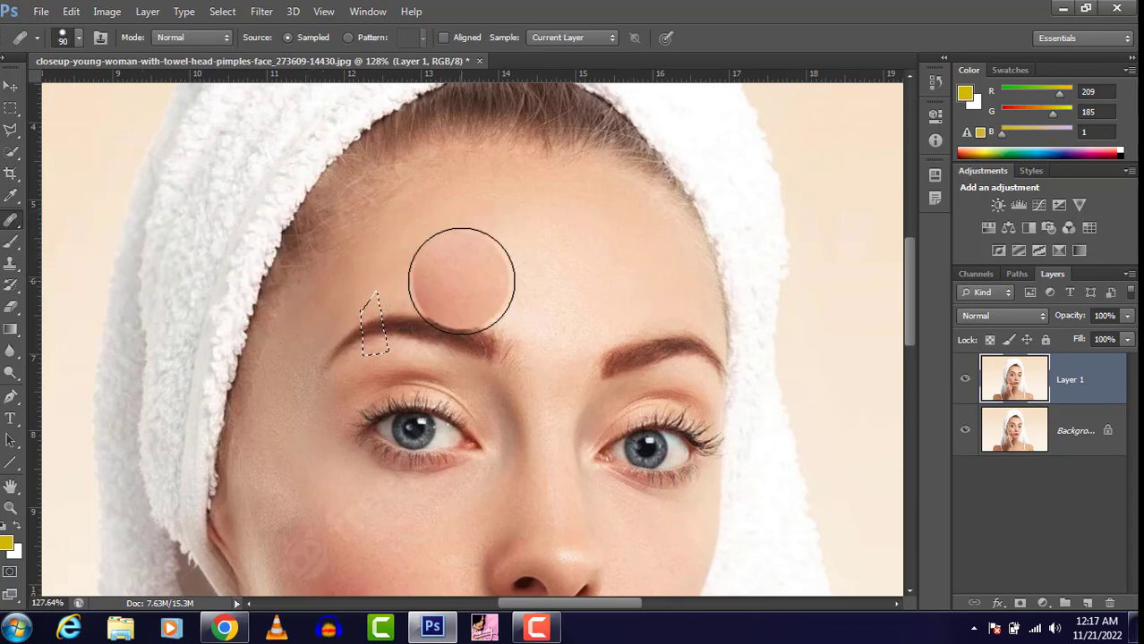
- Try healing the selected eyebrow strip with skin sampled from the forehead and clearing the selection
left_click(8, 224)
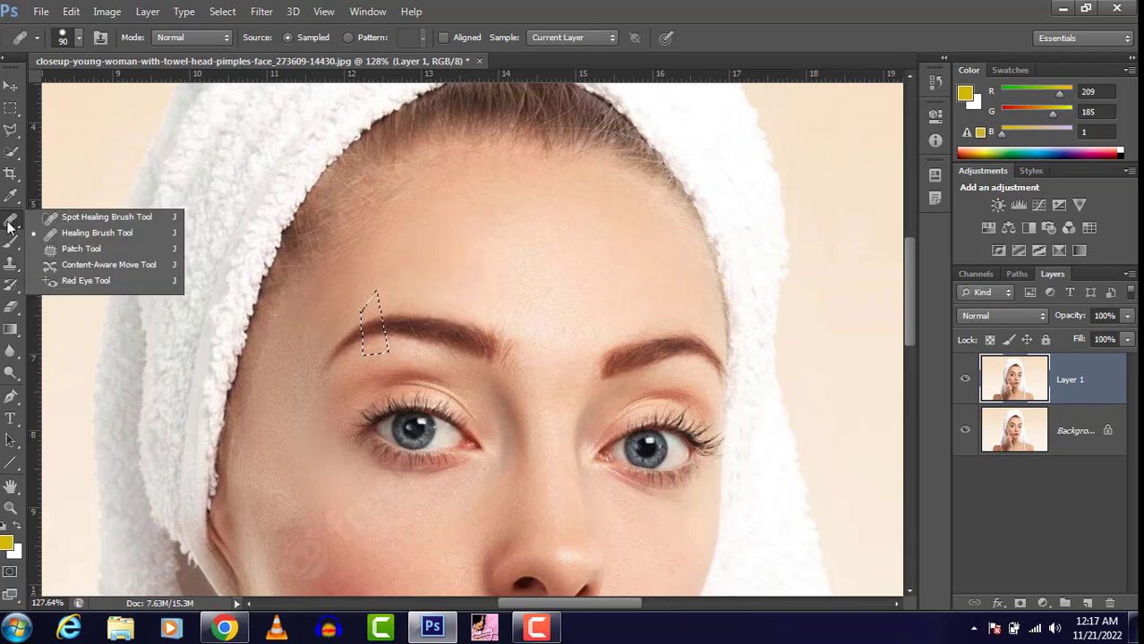
left_click(503, 276, "alt")
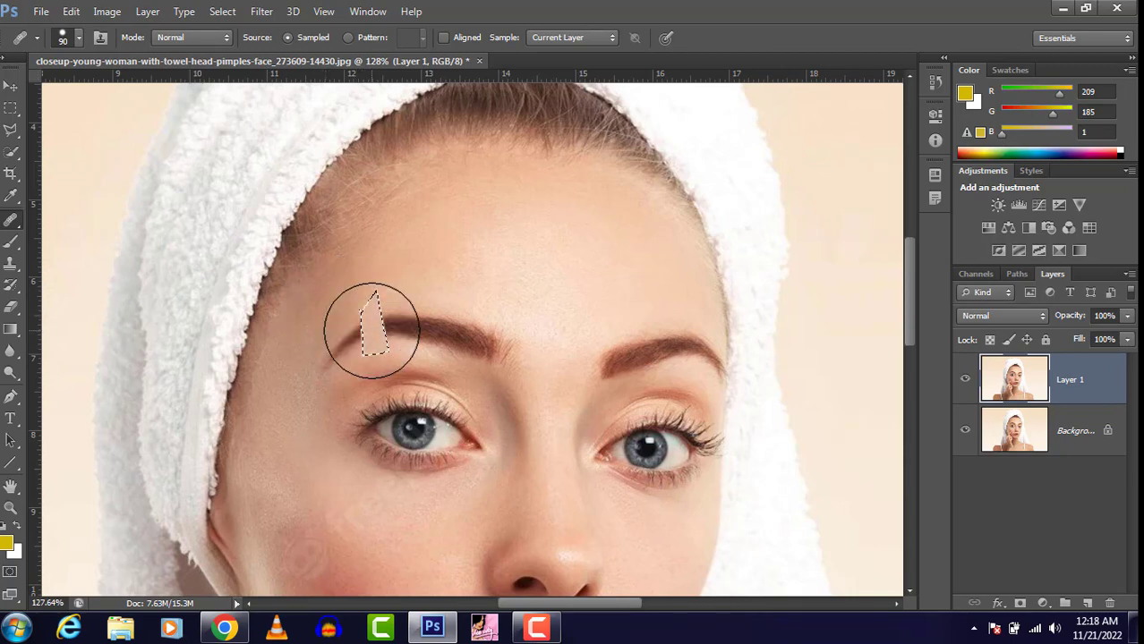
left_click_drag(483, 313, 549, 298)
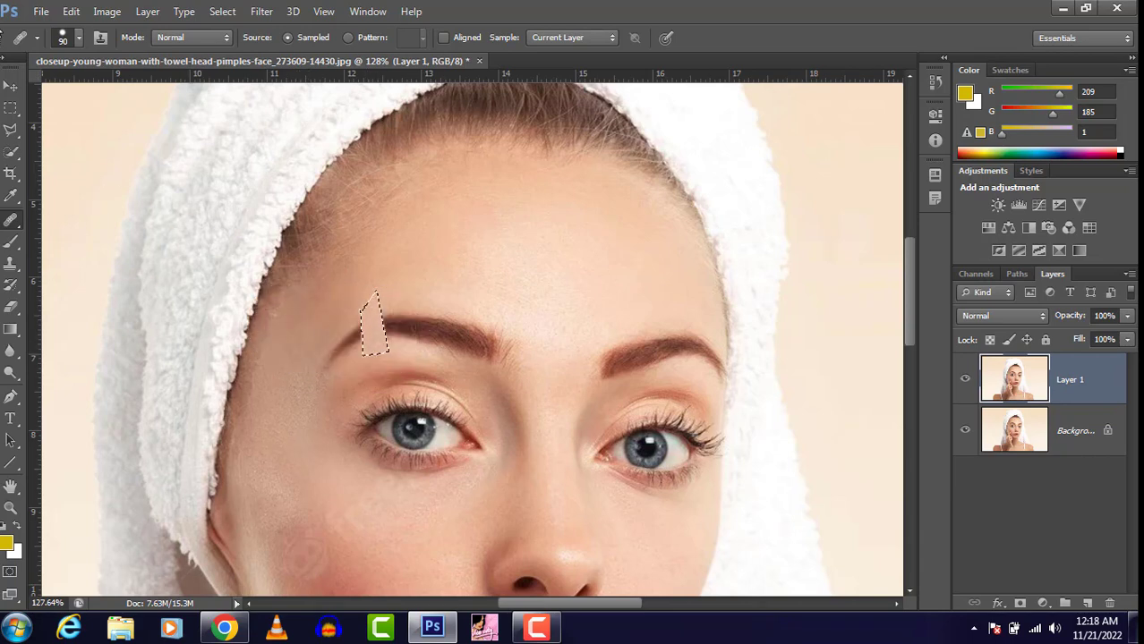
left_click(11, 85)
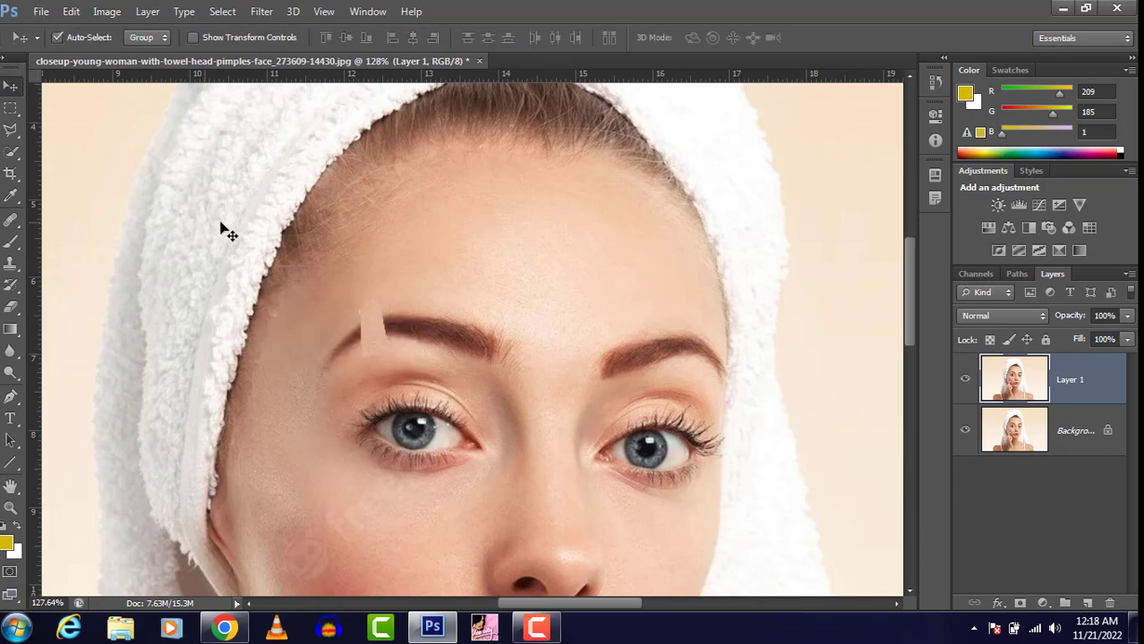
scroll(519, 340, "down", 3)
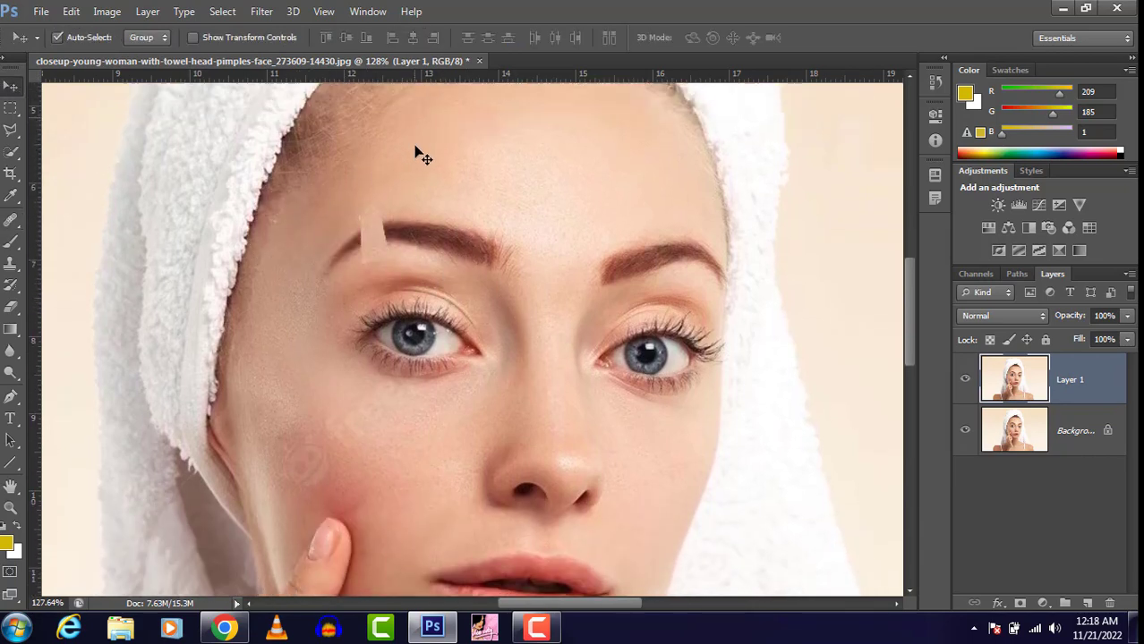
scroll(417, 179, "up", 2)
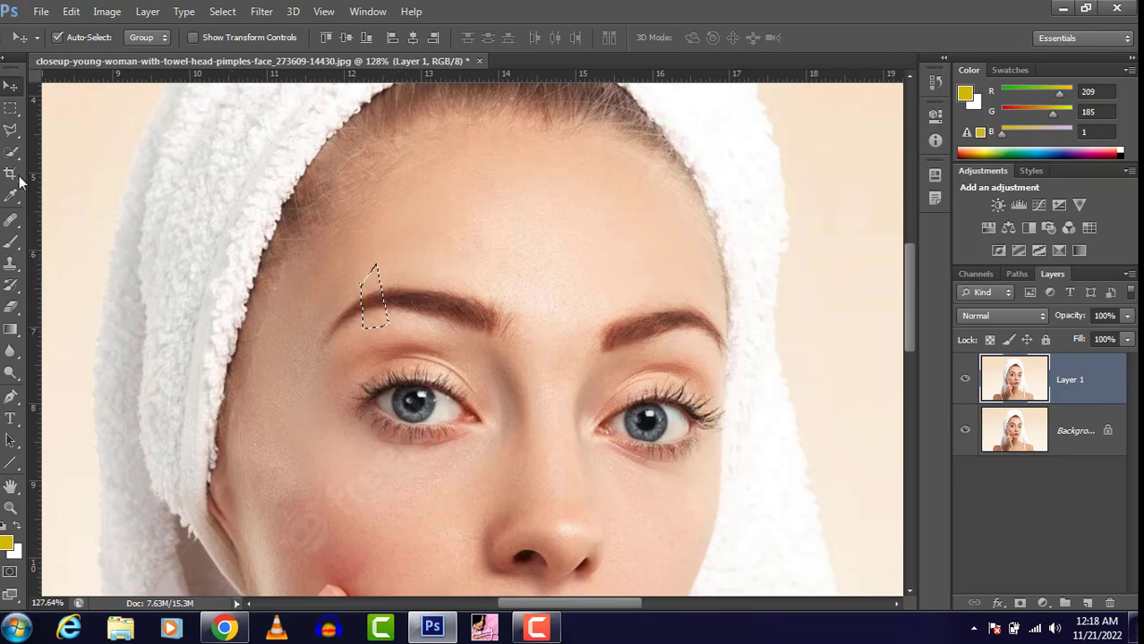
- Sample forehead skin with the Healing Brush, paint it over the eyebrow inside the selection, and deselect
left_click(13, 221)
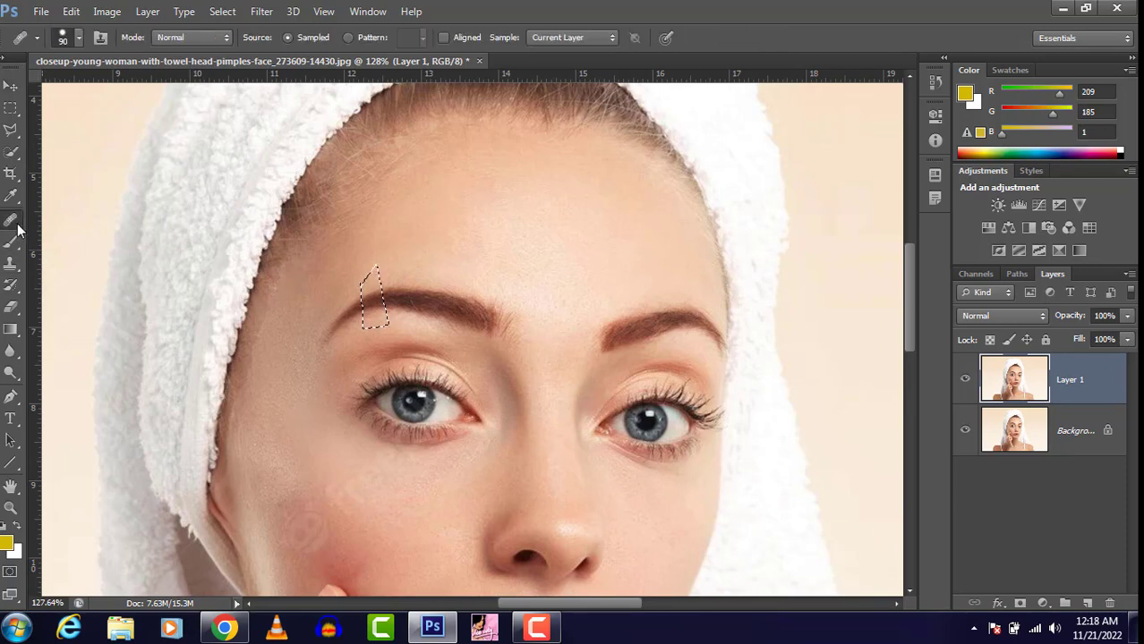
right_click(18, 225)
left_click(84, 231)
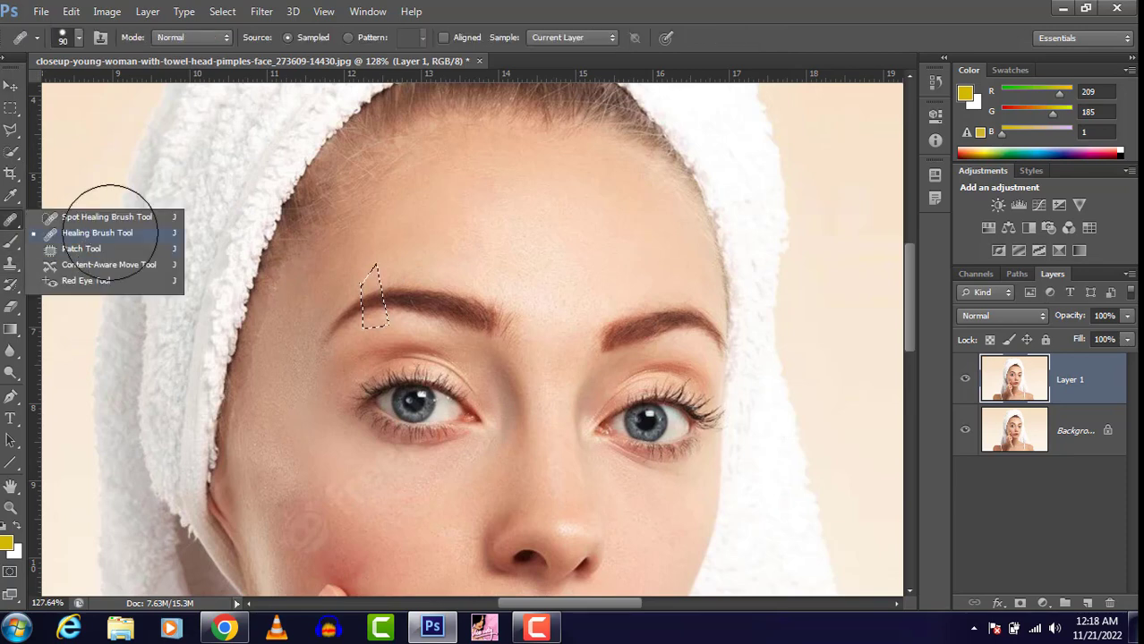
left_click(548, 267, "alt")
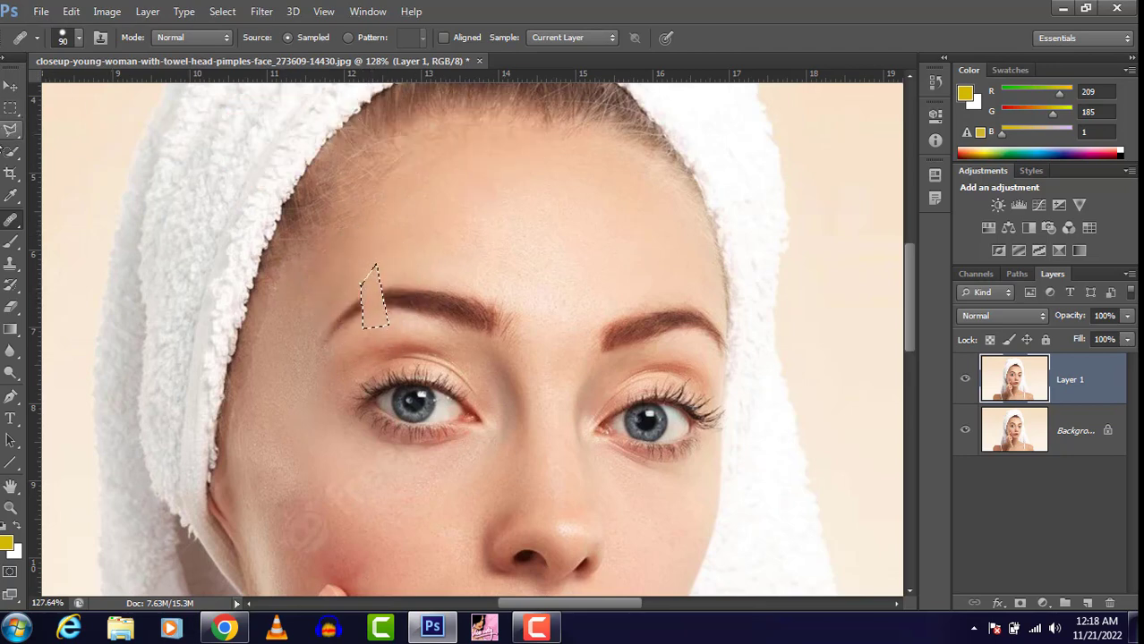
left_click(9, 88)
key("ctrl+d")
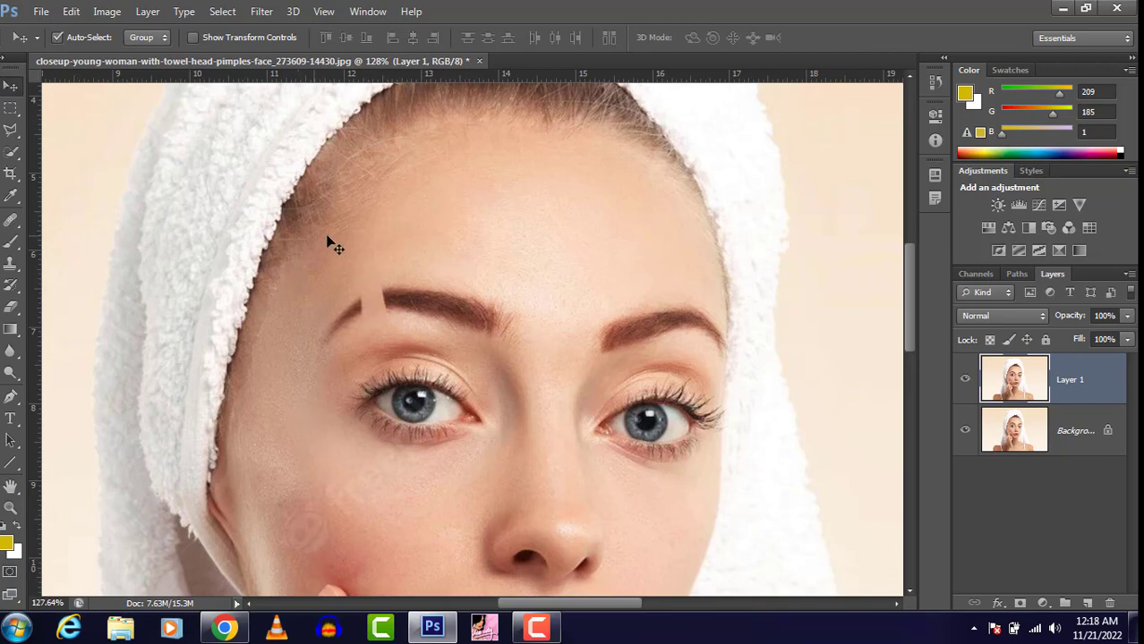
- Sample the iris on the raised-hand side with the Healing Brush and paint a third eye on the forehead with a 125 px tip
scroll(405, 328, "down", 6)
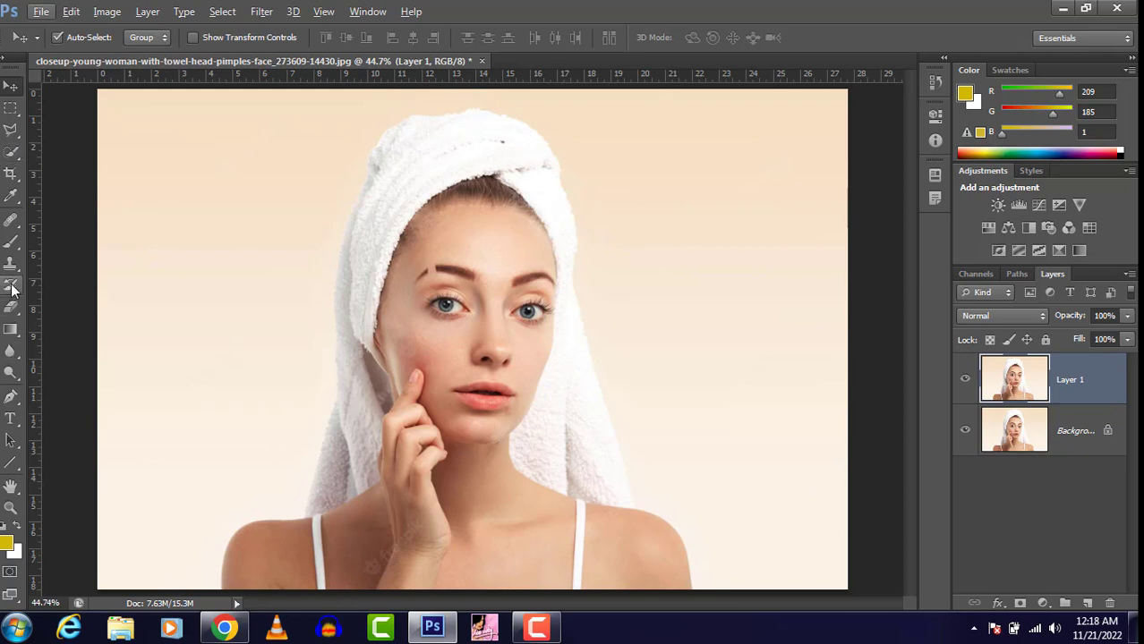
left_click(11, 219)
left_click(125, 237)
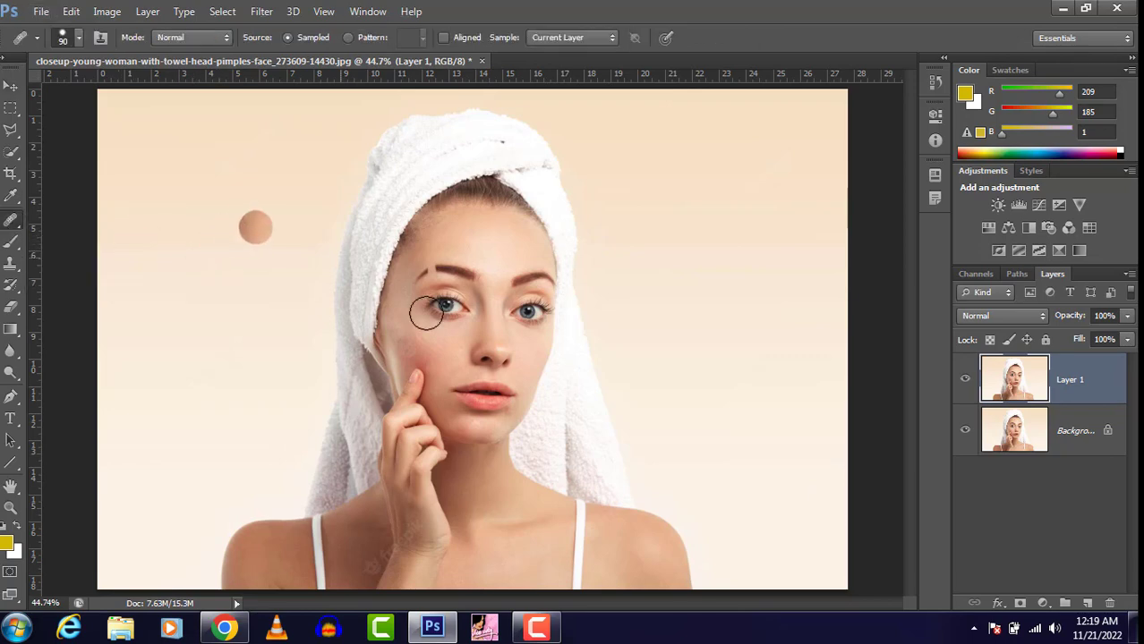
scroll(519, 320, "up", 6)
scroll(375, 310, "up", 2)
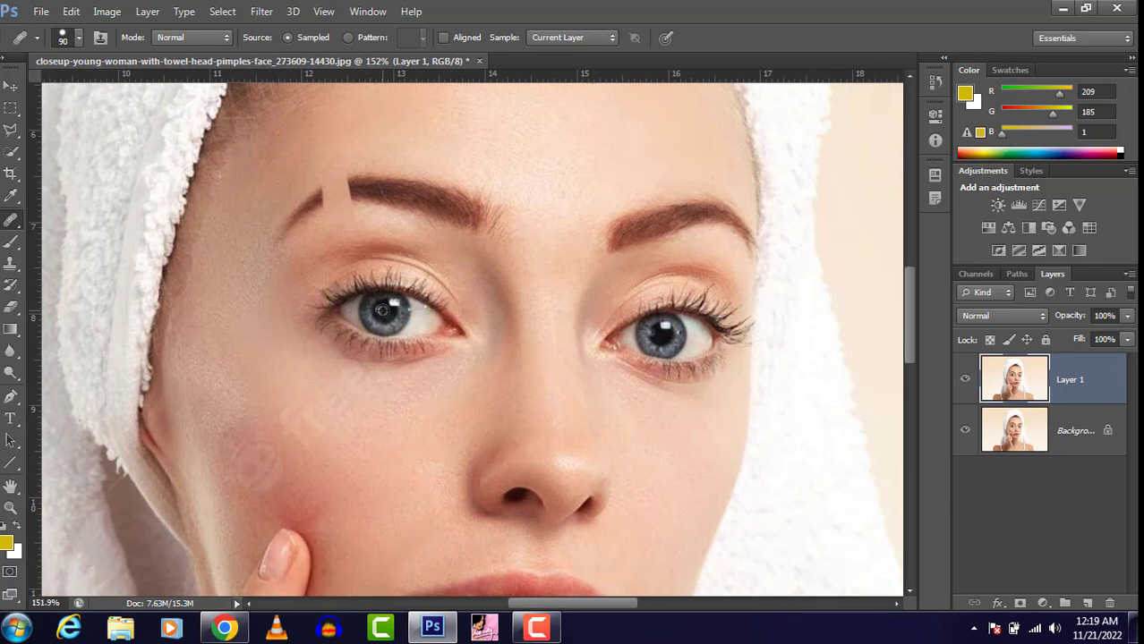
left_click(381, 310, "alt")
scroll(472, 320, "down", 3)
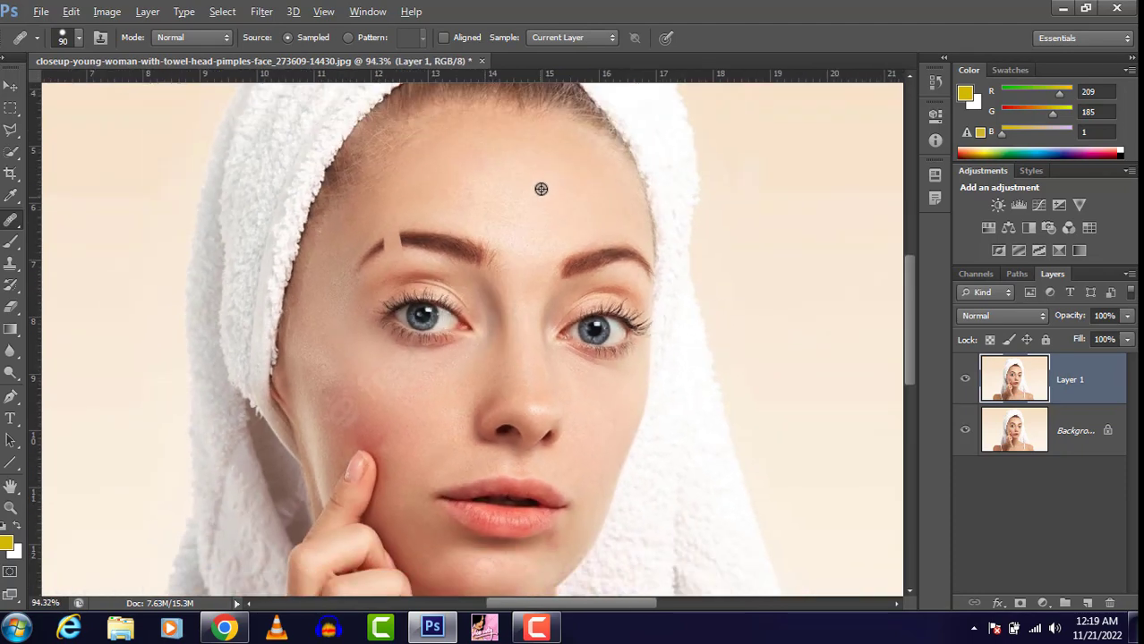
key("bracketright")
key("bracketright")
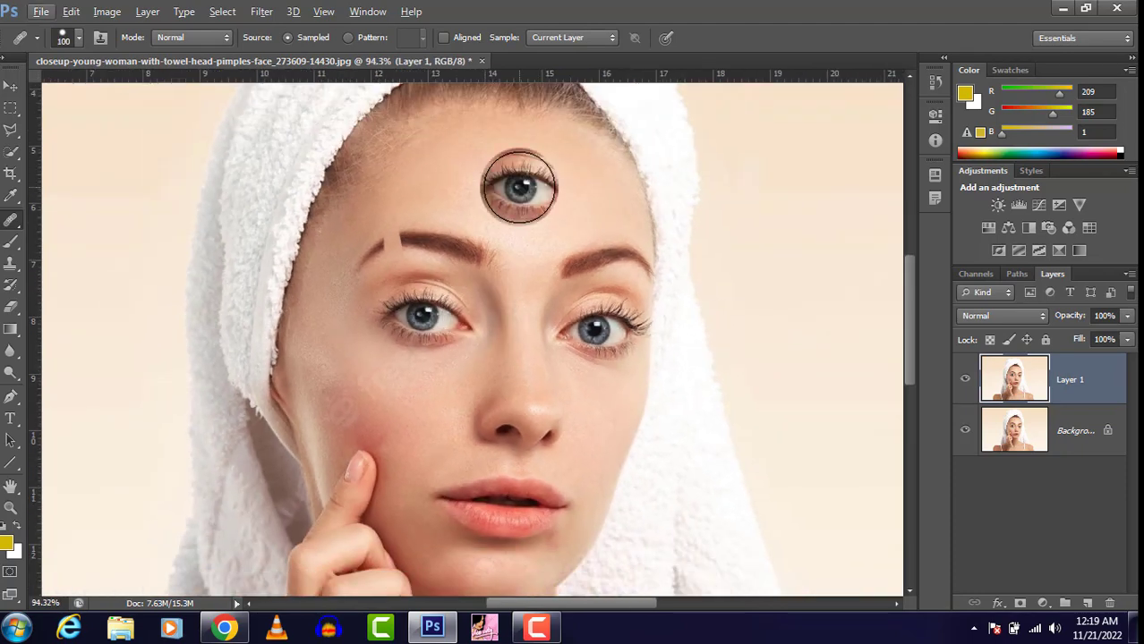
left_click(520, 193)
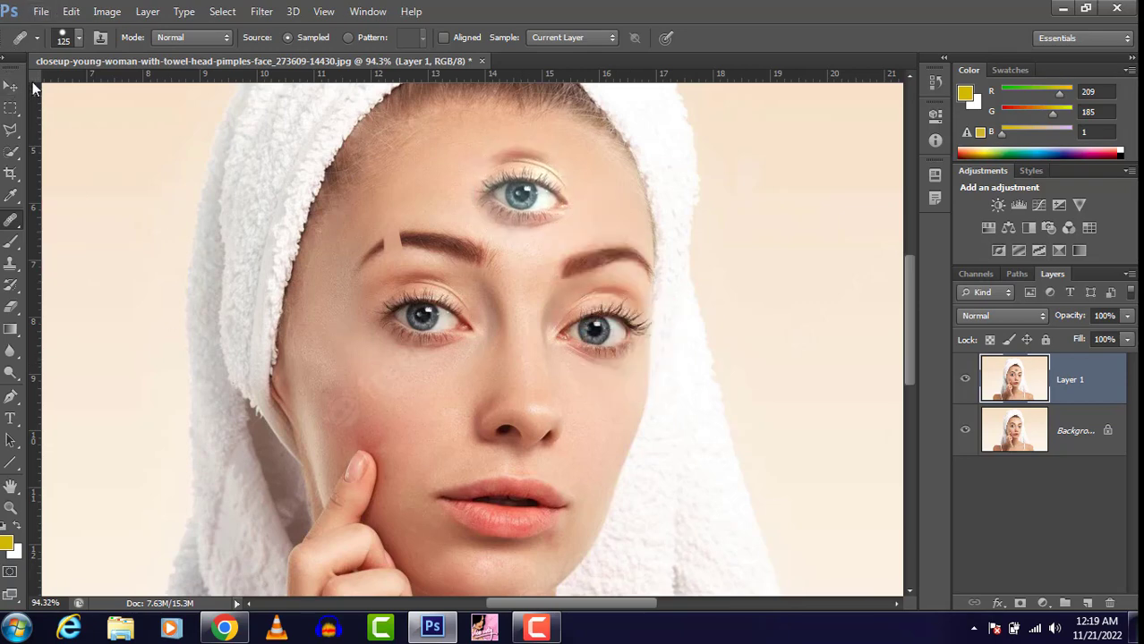
left_click(12, 88)
scroll(611, 273, "down", 10)
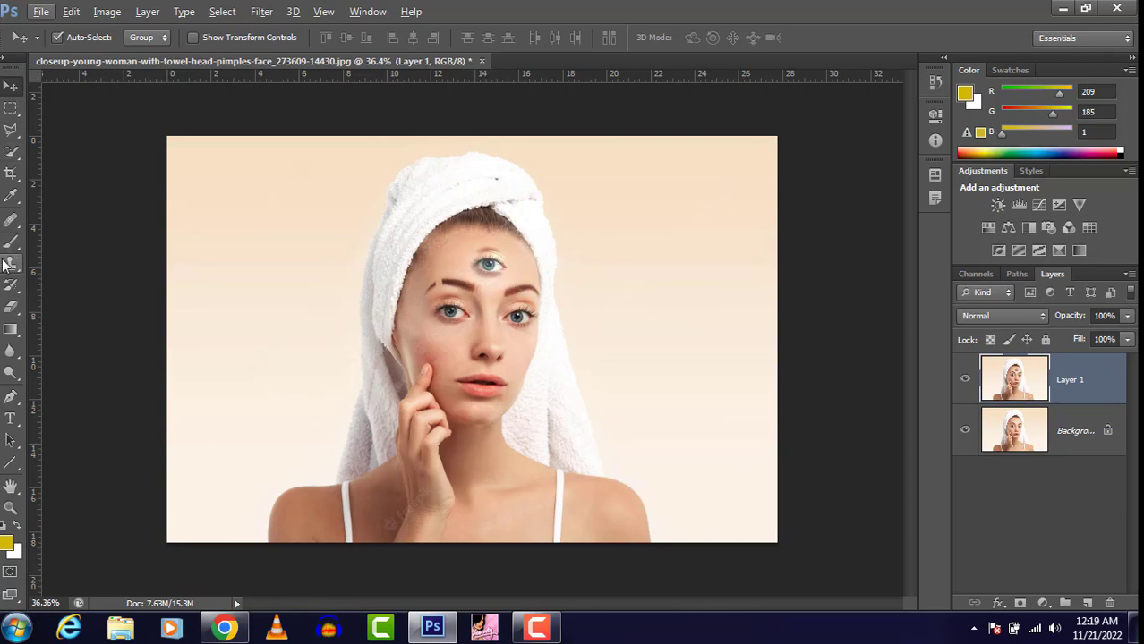
- Try painting another eye copy between the eyebrows with the 125 px Healing Brush
left_click(11, 218)
left_click(64, 37)
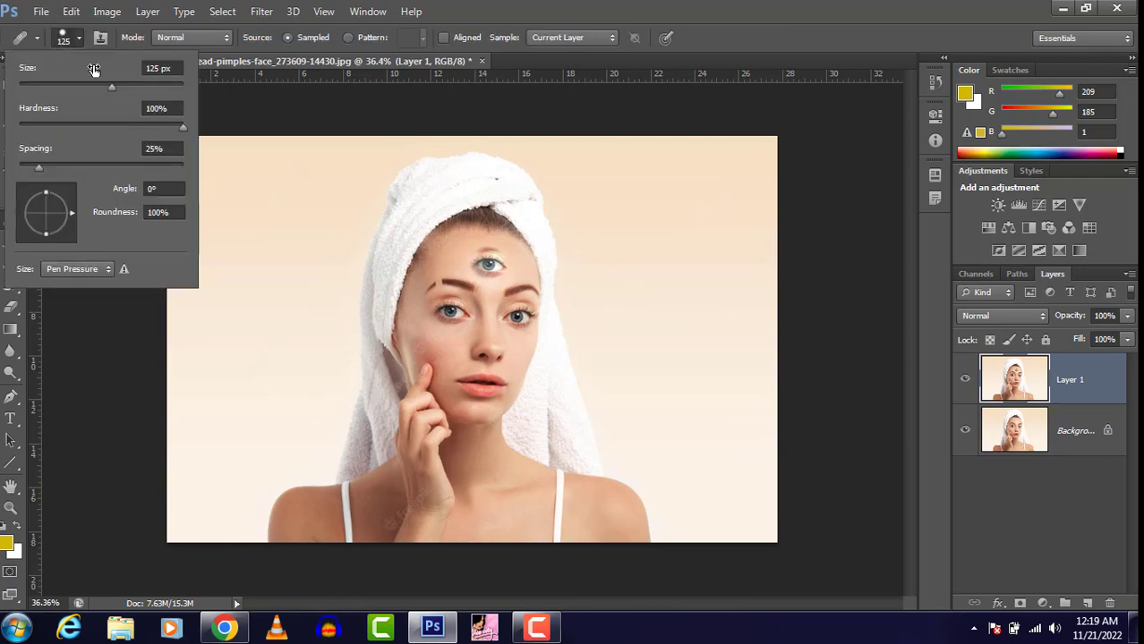
left_click(25, 47)
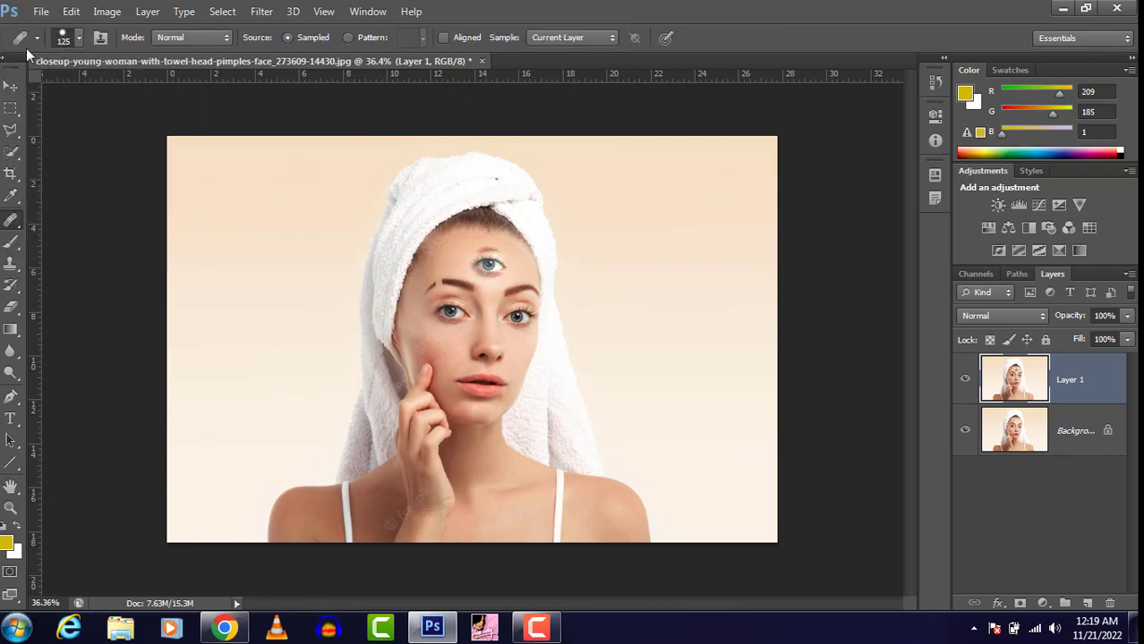
left_click(484, 263)
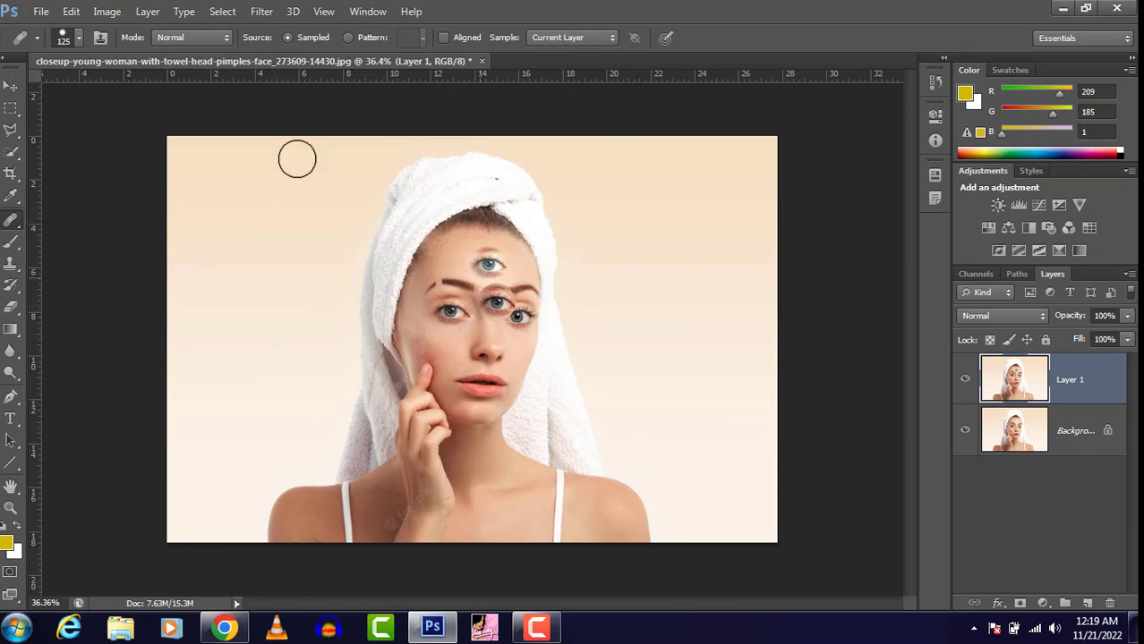
left_click(11, 88)
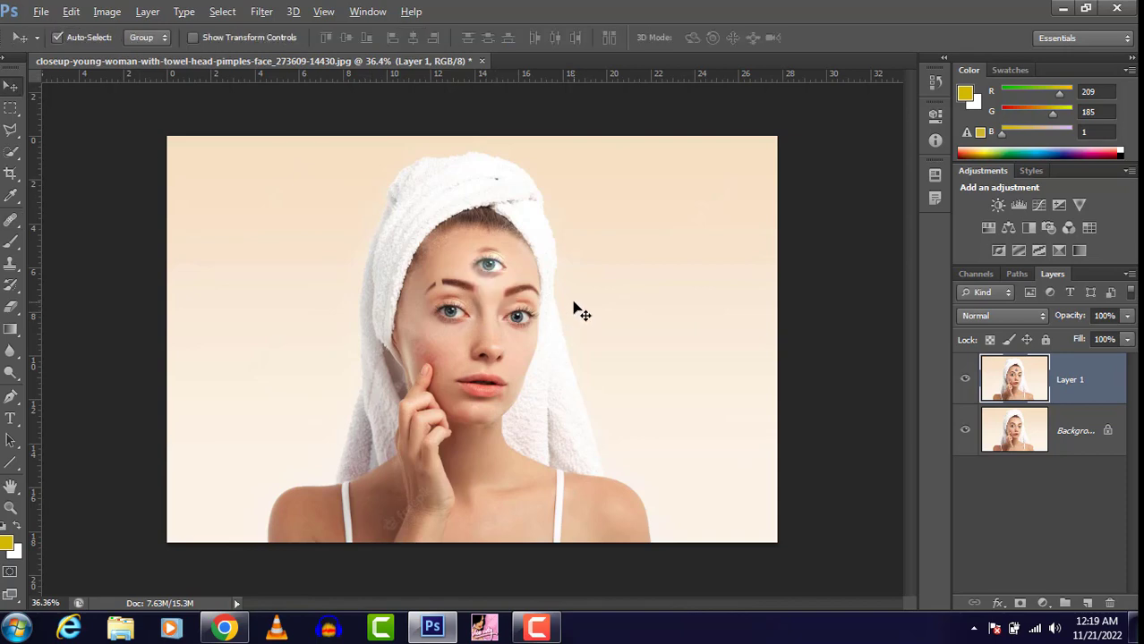
- Remove the third eye from the forehead using the Content-Aware Spot Healing Brush at 80 px
scroll(537, 295, "up", 4, "alt")
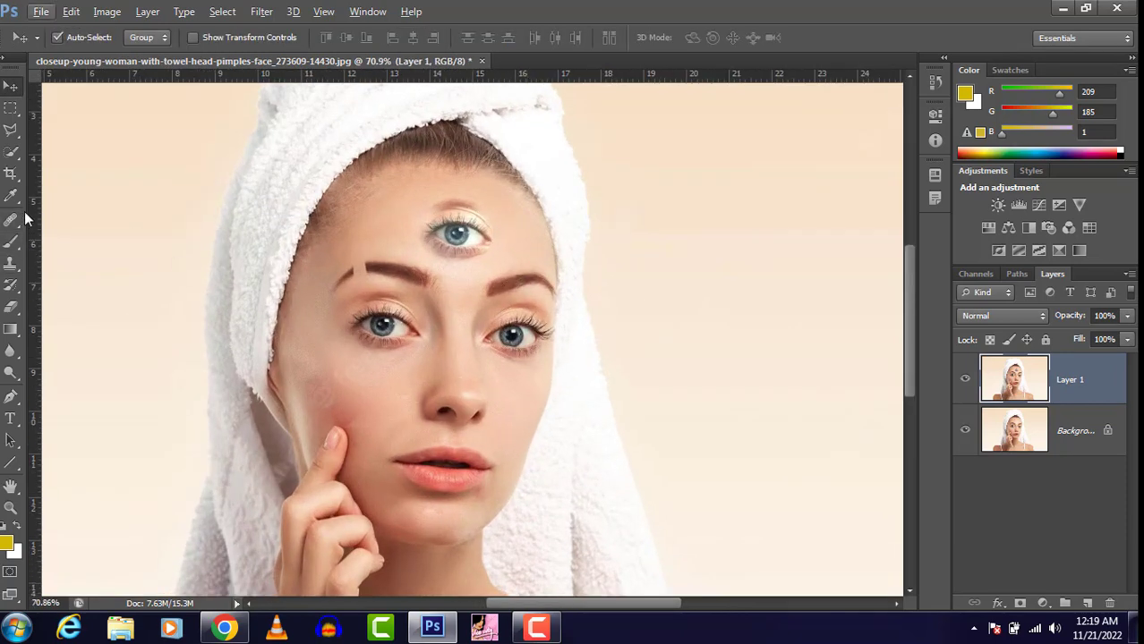
right_click(16, 222)
left_click(59, 224)
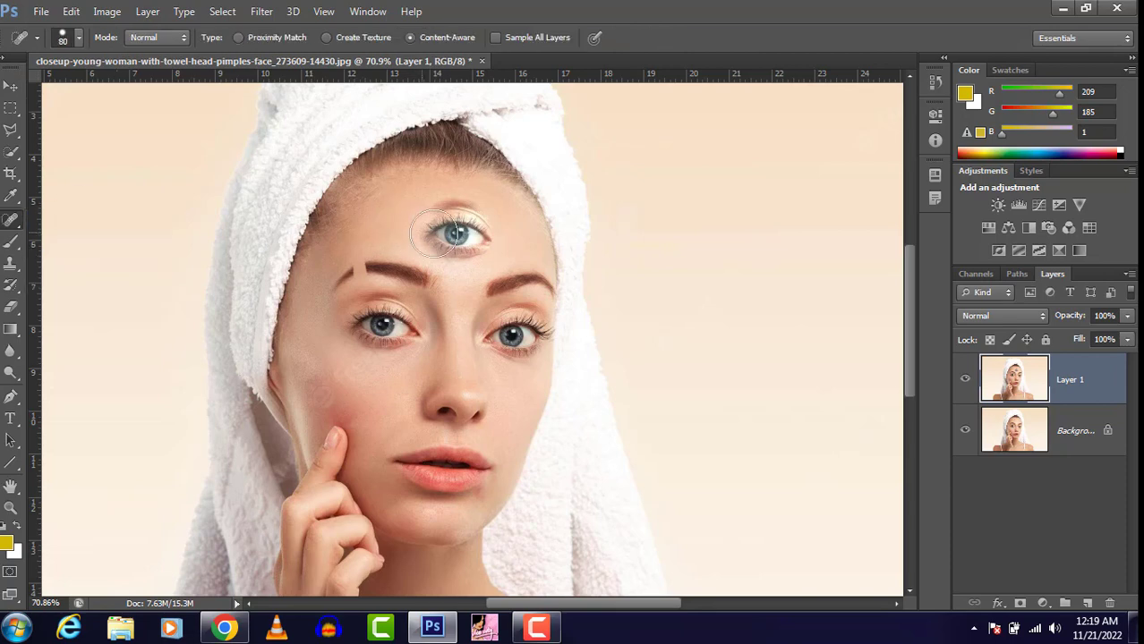
mouse_move(457, 232)
left_mouse_down()
mouse_move(485, 248)
mouse_move(457, 249)
mouse_move(448, 211)
mouse_move(487, 241)
mouse_move(489, 322)
left_mouse_up()
left_click(485, 248)
left_click(452, 209)
left_click(444, 209)
- Paint over the bridge between the eyes and the eyebrow on the raised-hand side with the Spot Healing Brush
left_click(459, 317)
left_click(442, 286)
left_click(420, 276)
left_click(406, 273)
left_click(391, 272)
left_click(364, 273)
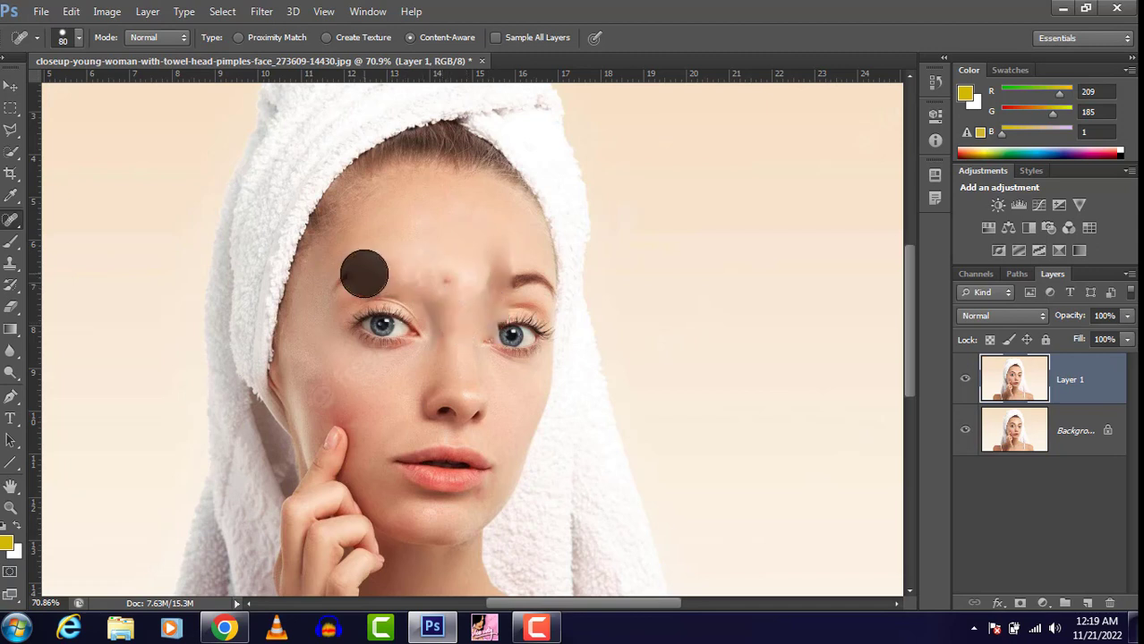
- Heal away the eye on the raised-hand side and the leftover eyebrow traces around it
left_click(354, 290)
left_click(354, 306)
mouse_move(377, 319)
left_mouse_down()
mouse_move(412, 321)
mouse_move(369, 329)
left_mouse_up()
left_click(408, 326)
left_click(388, 296)
left_click(422, 281)
left_click(439, 270)
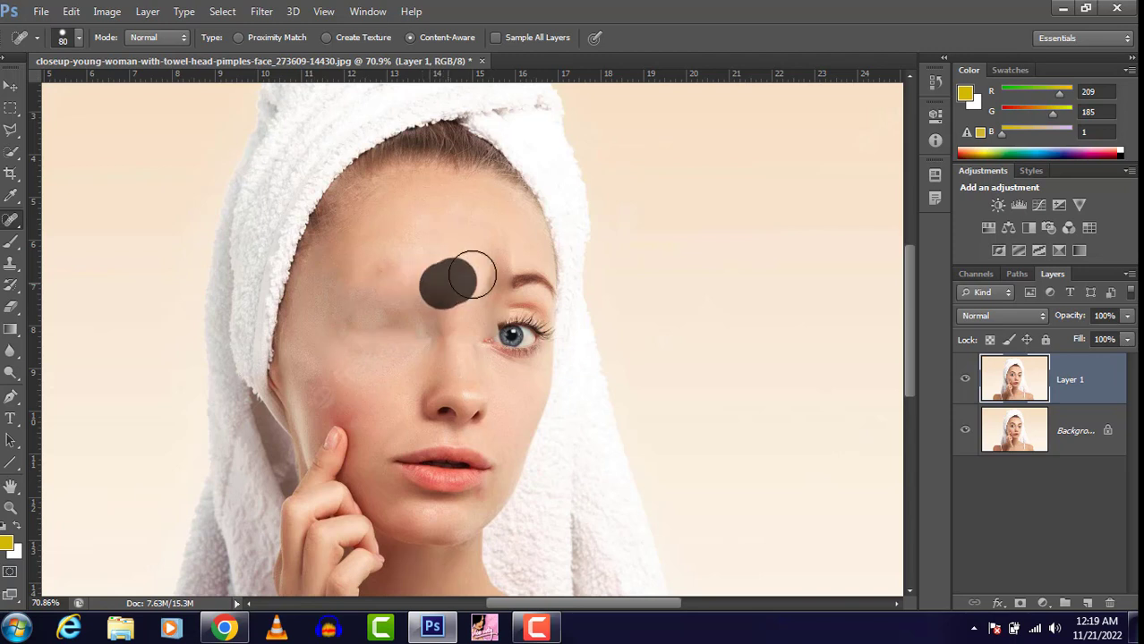
- Remove the eyebrow and eye on the side away from the raised hand with Spot Healing Brush dabs
left_click(497, 244)
left_click_drag(499, 269, 509, 290)
left_click(516, 300)
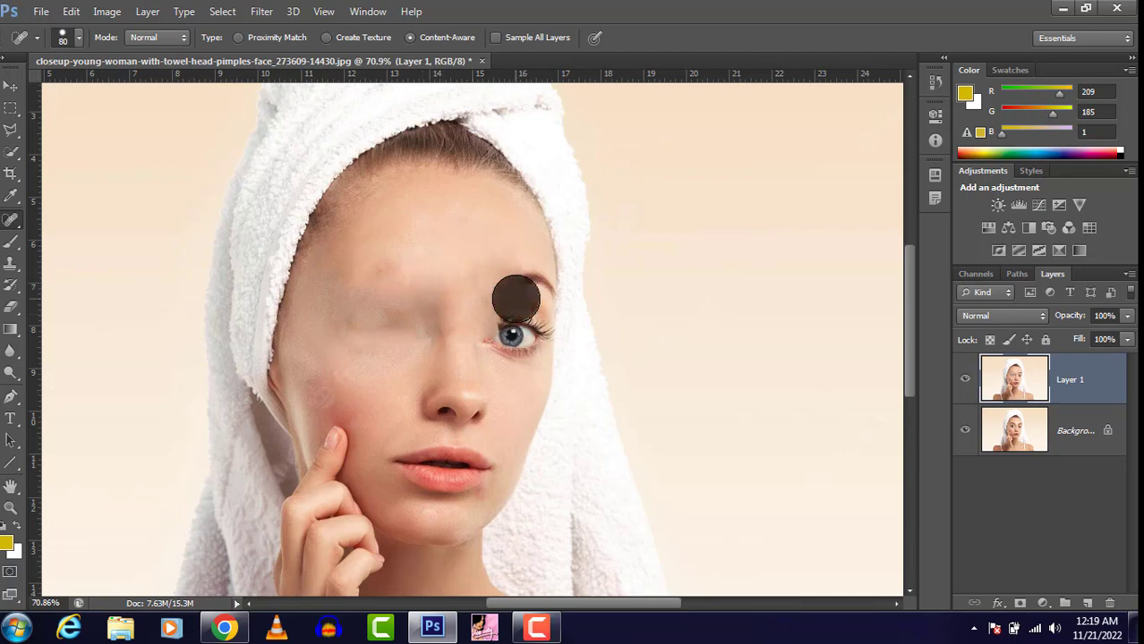
left_click(529, 284)
left_click(529, 285)
left_click(511, 325)
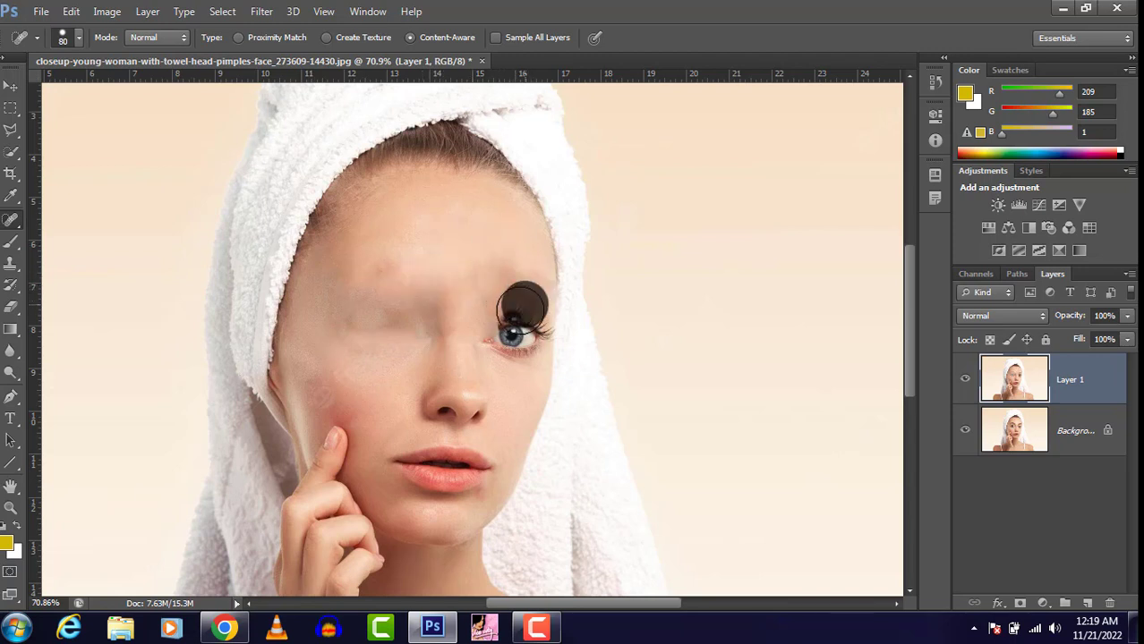
left_click(520, 328)
left_click(523, 329)
left_click(527, 330)
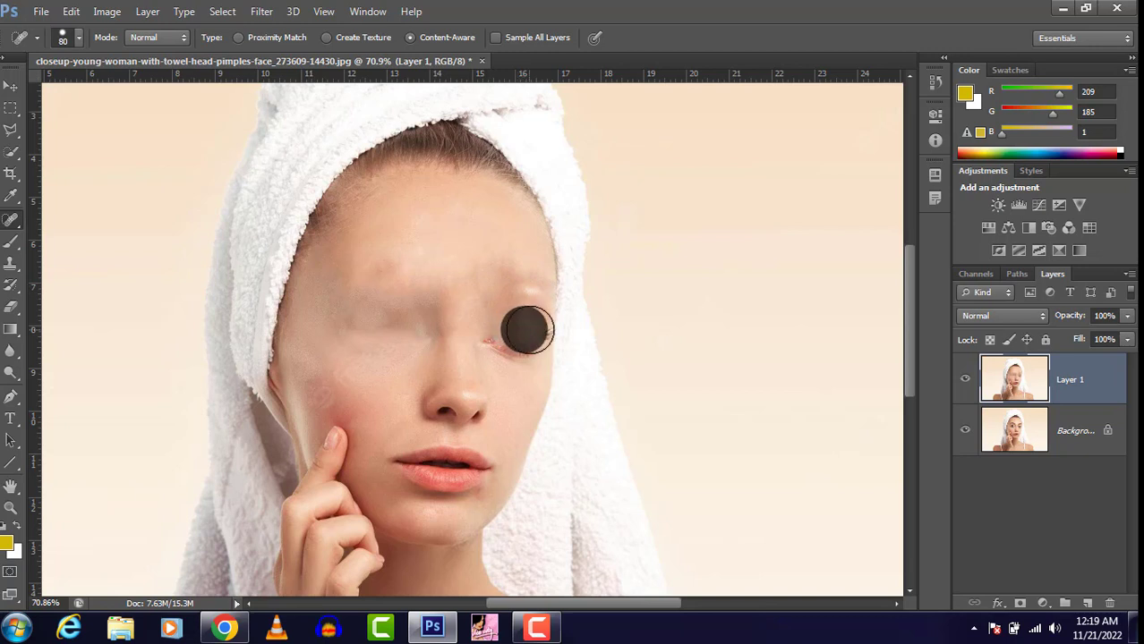
left_click(529, 331)
left_click(513, 327)
left_click(500, 341)
- Paint over the tip of the nose and both nostrils with the Spot Healing Brush
left_click(479, 389)
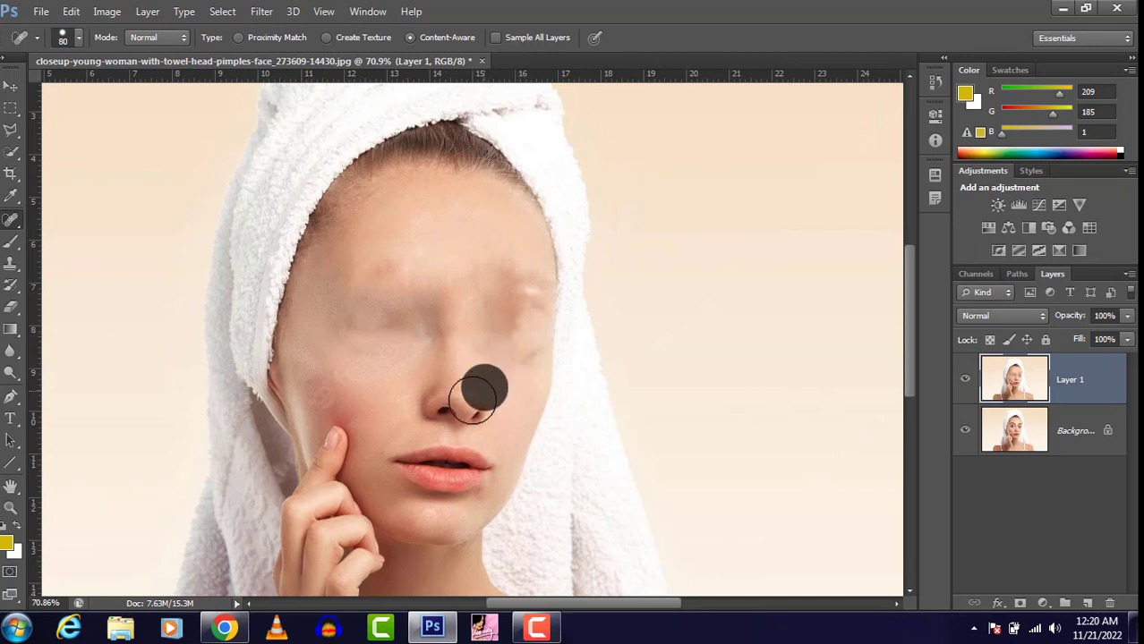
left_click_drag(464, 397, 440, 399)
left_click(441, 402)
left_click(480, 413)
- Heal away the lips from one corner of the mouth to the other with Spot Healing Brush dabs
left_click(481, 450)
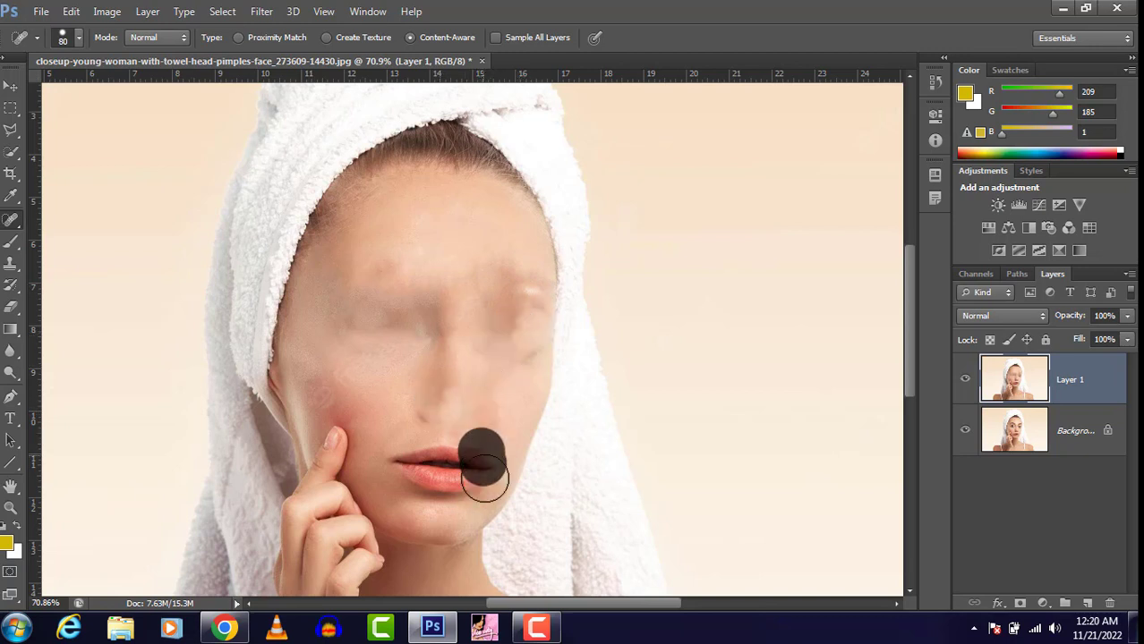
left_click(484, 483)
left_click(459, 447)
left_click(440, 470)
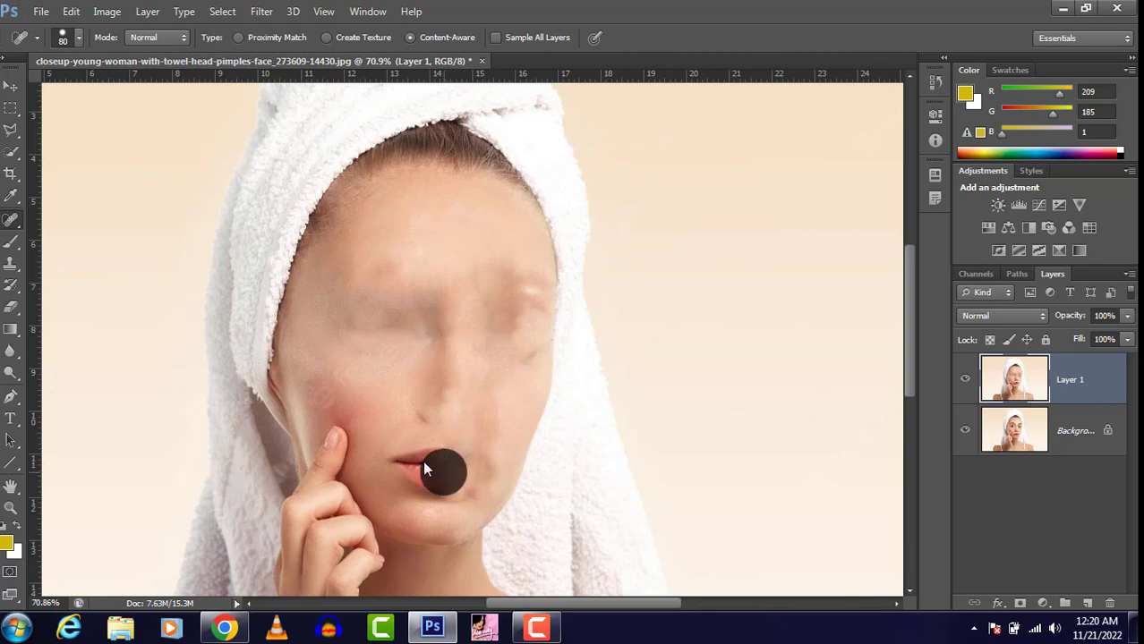
left_click(422, 461)
left_click(413, 463)
left_click(391, 460)
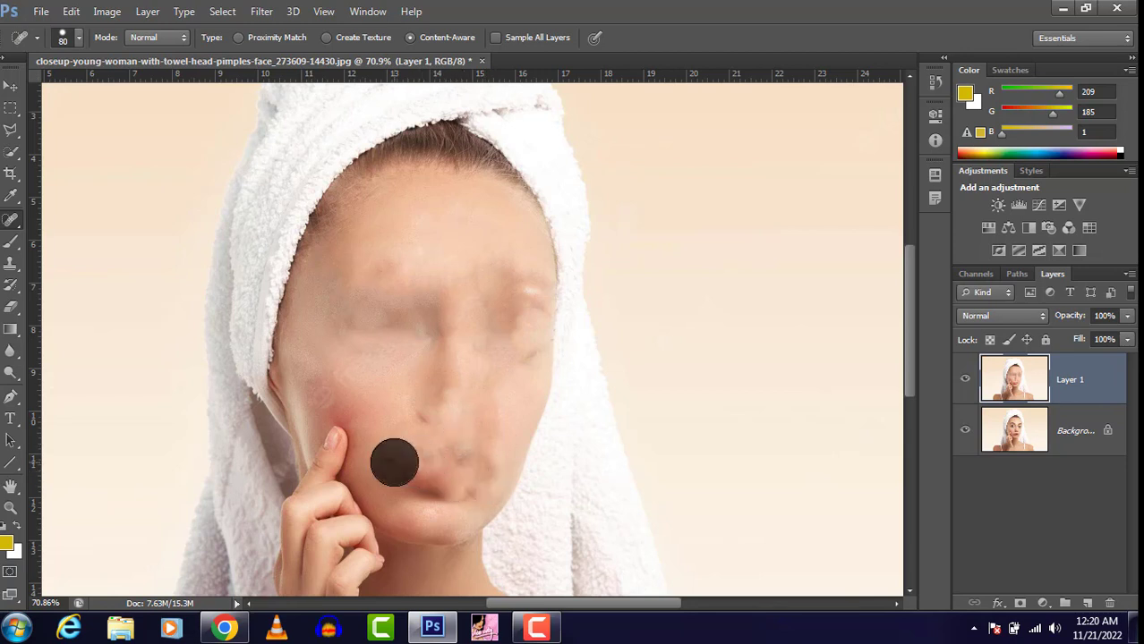
- Heal away the remaining mouth and nose traces and the blotch near the temple with the Spot Healing Brush
left_click(446, 434)
left_click(460, 483)
left_click(477, 463)
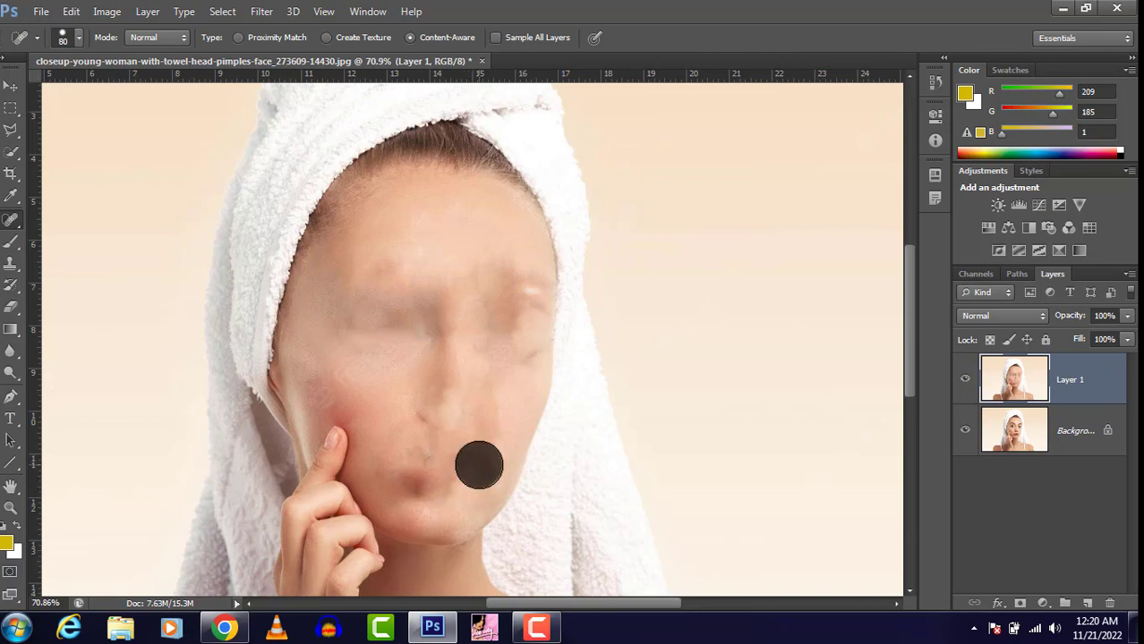
left_click(448, 466)
left_click_drag(442, 471, 439, 322)
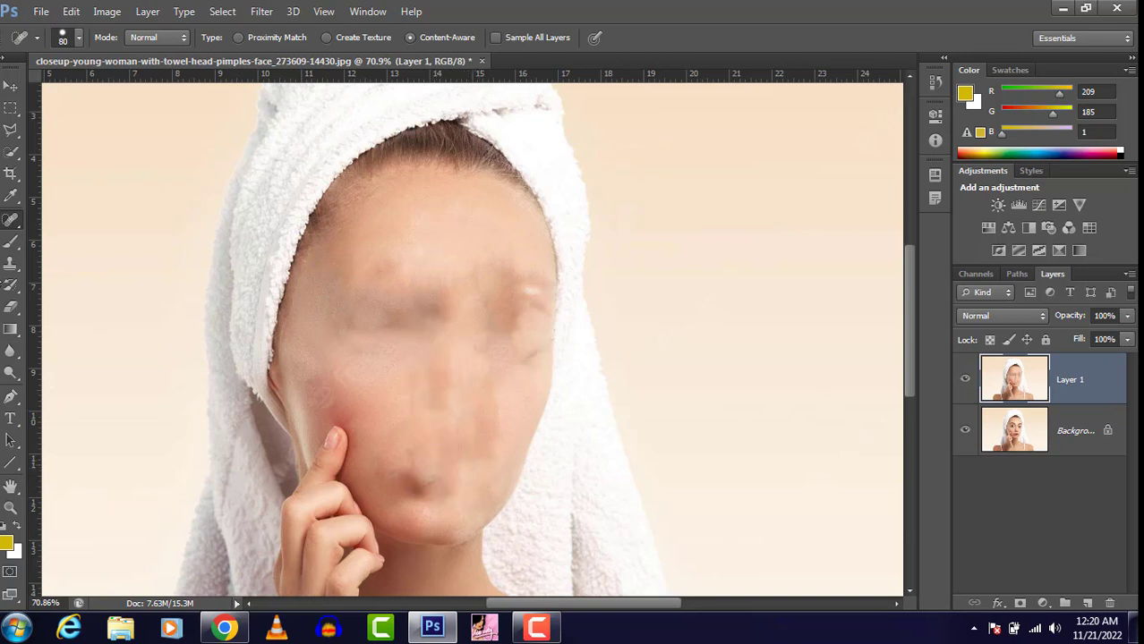
left_click(540, 293)
- Sample an eye from the Background layer with the Healing Brush while Layer 1 is hidden, and show Layer 1 again
left_click(1009, 438)
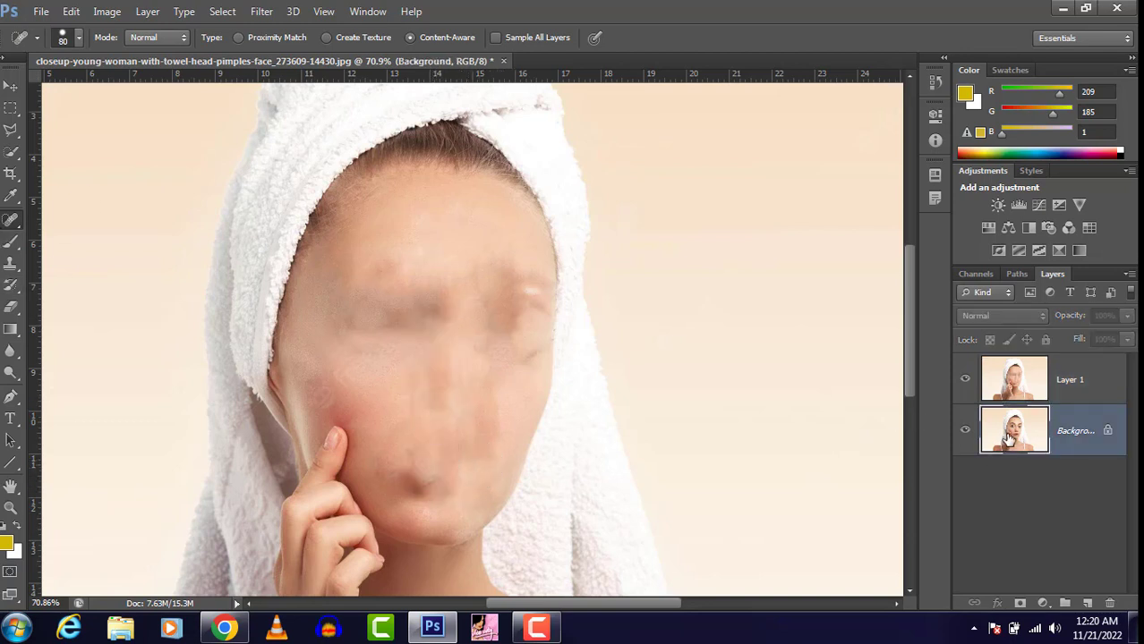
left_click(964, 373)
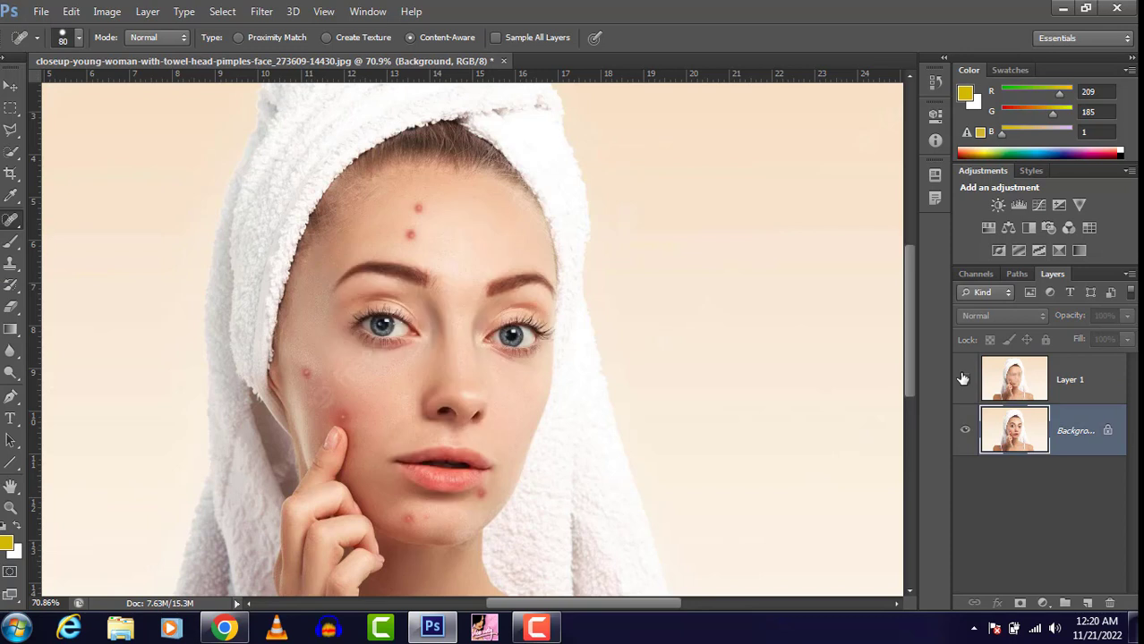
right_click(7, 224)
left_click(80, 232)
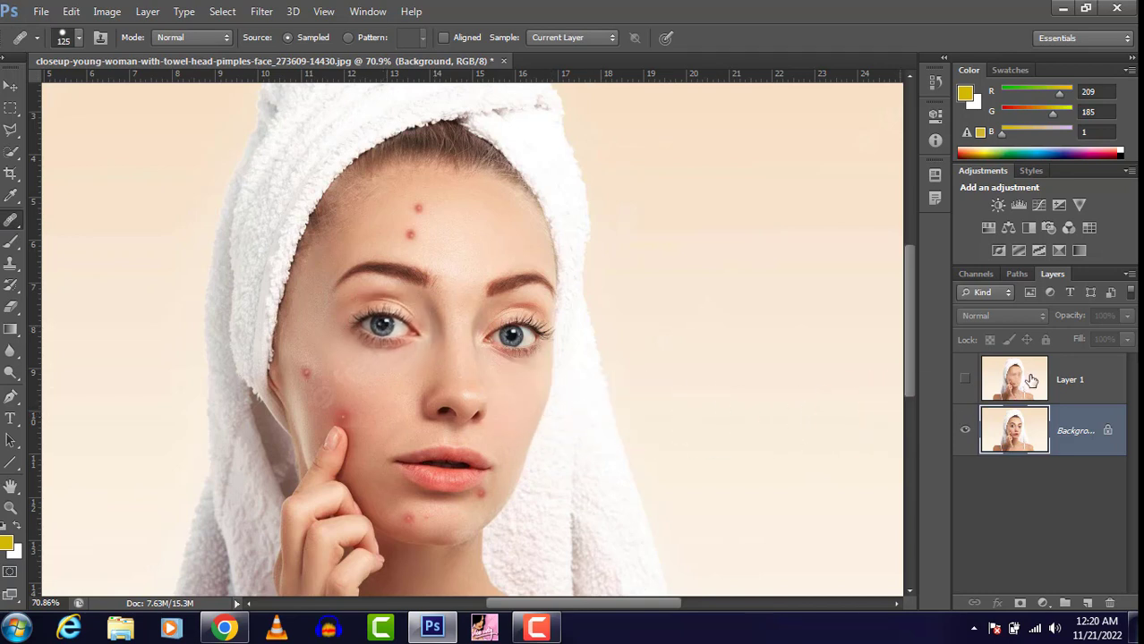
left_click(965, 380)
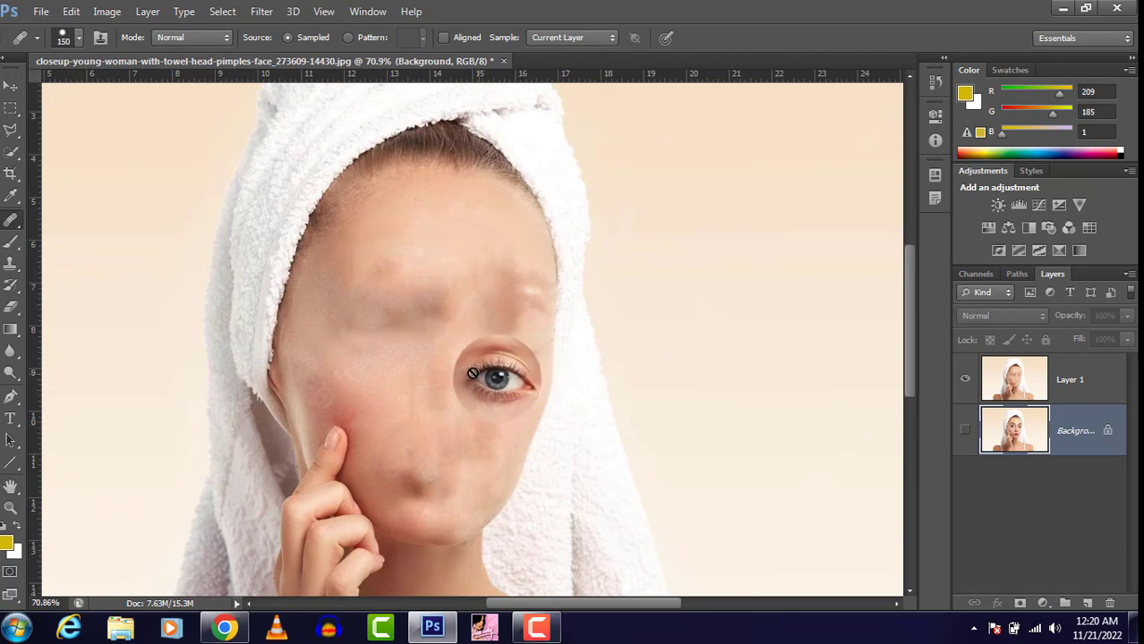
- Paint the sampled eye onto Layer 1 at the centre of the face, the forehead and the mouth area with a size 100 Healing Brush
key("bracketright")
key("bracketright")
key("bracketright")
key("bracketright")
key("bracketright")
key("bracketright")
key("bracketright")
key("bracketright")
key("bracketright")
key("bracketright")
key("bracketleft")
key("bracketleft")
key("bracketleft")
key("bracketleft")
key("bracketleft")
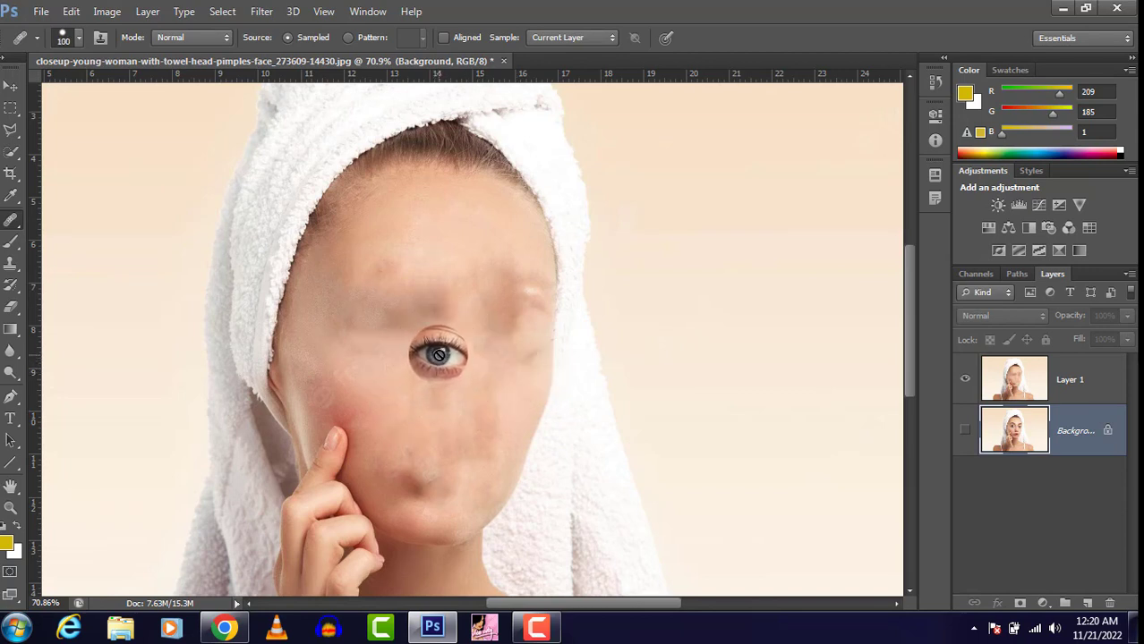
left_click(439, 355)
left_click(567, 253)
left_click(1074, 379)
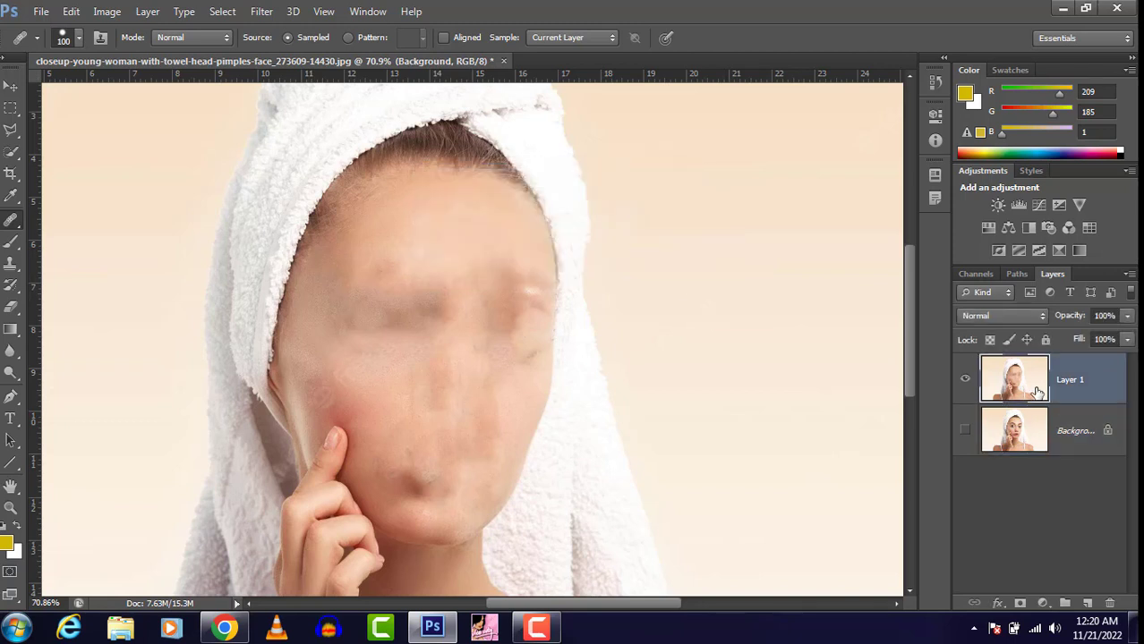
left_click(444, 347)
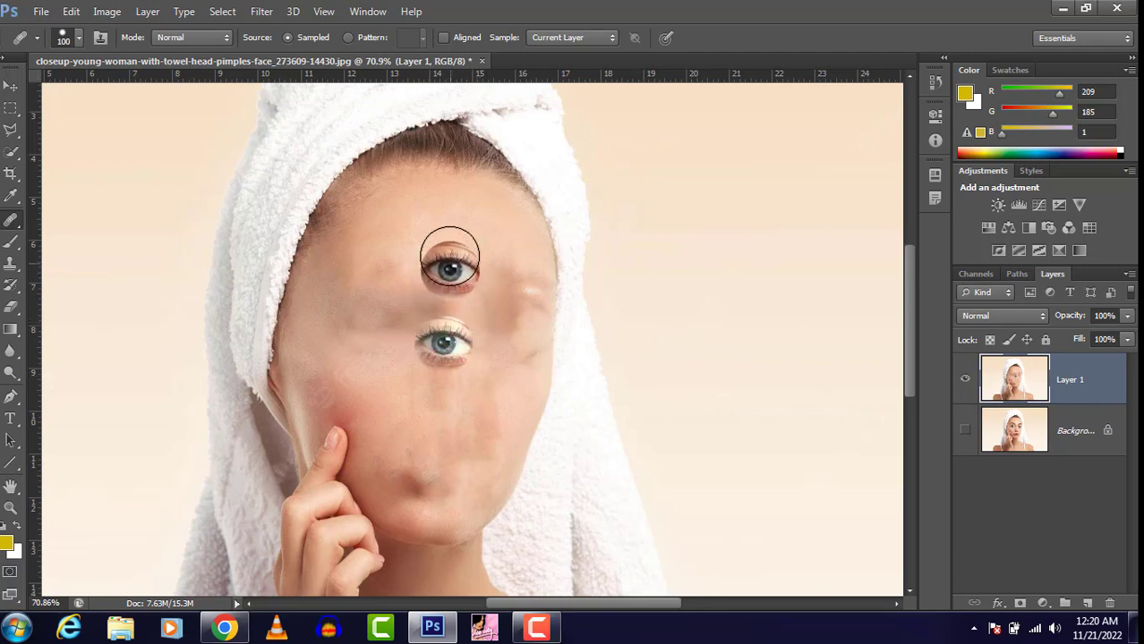
left_click(449, 256)
left_click(441, 436)
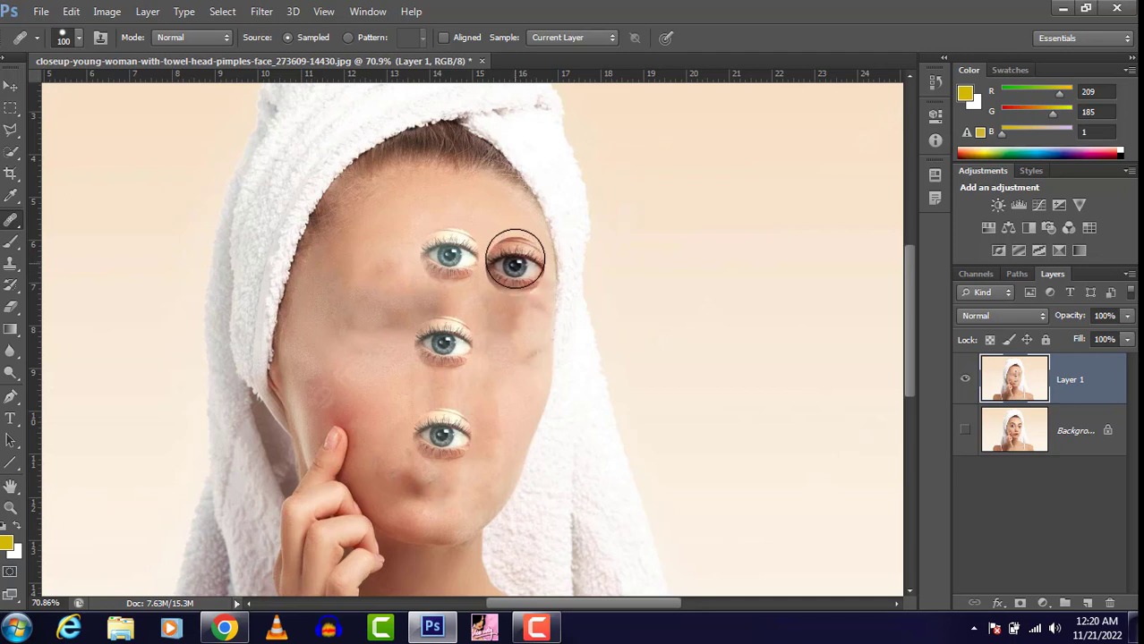
- Undo the three eyes painted on the face
left_click(11, 86)
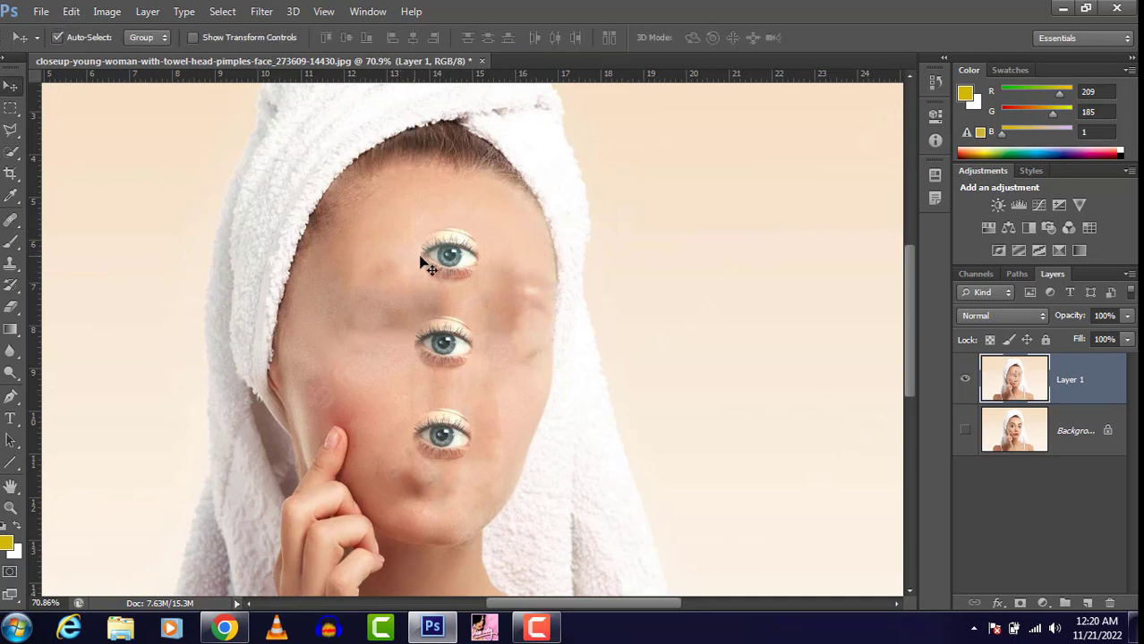
key("ctrl+alt+z")
key("ctrl+alt+z")
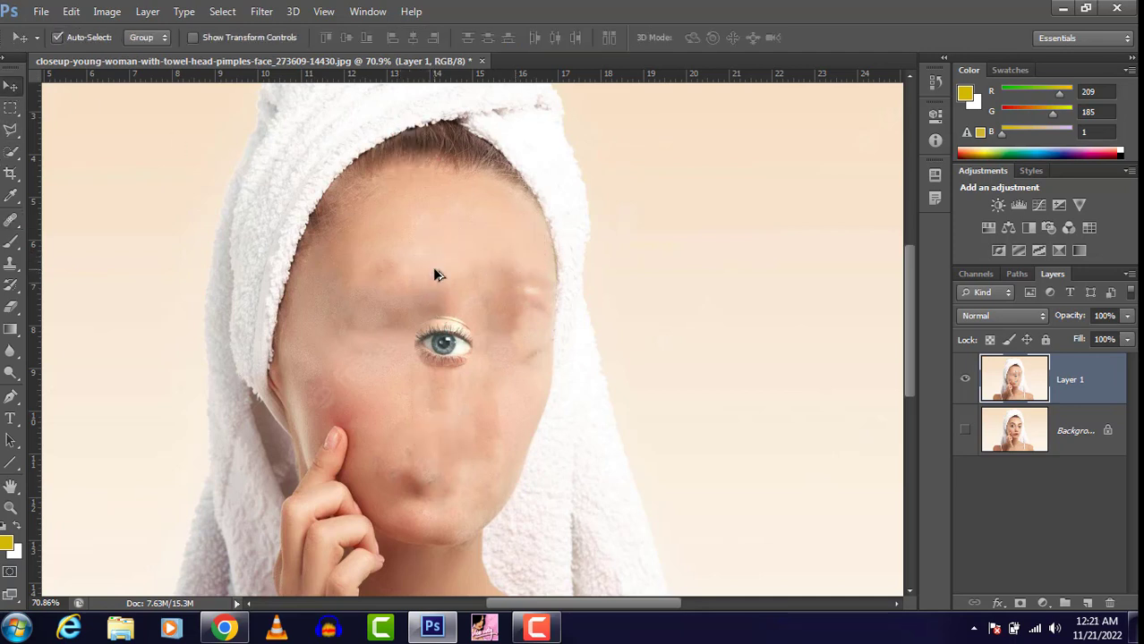
key("ctrl+alt+z")
- Examine the Spot Healing Brush's blending modes and compare them with the blend modes available for Layer 1
left_click(12, 222)
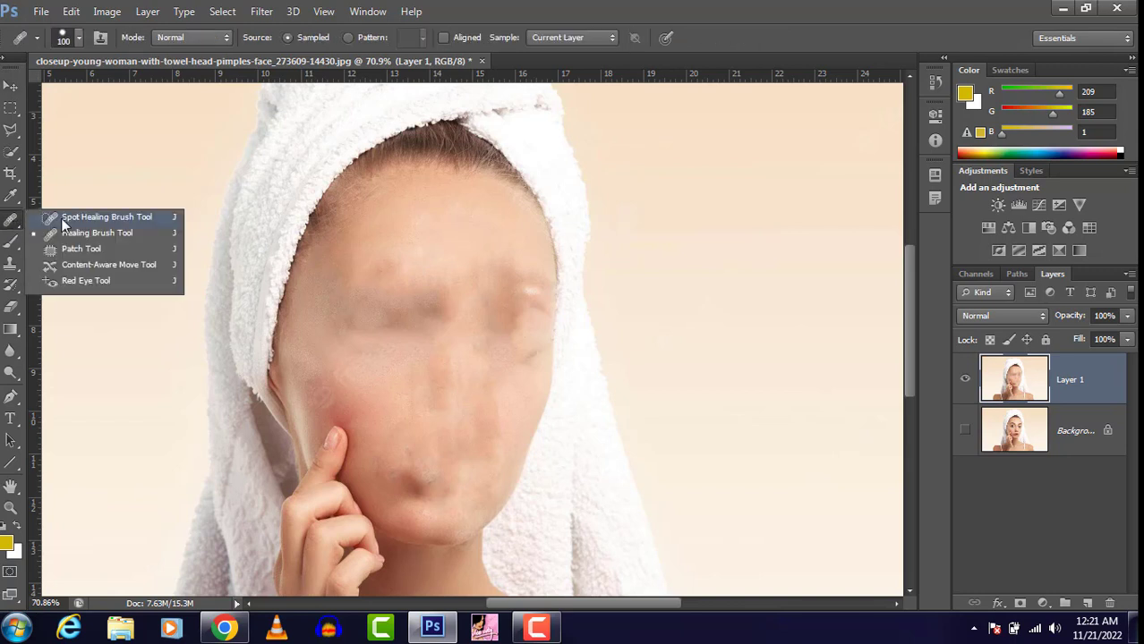
left_click(65, 218)
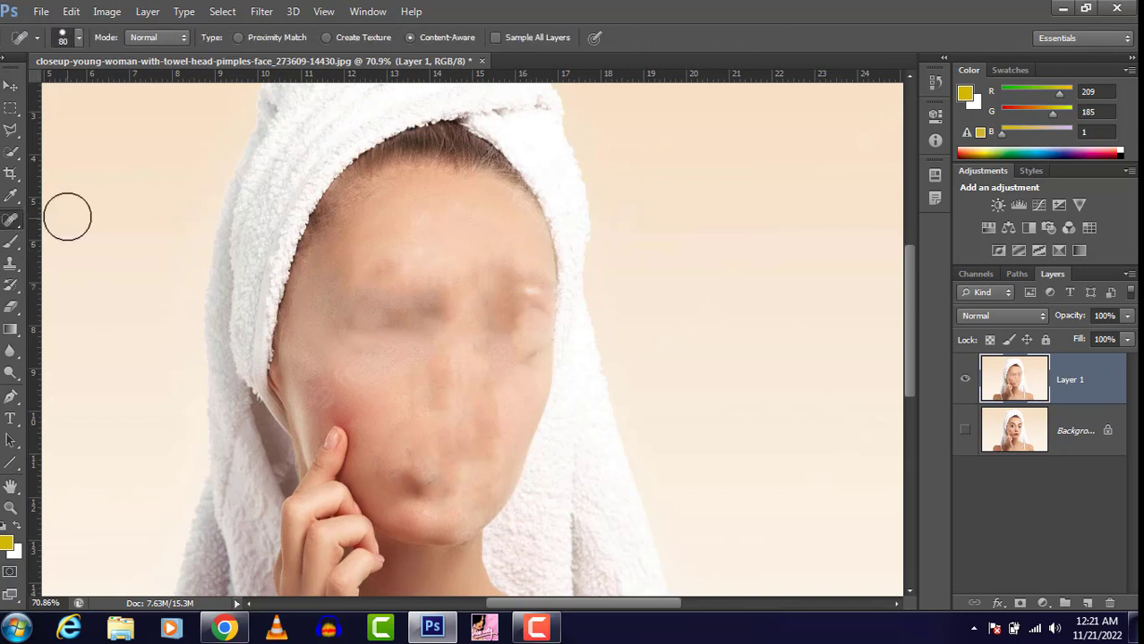
left_click(154, 38)
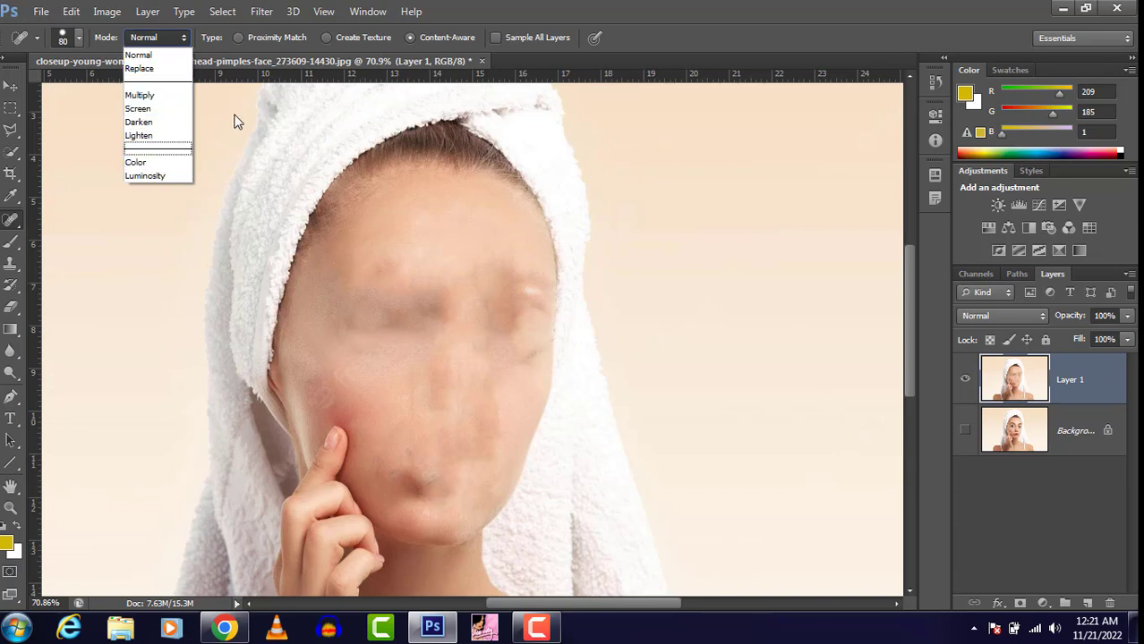
left_click(595, 7)
left_click(1003, 315)
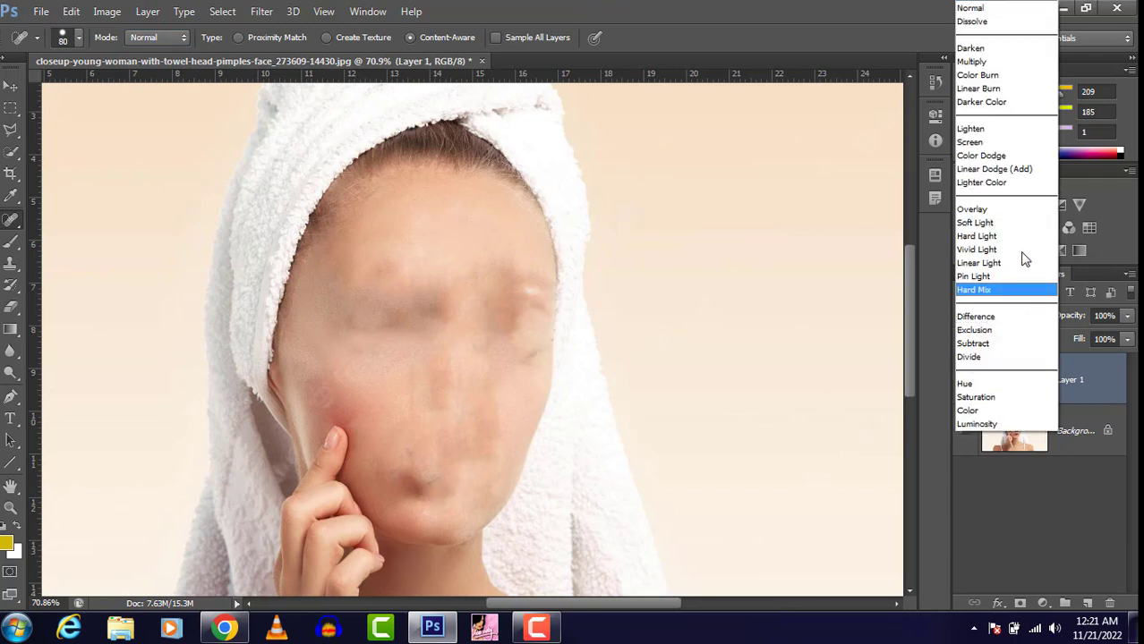
left_click(1000, 563)
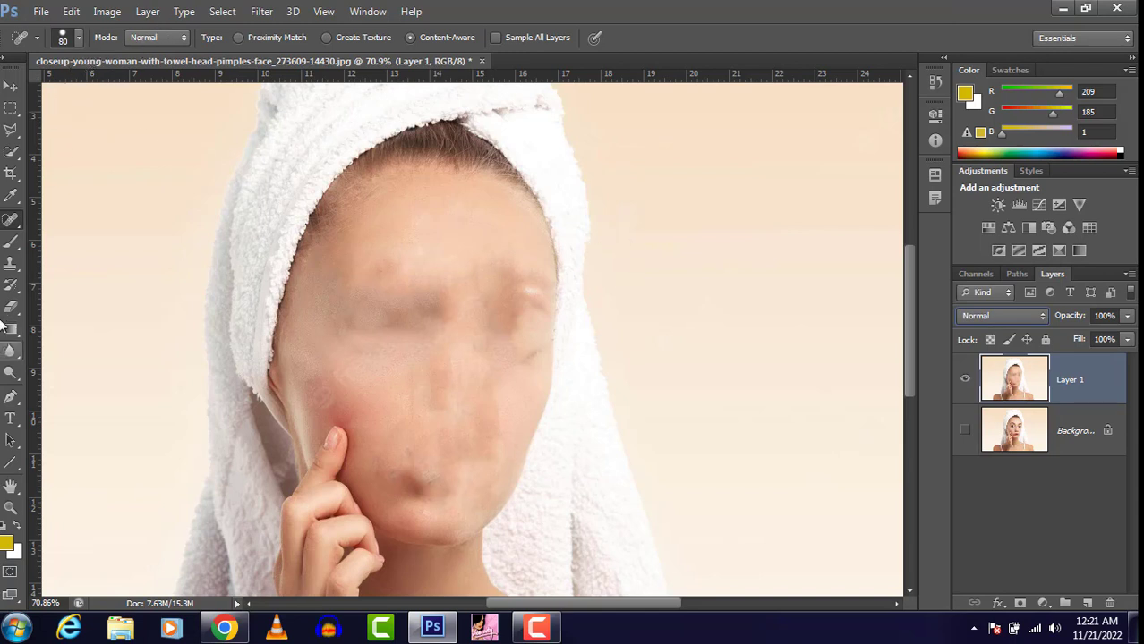
- Examine the Healing Brush's blending modes
left_click(11, 224)
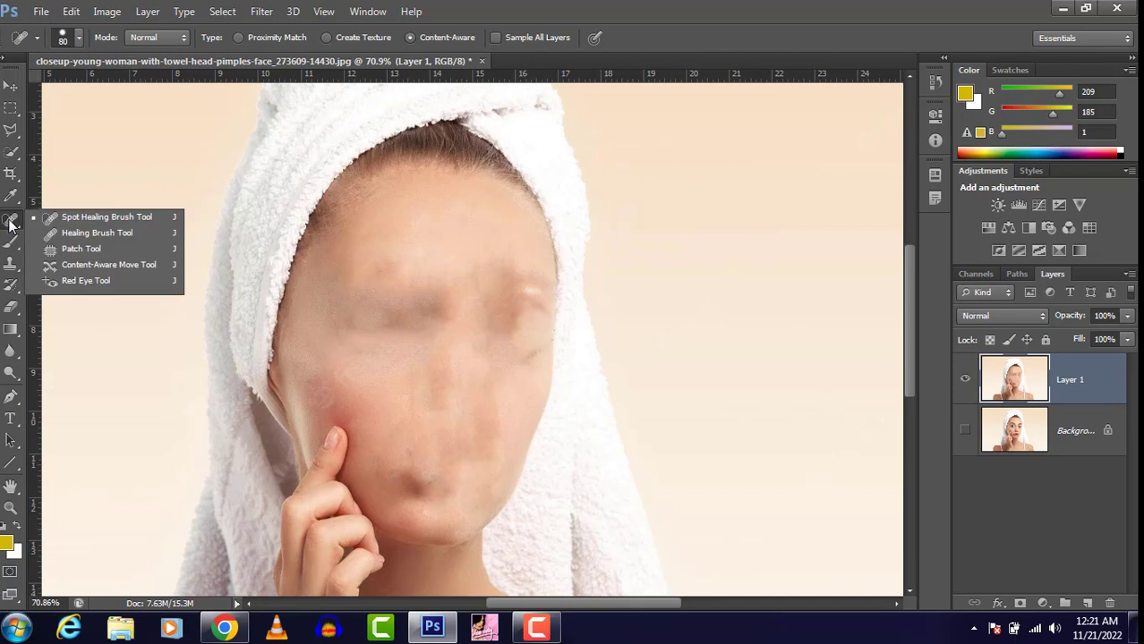
left_click(68, 234)
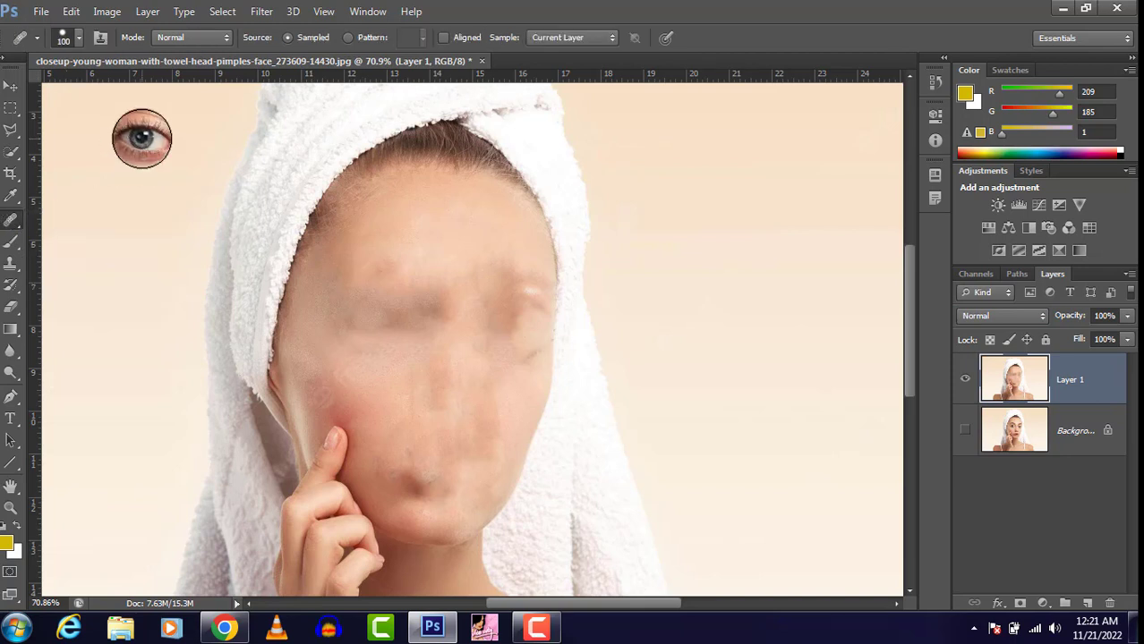
left_click(204, 37)
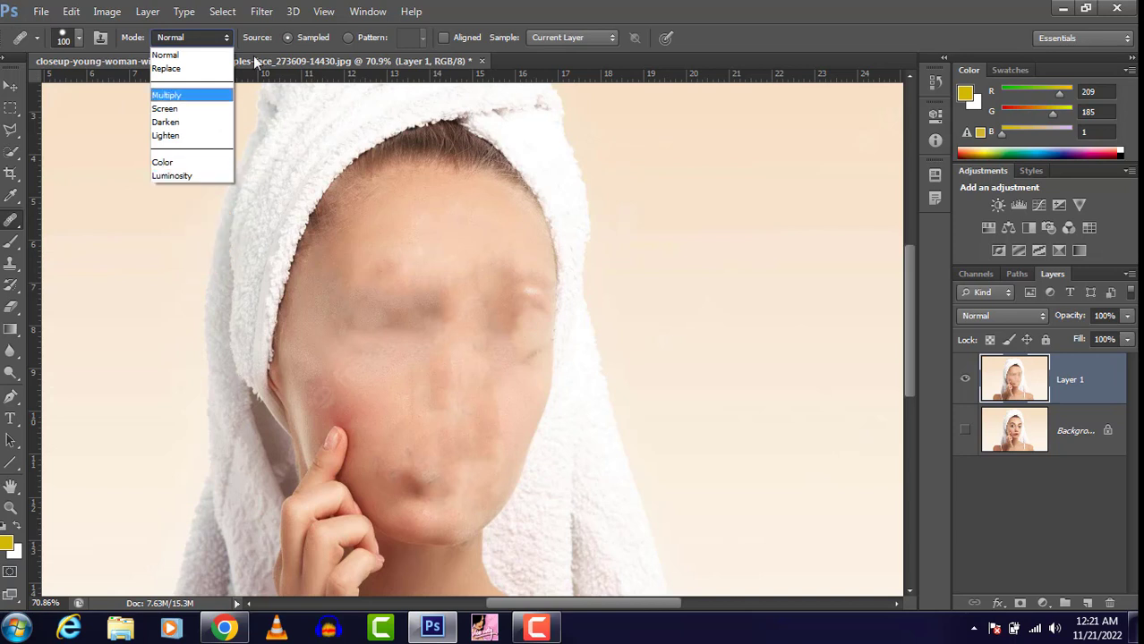
left_click(501, 7)
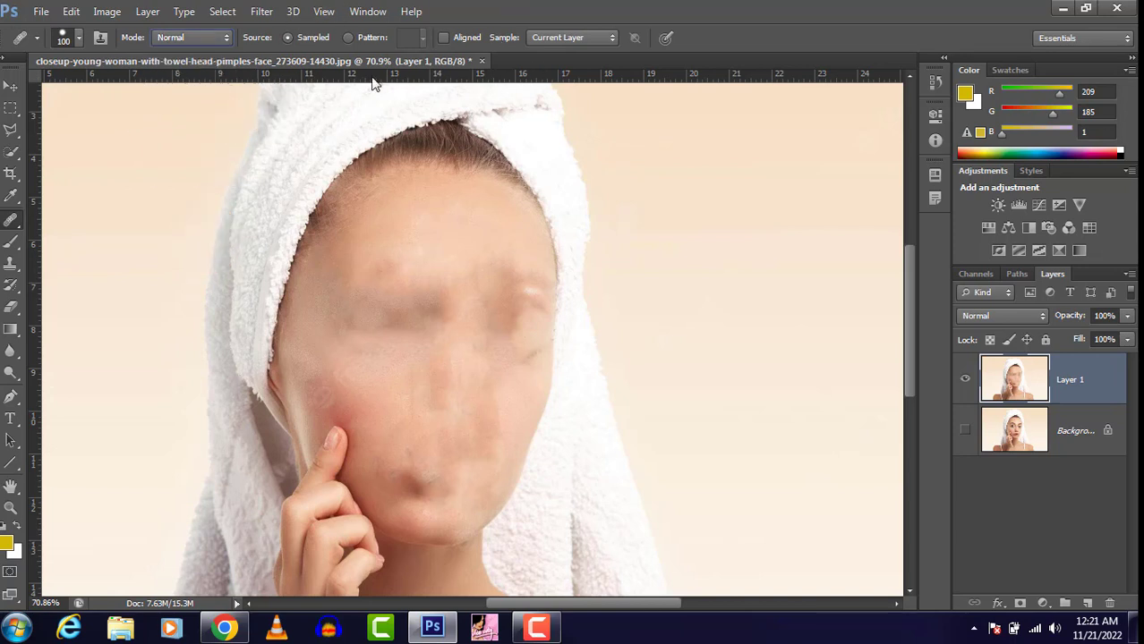
- Activate the Patch Tool and replace the healed Layer 1 with a fresh duplicate of the visible Background layer
right_click(15, 226)
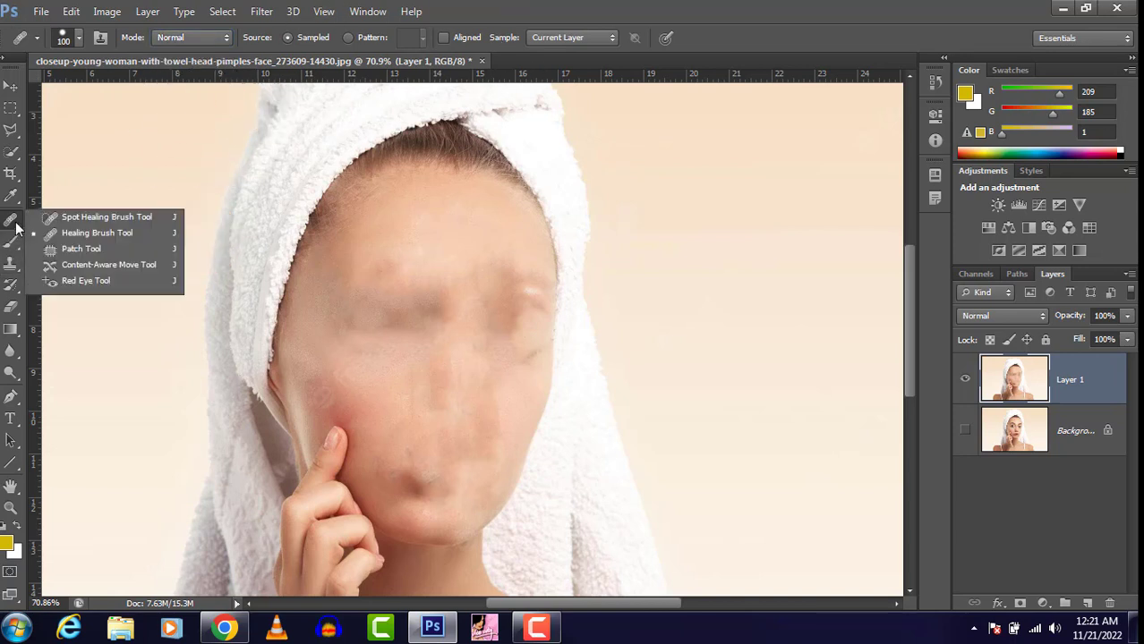
left_click(78, 250)
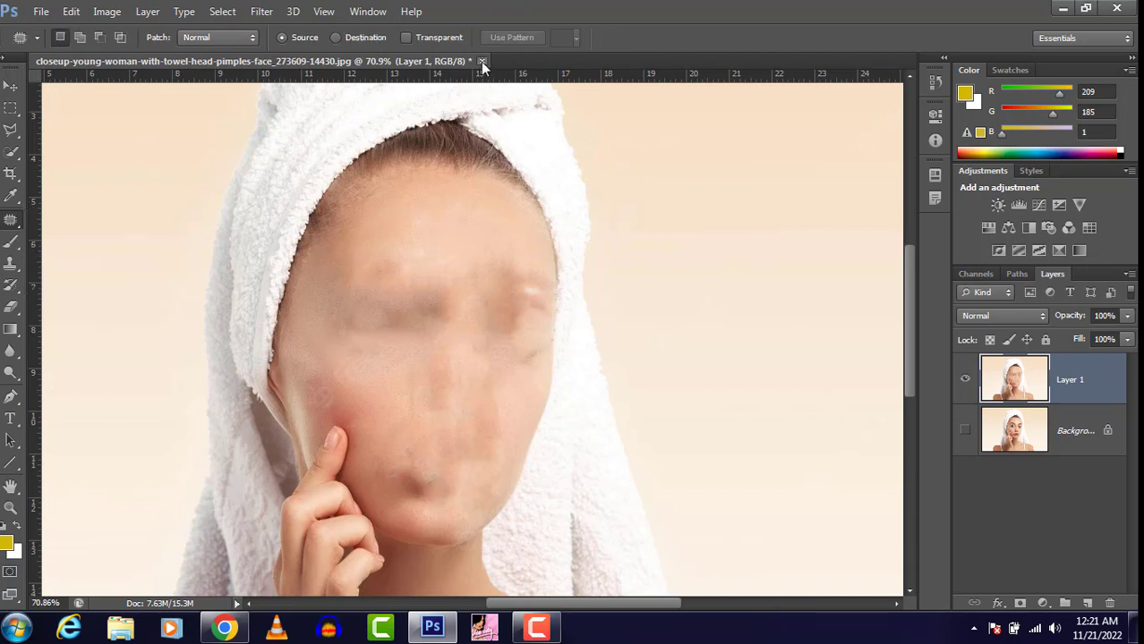
left_click(967, 432)
key("Delete")
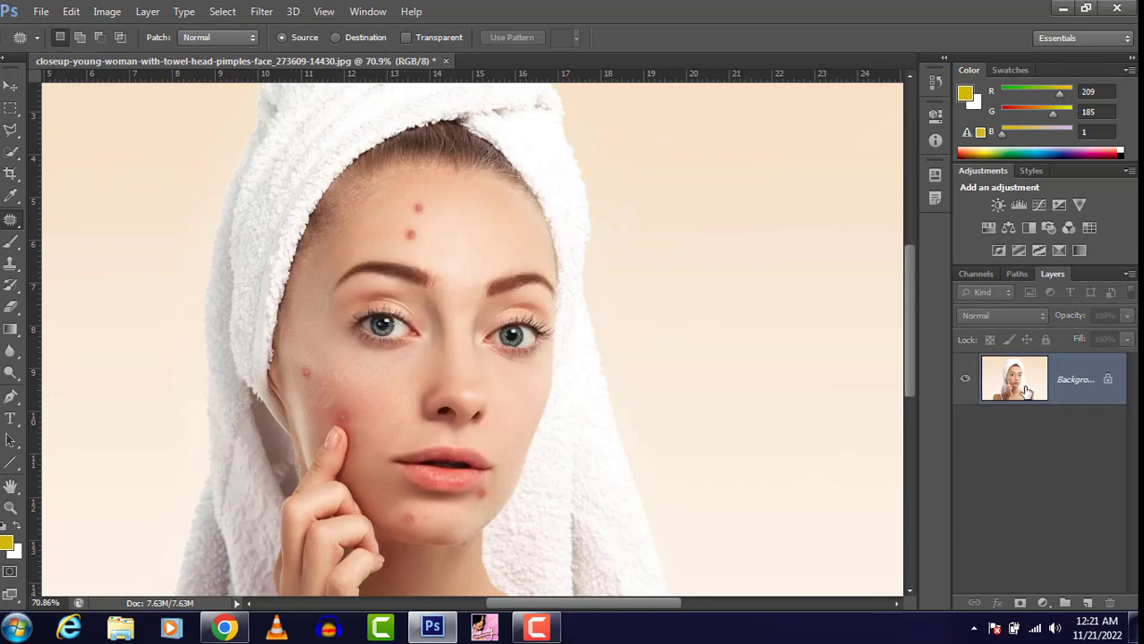
key("ctrl+j")
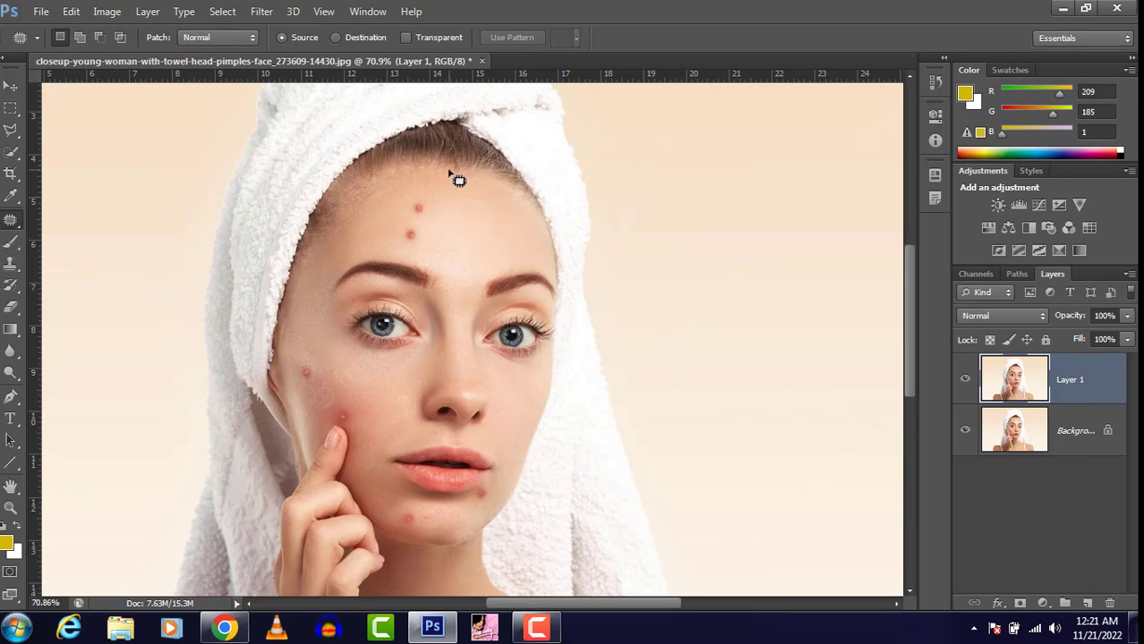
- Patch the two forehead pimples with clear skin beside them and clear the selection
scroll(457, 179, "up", 3)
scroll(455, 177, "up", 1)
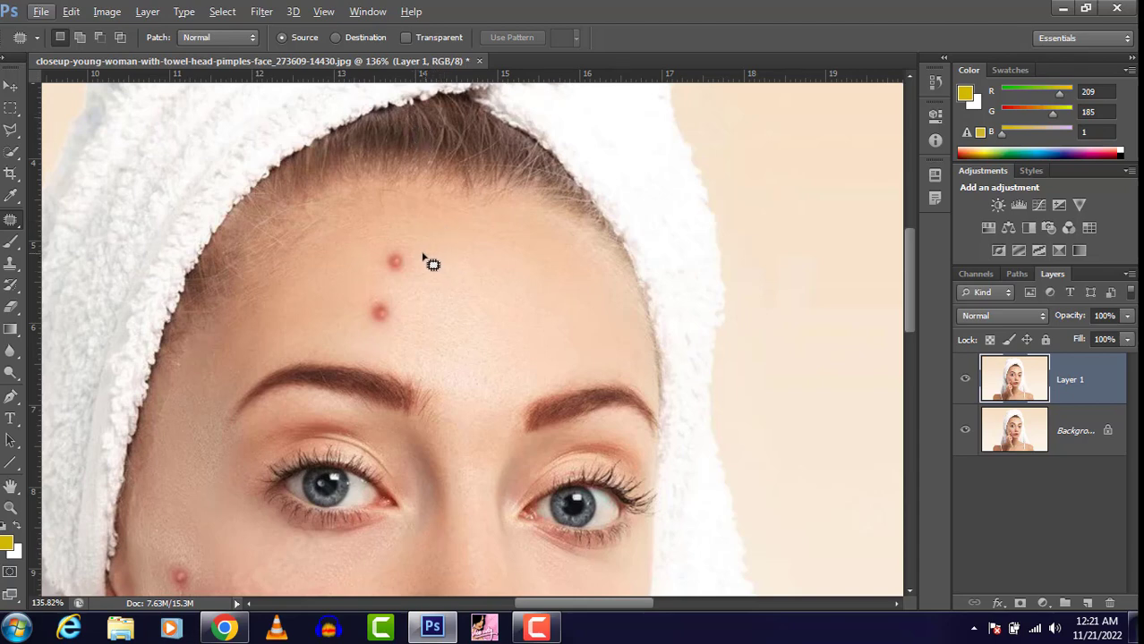
mouse_move(412, 253)
left_mouse_down()
mouse_move(381, 273)
mouse_move(390, 280)
mouse_move(409, 270)
mouse_move(408, 254)
mouse_move(402, 261)
mouse_move(441, 271)
left_mouse_up()
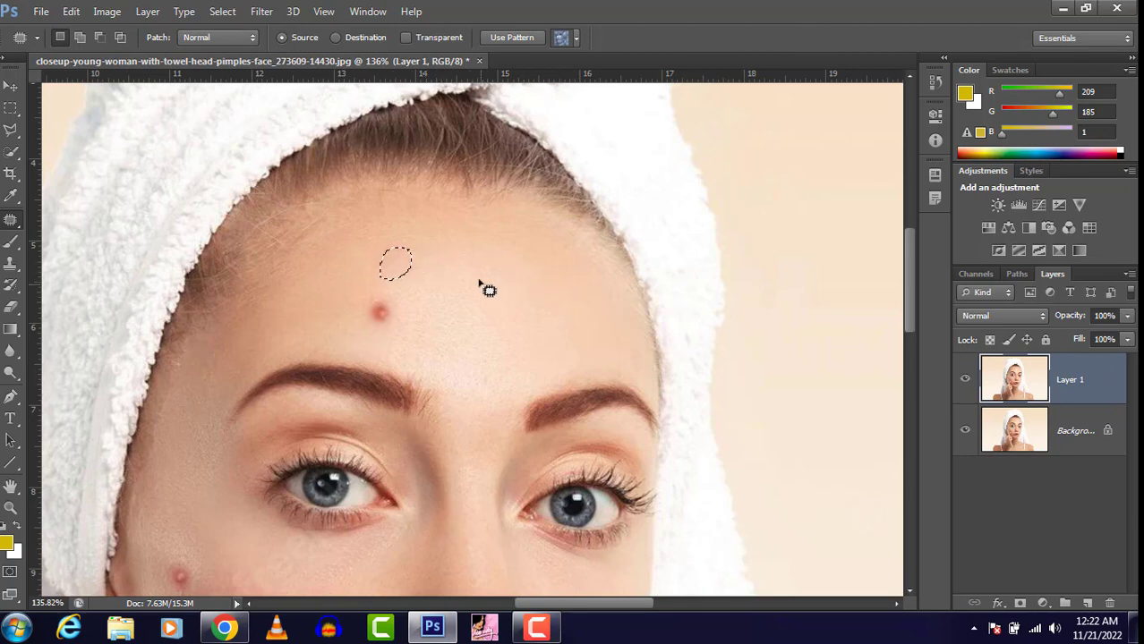
mouse_move(394, 302)
left_mouse_down()
mouse_move(365, 306)
mouse_move(375, 324)
mouse_move(401, 328)
mouse_move(397, 313)
left_mouse_up()
left_click_drag(386, 320, 340, 316)
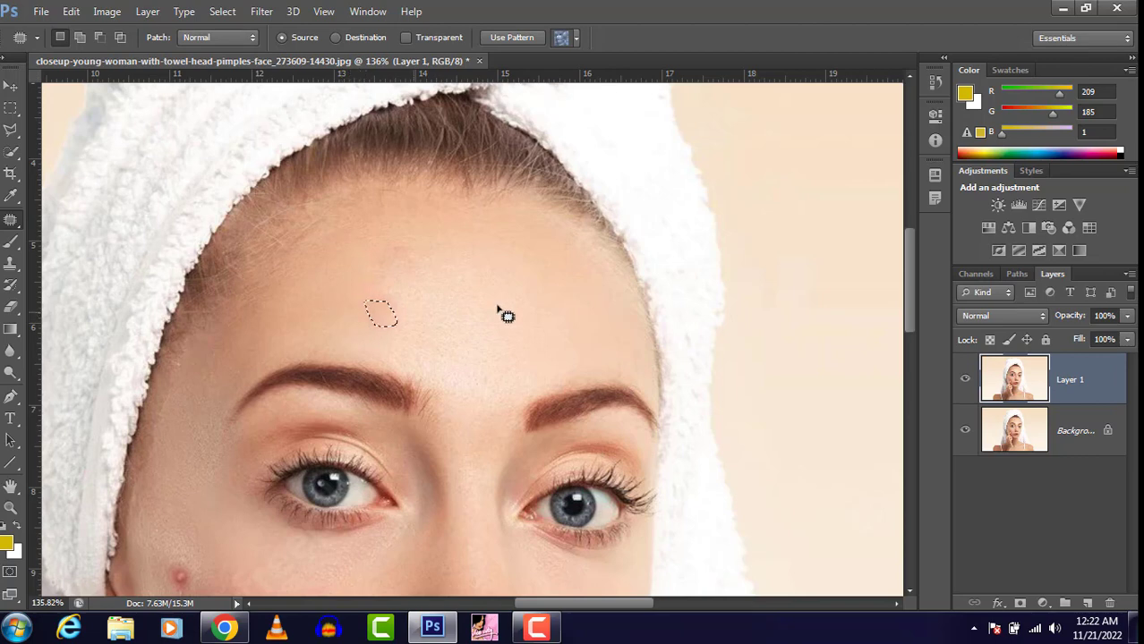
key("ctrl+d")
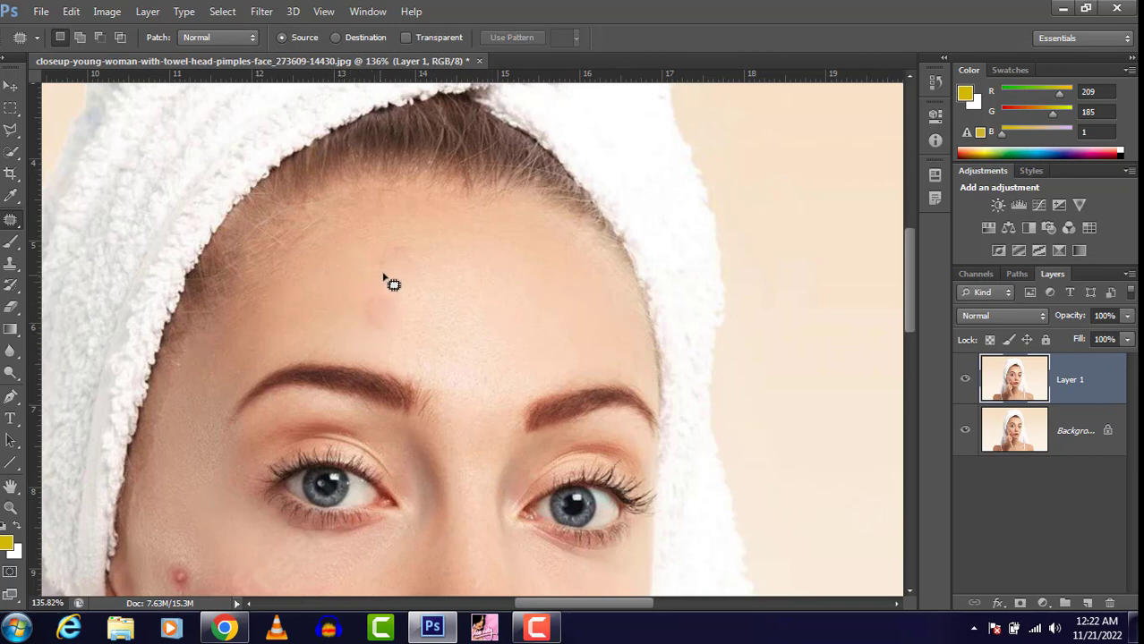
- Patch the pimple on the outer cheek near the towel with nearby skin and clear the selection
scroll(420, 314, "down", 3)
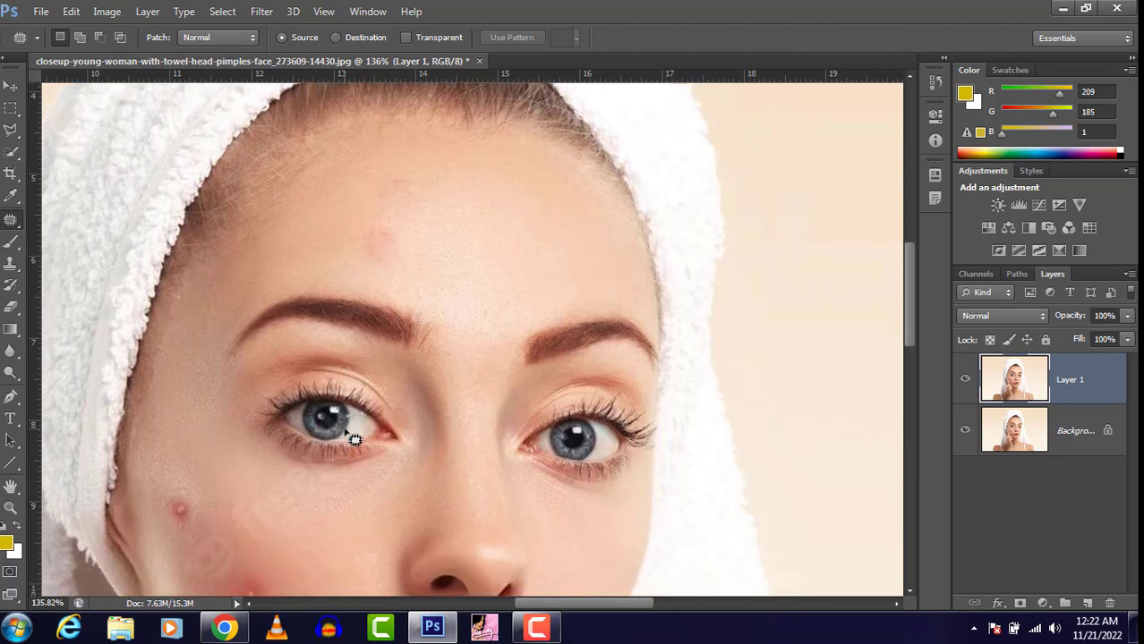
scroll(119, 522, "up", 5)
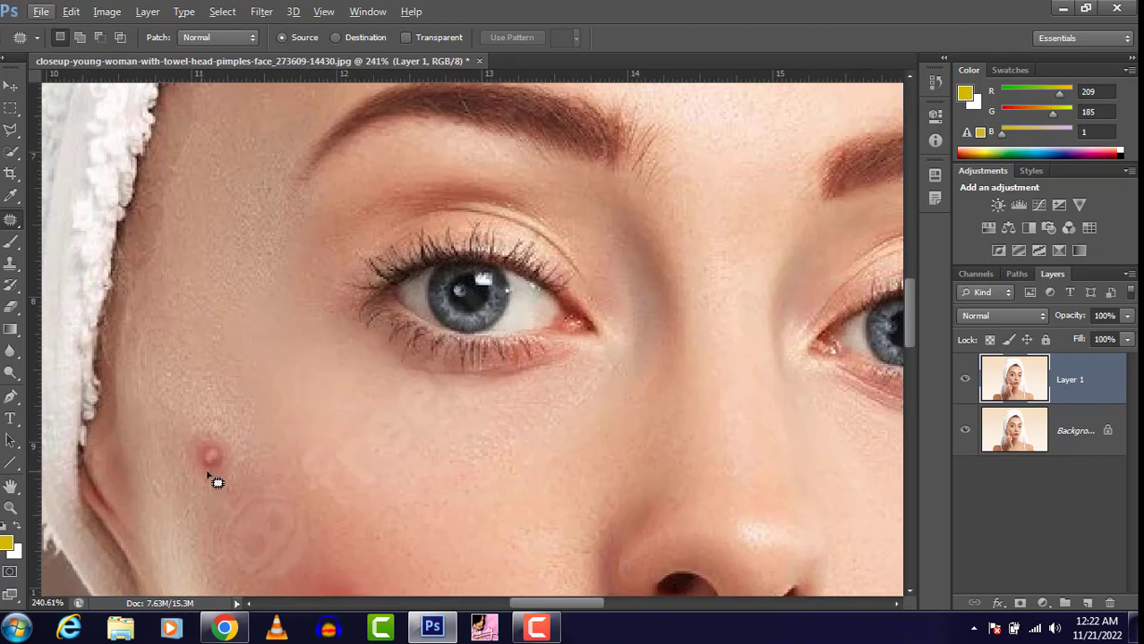
mouse_move(225, 444)
left_mouse_down()
mouse_move(186, 462)
mouse_move(204, 487)
mouse_move(230, 472)
mouse_move(235, 450)
left_mouse_up()
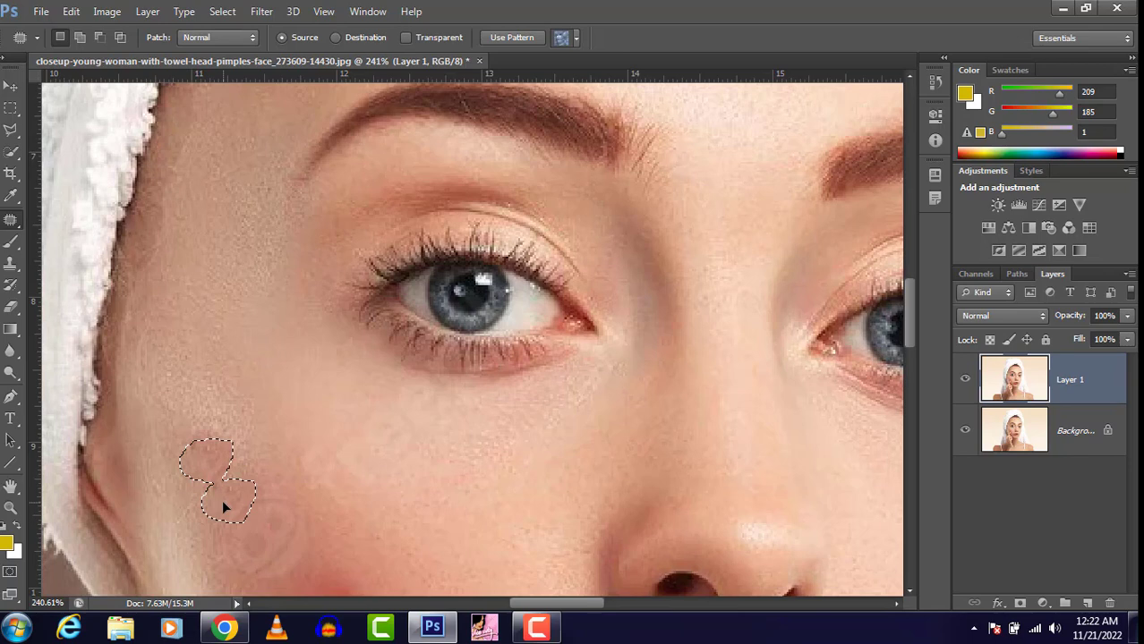
left_click_drag(222, 500, 221, 500)
key("ctrl+d")
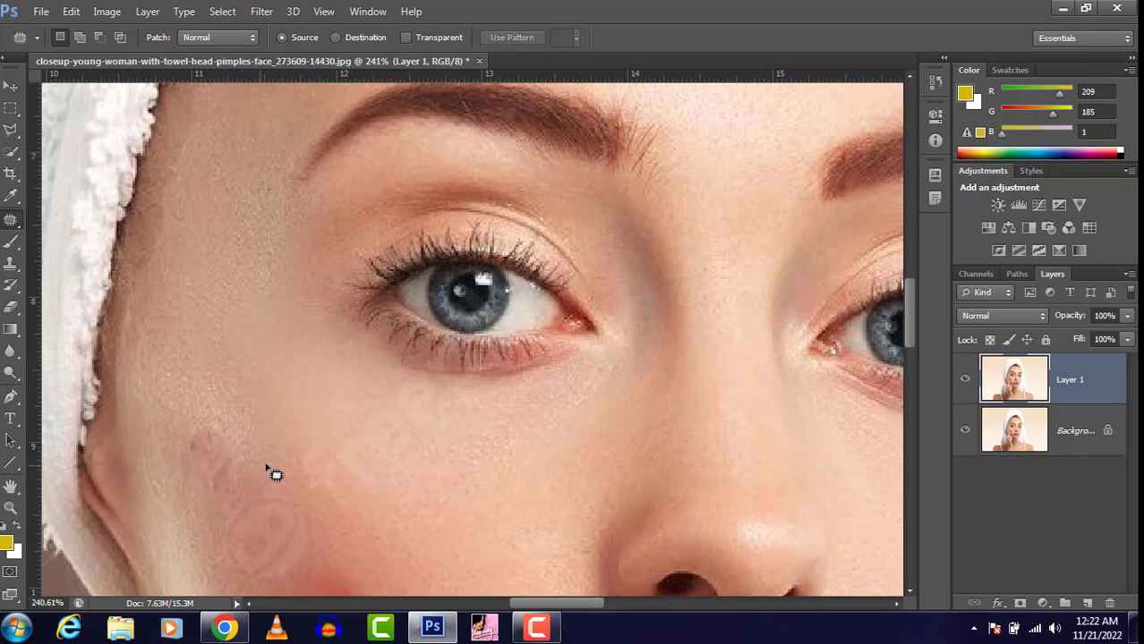
- Outline the pimple above the fingertip on the cheek and patch it with clear skin nearby
scroll(282, 467, "down", 3)
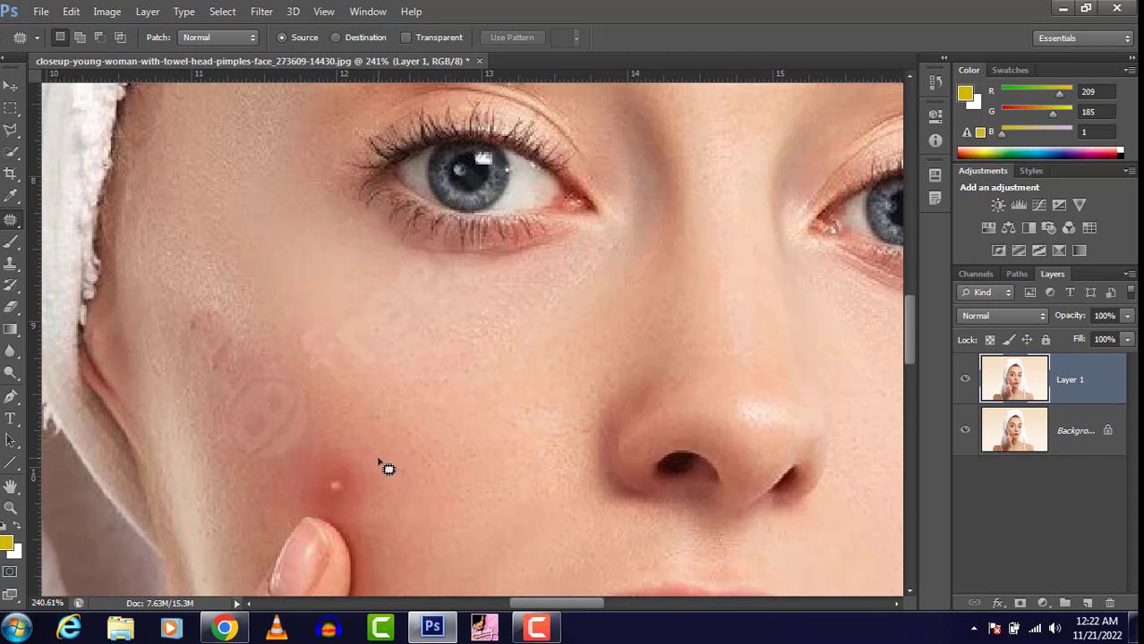
mouse_move(305, 493)
left_mouse_down()
mouse_move(346, 531)
mouse_move(381, 511)
mouse_move(388, 476)
mouse_move(258, 434)
mouse_move(237, 409)
mouse_move(257, 412)
left_mouse_up()
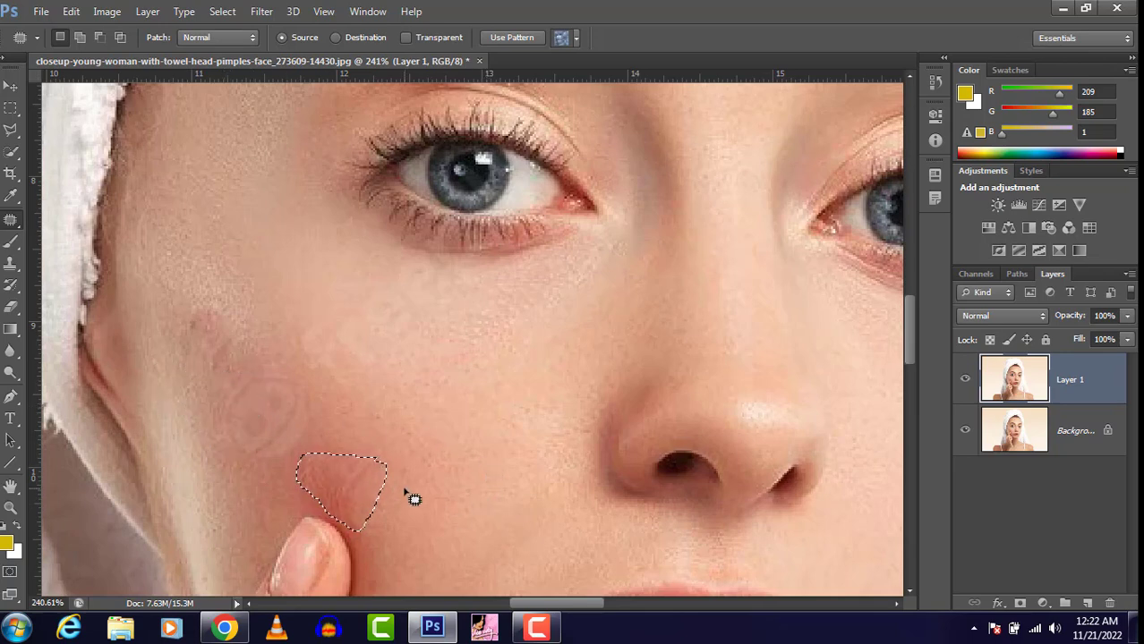
- Clear the cheek selection, outline the larger pimple on the chin and patch it with clear skin beside it
key("ctrl+d")
scroll(394, 501, "down", 3)
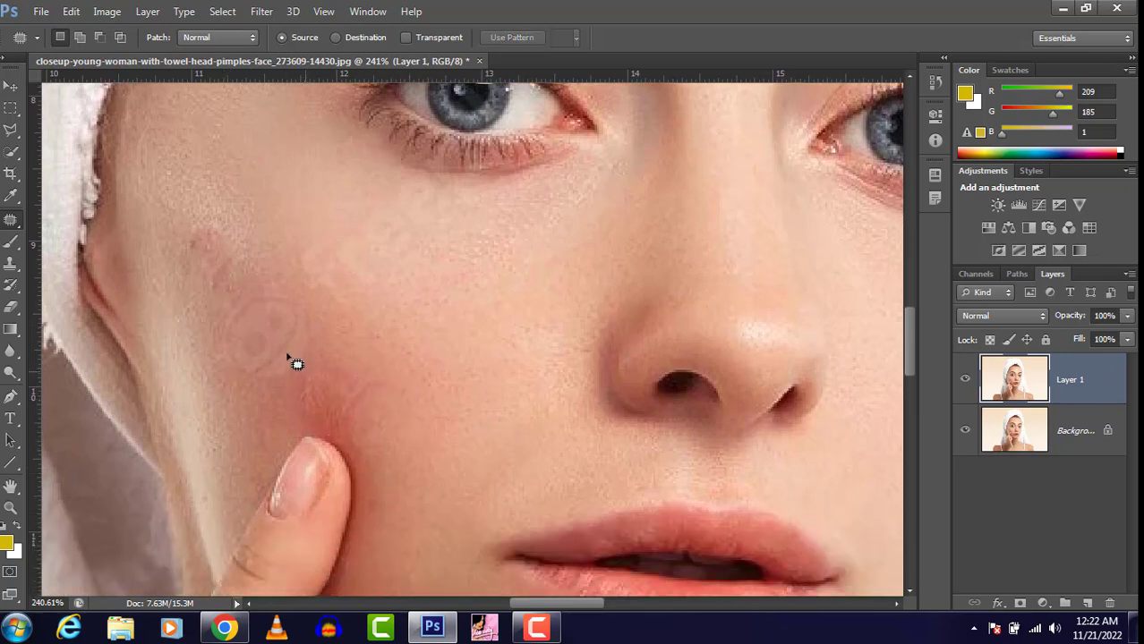
scroll(294, 356, "down", 1)
scroll(300, 363, "down", 6)
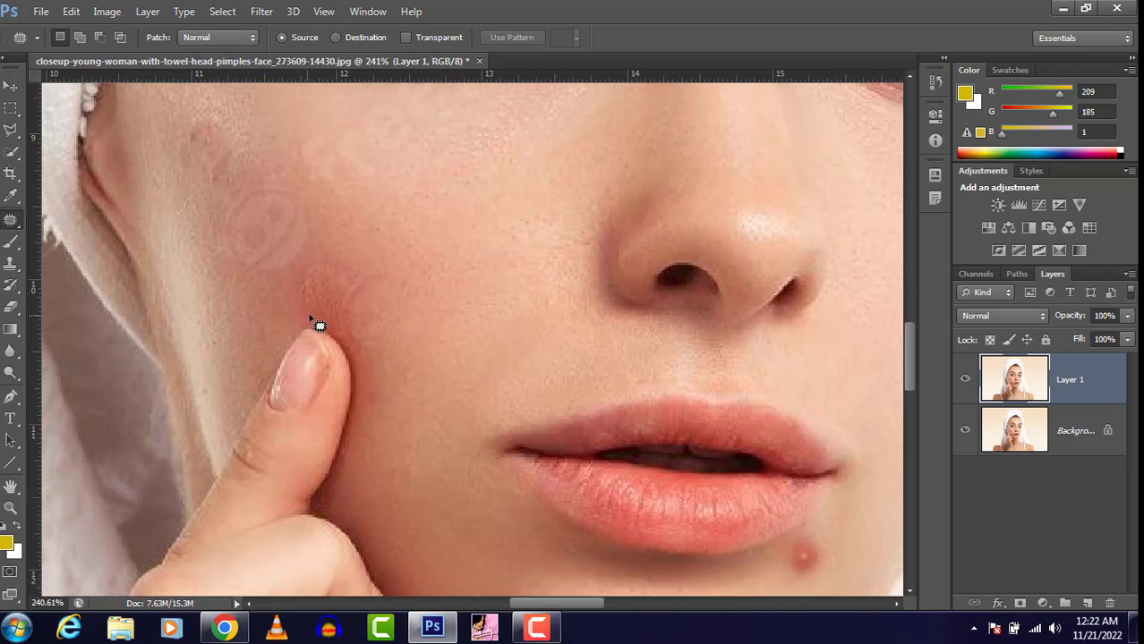
scroll(629, 458, "down", 1)
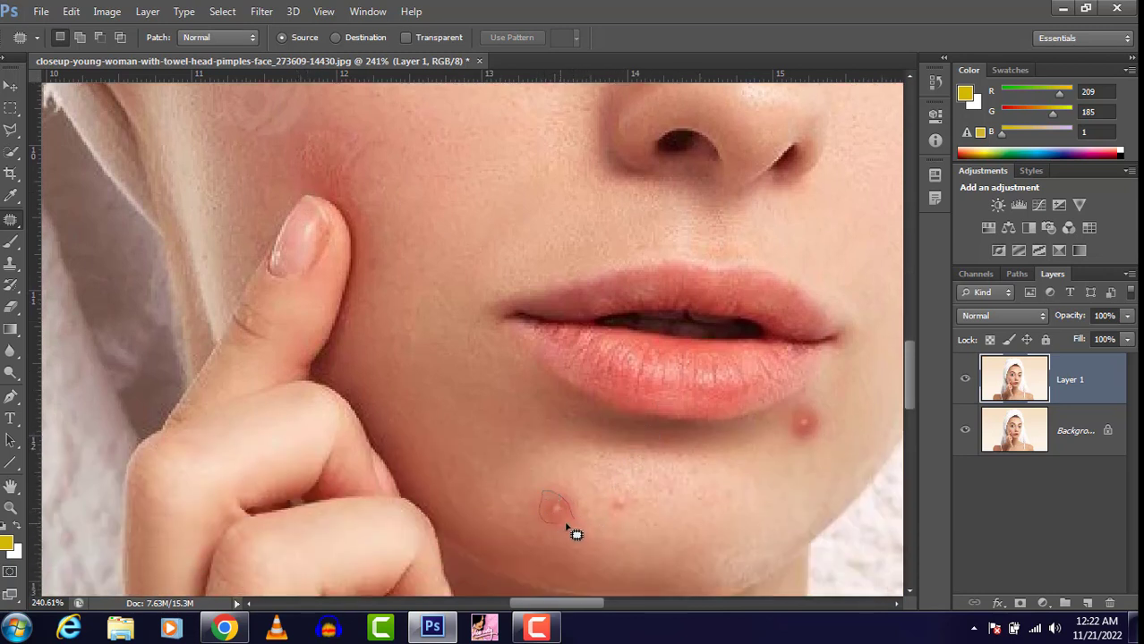
left_click_drag(575, 534, 581, 523)
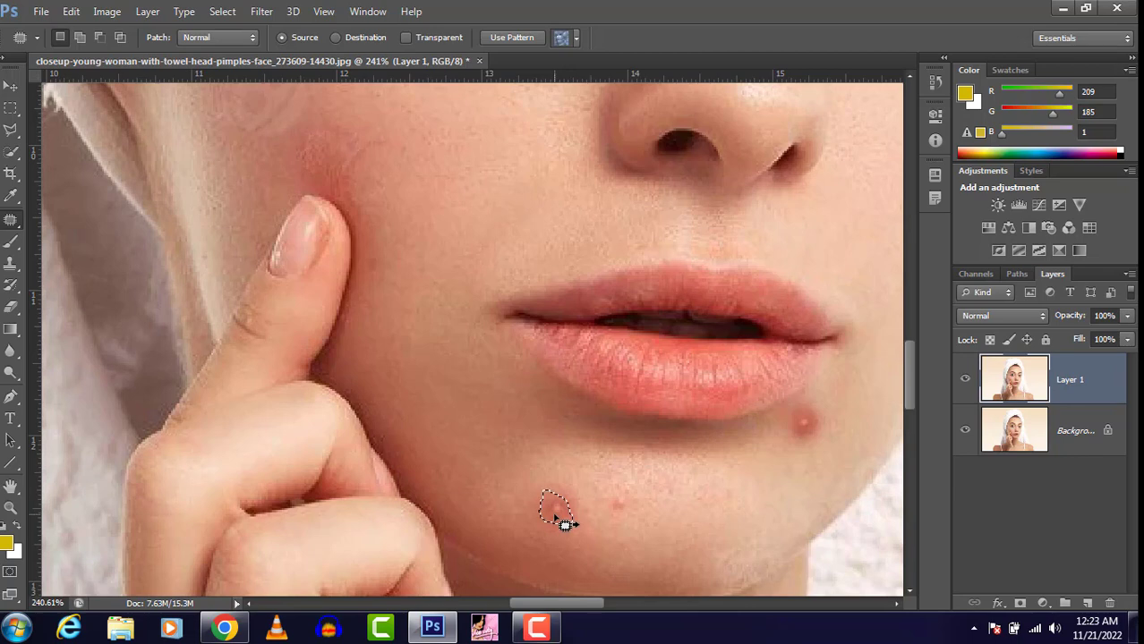
left_click_drag(525, 498, 503, 478)
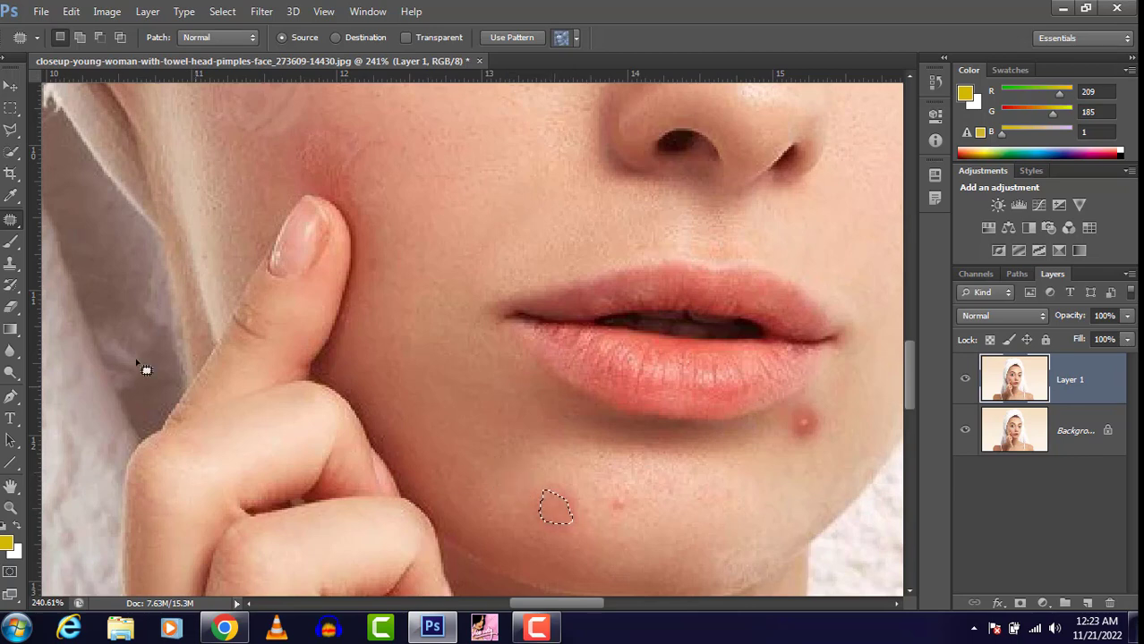
- Patch the small chin spot and the pimple below the corner of the mouth with clear skin, and clear the selection
right_click(11, 222)
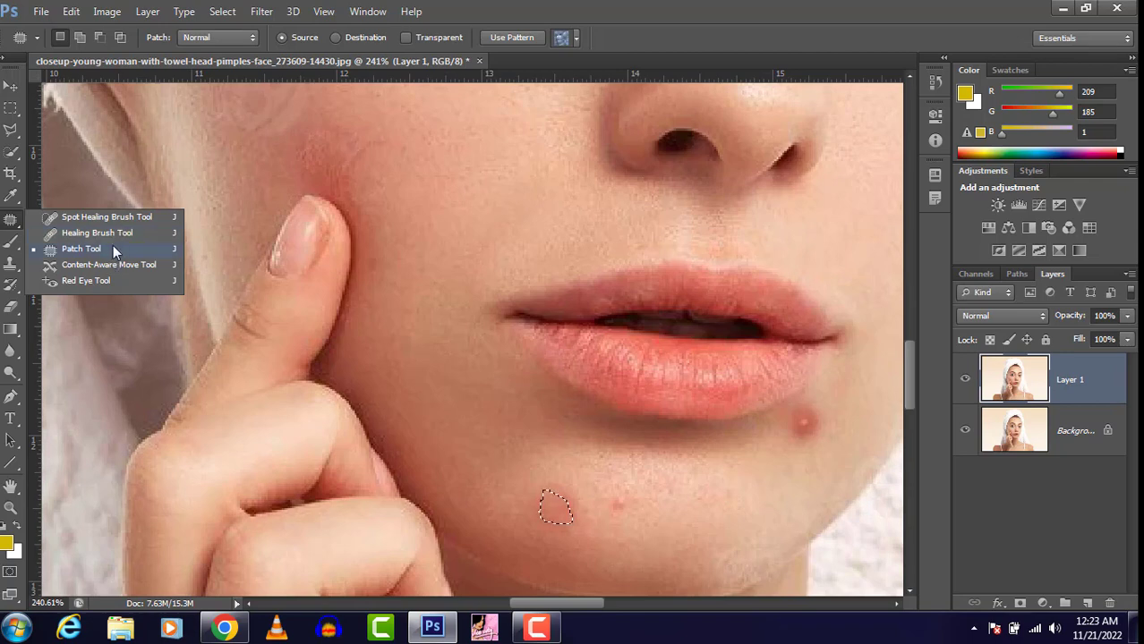
left_click(112, 247)
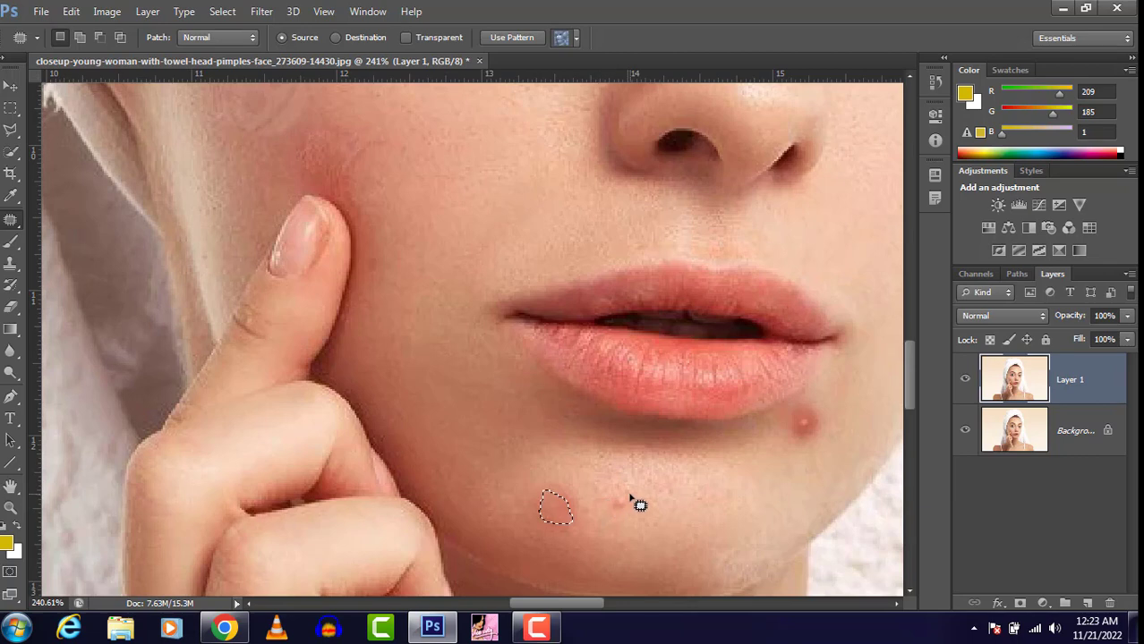
mouse_move(628, 494)
left_mouse_down()
mouse_move(615, 513)
mouse_move(628, 500)
mouse_move(633, 511)
left_mouse_up()
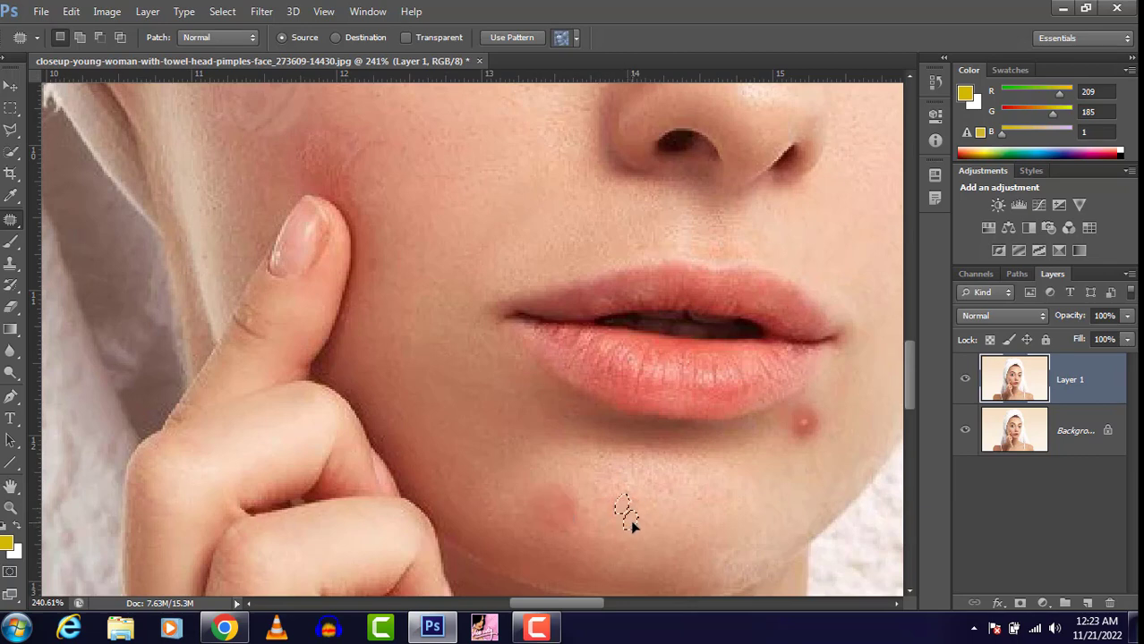
mouse_move(832, 432)
left_mouse_down()
mouse_move(814, 410)
mouse_move(791, 415)
mouse_move(789, 436)
mouse_move(805, 448)
mouse_move(823, 421)
mouse_move(797, 487)
left_mouse_up()
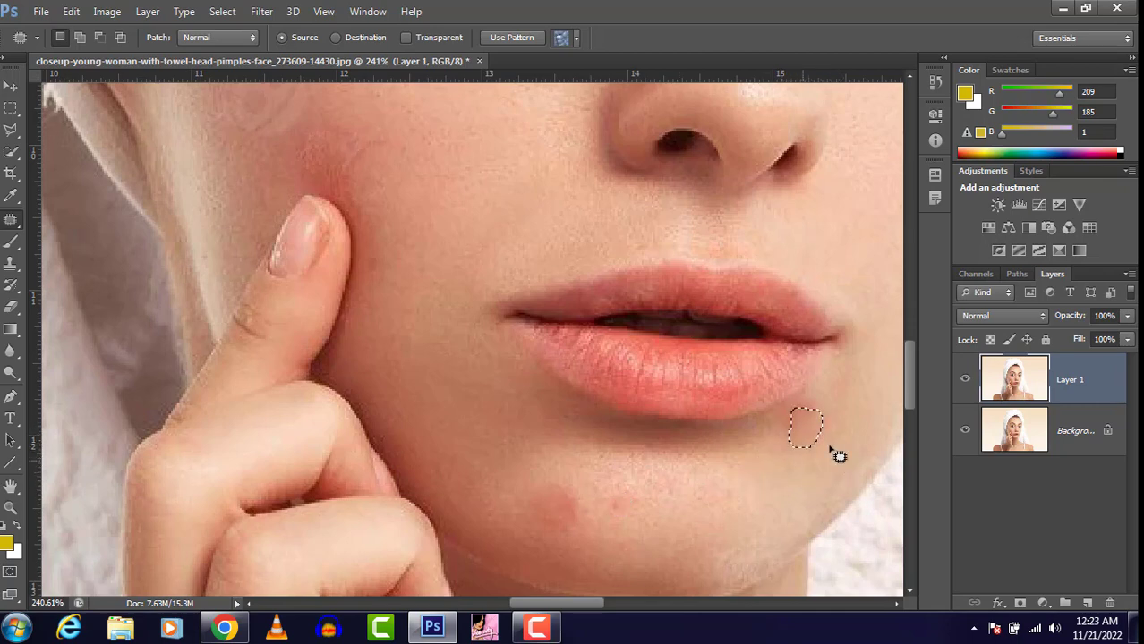
key("ctrl+d")
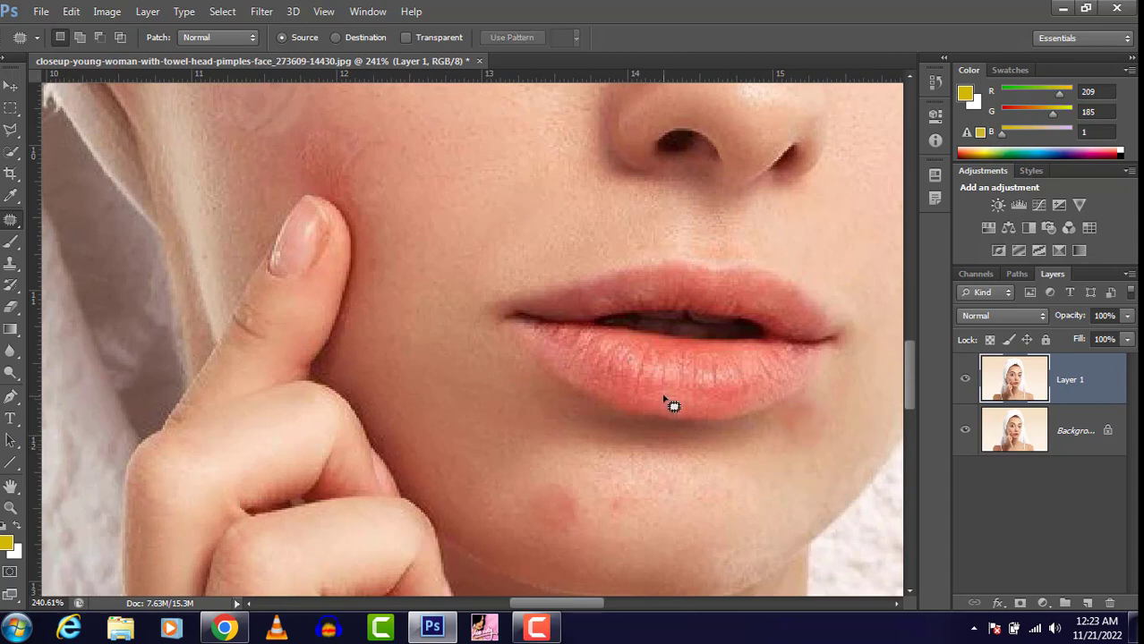
- Patch the remaining reddish mark on the chin with clear skin nearby and clear the selection
scroll(506, 439, "down", 5)
scroll(533, 237, "down", 5)
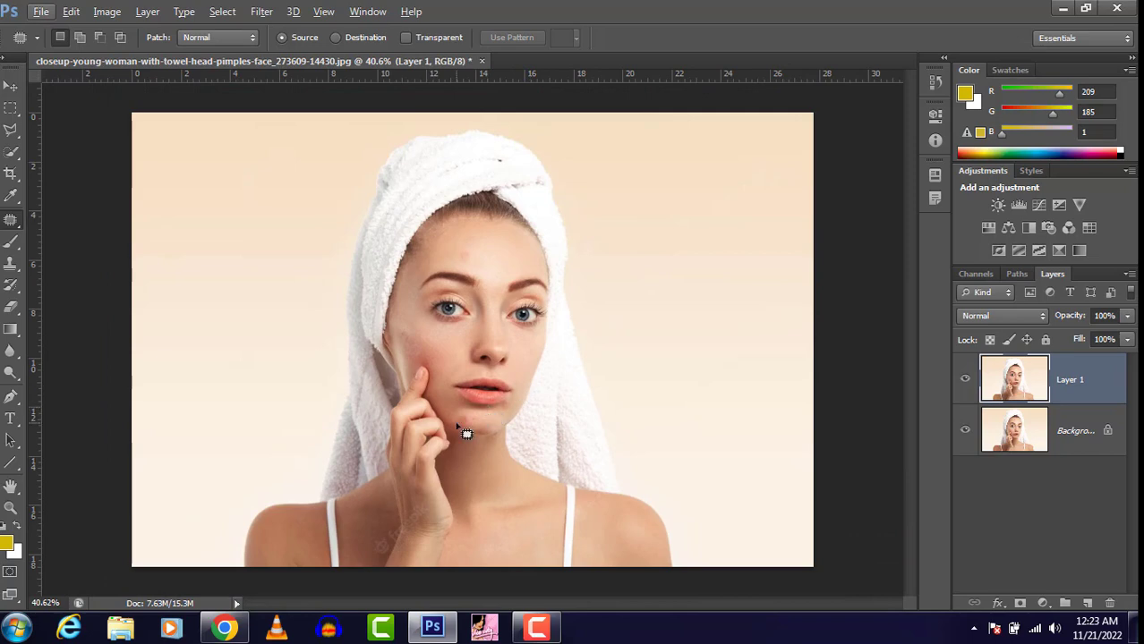
scroll(469, 432, "up", 4)
scroll(475, 438, "up", 3)
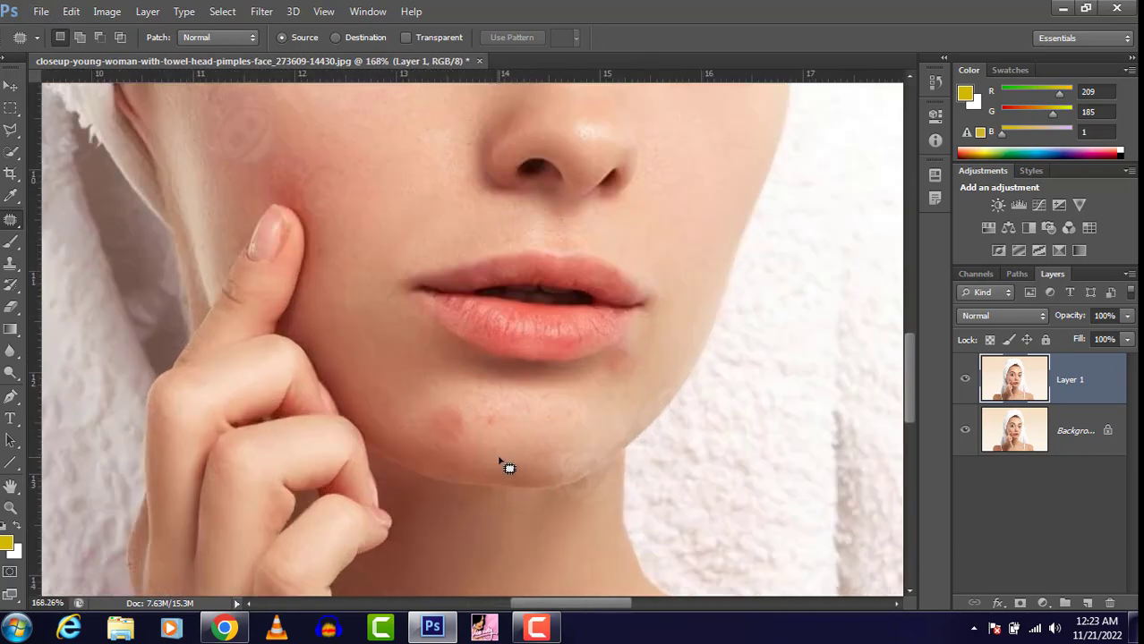
mouse_move(457, 412)
left_mouse_down()
mouse_move(411, 409)
mouse_move(406, 443)
mouse_move(453, 454)
mouse_move(462, 420)
mouse_move(451, 406)
mouse_move(377, 403)
left_mouse_up()
scroll(566, 417, "down", 2)
key("ctrl+d")
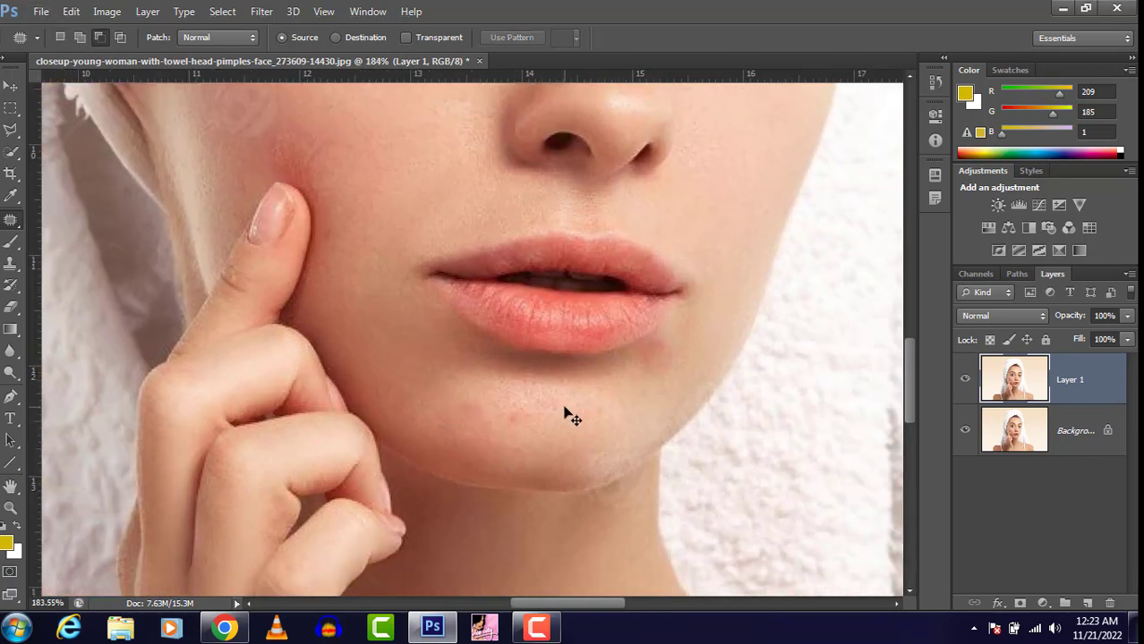
- Compare the whole face before and after patching by hiding and showing Layer 1
scroll(586, 414, "down", 4)
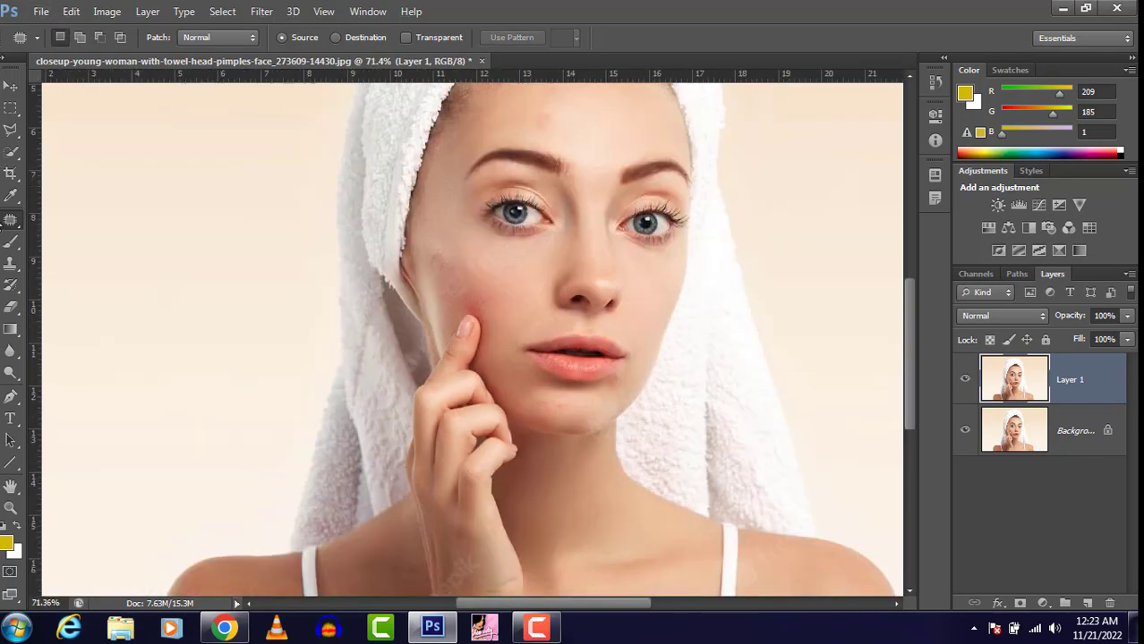
scroll(536, 269, "down", 2)
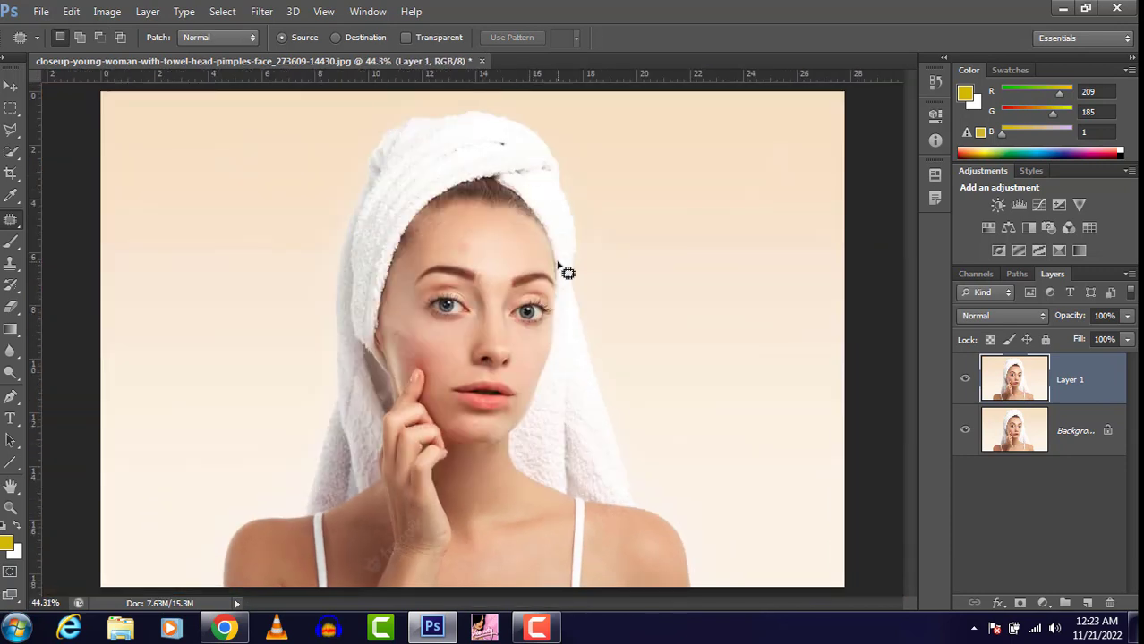
left_click(966, 382)
left_click(967, 382)
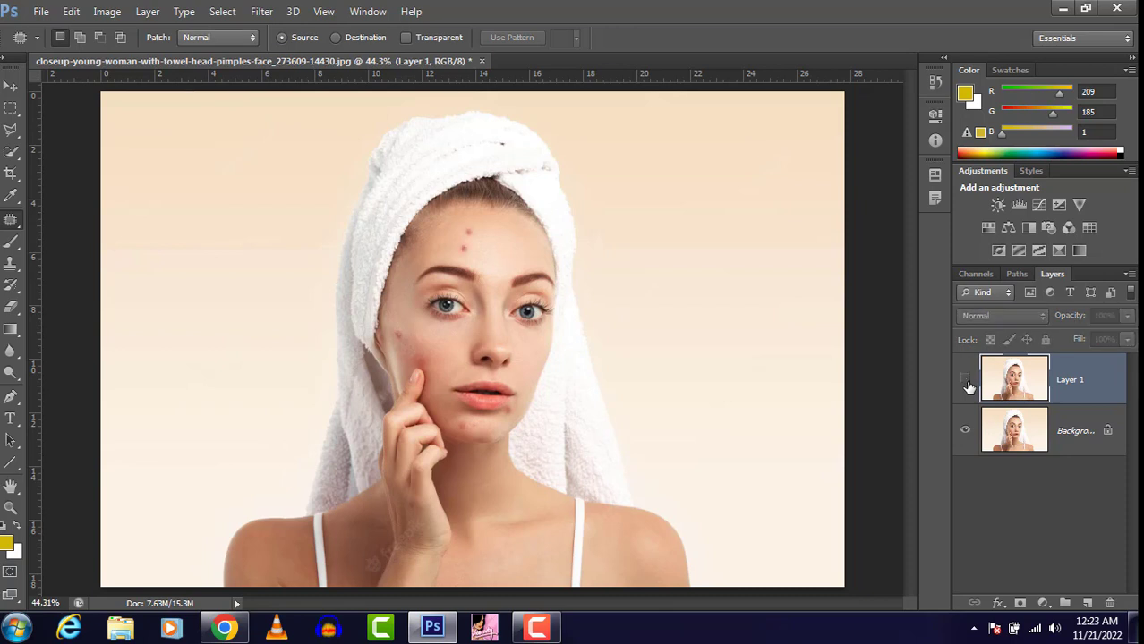
left_click(966, 383)
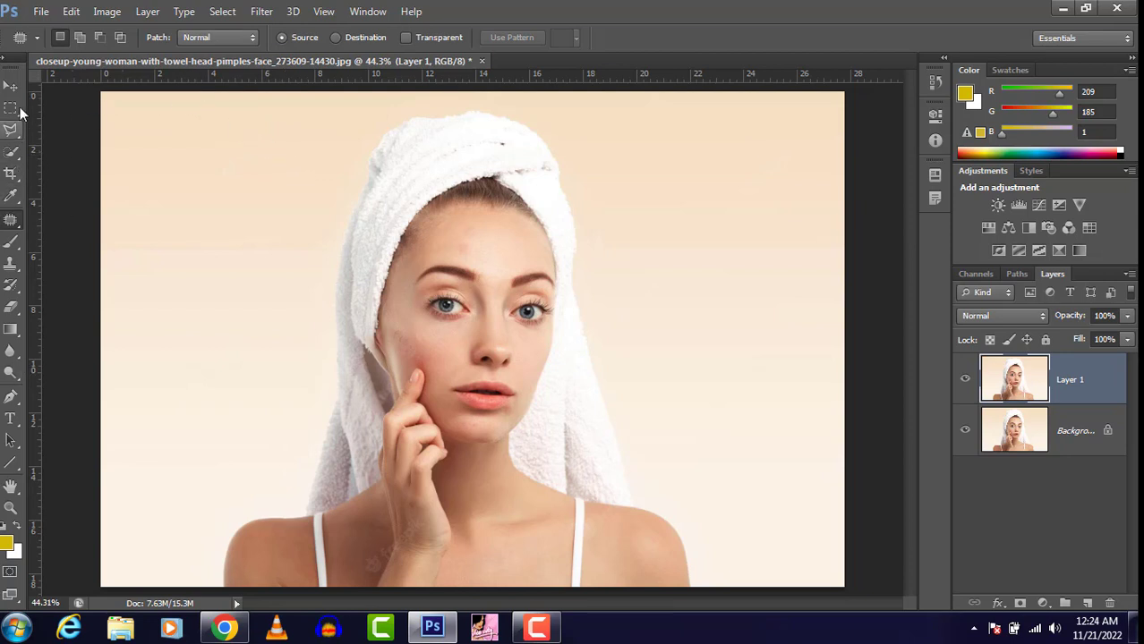
- Set the Patch Tool to Destination and outline a small area on the forehead
left_click(124, 39)
left_click(203, 39)
left_click(243, 38)
mouse_move(462, 238)
left_mouse_down()
mouse_move(452, 254)
mouse_move(461, 238)
mouse_move(472, 248)
left_mouse_up()
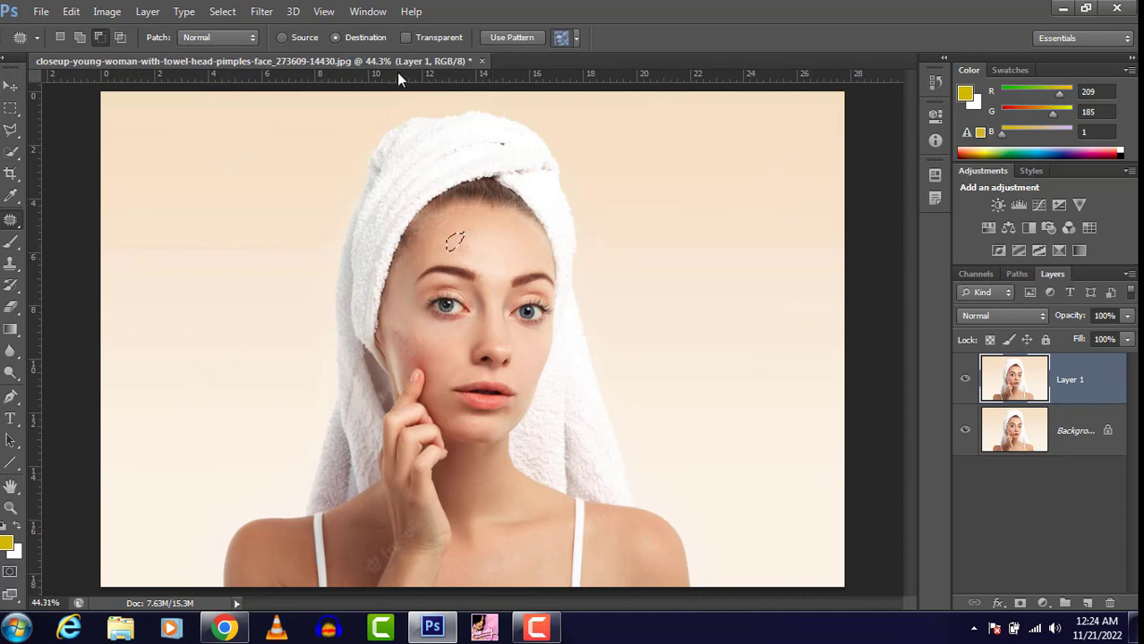
- Clear the forehead selection and replace the patched Layer 1 with a fresh duplicate of the Background layer
key("d")
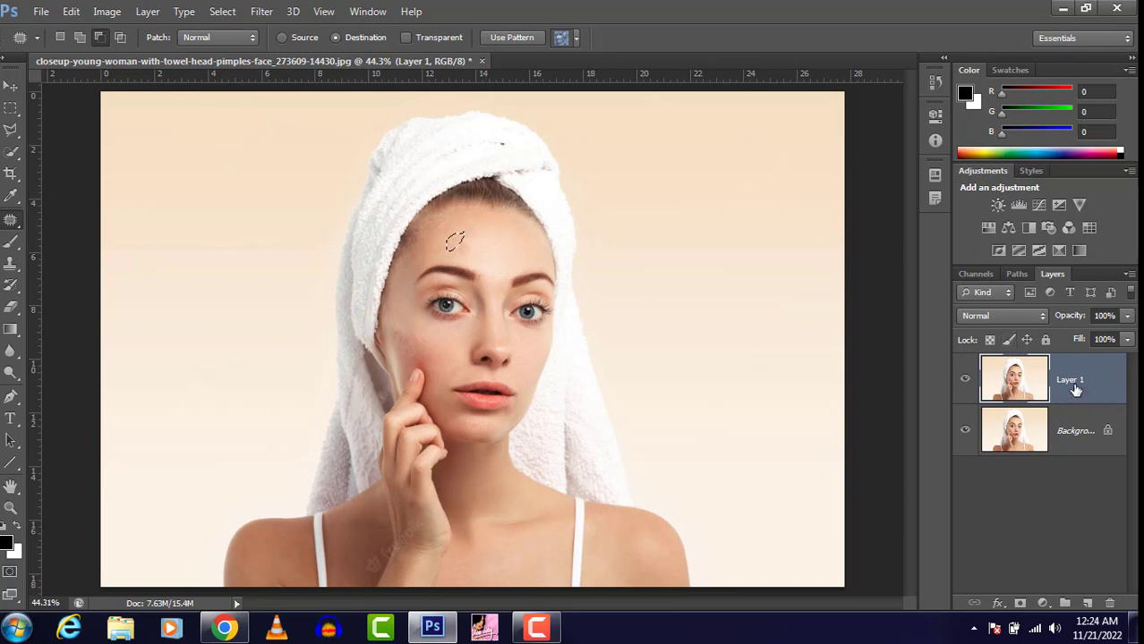
key("ctrl+d")
key("Delete")
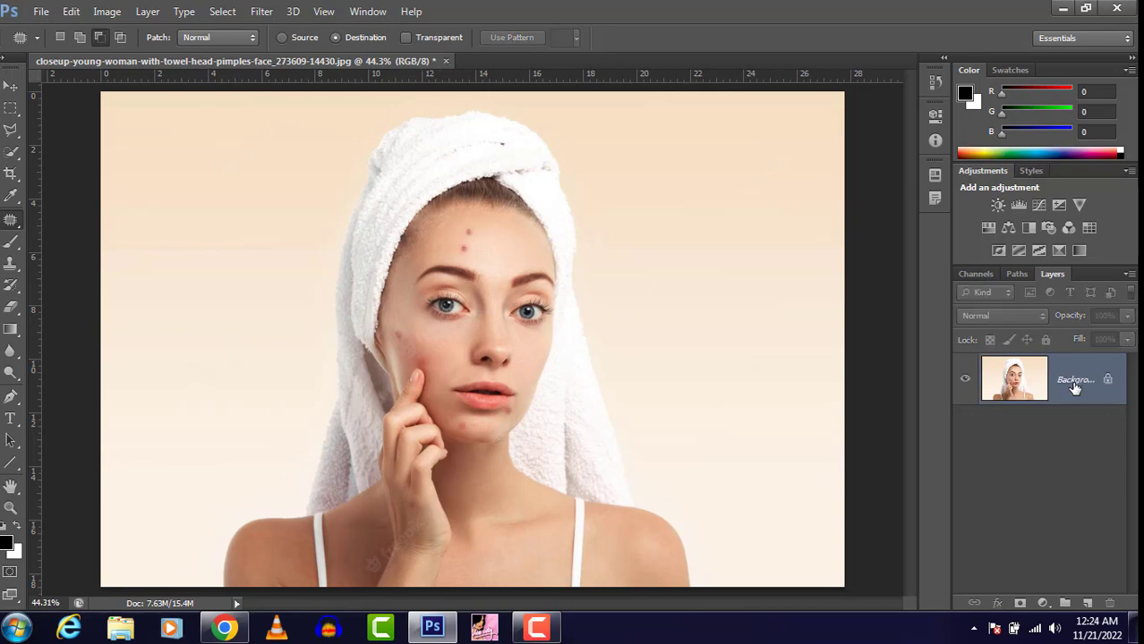
key("ctrl+j")
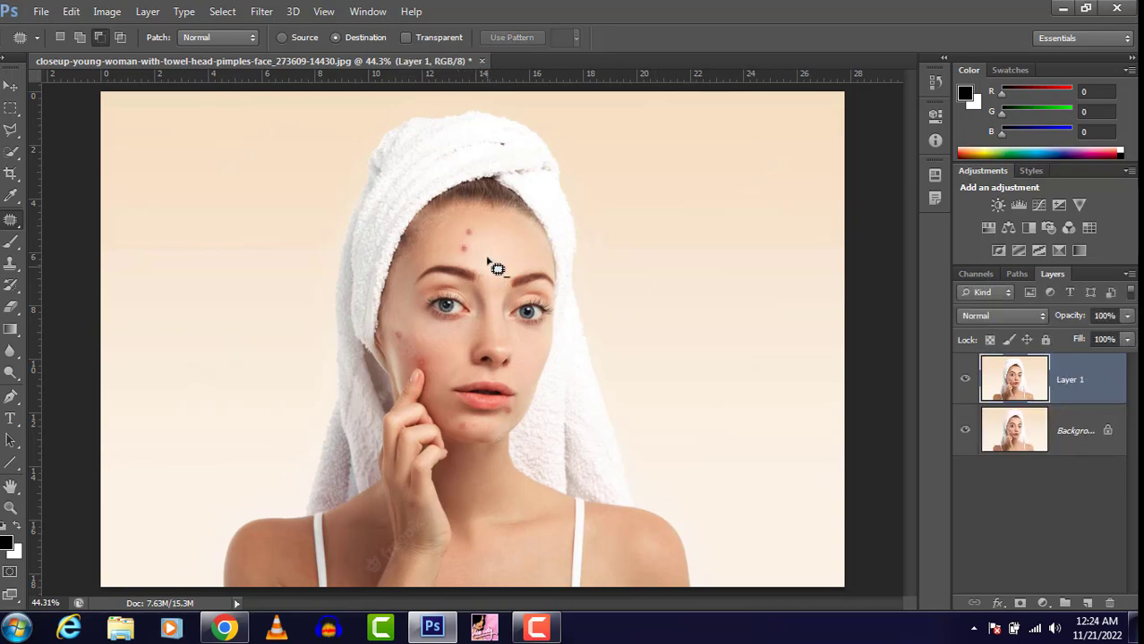
- Try patching the upper forehead pimple with adjacent skin in Source mode, undo the patch and clear the selection
scroll(489, 264, "up", 2)
scroll(492, 269, "up", 3)
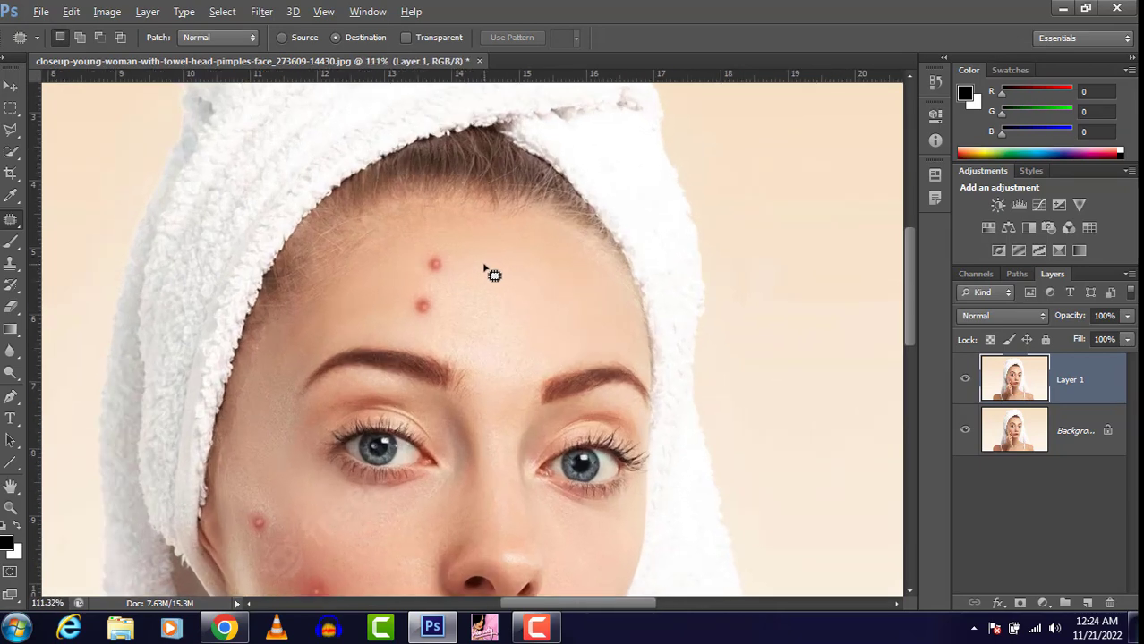
left_click(282, 38)
mouse_move(447, 255)
left_mouse_down()
mouse_move(425, 281)
mouse_move(445, 281)
mouse_move(442, 249)
mouse_move(469, 267)
left_mouse_up()
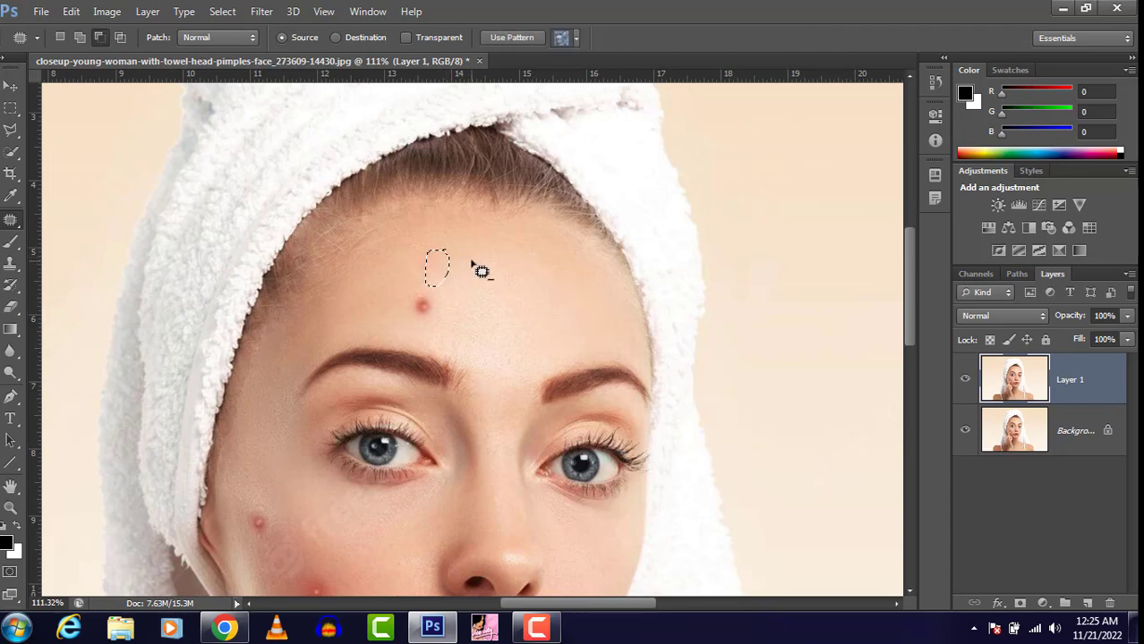
key("ctrl+z")
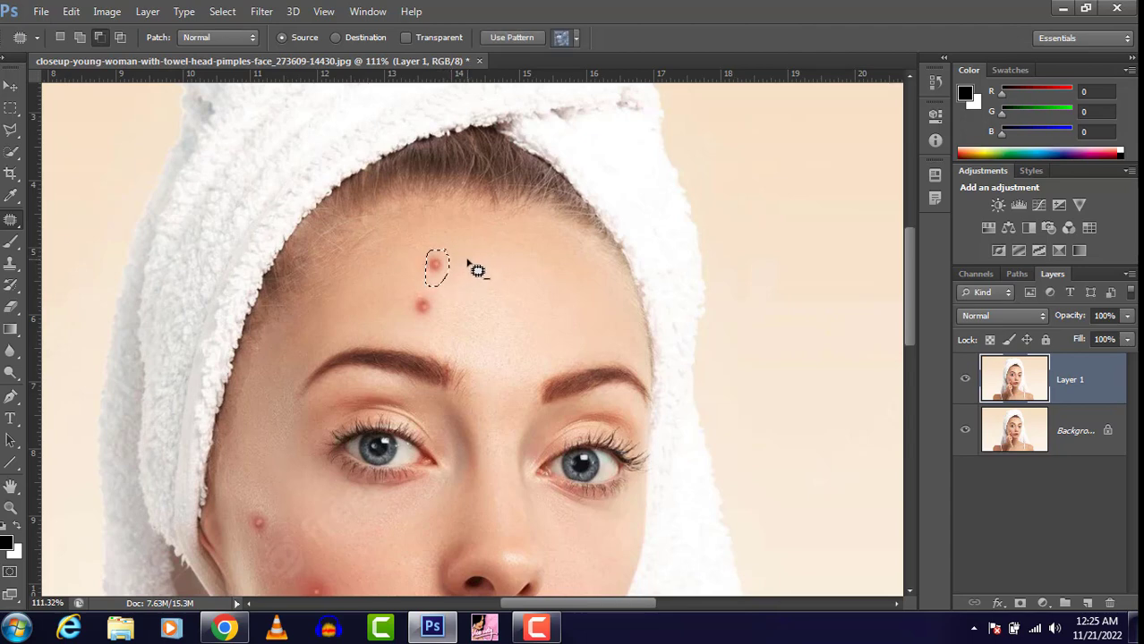
key("ctrl+d")
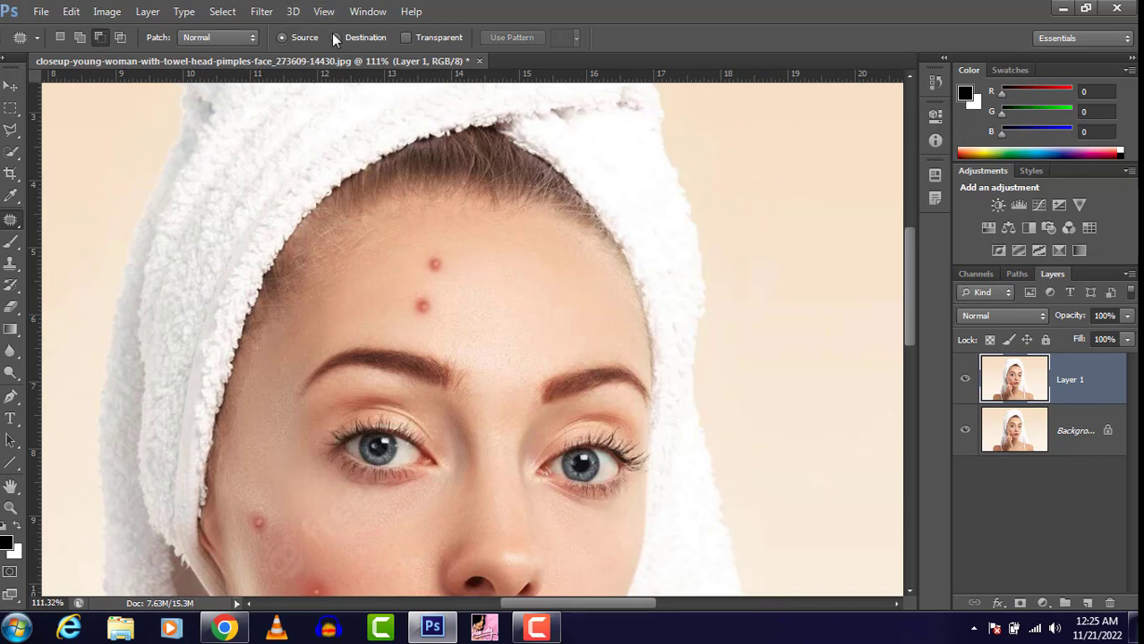
- Switch the Patch Tool to Destination, copy the upper forehead pimple to just above the gap between the eyebrows, and clear the selection
left_click(334, 37)
mouse_move(440, 255)
left_mouse_down()
mouse_move(428, 276)
mouse_move(444, 256)
left_mouse_up()
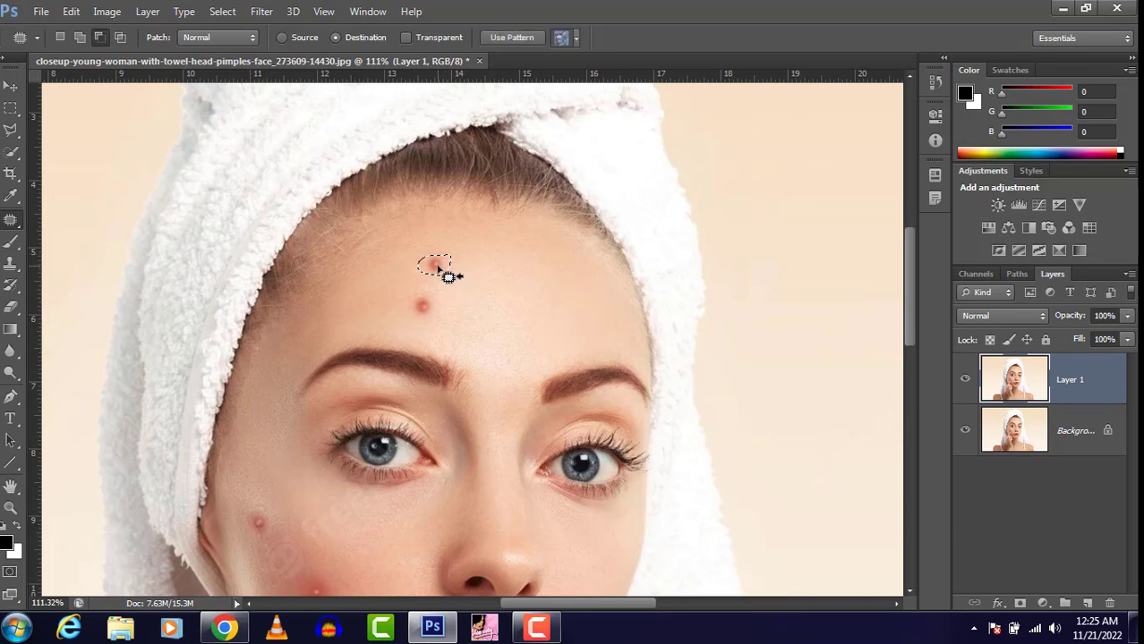
left_click_drag(439, 269, 507, 354)
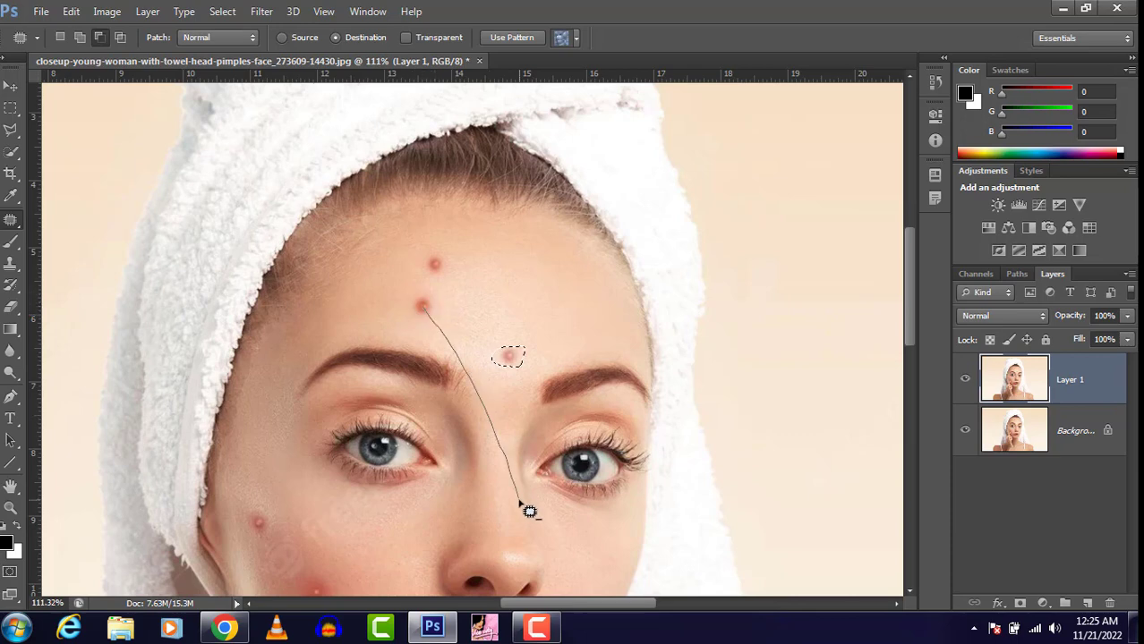
mouse_move(438, 301)
left_mouse_down()
mouse_move(410, 302)
mouse_move(422, 321)
mouse_move(439, 299)
mouse_move(410, 295)
mouse_move(407, 322)
mouse_move(421, 296)
left_mouse_up()
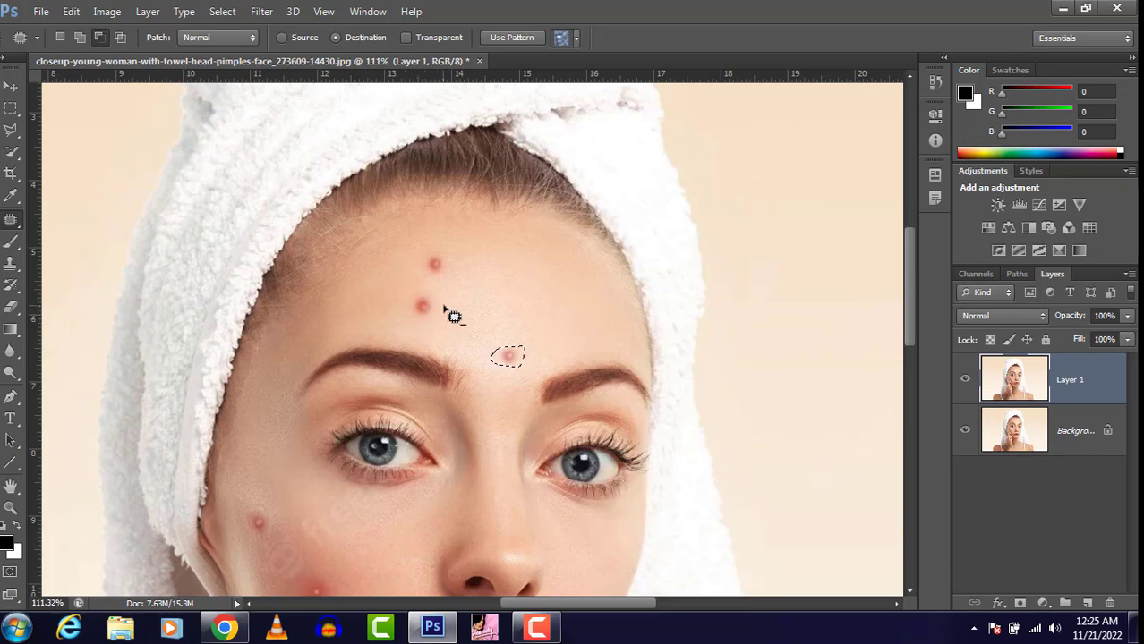
left_click(486, 339)
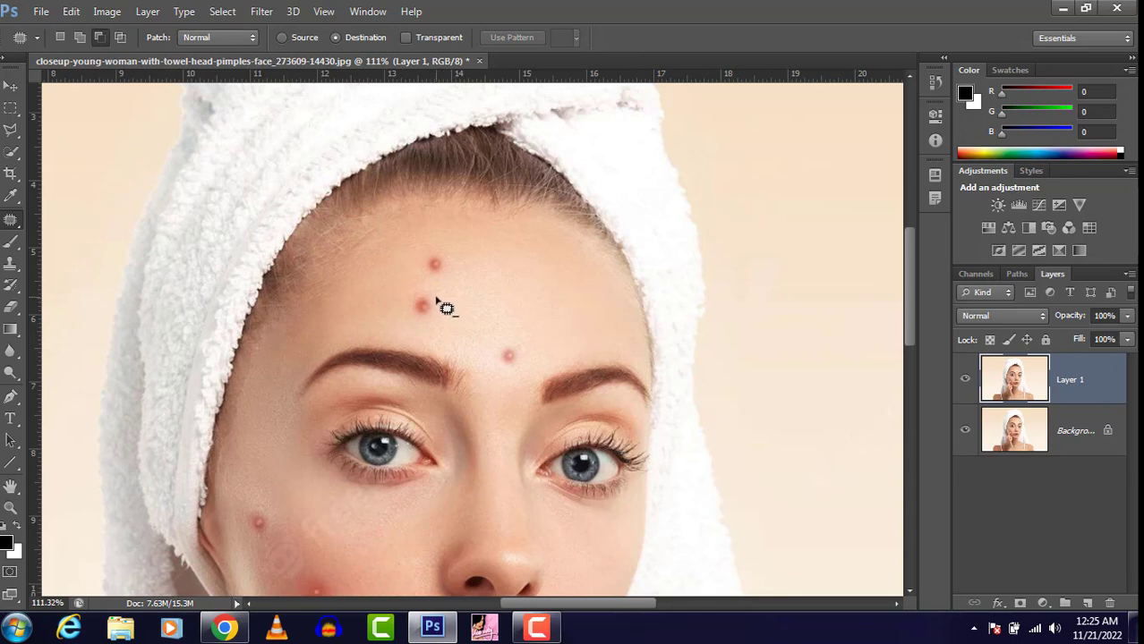
- Copy the lower forehead pimple onto the nose with the Patch Tool and clear the selection
mouse_move(436, 300)
left_mouse_down()
mouse_move(405, 297)
mouse_move(408, 315)
mouse_move(428, 317)
mouse_move(439, 298)
mouse_move(432, 292)
mouse_move(428, 314)
mouse_move(478, 377)
mouse_move(508, 523)
left_mouse_up()
mouse_move(439, 306)
left_mouse_down()
mouse_move(414, 319)
mouse_move(435, 310)
mouse_move(423, 299)
left_mouse_up()
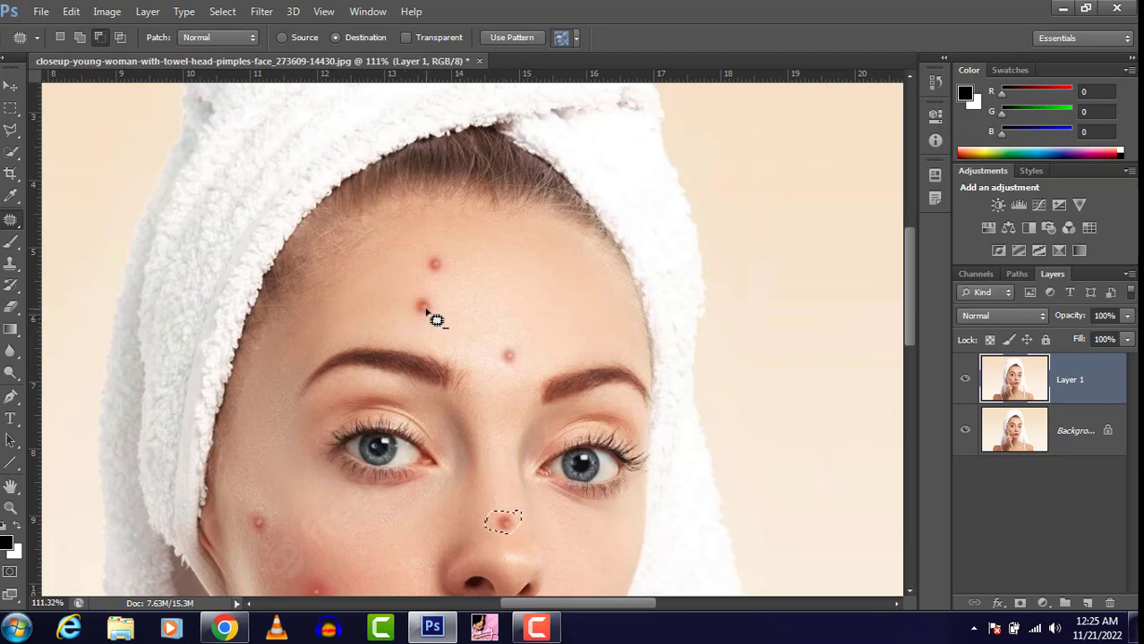
key("ctrl+d")
- Copy the outer cheek pimple near the towel up to the temple beside the eye and clear the selection
scroll(501, 399, "down", 3)
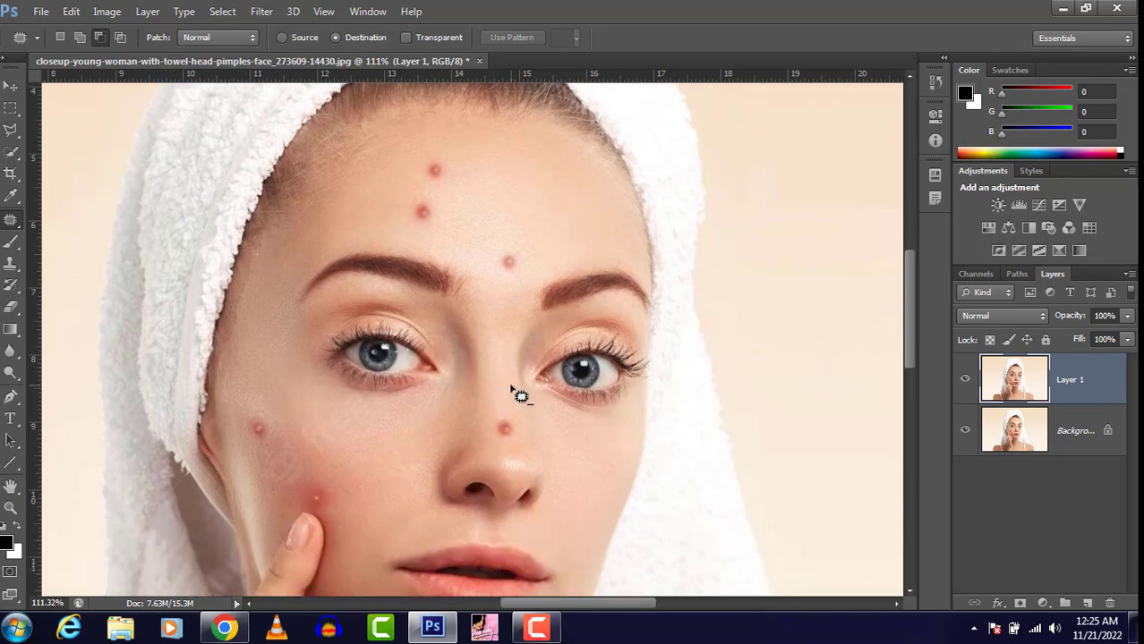
scroll(510, 390, "down", 1)
mouse_move(267, 378)
left_mouse_down()
mouse_move(249, 393)
mouse_move(273, 391)
mouse_move(259, 375)
mouse_move(263, 297)
left_mouse_up()
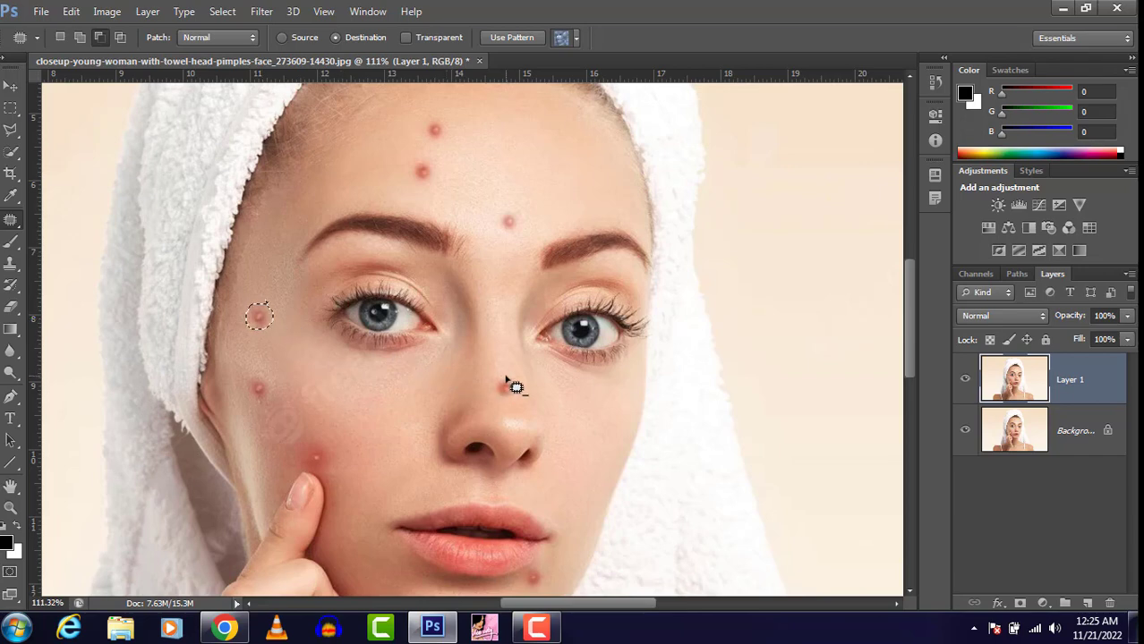
key("ctrl+d")
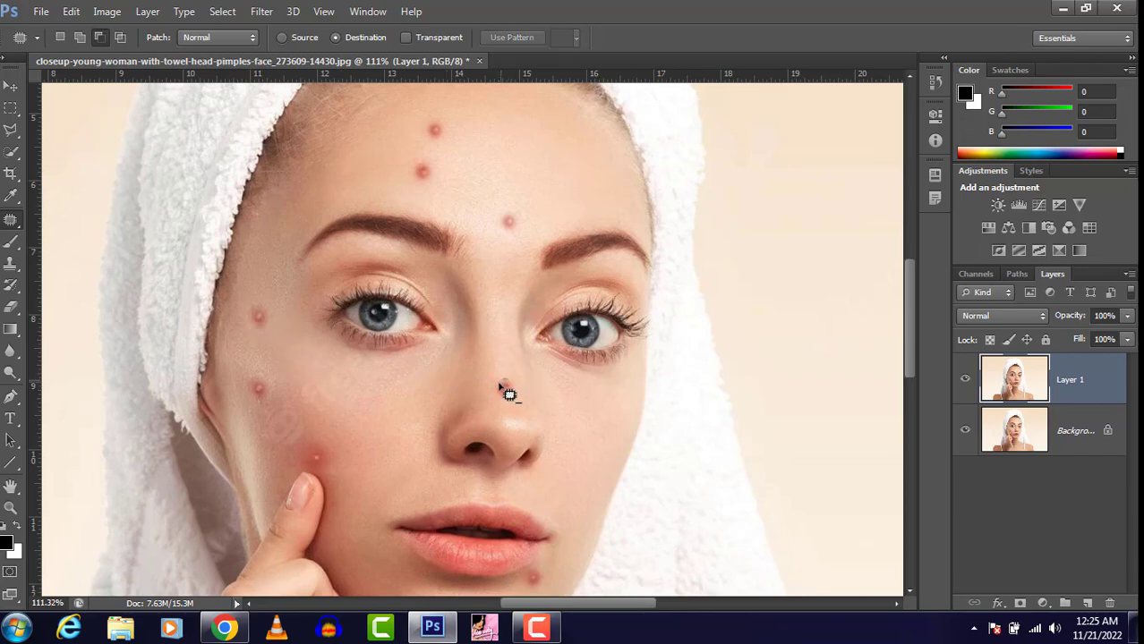
- Copy the pimple on the nose onto the opposite cheek and clear the selection
mouse_move(501, 387)
left_mouse_down()
mouse_move(501, 402)
mouse_move(512, 385)
mouse_move(506, 395)
mouse_move(596, 427)
left_mouse_up()
key("ctrl+d")
key("ctrl+d")
- Hide Layer 1 to compare the face with copied pimples against the original image
scroll(636, 433, "down", 5)
key("alt")
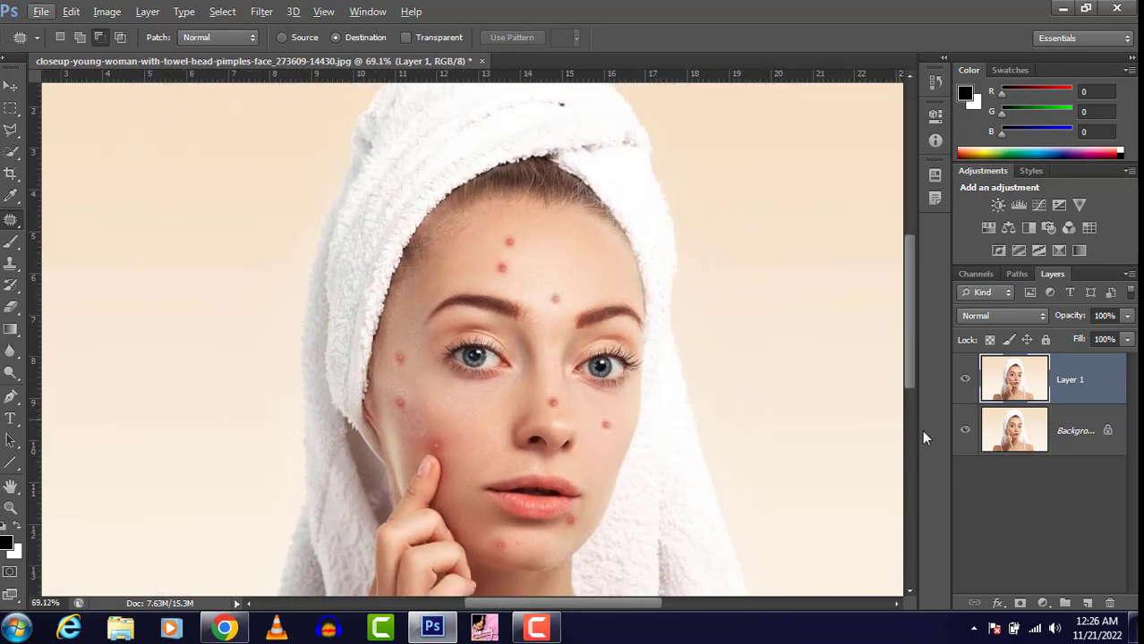
left_click(964, 379)
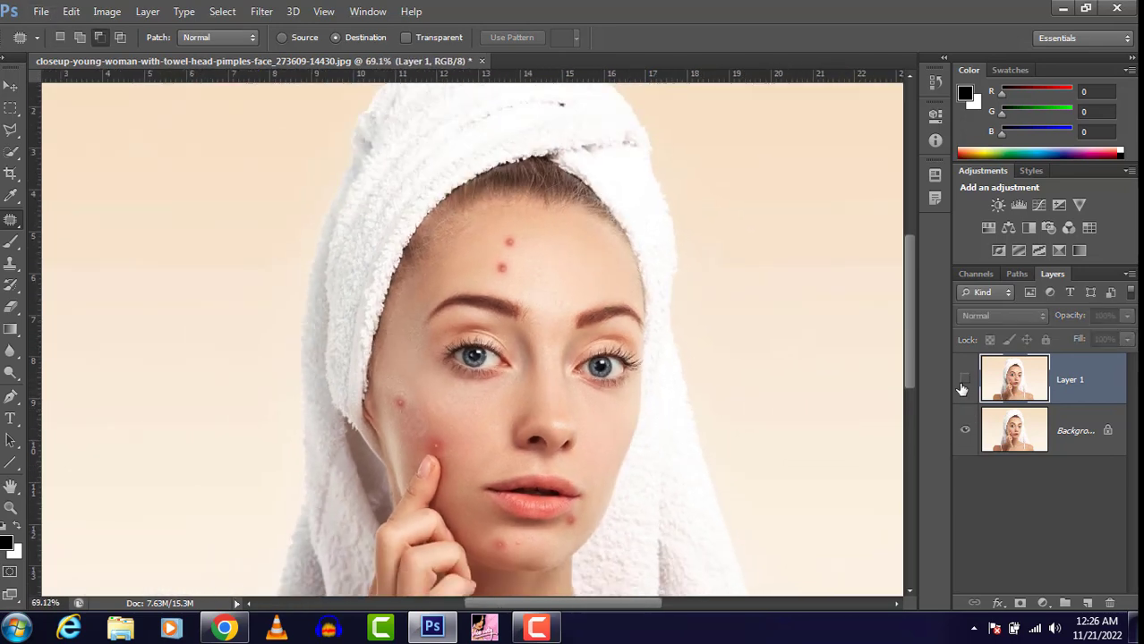
- Compare the face with and without the copied pimples by toggling Layer 1's visibility, and delete Layer 1
left_click(963, 383)
left_click(963, 383)
left_click(963, 383)
left_click(962, 383)
left_click(964, 381)
key("Delete")
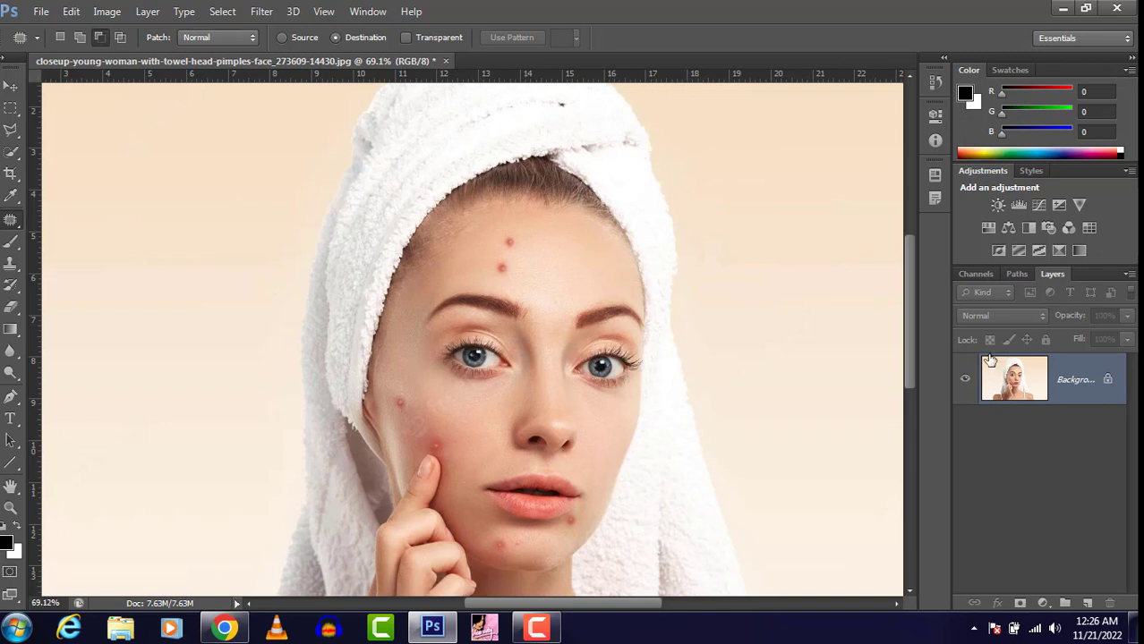
- Set the Patch Tool to Source mode and close the towel portrait without saving its changes
left_click(284, 41)
left_click(446, 63)
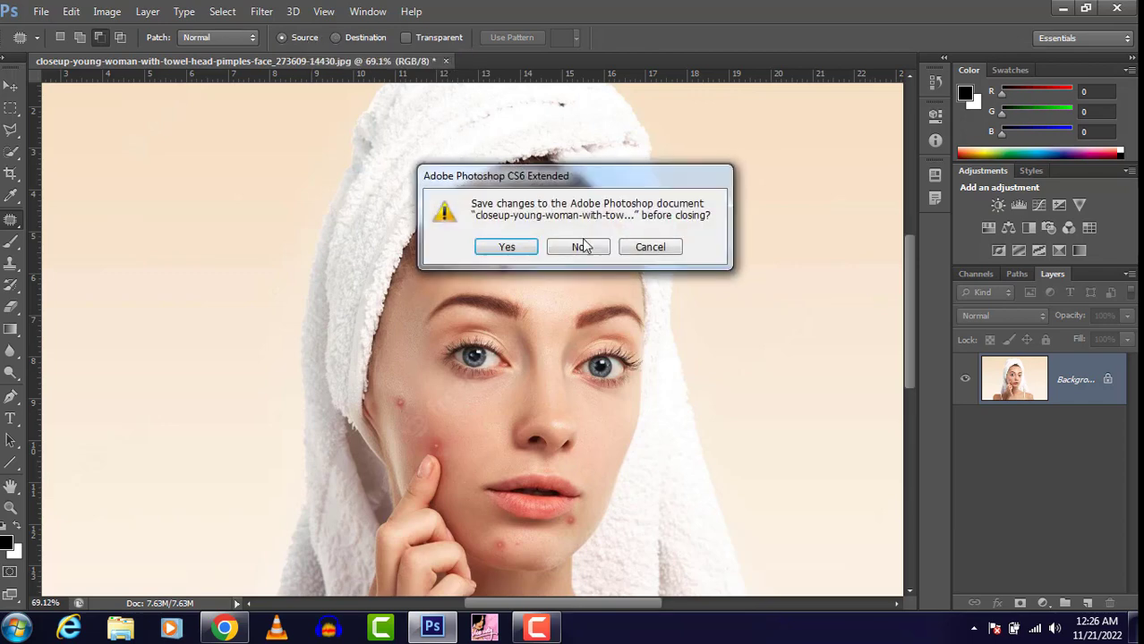
left_click(584, 250)
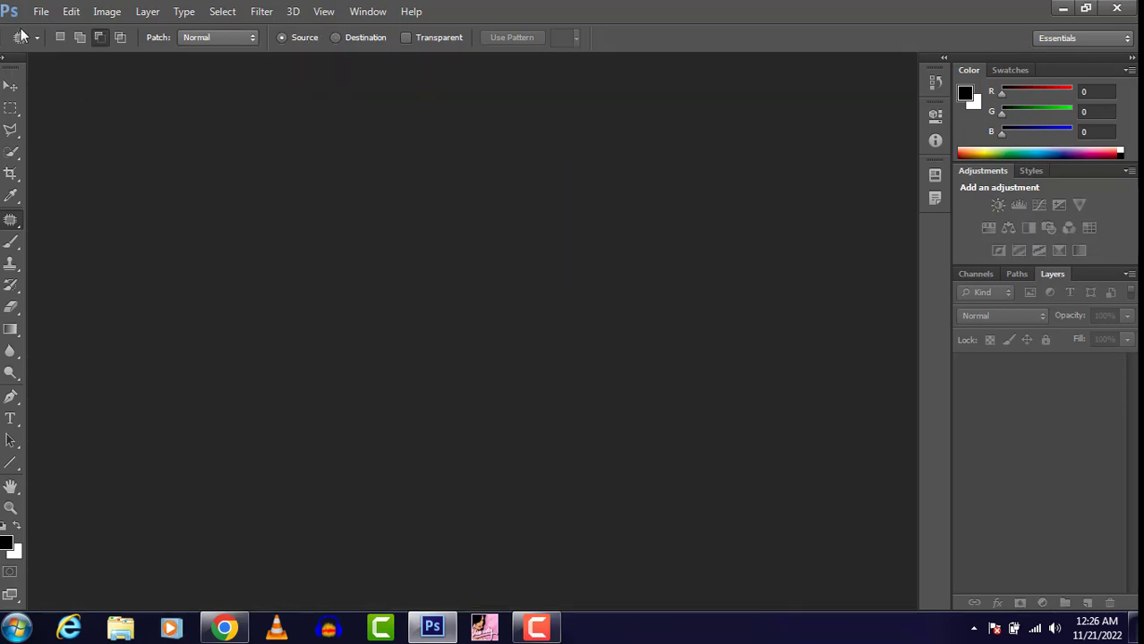
left_click(42, 12)
left_click(66, 48)
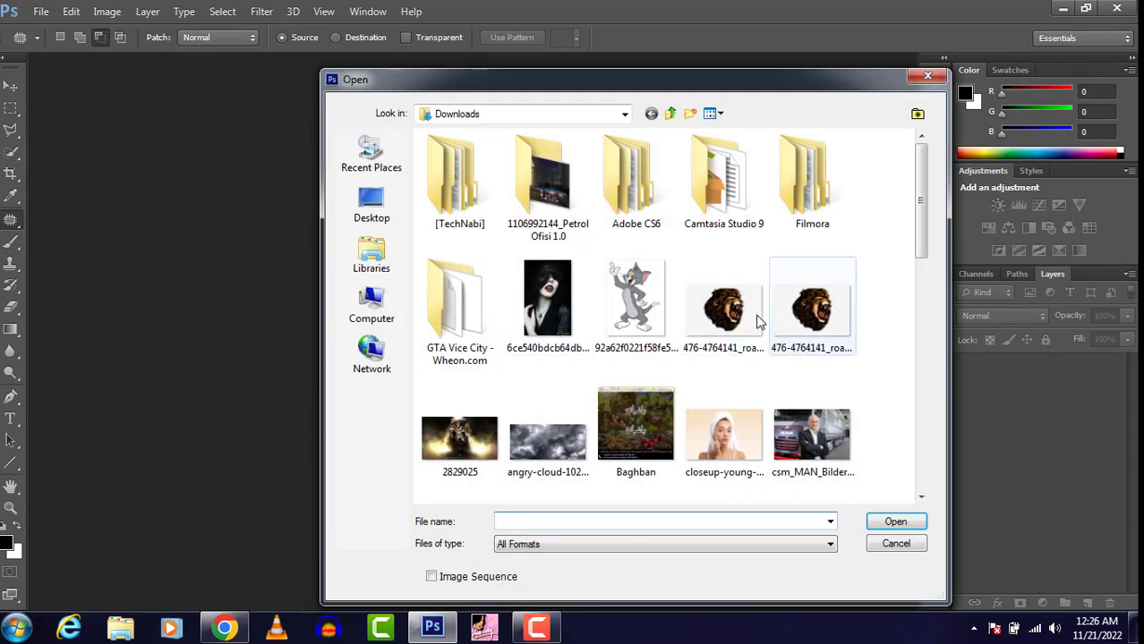
left_click(723, 313)
scroll(723, 318, "down", 5)
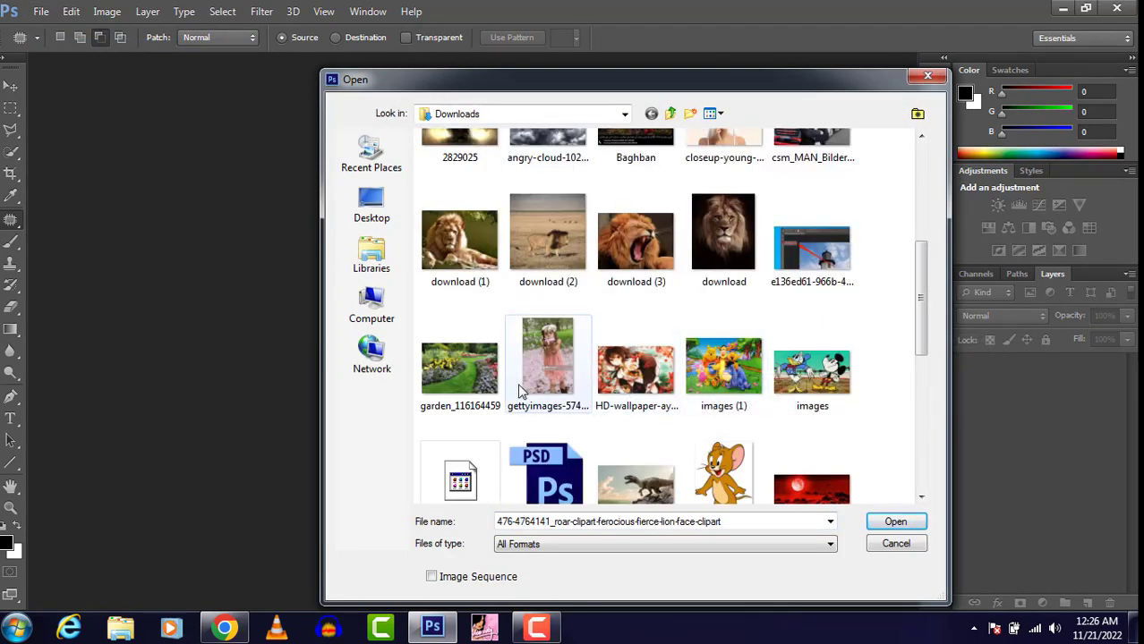
left_click(547, 375)
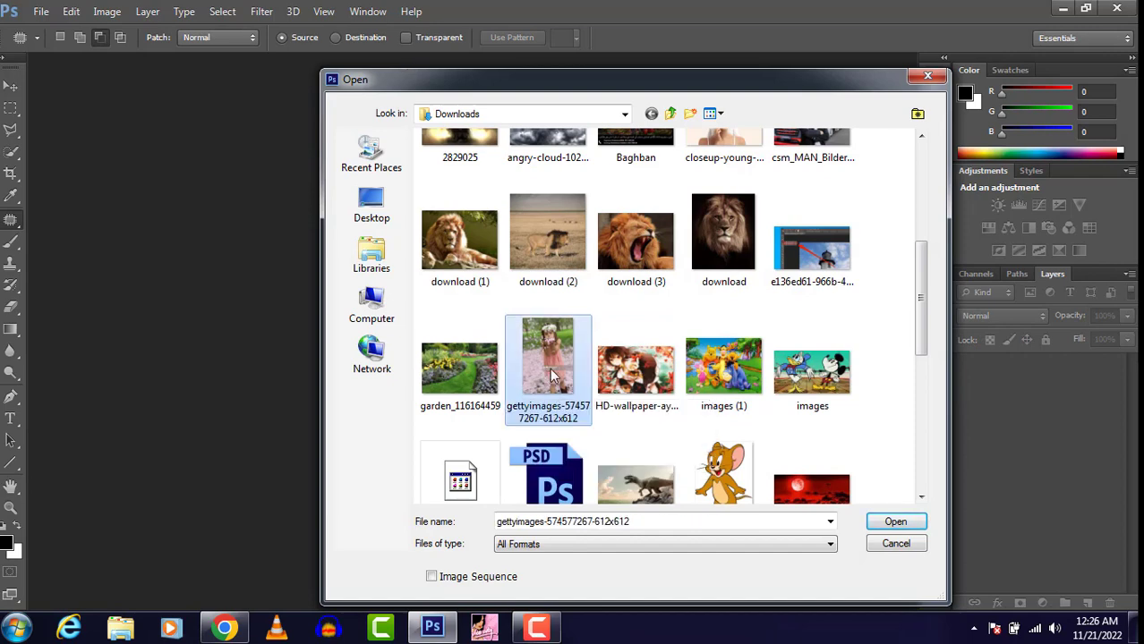
left_click(895, 522)
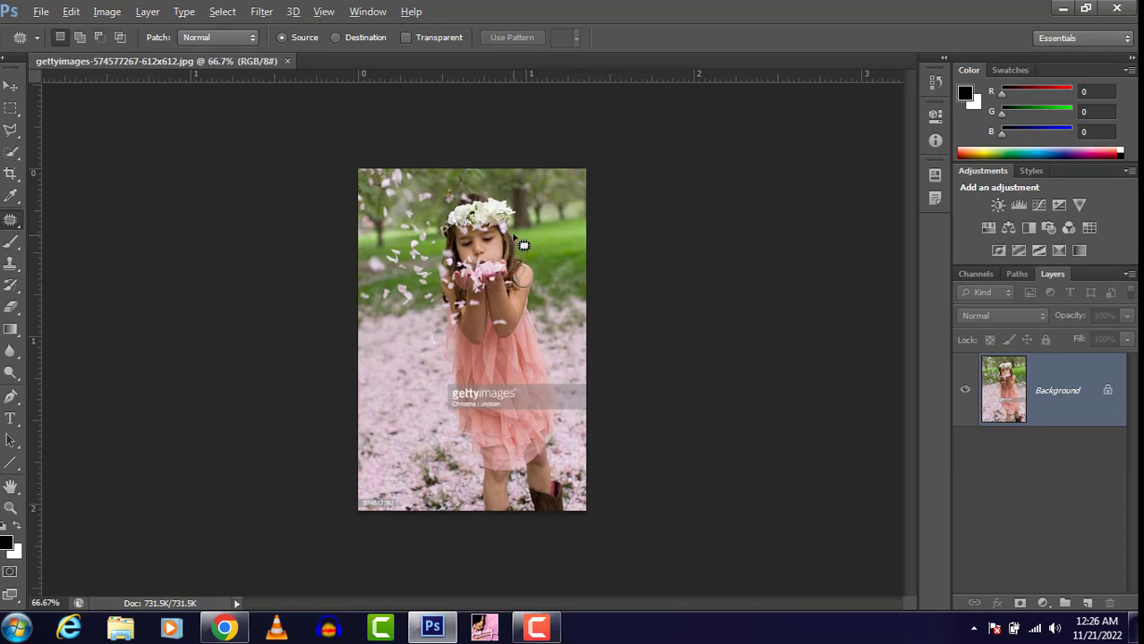
- Duplicate the Background layer of the girl's photo as a working copy for the retouching
scroll(524, 287, "up", 4)
scroll(556, 211, "up", 1)
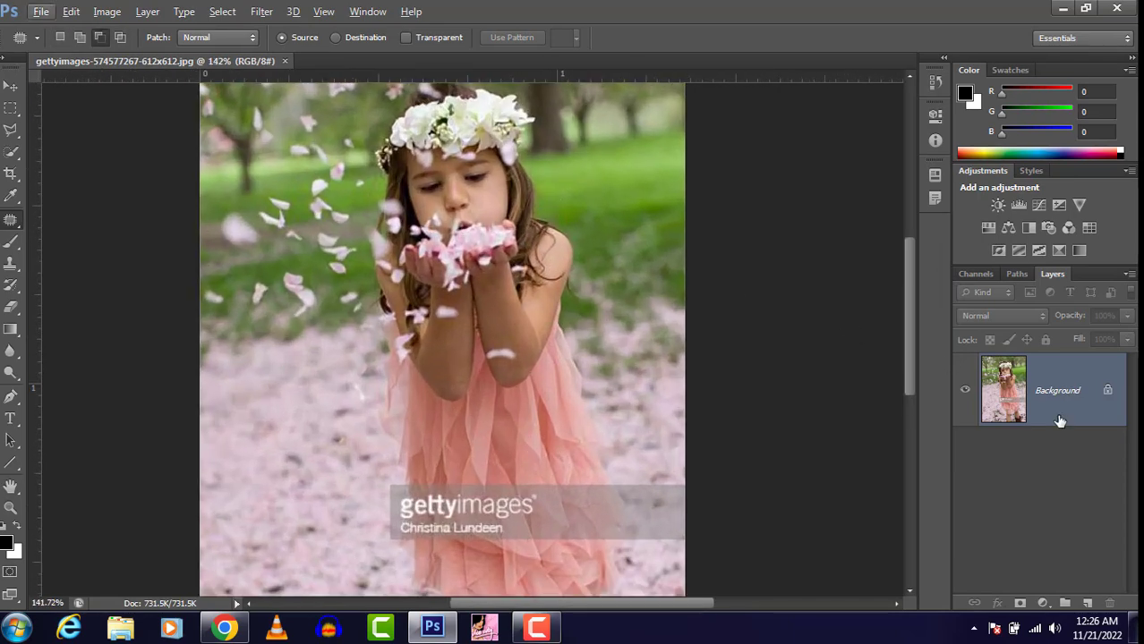
key("ctrl+j")
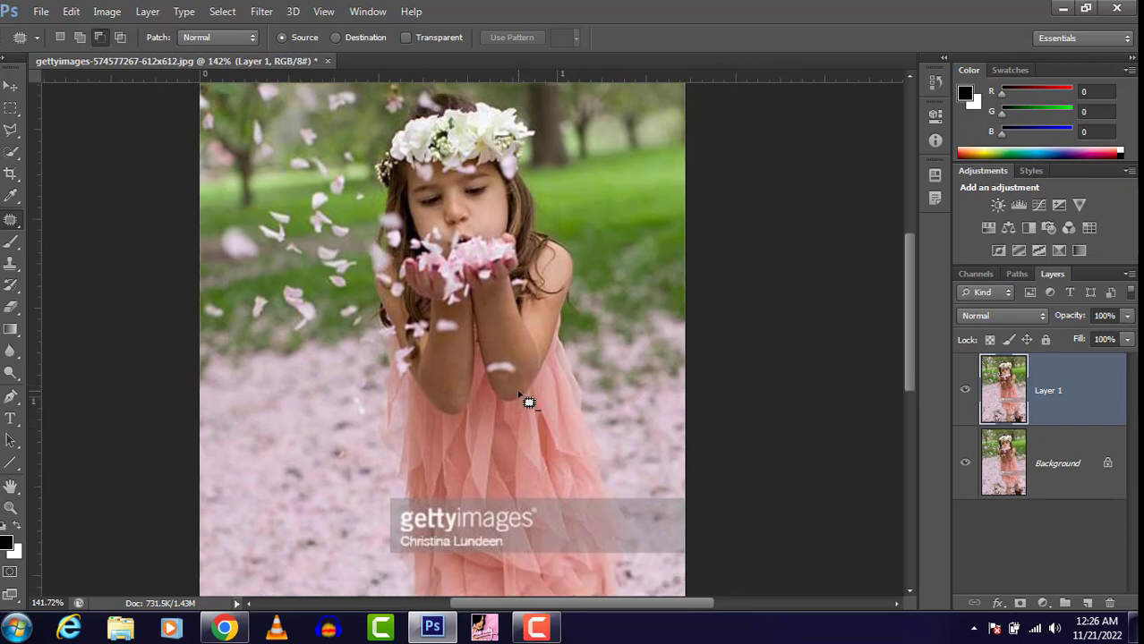
- Remove the petal beside the girl's elbow by patching it with skin from just above, and clear the selection
scroll(534, 391, "up", 3)
scroll(535, 391, "up", 2)
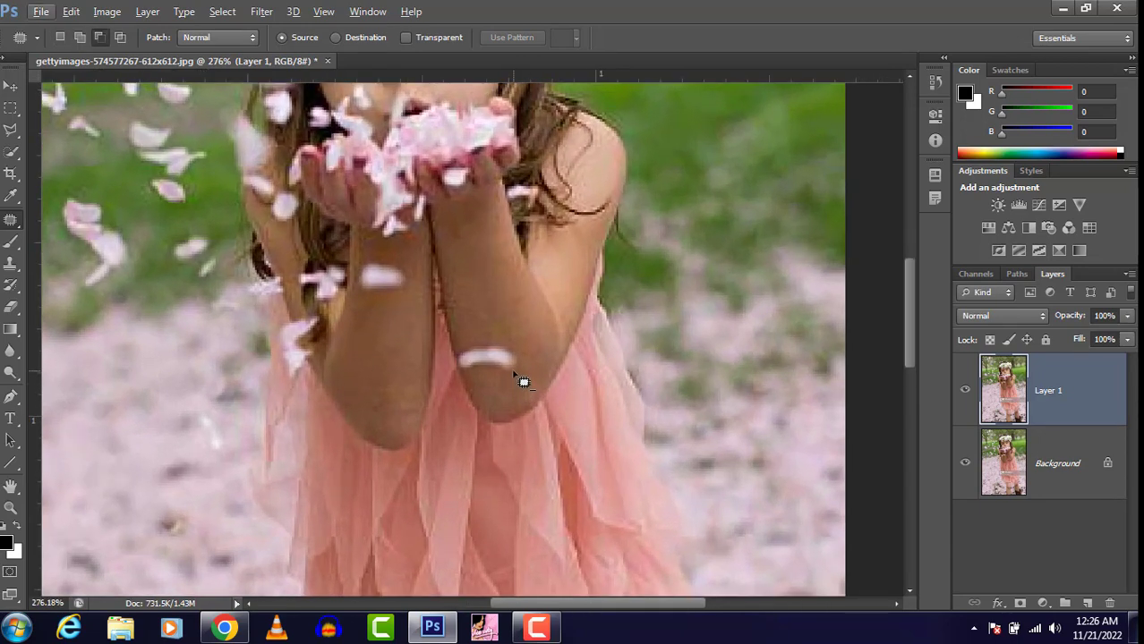
left_click(509, 368)
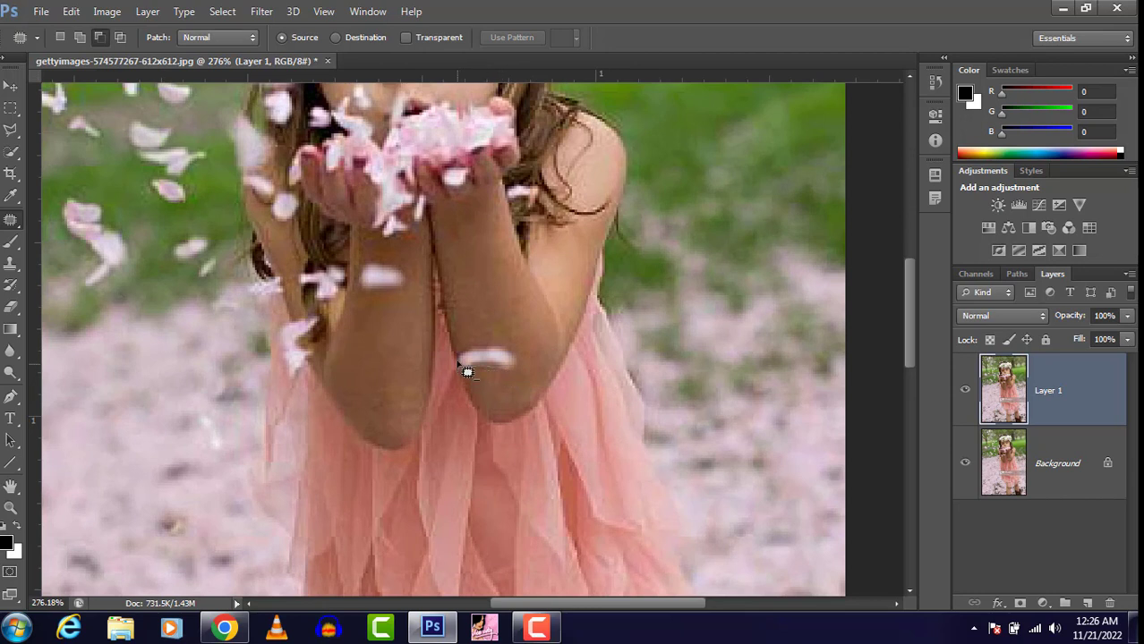
mouse_move(466, 371)
left_mouse_down()
mouse_move(511, 353)
mouse_move(523, 375)
mouse_move(506, 381)
left_mouse_up()
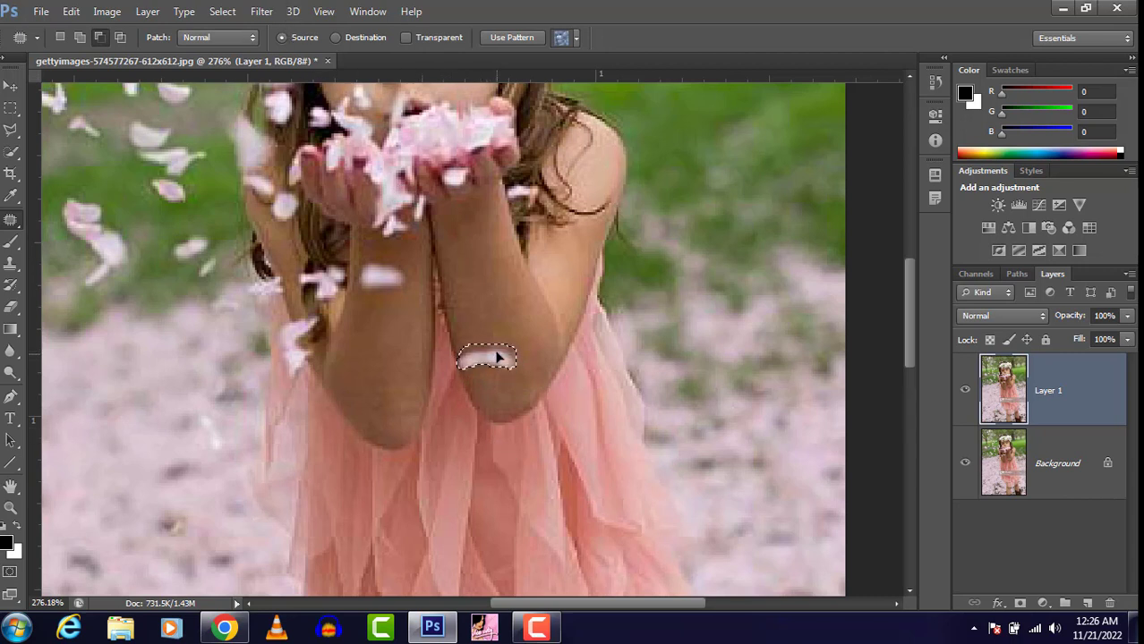
left_click_drag(498, 360, 497, 330)
key("ctrl+d")
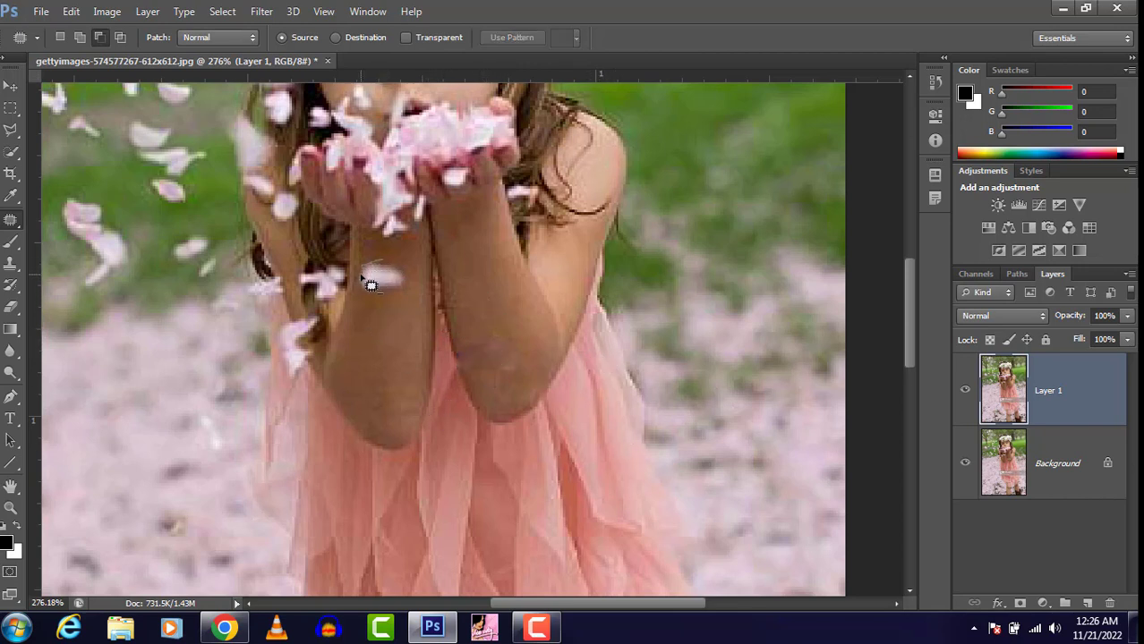
- Try to patch the petal on the girl's other forearm with skin from below it, and undo the patch
mouse_move(418, 289)
left_mouse_down()
mouse_move(390, 268)
mouse_move(408, 275)
mouse_move(393, 321)
left_mouse_up()
key("ctrl+d")
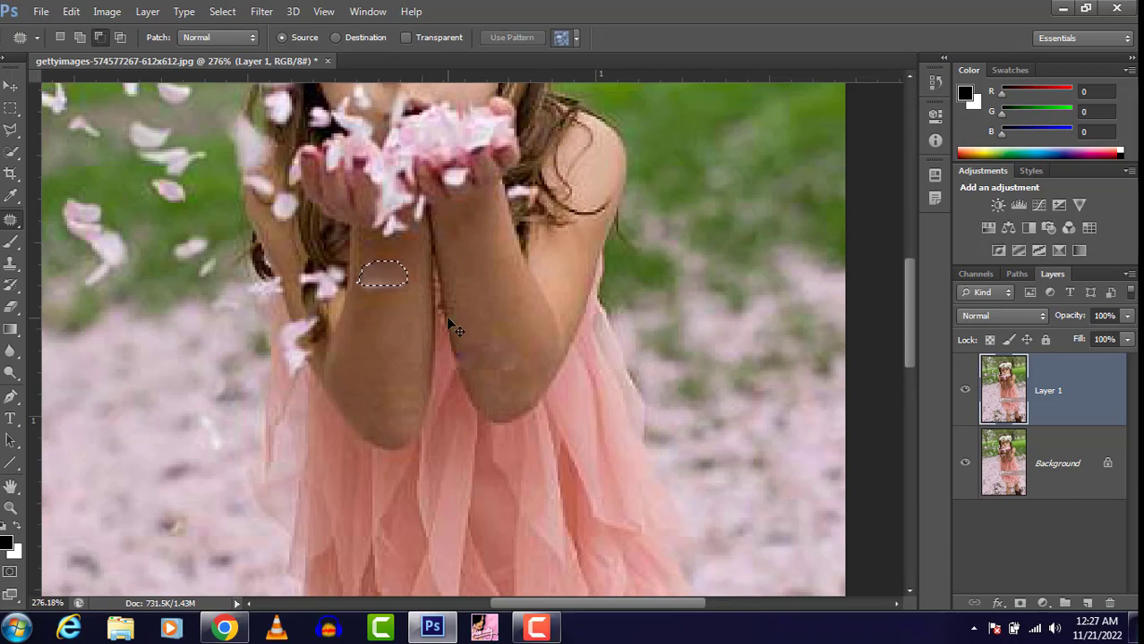
key("ctrl+z")
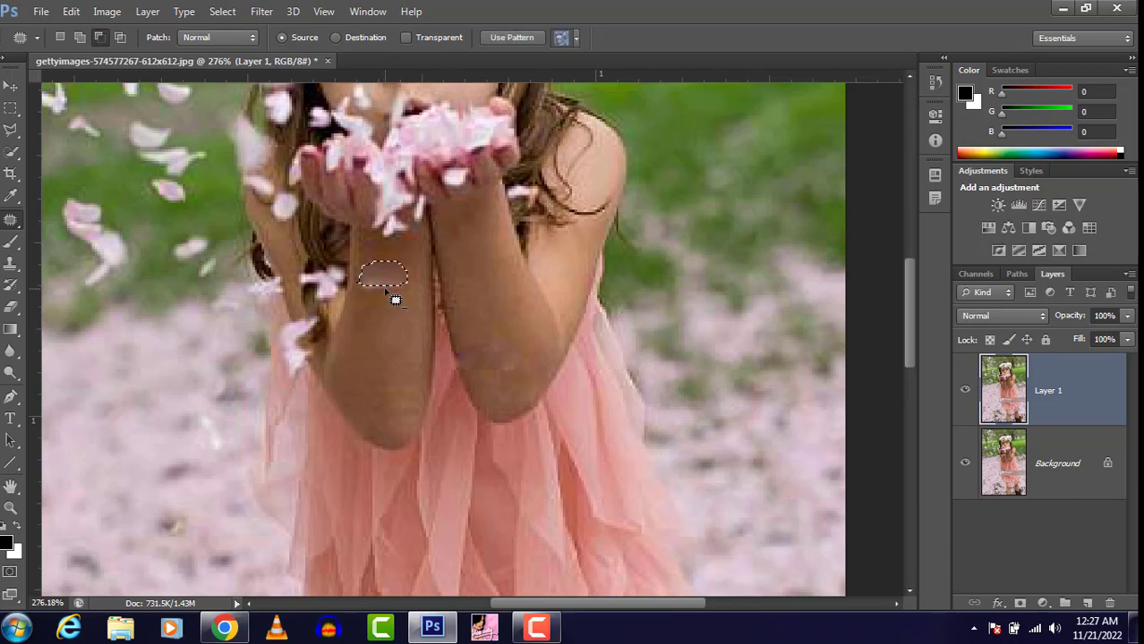
key("ctrl+alt+z")
key("ctrl+alt+z")
- Outline the forearm petal closely, patch it with clean skin from lower on the arm, and clear the selection
scroll(362, 268, "up", 6)
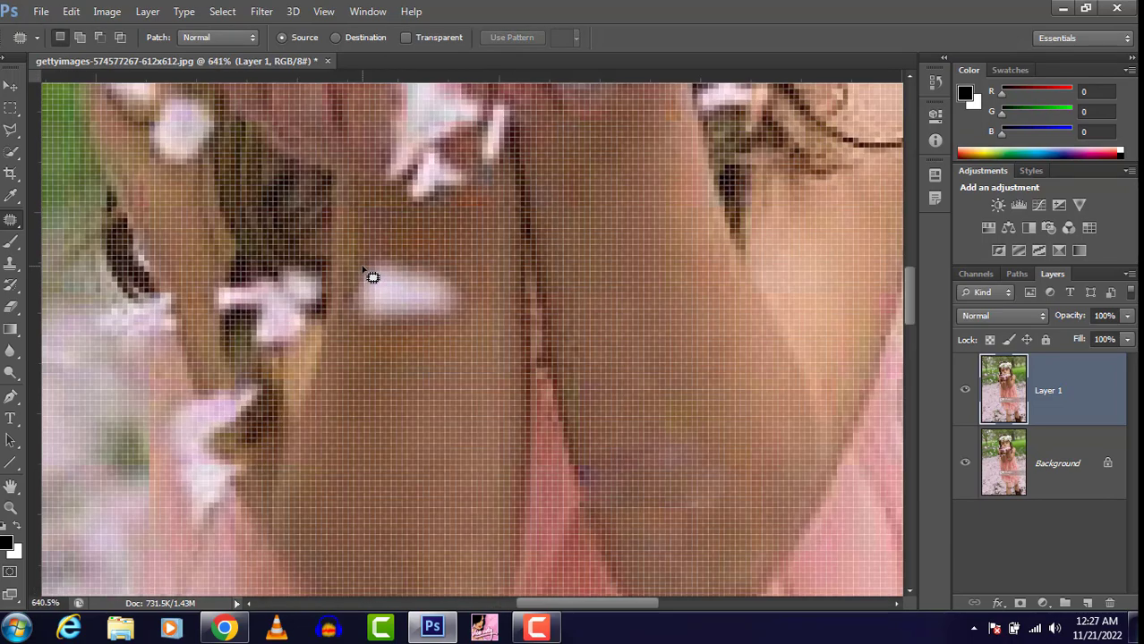
scroll(371, 277, "up", 2)
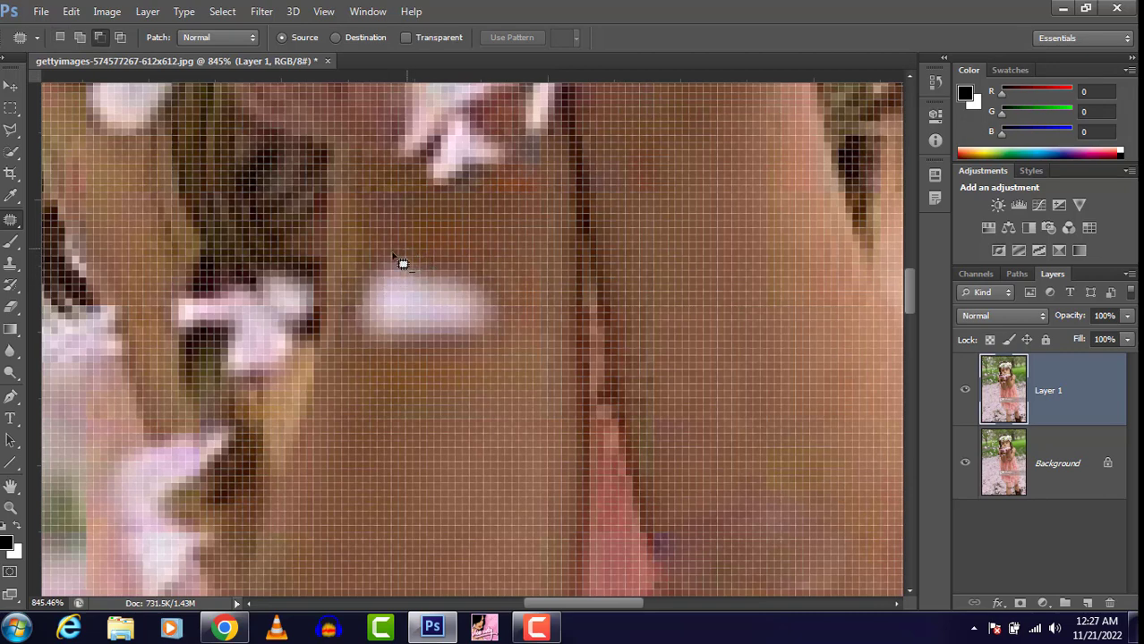
mouse_move(364, 273)
left_mouse_down()
mouse_move(346, 332)
mouse_move(395, 350)
mouse_move(447, 353)
left_mouse_up()
mouse_move(520, 310)
left_mouse_down()
mouse_move(407, 247)
mouse_move(416, 411)
left_mouse_up()
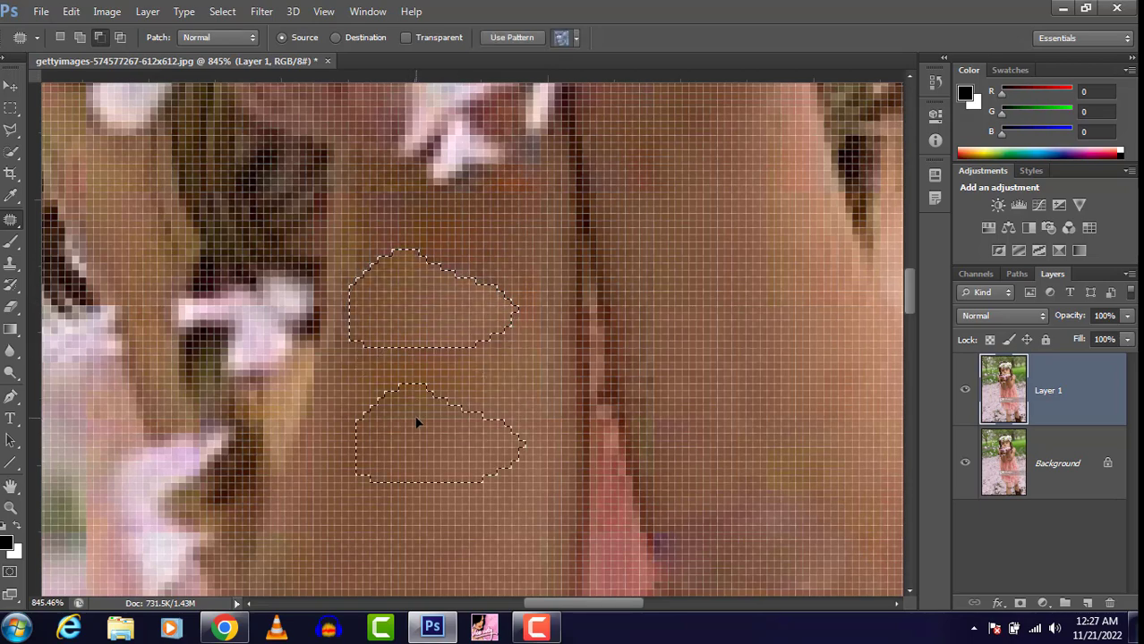
key("ctrl+d")
- Remove the single petal floating above the double petal beside the girl's hair, using nearby clean grass, and clear the selection
scroll(453, 368, "down", 2)
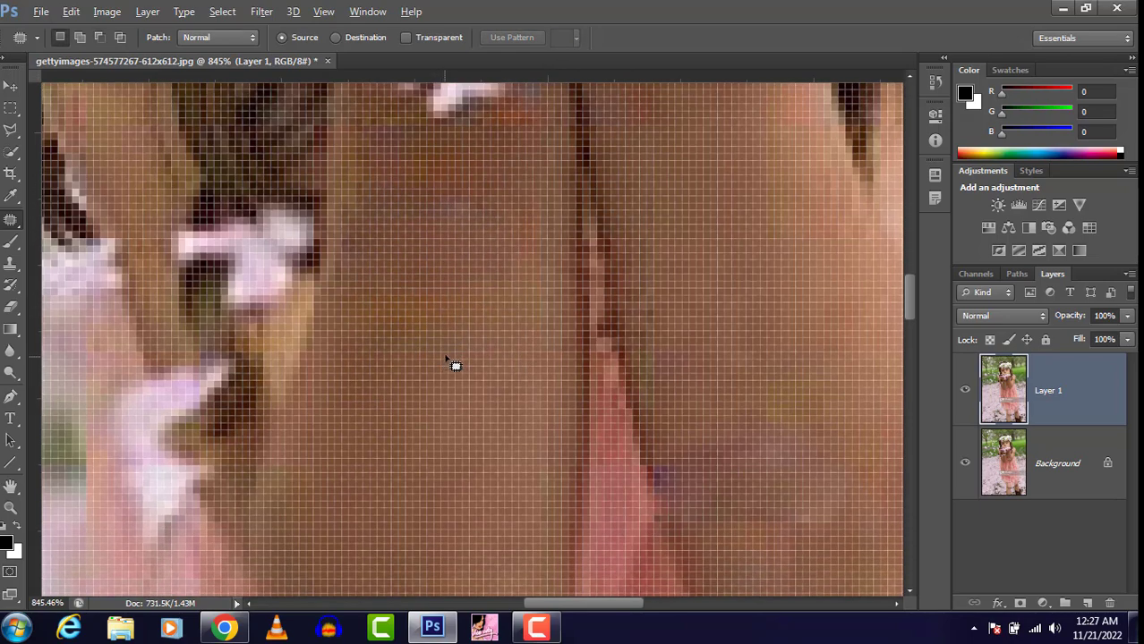
scroll(454, 362, "down", 3)
scroll(456, 362, "down", 1)
scroll(456, 356, "down", 5)
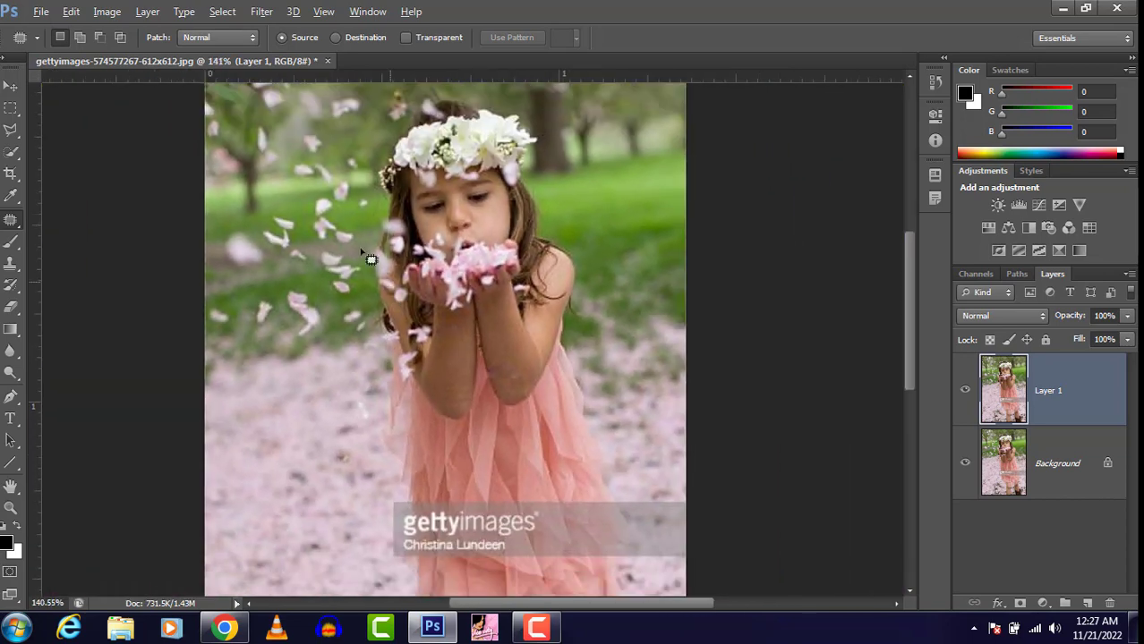
scroll(352, 252, "up", 6)
key("alt")
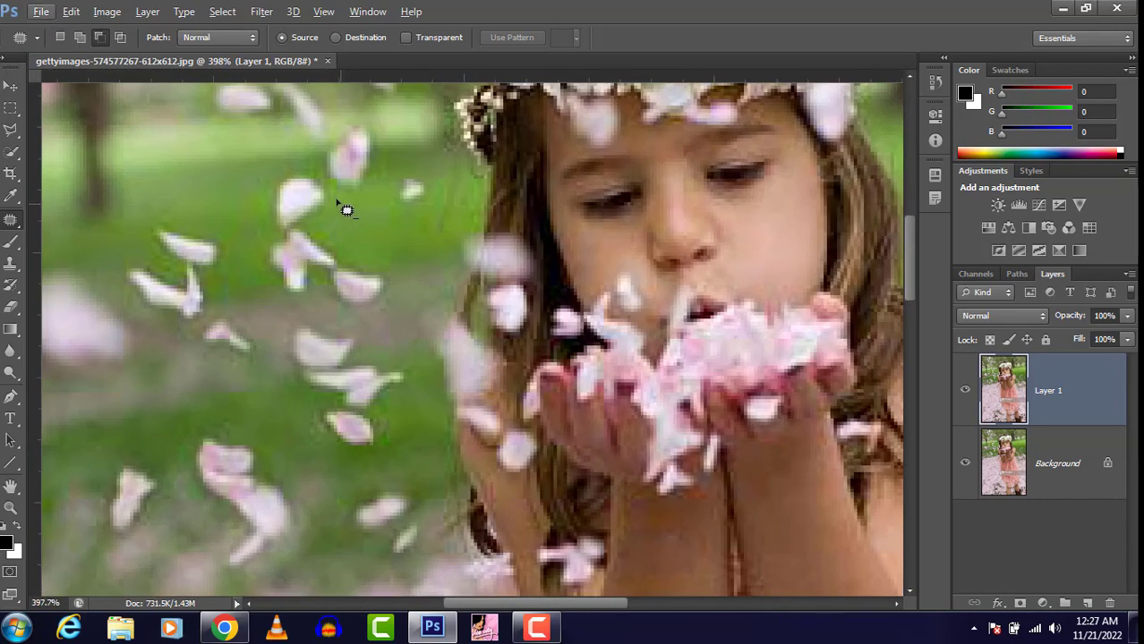
mouse_move(311, 186)
left_mouse_down()
mouse_move(288, 182)
mouse_move(266, 204)
mouse_move(278, 235)
mouse_move(298, 241)
mouse_move(326, 231)
mouse_move(334, 186)
mouse_move(230, 185)
left_mouse_up()
key("ctrl+d")
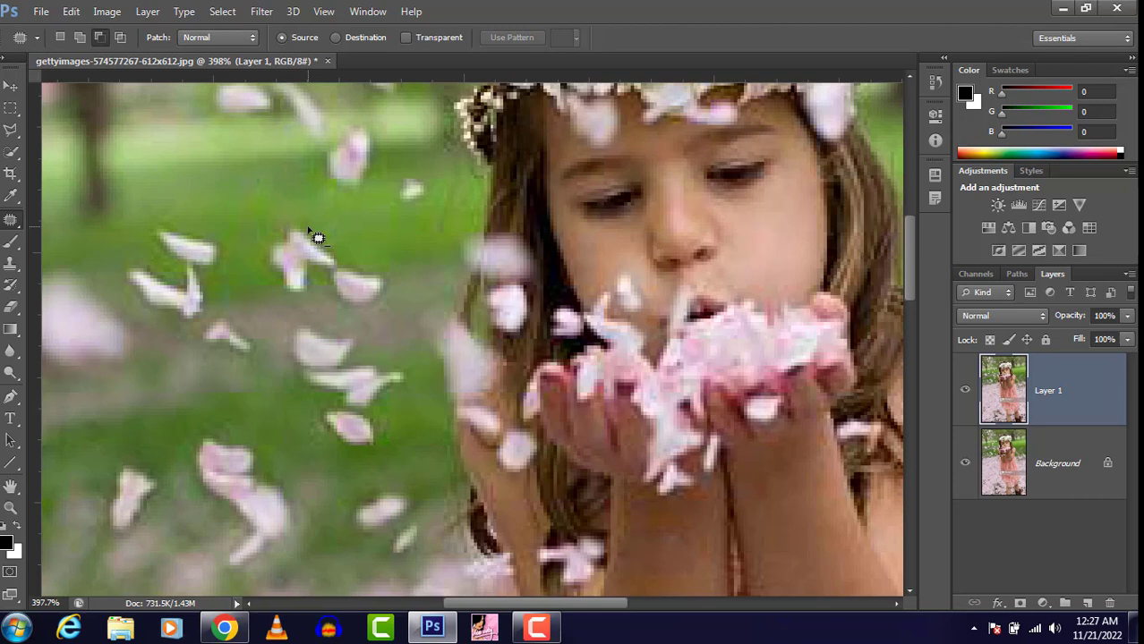
- Outline the double petal floating over the grass beside the girl and patch it with clean grass from nearby
scroll(460, 213, "down", 3, "alt")
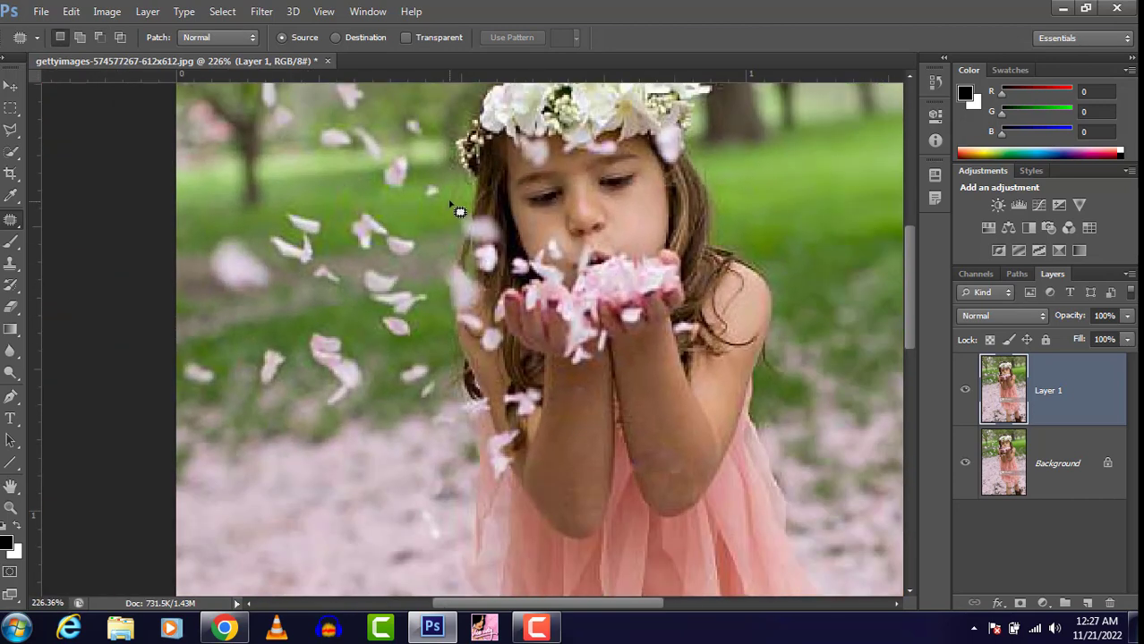
scroll(459, 212, "down", 2, "alt")
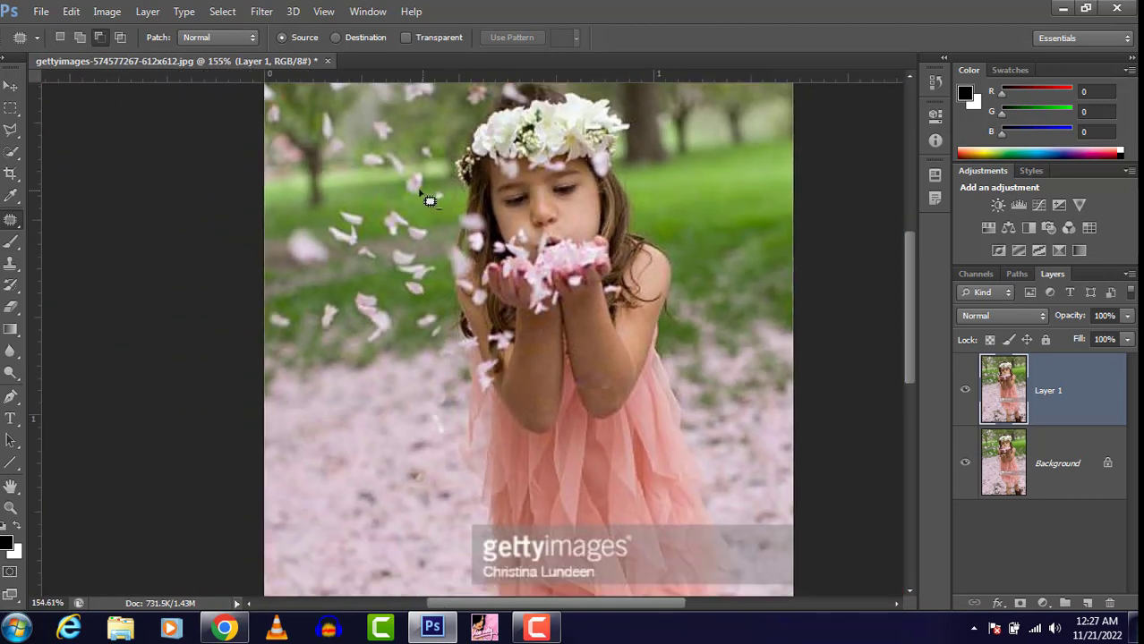
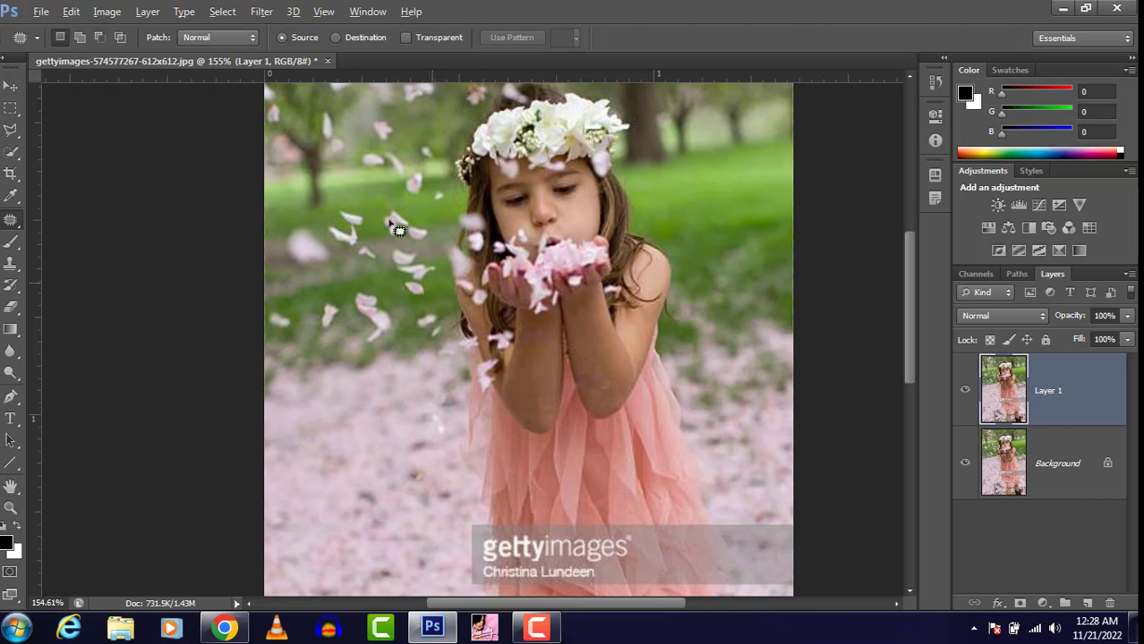
scroll(413, 288, "up", 3)
scroll(428, 216, "up", 5)
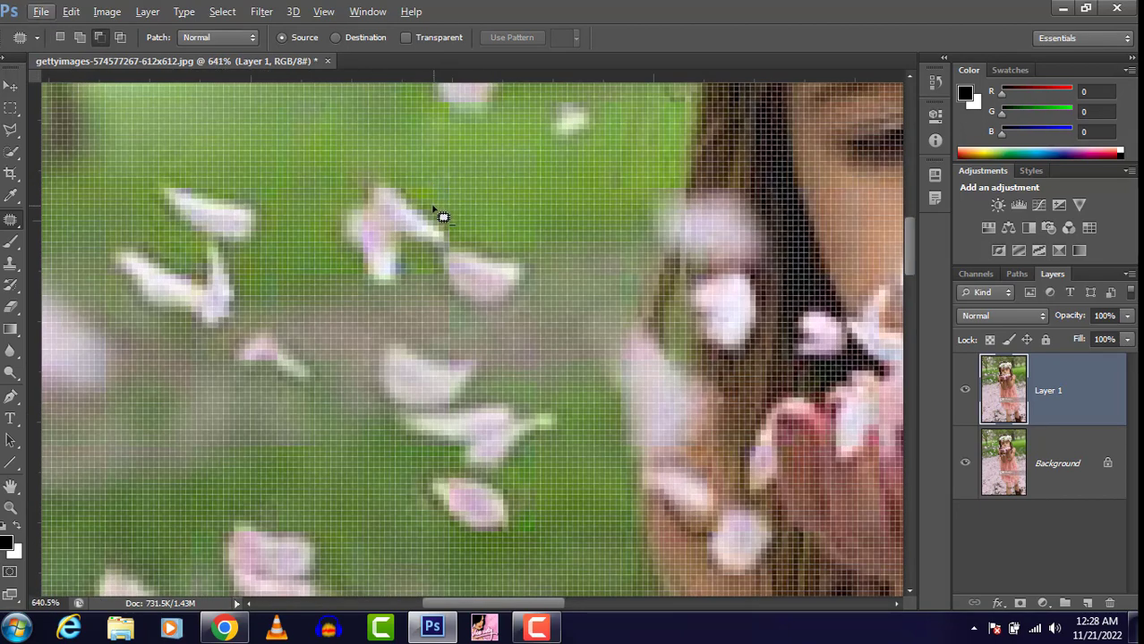
mouse_move(433, 207)
left_mouse_down()
mouse_move(375, 167)
mouse_move(332, 208)
mouse_move(322, 225)
mouse_move(358, 287)
mouse_move(391, 290)
mouse_move(405, 257)
mouse_move(445, 243)
mouse_move(450, 224)
mouse_move(415, 197)
mouse_move(402, 224)
mouse_move(318, 135)
left_mouse_up()
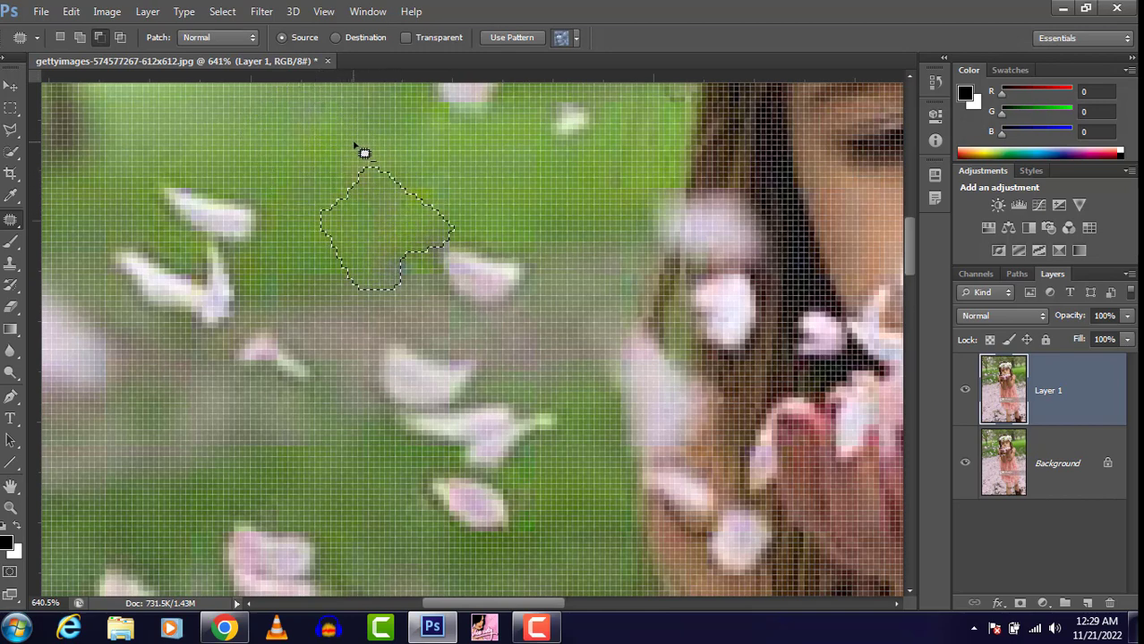
- Choose the Patch Tool again and clear the selection around the patched grass
scroll(501, 264, "down", 5)
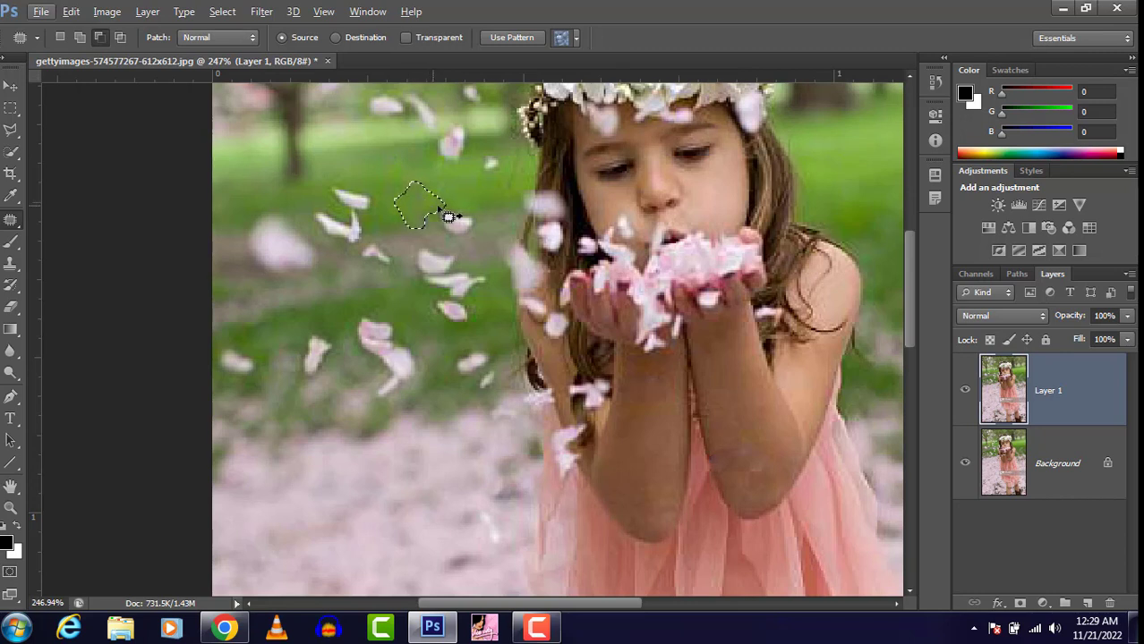
right_click(11, 222)
left_click(47, 251)
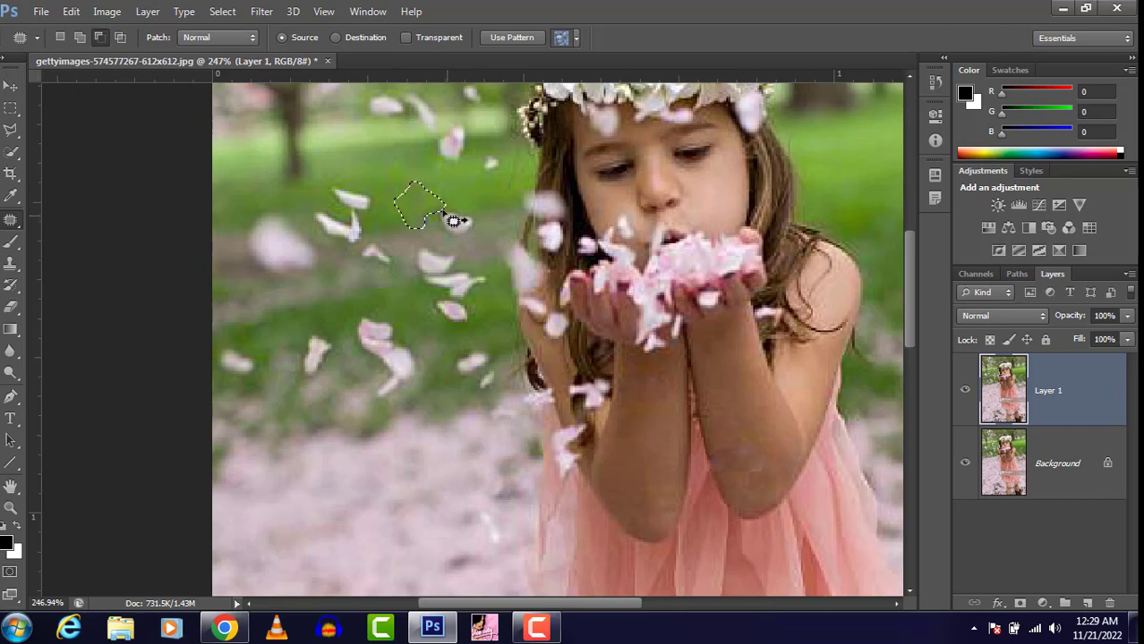
scroll(425, 185, "down", 3)
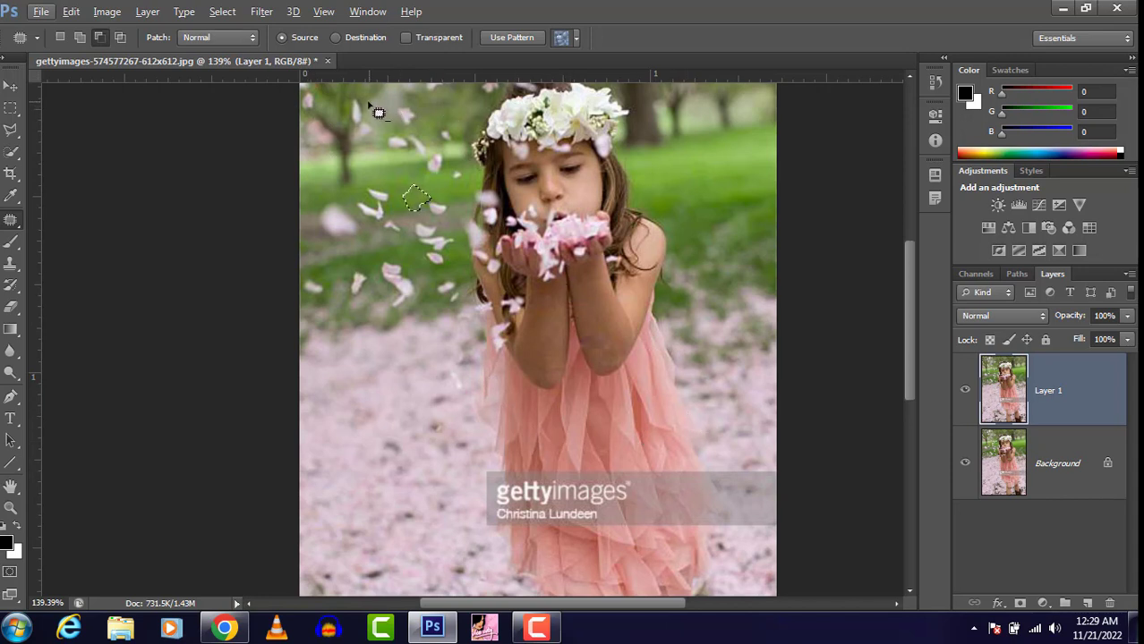
key("ctrl+d")
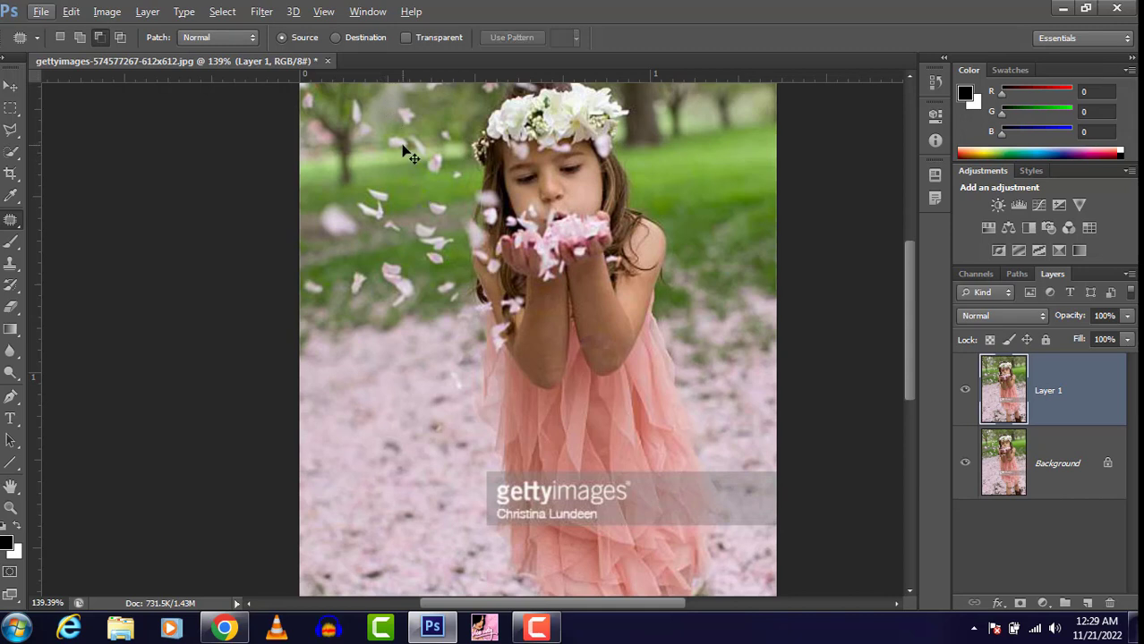
mouse_move(305, 145)
left_mouse_down()
mouse_move(332, 133)
mouse_move(334, 163)
mouse_move(297, 175)
mouse_move(290, 158)
mouse_move(307, 127)
mouse_move(455, 179)
mouse_move(698, 210)
mouse_move(752, 236)
left_mouse_up()
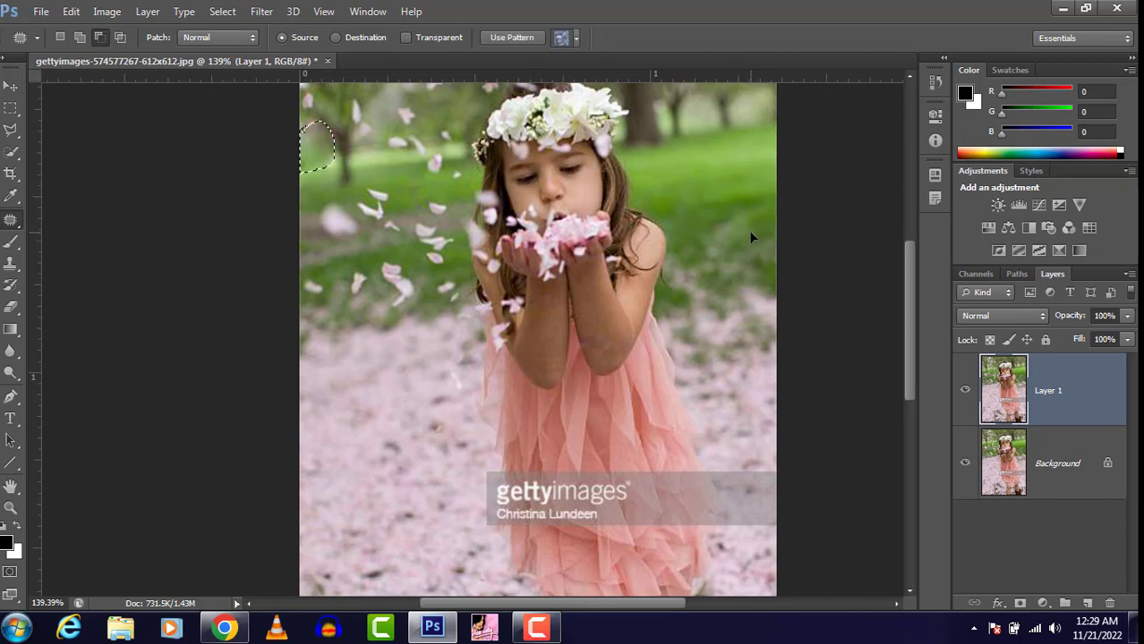
key("ctrl+shift+s")
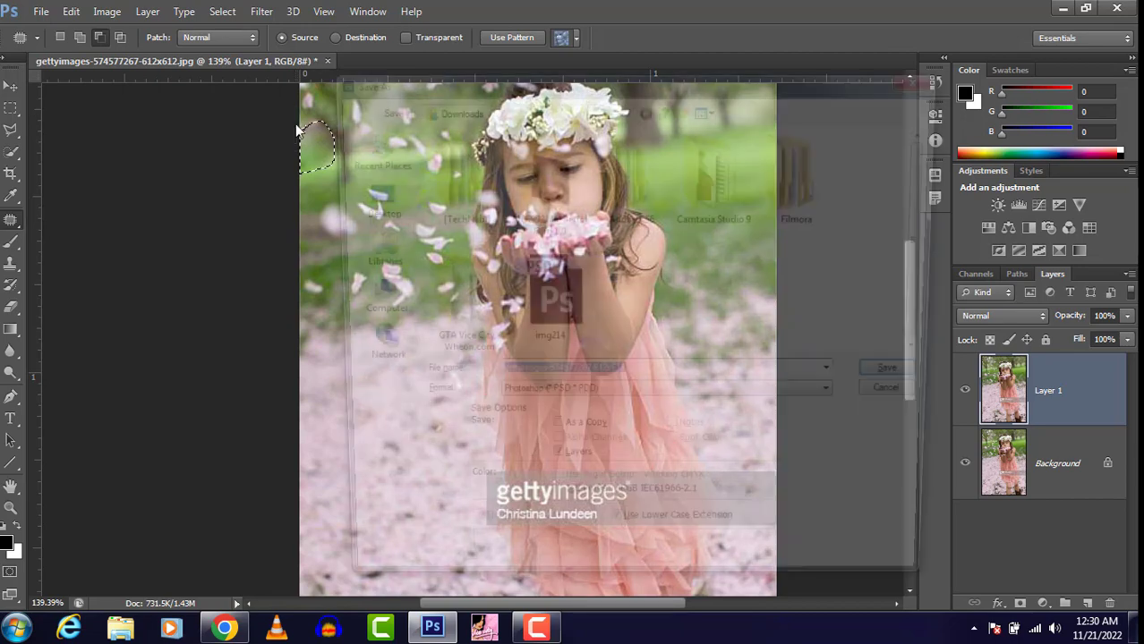
left_click(927, 87)
key("ctrl+d")
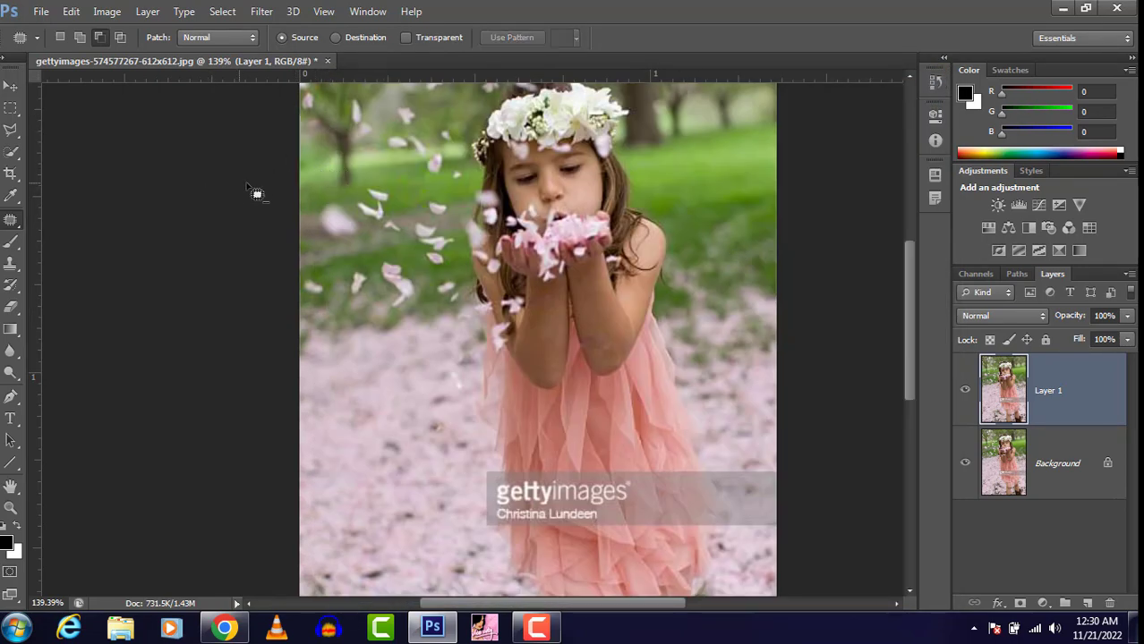
- Patch a spot in the photo's upper corner with grass and the four petals beside the flower crown with clean background, deselecting each area
mouse_move(750, 96)
left_mouse_down()
mouse_move(735, 128)
mouse_move(756, 135)
mouse_move(767, 114)
mouse_move(759, 99)
mouse_move(732, 208)
mouse_move(692, 252)
mouse_move(689, 240)
left_mouse_up()
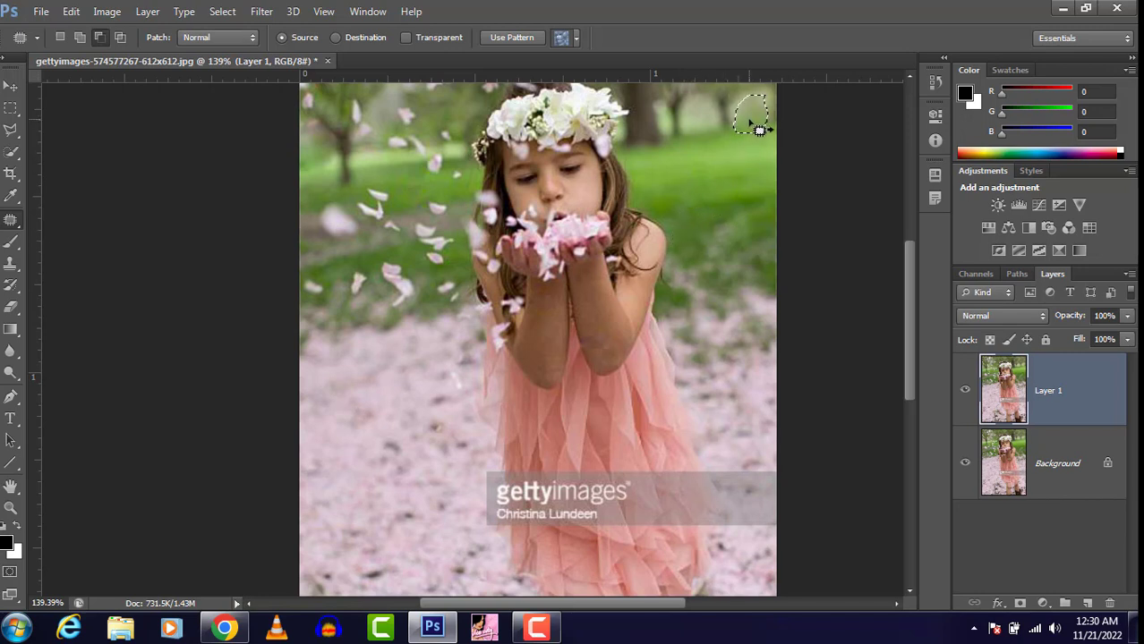
key("ctrl+d")
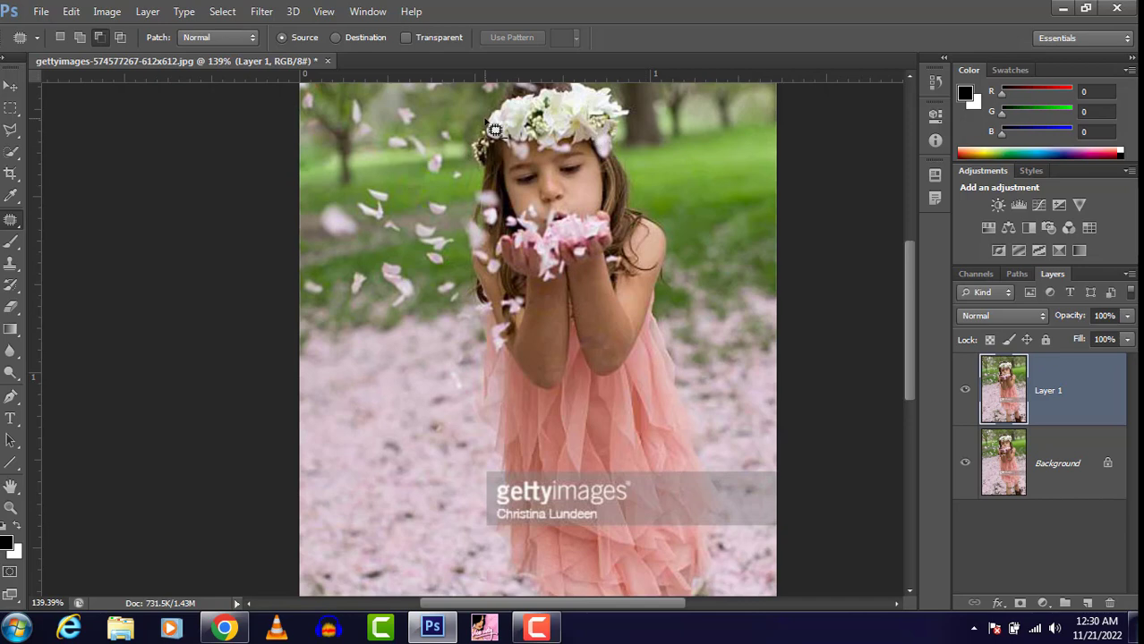
scroll(466, 103, "up", 5)
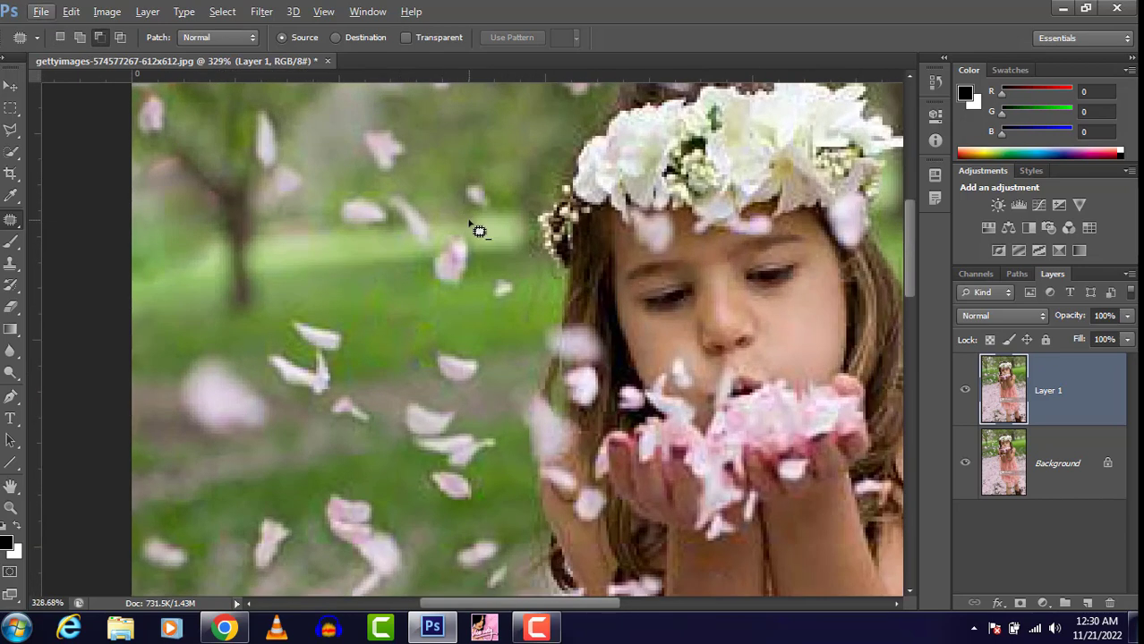
mouse_move(457, 224)
left_mouse_down()
mouse_move(417, 187)
mouse_move(344, 177)
mouse_move(329, 213)
mouse_move(410, 253)
mouse_move(426, 292)
mouse_move(497, 307)
mouse_move(518, 291)
mouse_move(520, 259)
mouse_move(468, 216)
mouse_move(431, 262)
mouse_move(370, 282)
left_mouse_up()
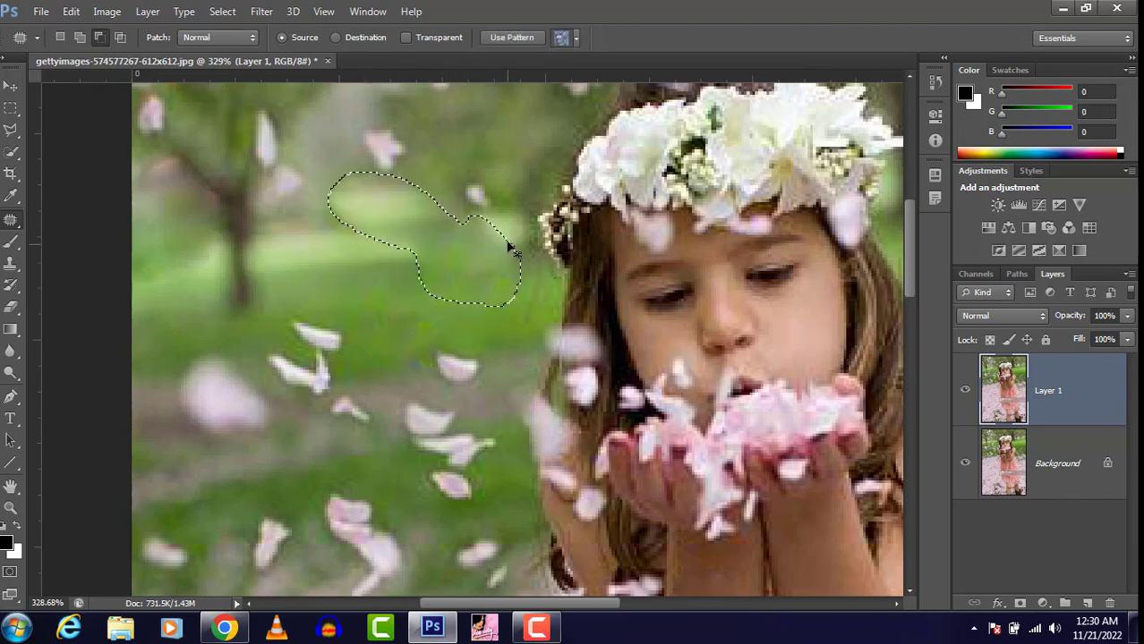
key("ctrl+d")
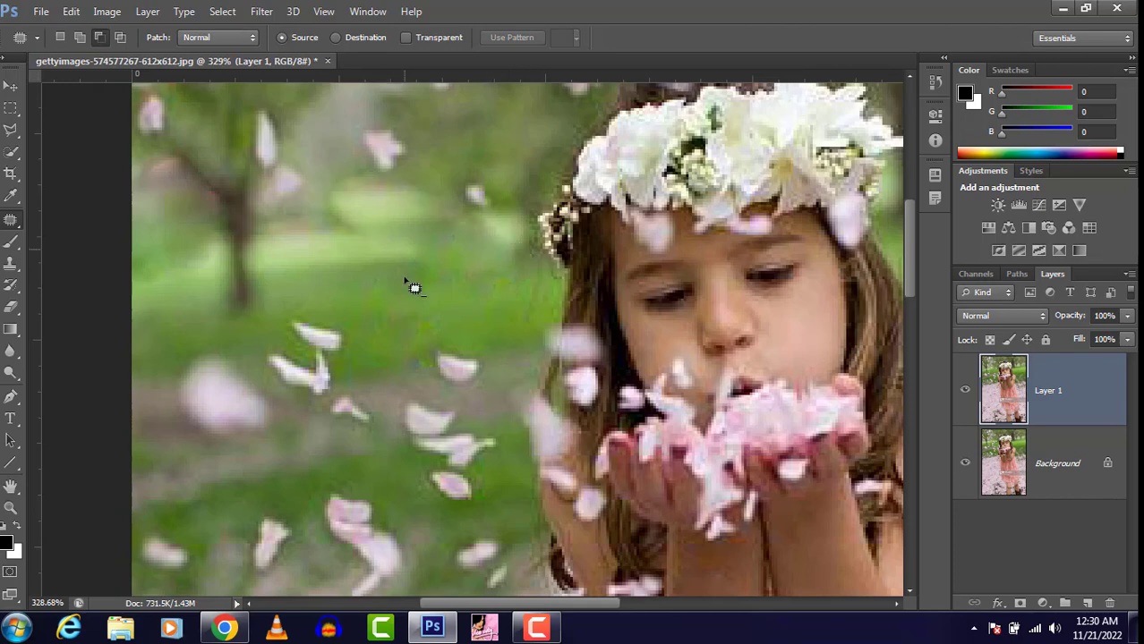
- Patch out the pair of petals over the grass and the single petal nearer the girl's hair with clean grass, clearing each selection
mouse_move(340, 320)
left_mouse_down()
mouse_move(297, 312)
mouse_move(264, 355)
mouse_move(265, 376)
mouse_move(288, 395)
mouse_move(317, 398)
mouse_move(346, 374)
mouse_move(349, 332)
mouse_move(324, 323)
left_mouse_up()
left_click_drag(320, 365, 404, 315)
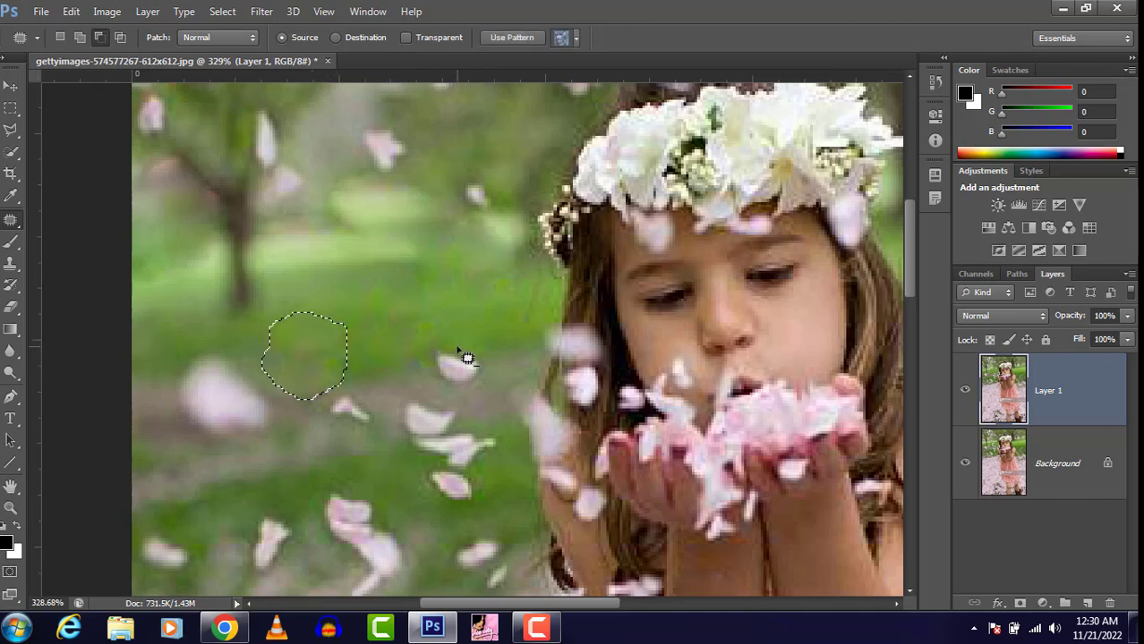
mouse_move(458, 353)
left_mouse_down()
mouse_move(439, 357)
mouse_move(434, 377)
mouse_move(473, 396)
mouse_move(488, 362)
mouse_move(468, 351)
left_mouse_up()
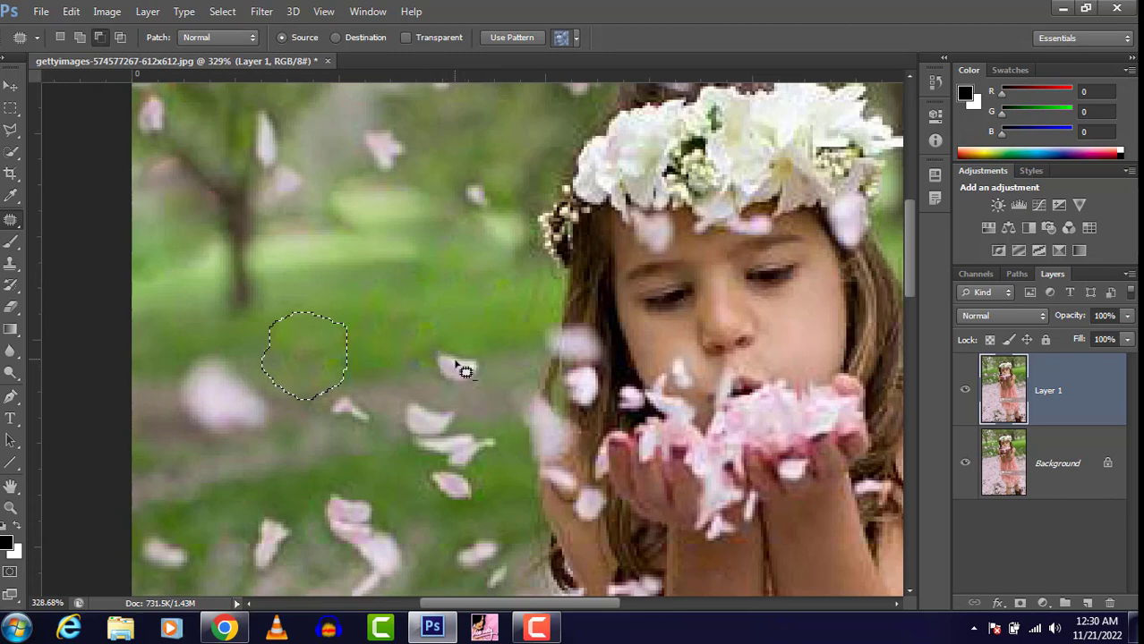
key("ctrl+d")
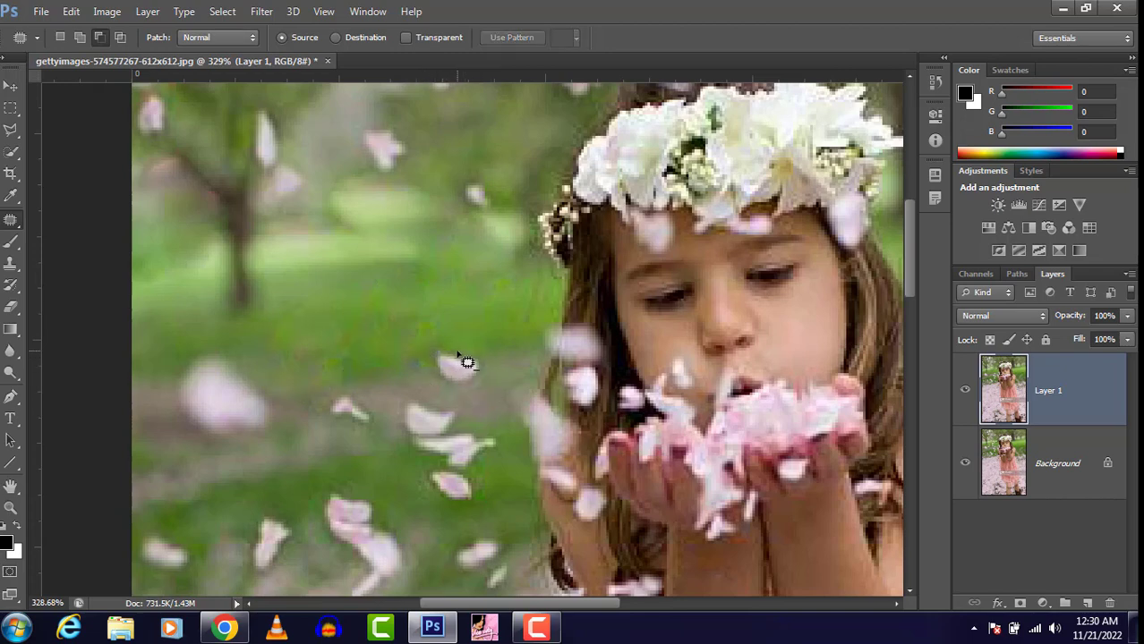
mouse_move(493, 399)
left_mouse_down()
mouse_move(480, 360)
mouse_move(439, 357)
mouse_move(483, 390)
mouse_move(413, 388)
mouse_move(485, 401)
left_mouse_up()
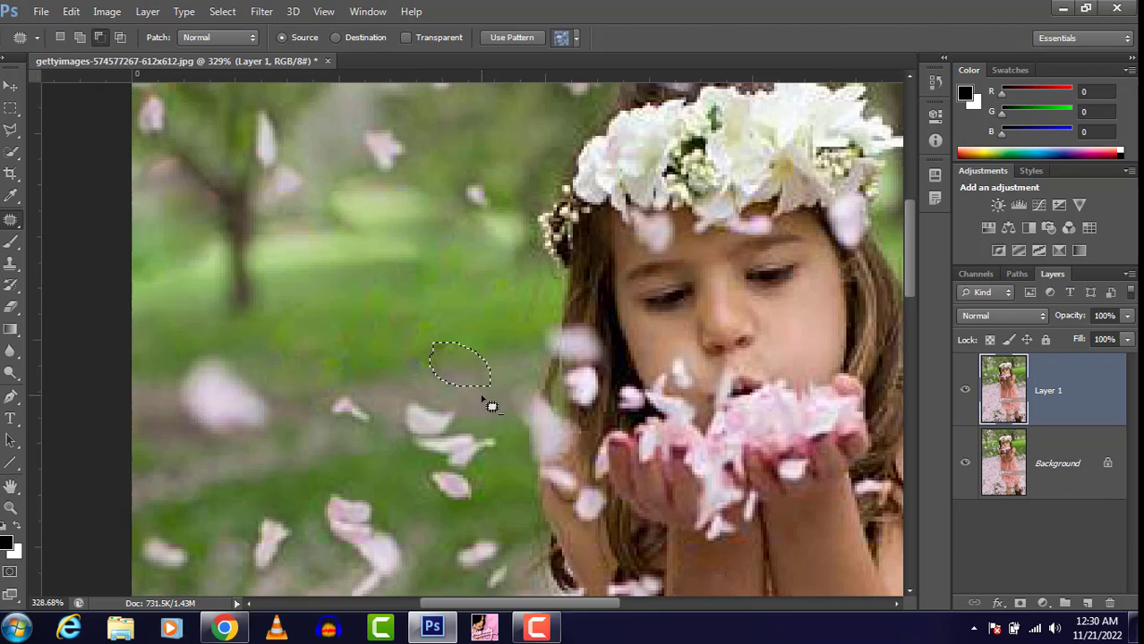
left_click(413, 307)
- Toggle Layer 1's visibility repeatedly to compare the patched photo with the original at full view
scroll(422, 315, "down", 6)
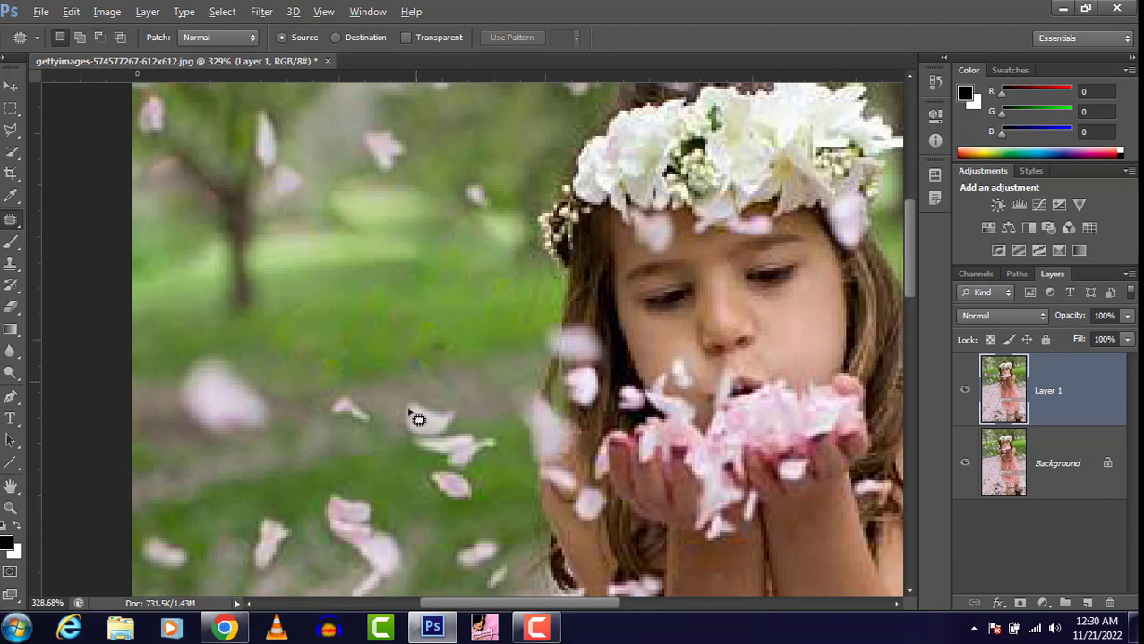
scroll(514, 282, "down", 1)
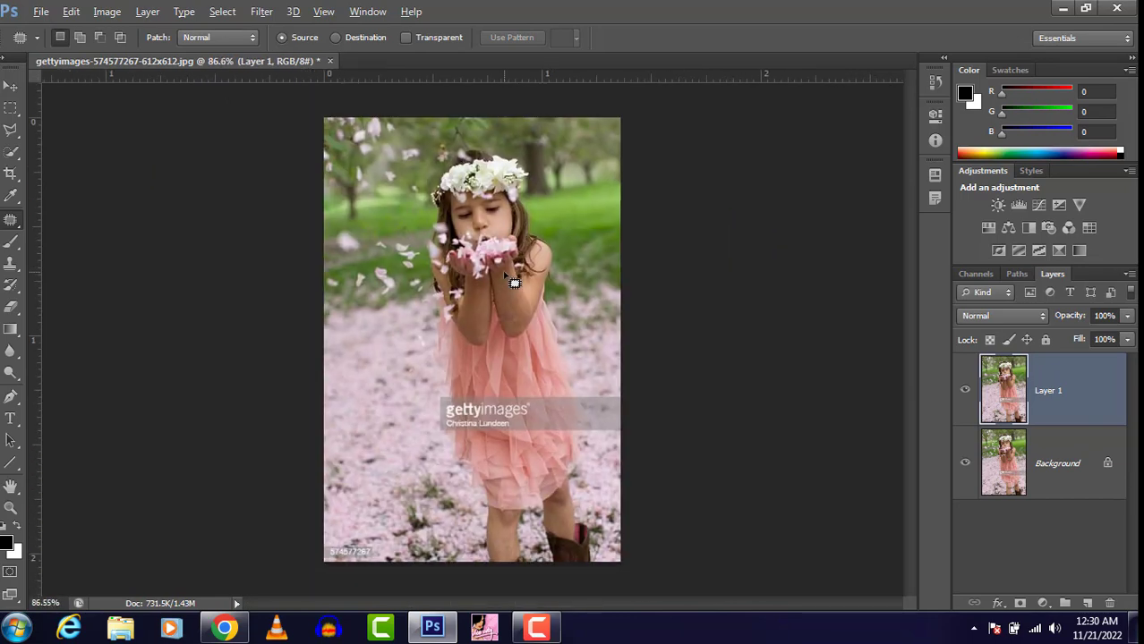
left_click(966, 465)
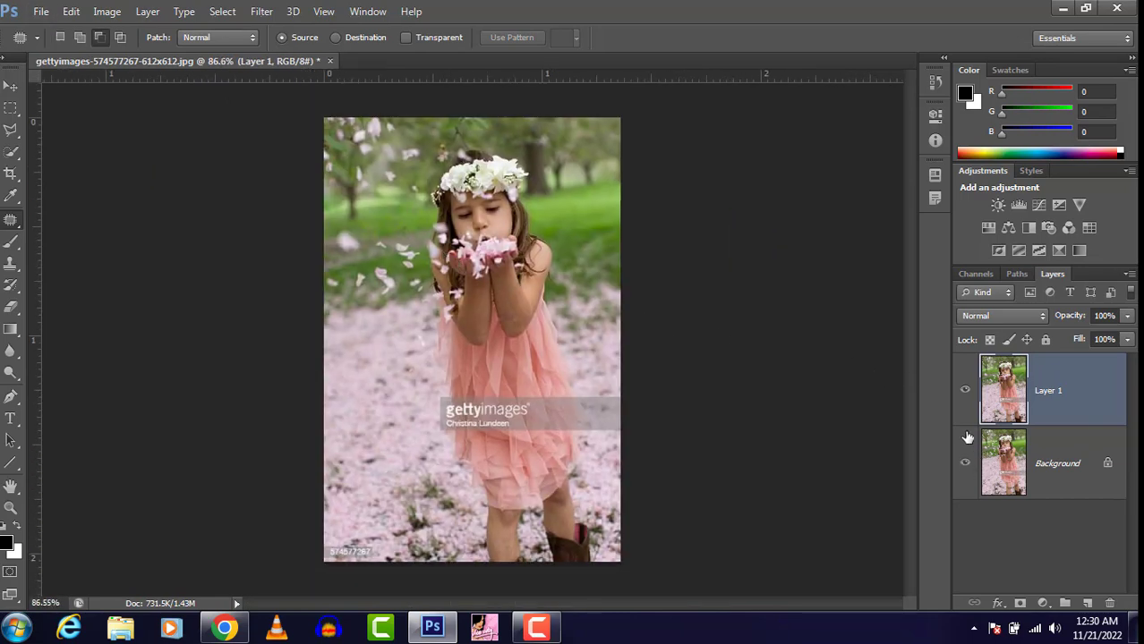
left_click(966, 391)
left_click(966, 391)
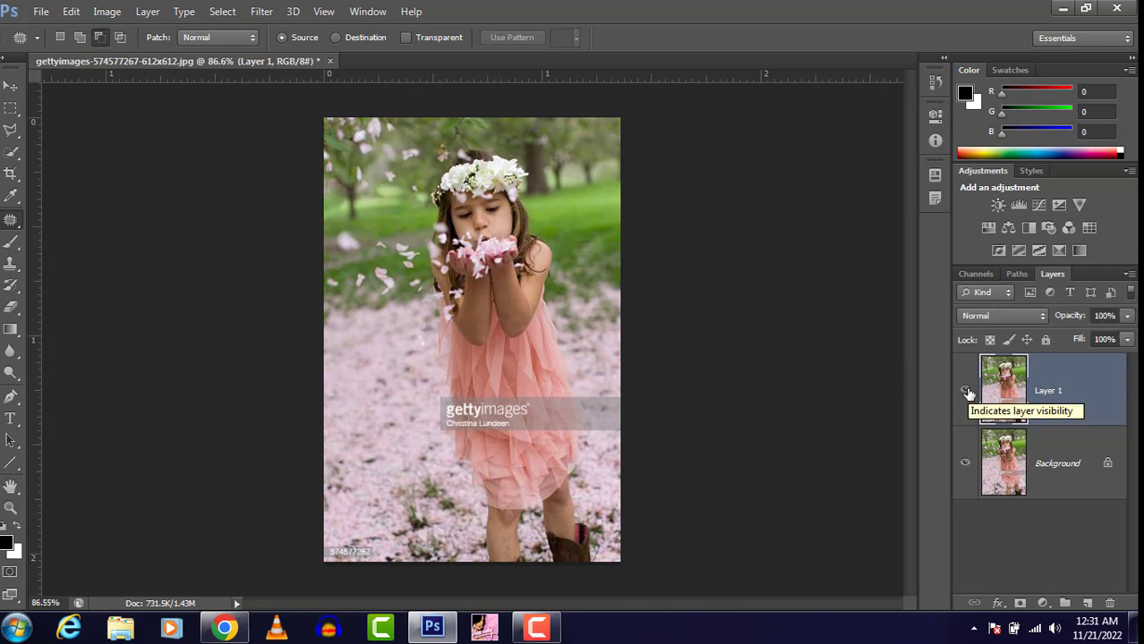
left_click(966, 391)
left_click(965, 391)
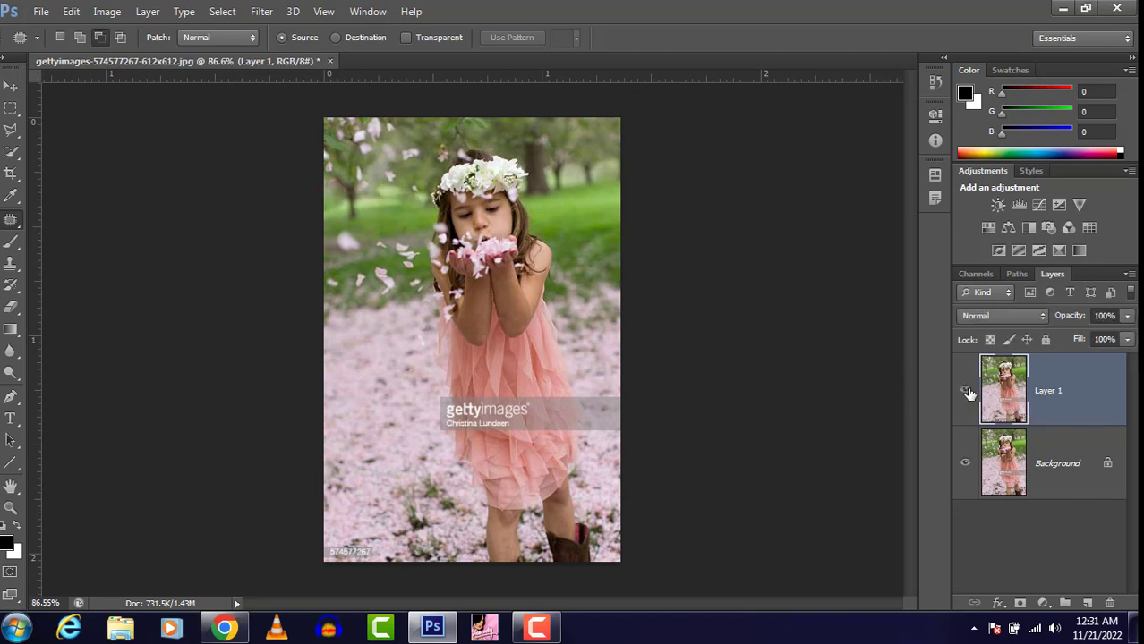
left_click(965, 391)
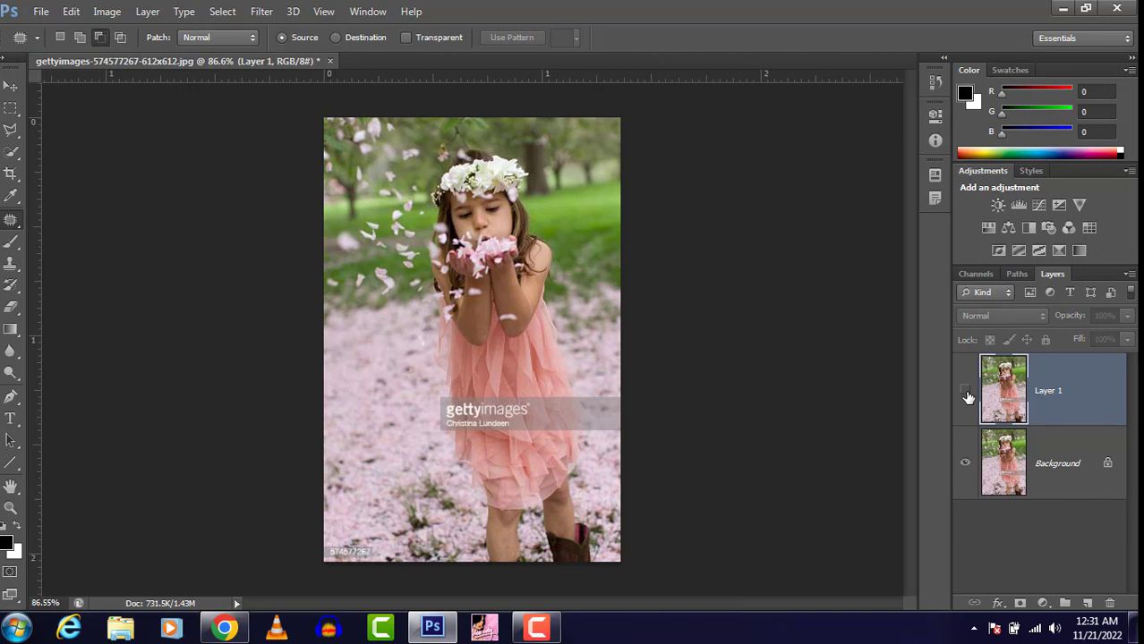
left_click(966, 391)
left_click(966, 391)
left_click(966, 391)
left_click(965, 391)
left_click(966, 392)
left_click(965, 392)
left_click(965, 392)
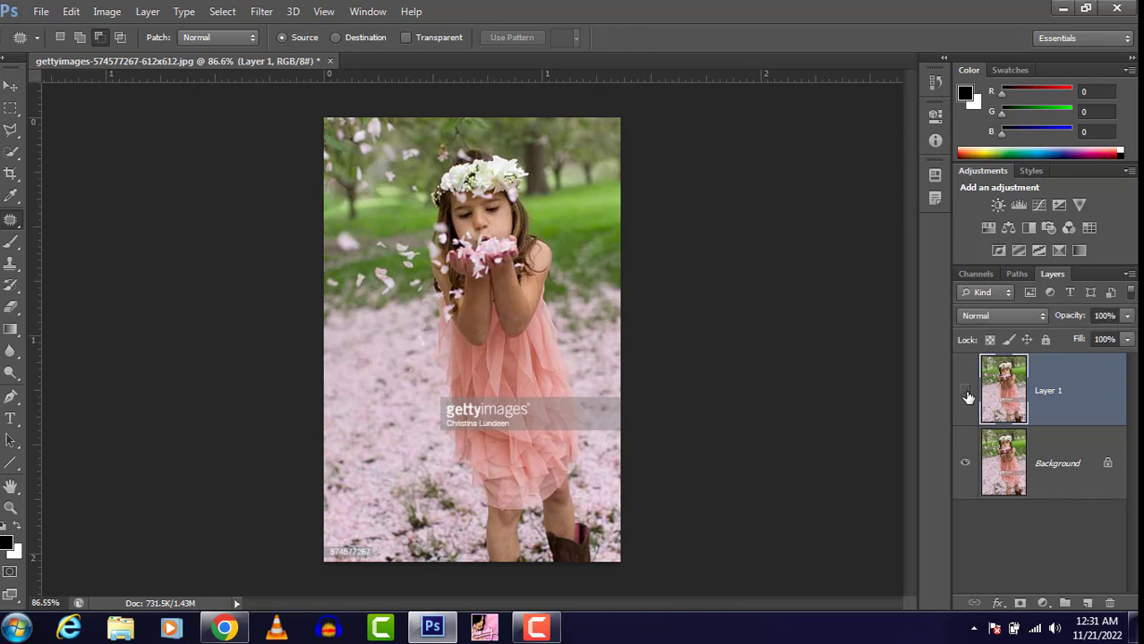
left_click(966, 392)
left_click(966, 392)
- Hide Layer 1 and, on the Background layer, copy a petal onto the grass using the Patch Tool in Destination mode, then deselect
scroll(405, 214, "up", 6)
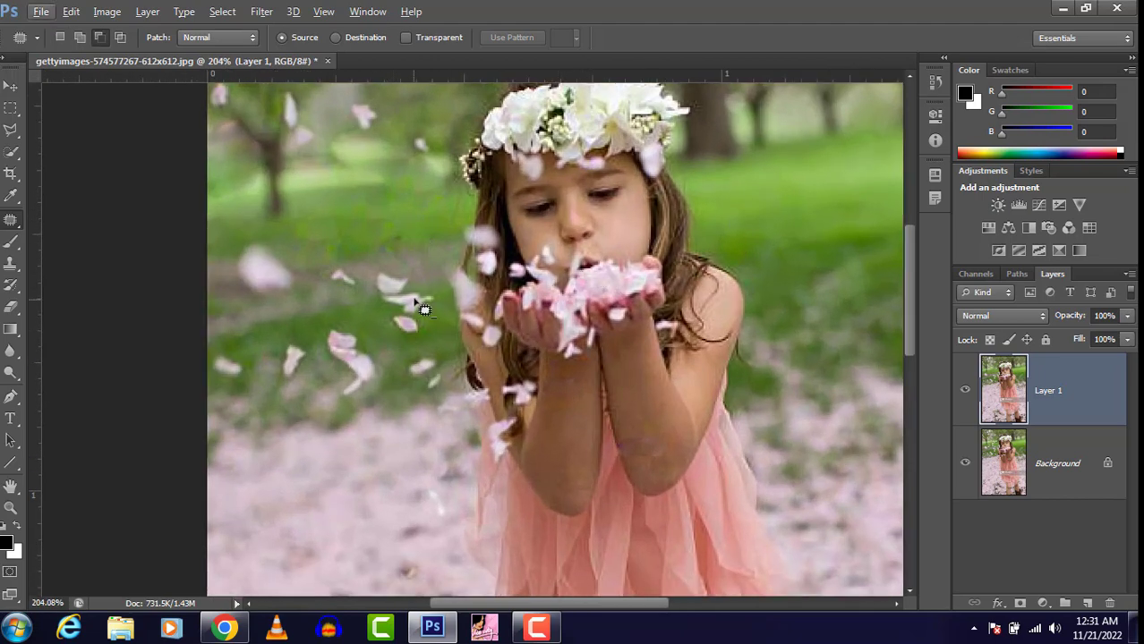
left_click(965, 391)
left_click(1035, 472)
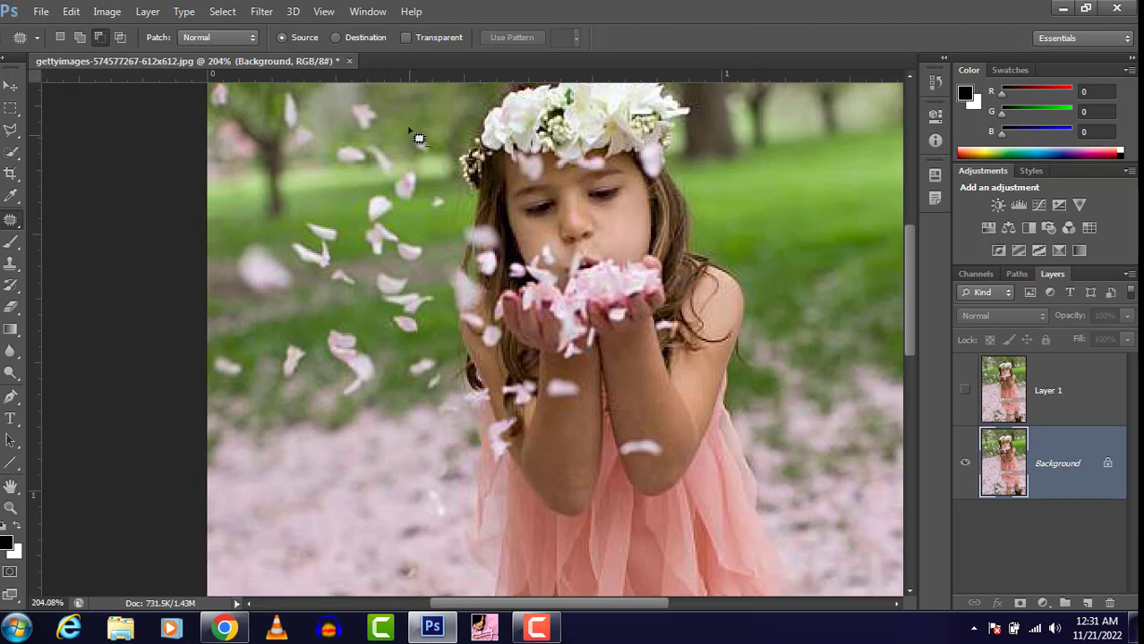
left_click_drag(348, 130, 383, 121)
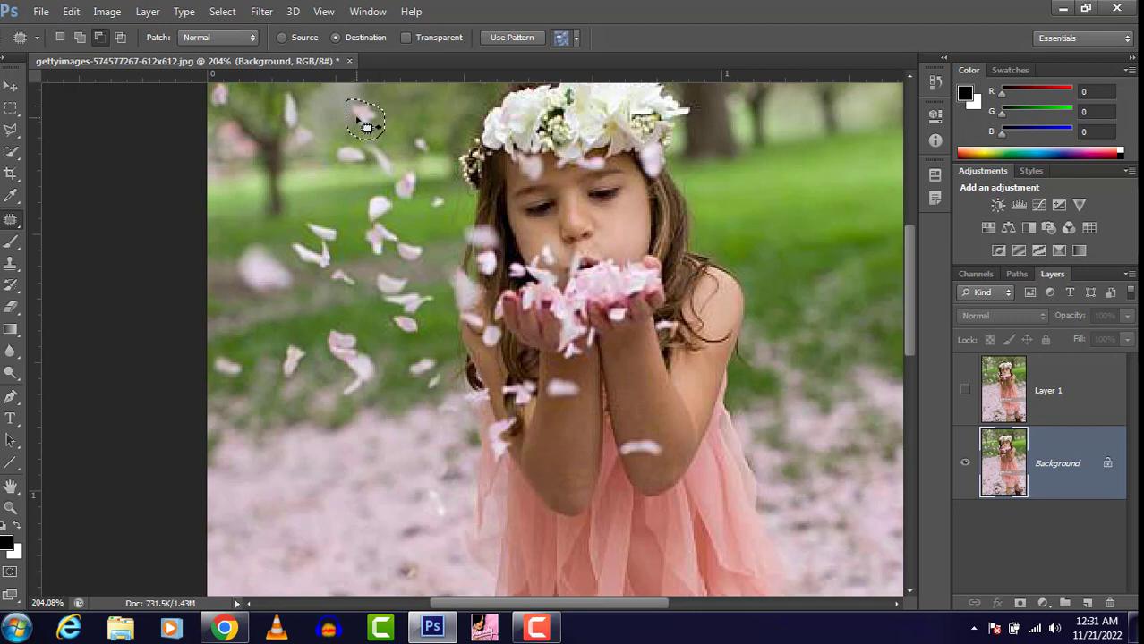
left_click_drag(365, 116, 327, 186)
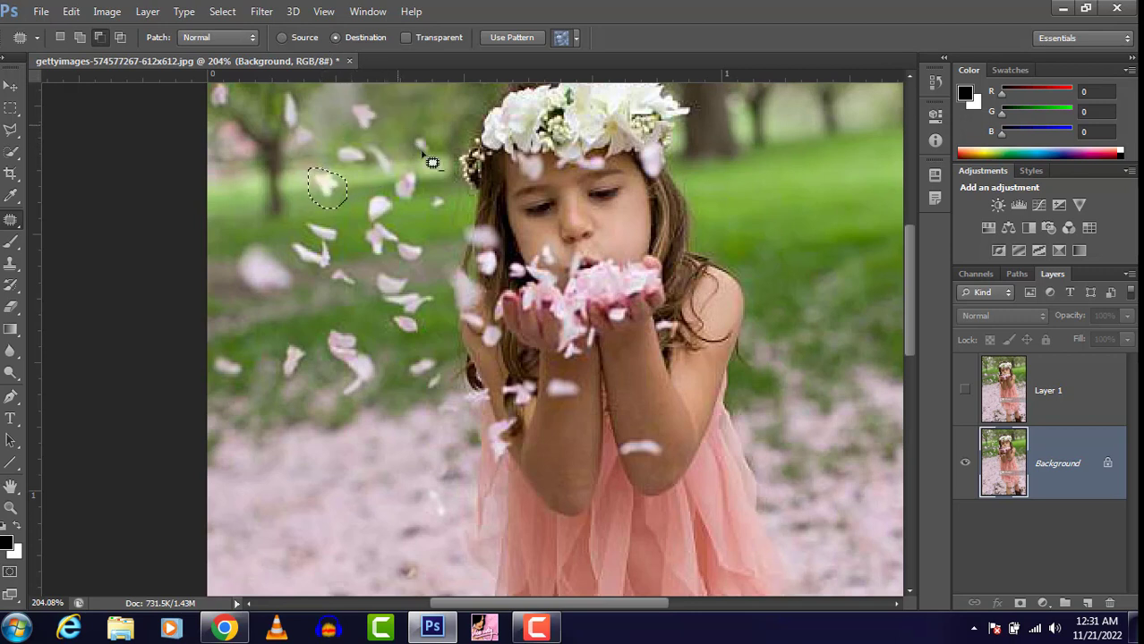
key("ctrl+d")
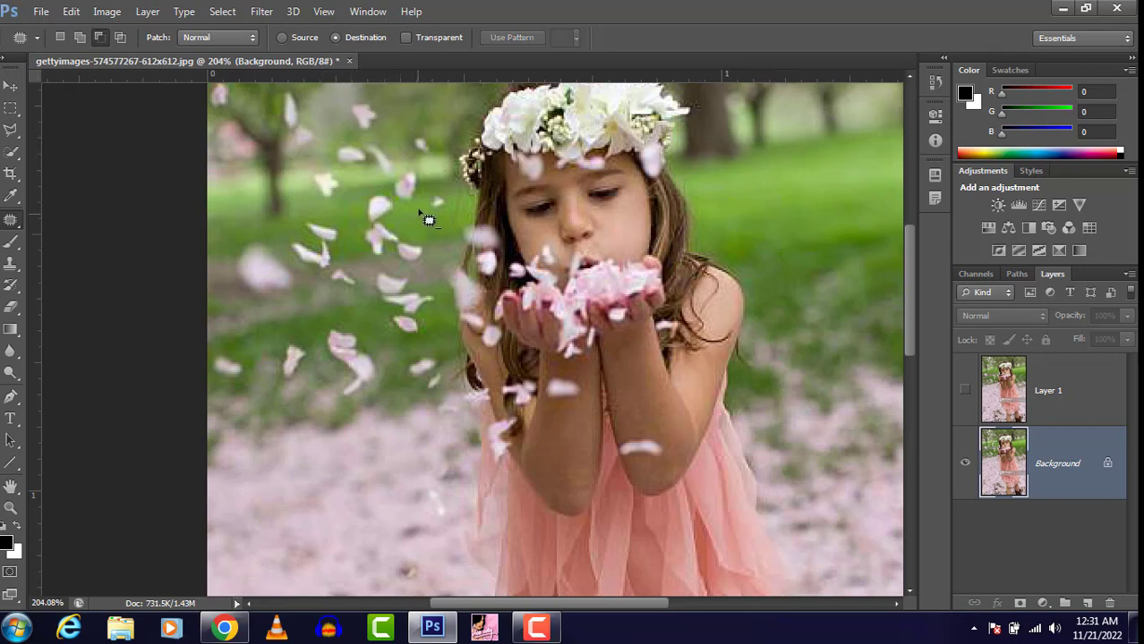
- Outline the four-petal cluster beside the girl, copy it onto the grass on her other side, and clear the selection
mouse_move(428, 220)
left_mouse_down()
mouse_move(436, 186)
mouse_move(412, 177)
mouse_move(375, 203)
mouse_move(370, 255)
mouse_move(424, 273)
mouse_move(430, 253)
left_mouse_up()
left_click_drag(416, 212, 823, 201)
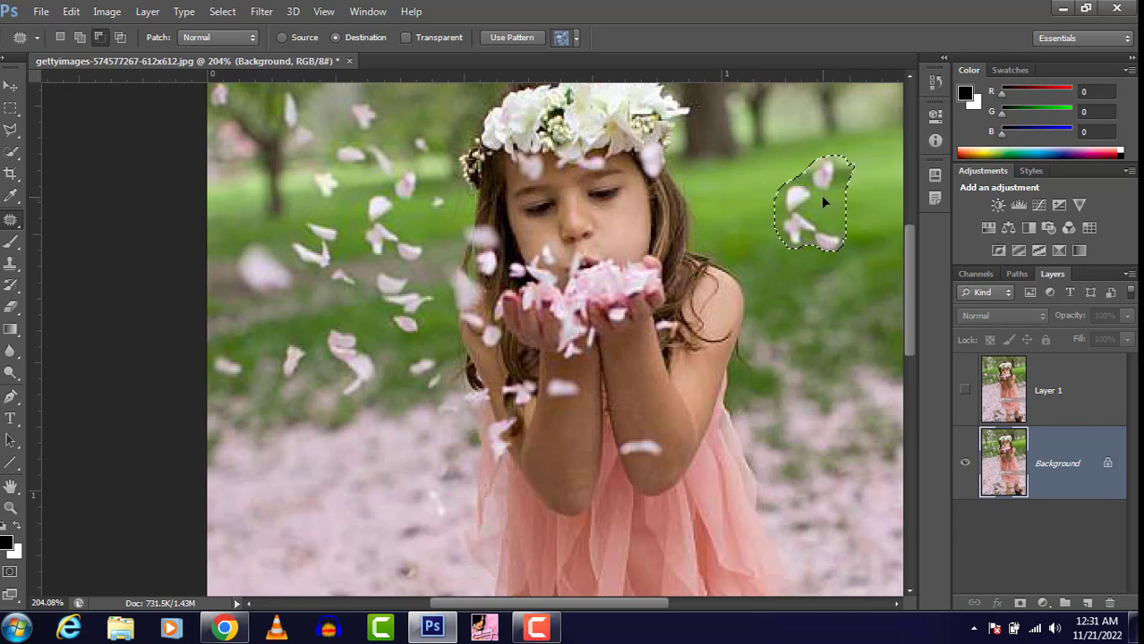
key("ctrl+d")
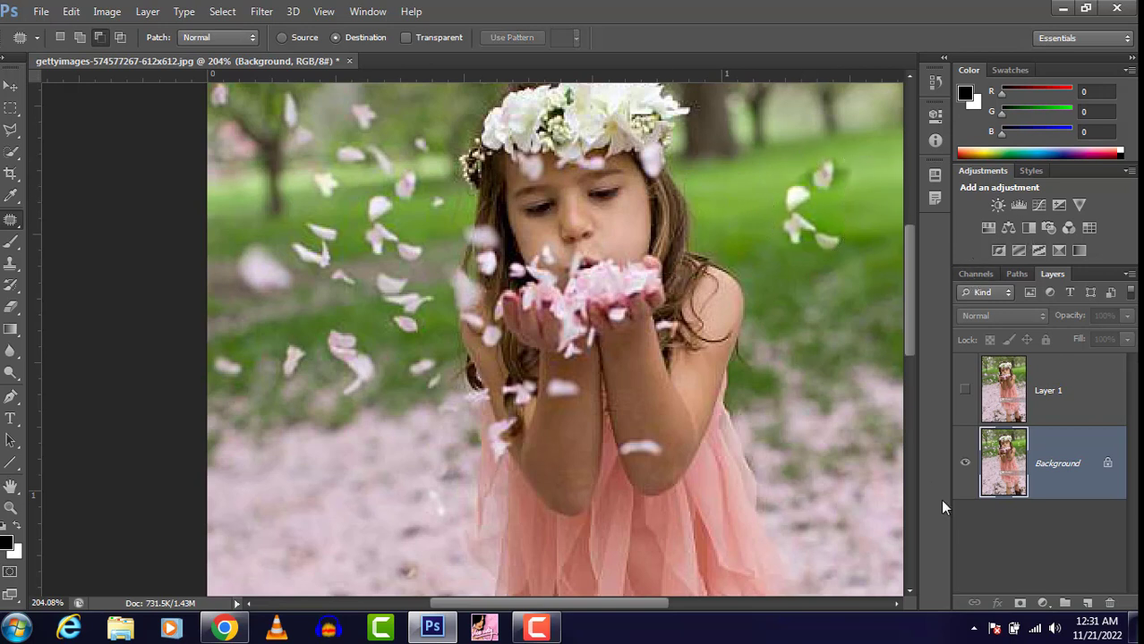
- Toggle Layer 1's visibility to compare the removed petals with the duplicated petals on the Background layer
left_click(965, 391)
left_click(965, 391)
left_click(965, 391)
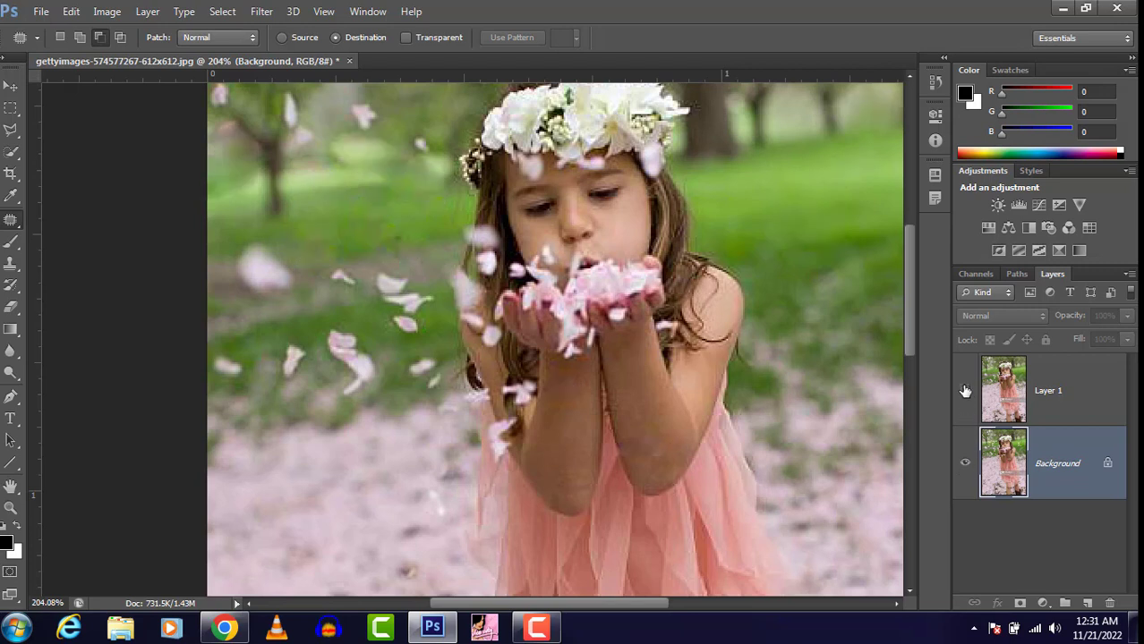
left_click(965, 391)
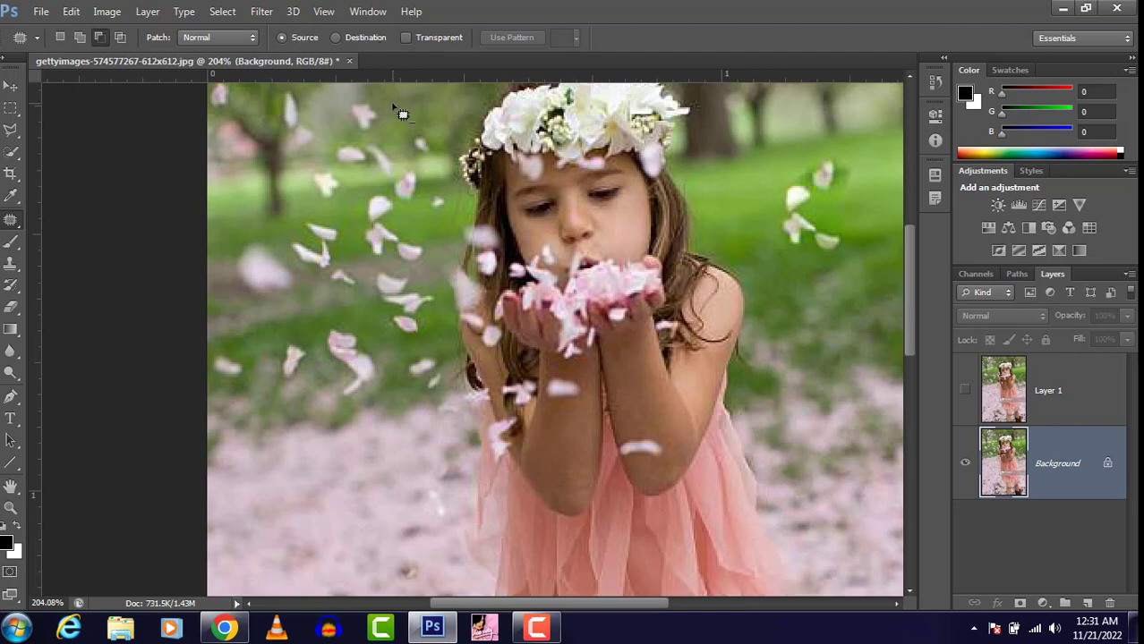
- Close the girl photo without saving and open HD-wallpaper-aya-shameimaru-autumn-kimono-anime-characters-manga-touhou from the Downloads folder
left_click(349, 61)
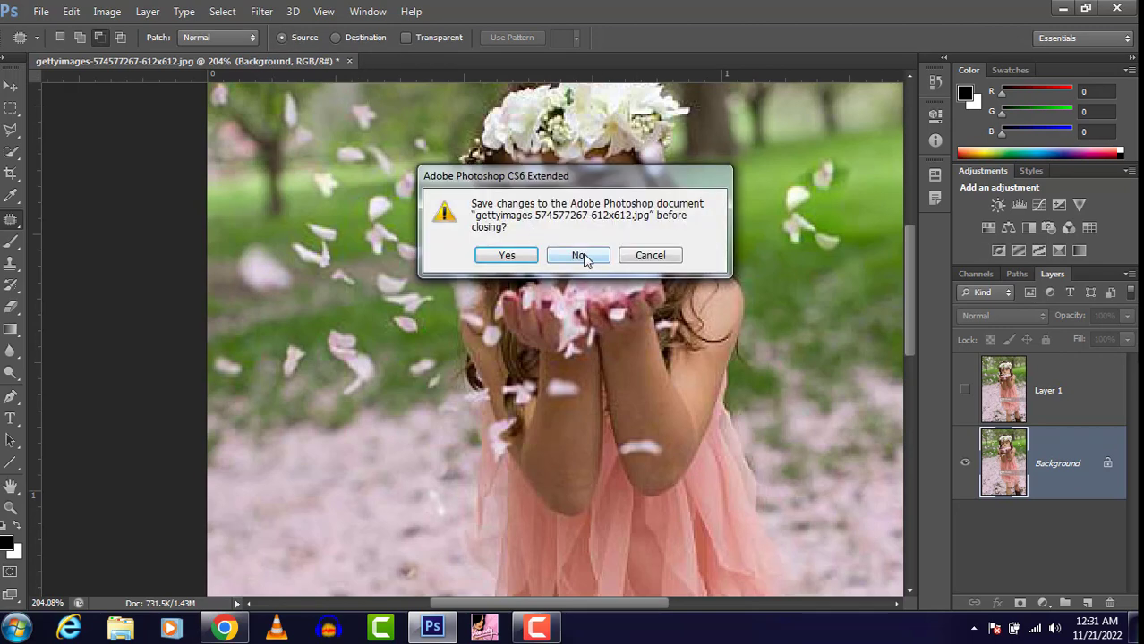
left_click(579, 256)
left_click(42, 11)
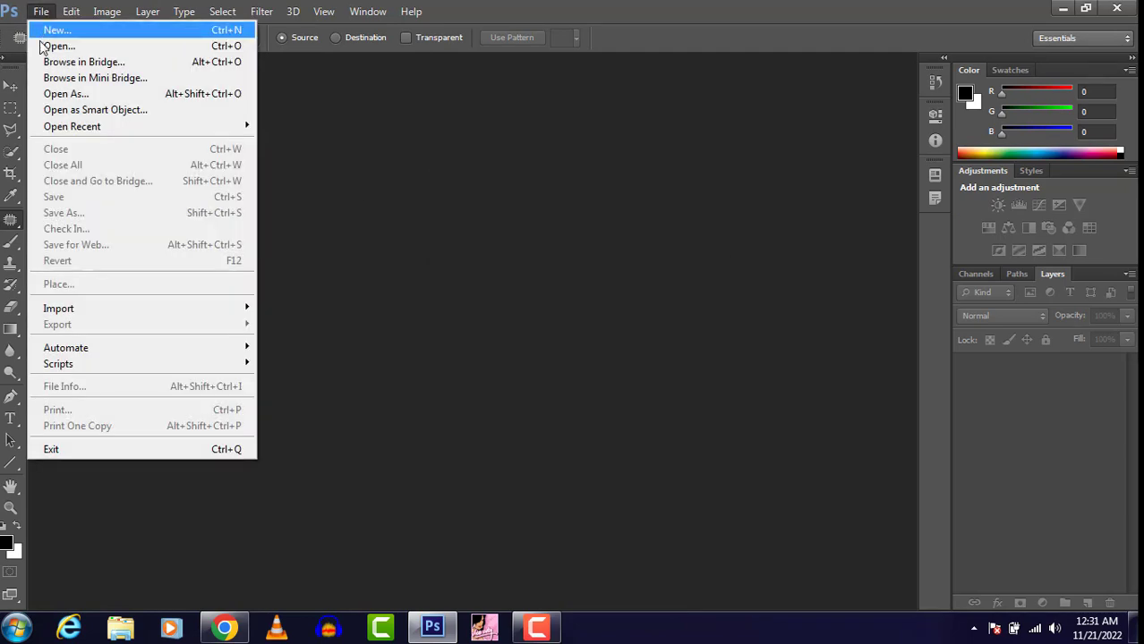
left_click(39, 44)
left_click(635, 429)
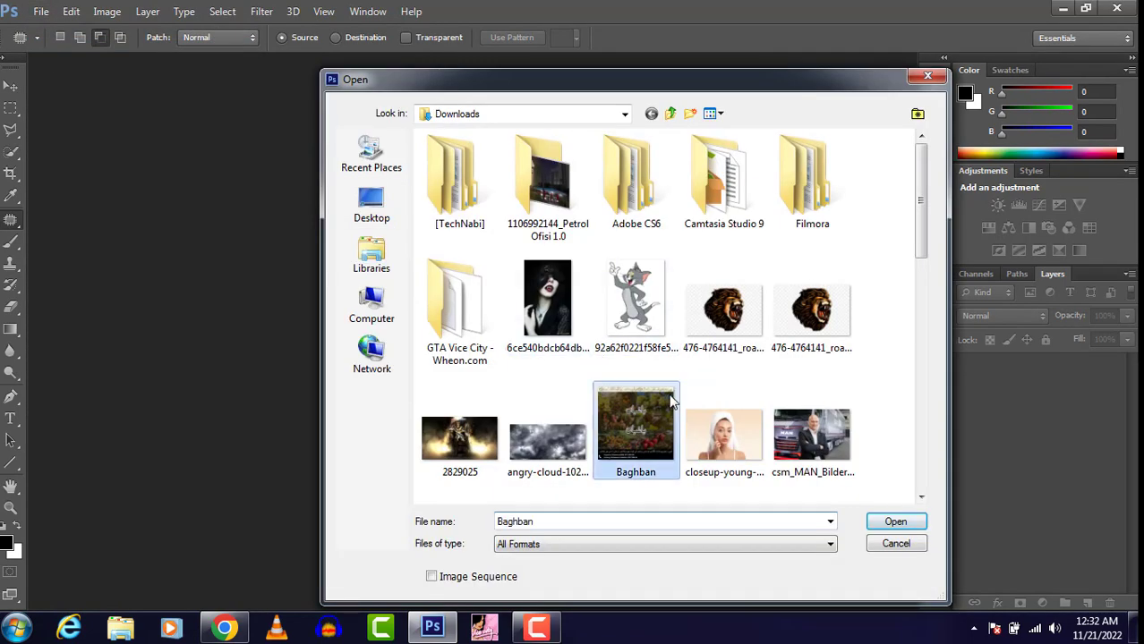
scroll(635, 393, "down", 5)
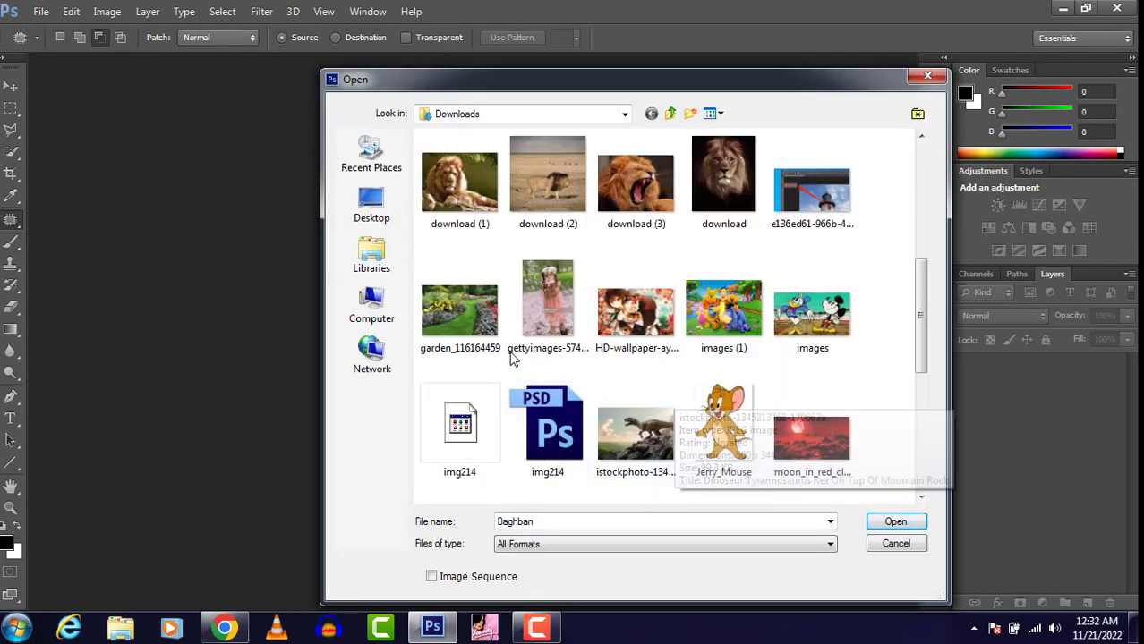
left_click(653, 333)
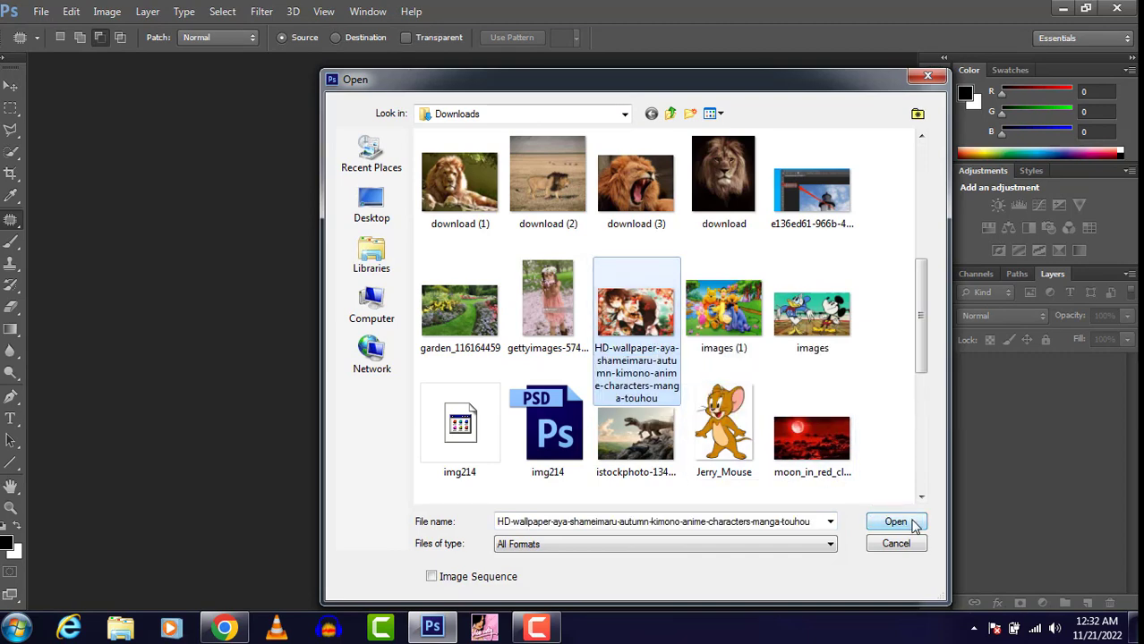
scroll(707, 367, "down", 5)
scroll(716, 377, "up", 5)
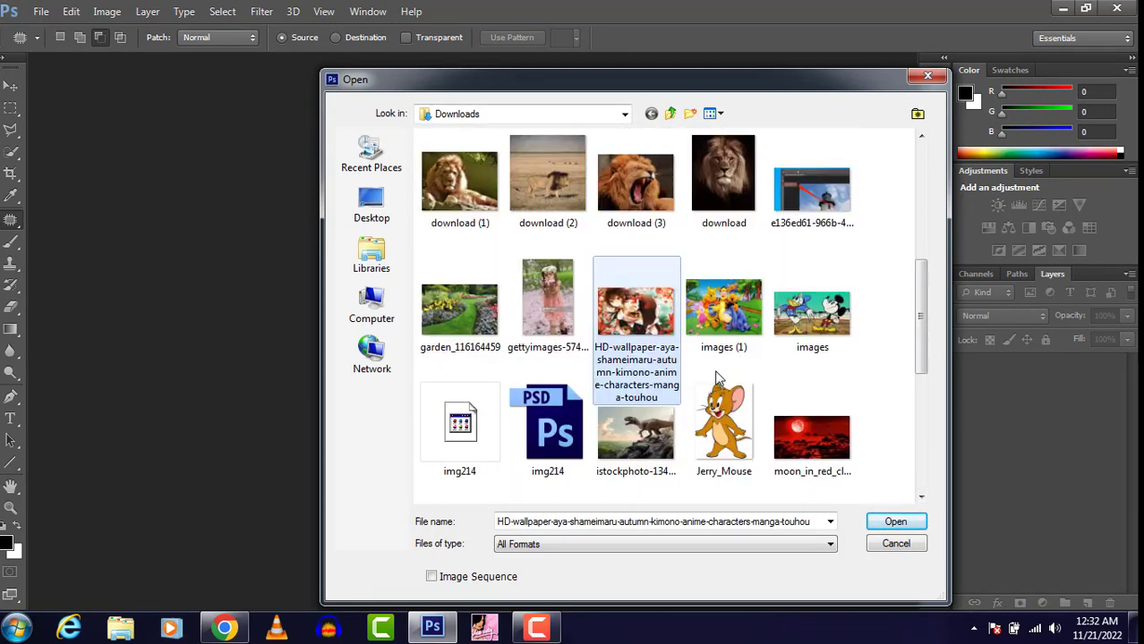
left_click(894, 522)
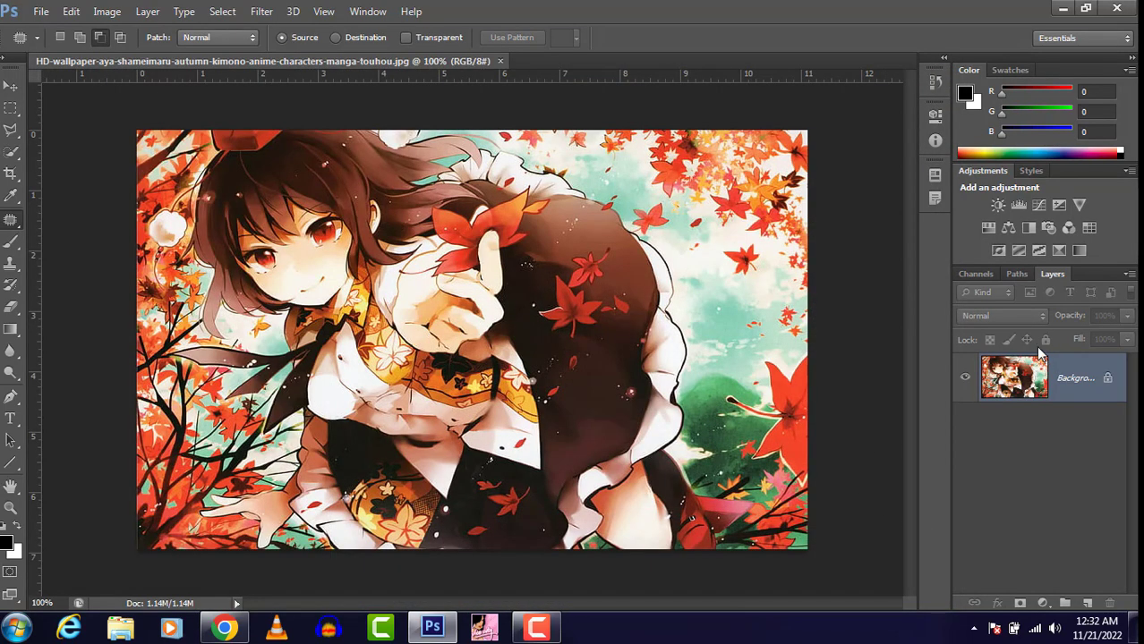
- Duplicate the Background layer of the anime wallpaper as a working copy for patching the leaves on the dark skirt
key("ctrl+j")
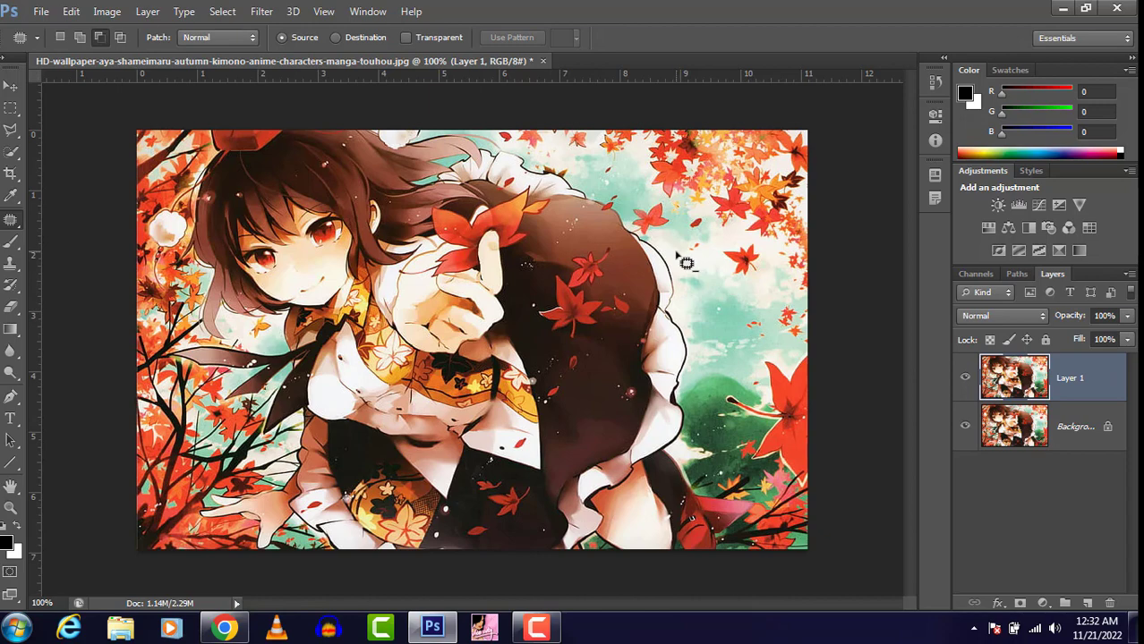
scroll(566, 261, "up", 5)
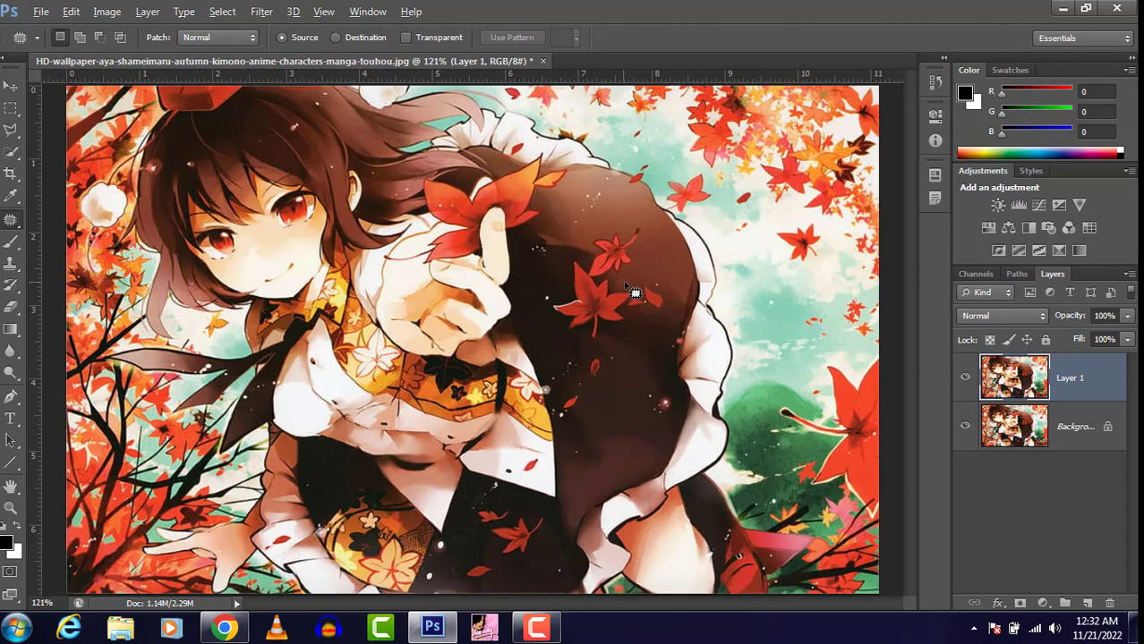
scroll(677, 222, "up", 1)
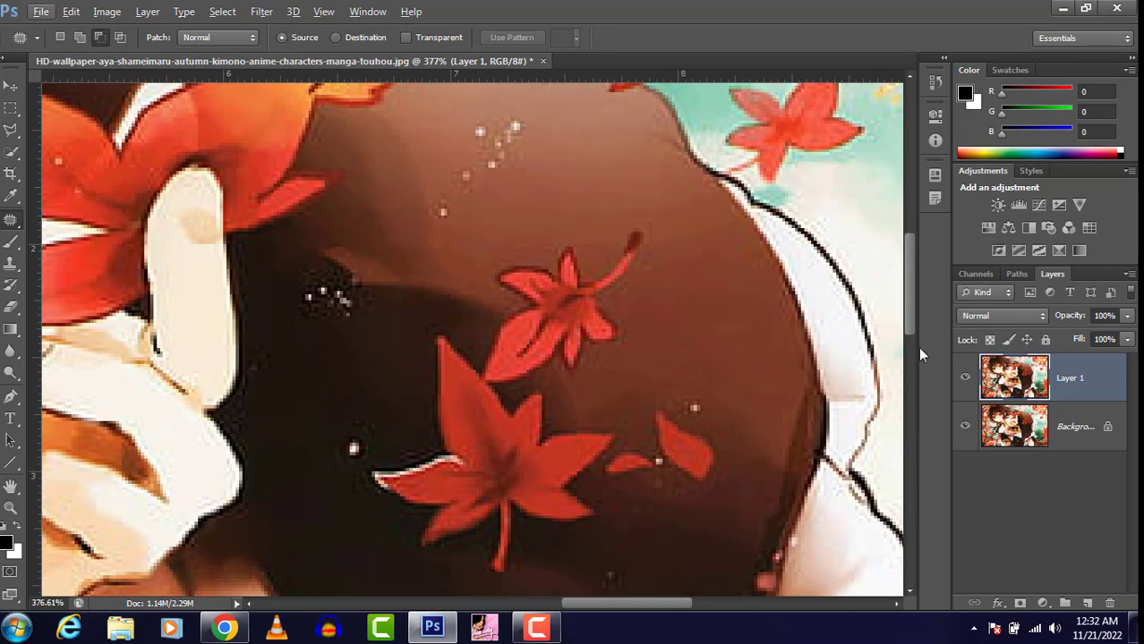
- Hide the Background layer, patch out the small stemmed leaf on the skirt using nearby skirt texture, and clear the selection
left_click(966, 428)
mouse_move(558, 263)
left_mouse_down()
mouse_move(504, 263)
mouse_move(488, 288)
left_mouse_up()
left_click_drag(491, 338, 488, 365)
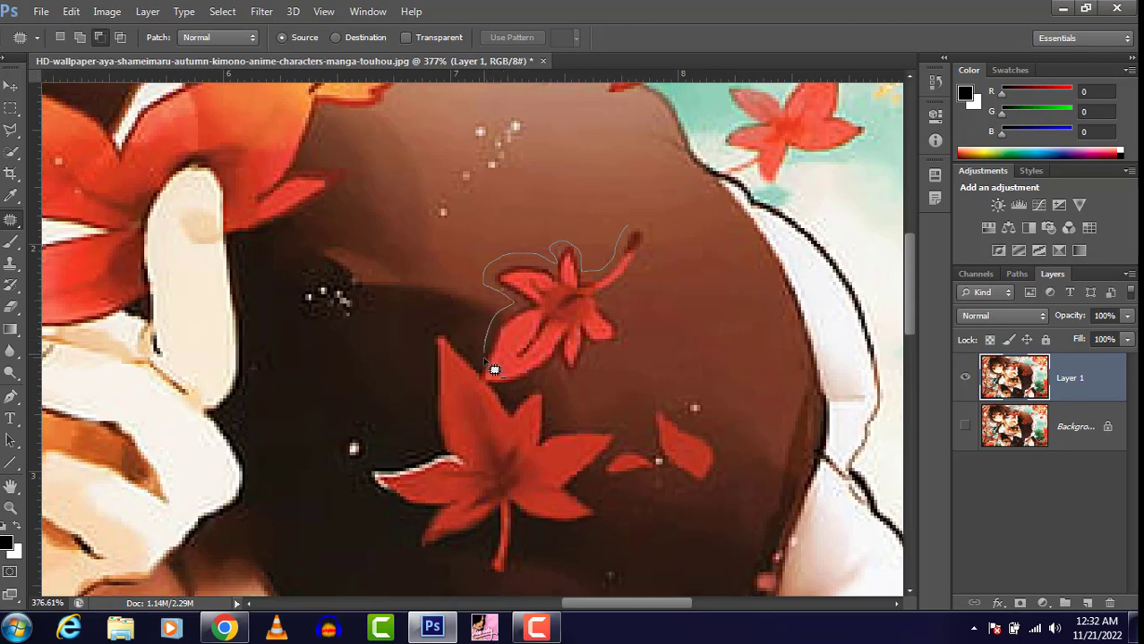
left_click_drag(506, 402, 557, 382)
left_click_drag(633, 236, 635, 235)
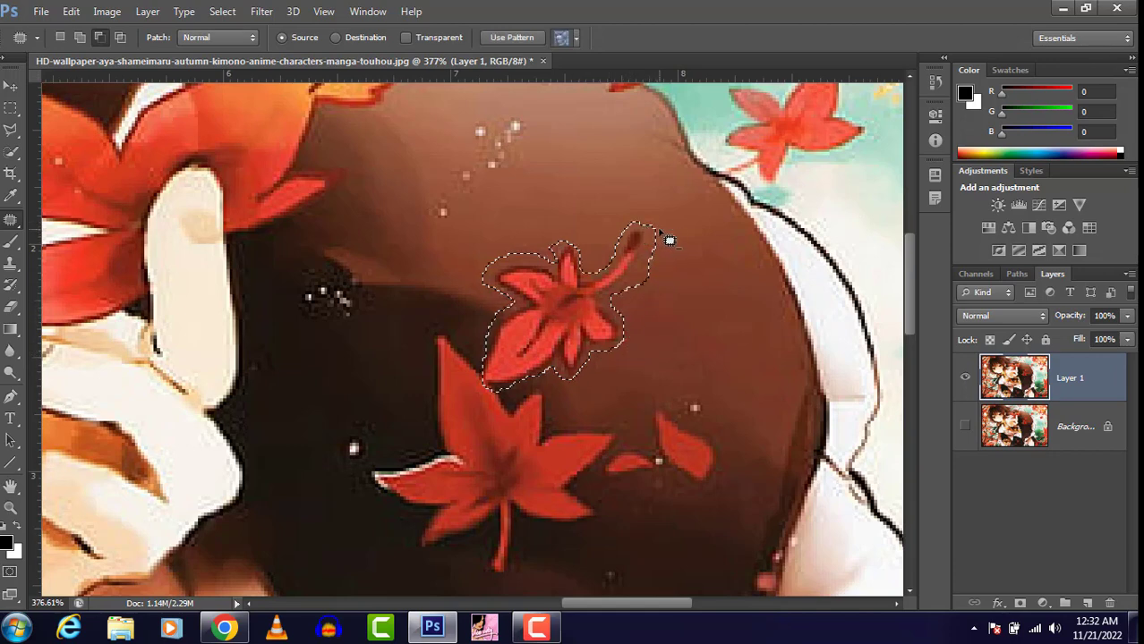
left_click_drag(558, 310, 461, 167)
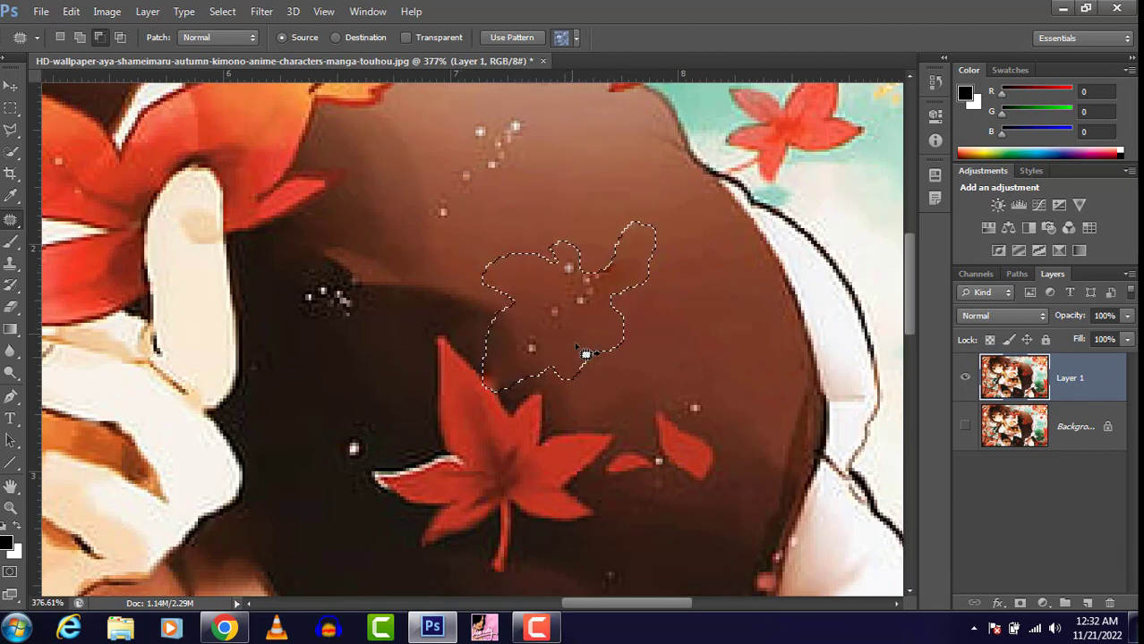
key("ctrl+d")
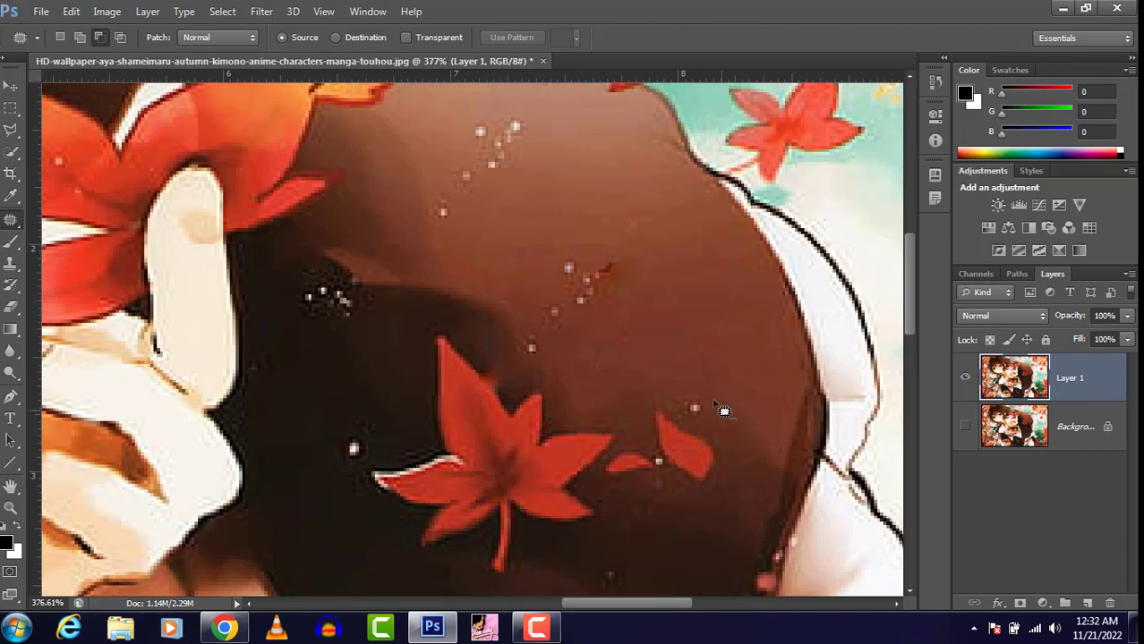
- Outline the pair of red petals near the skirt's edge, patch them with plain dark fabric, and deselect
mouse_move(723, 411)
left_mouse_down()
mouse_move(650, 401)
mouse_move(599, 479)
mouse_move(616, 494)
mouse_move(724, 481)
mouse_move(725, 412)
left_mouse_up()
mouse_move(694, 462)
left_mouse_down()
mouse_move(724, 490)
mouse_move(722, 541)
mouse_move(731, 525)
left_mouse_up()
key("ctrl+d")
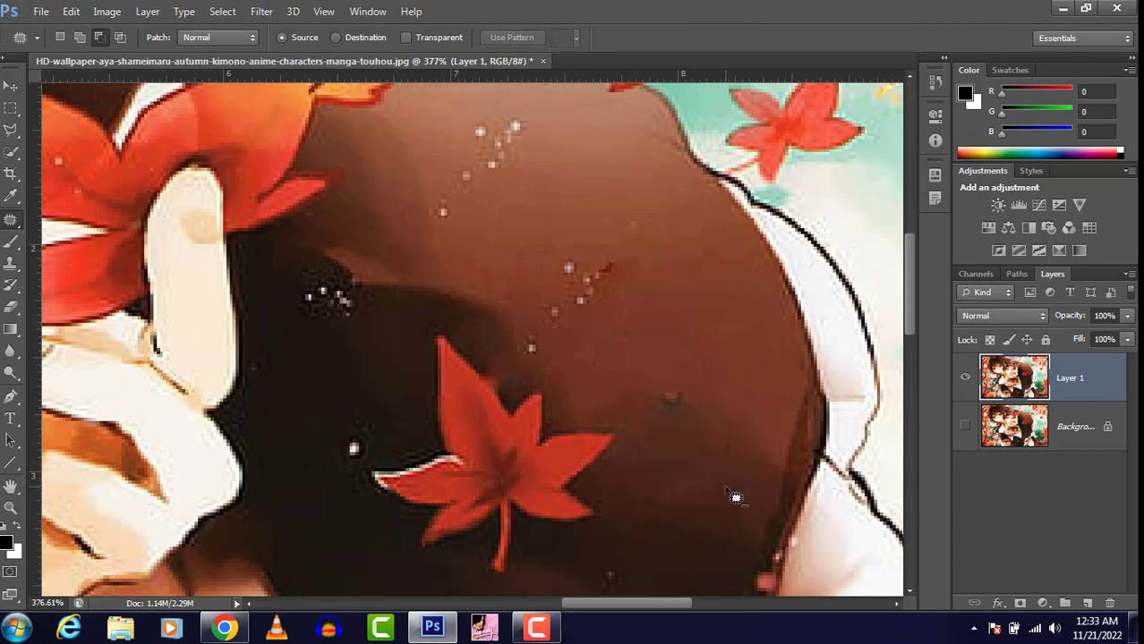
- Patch out the small petal and white specks below the large maple leaf, including the remnants left by the first patch
scroll(565, 444, "down", 5)
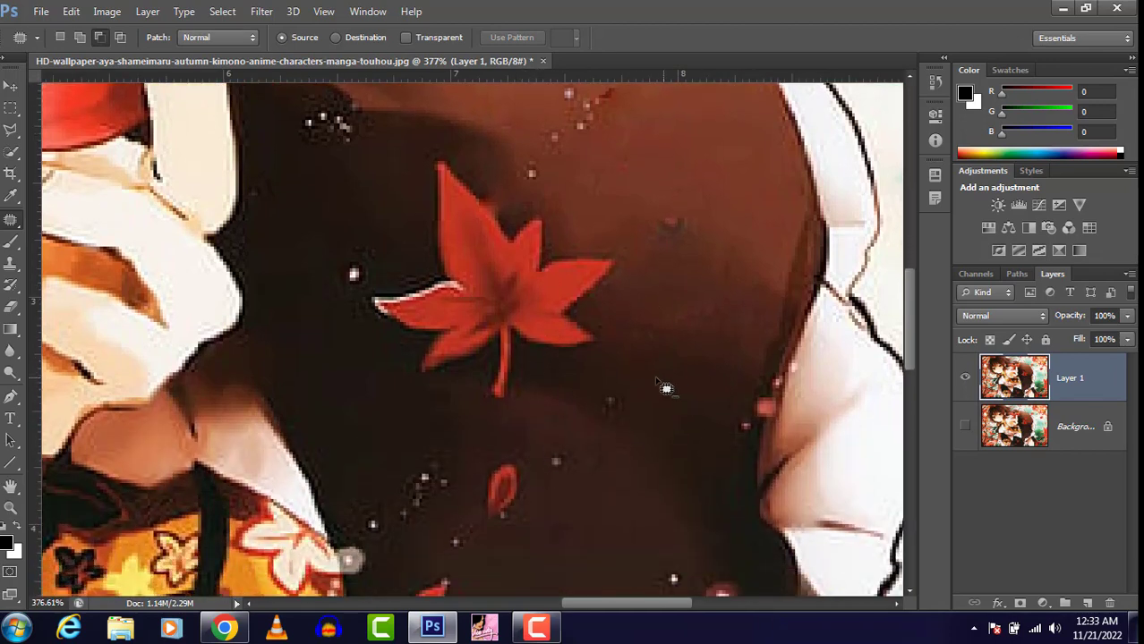
mouse_move(655, 377)
left_mouse_down()
mouse_move(392, 468)
mouse_move(356, 505)
mouse_move(359, 532)
mouse_move(431, 562)
mouse_move(492, 562)
mouse_move(636, 510)
mouse_move(679, 452)
mouse_move(686, 397)
mouse_move(656, 380)
left_mouse_up()
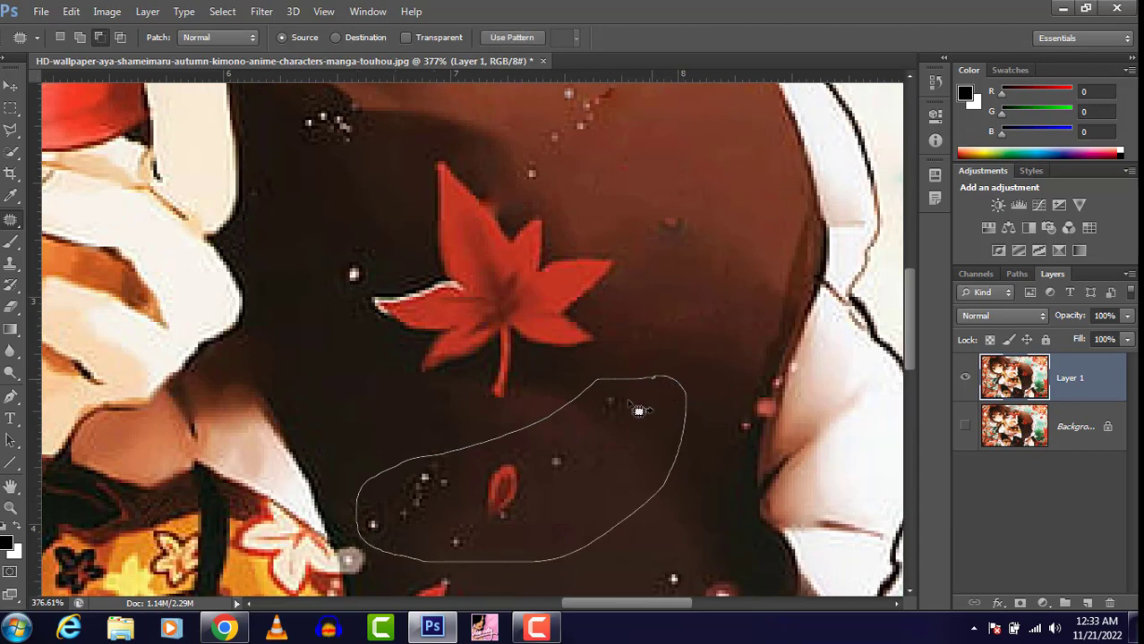
left_click_drag(524, 489, 590, 520)
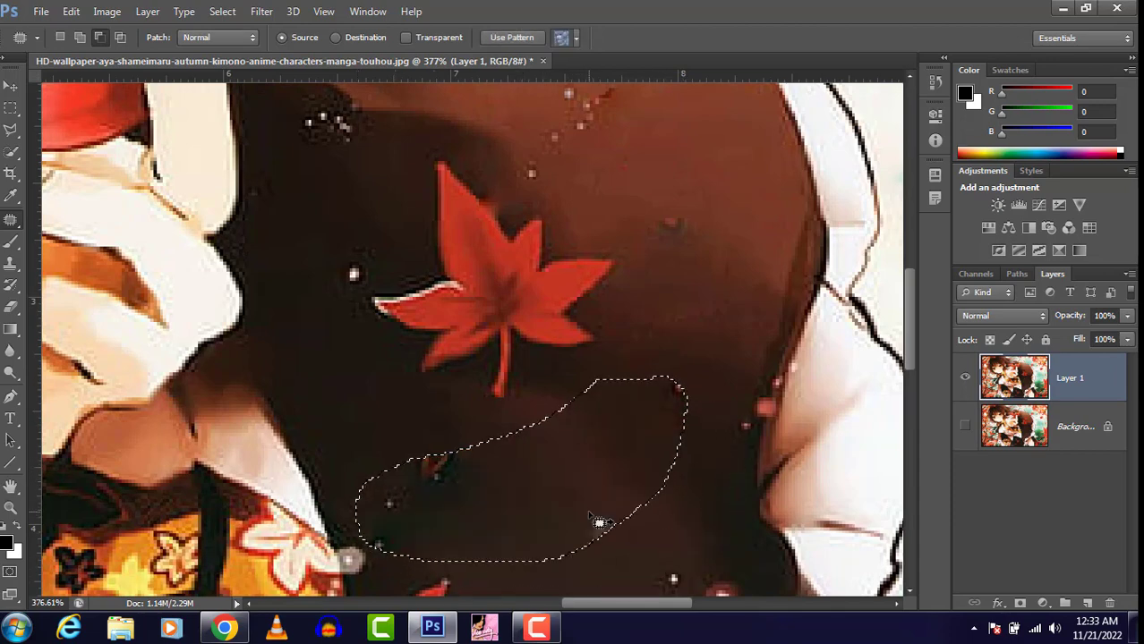
key("ctrl+d")
mouse_move(468, 442)
left_mouse_down()
mouse_move(407, 464)
mouse_move(370, 517)
mouse_move(383, 558)
mouse_move(483, 495)
mouse_move(483, 461)
mouse_move(467, 442)
left_mouse_up()
left_click_drag(423, 514, 548, 474)
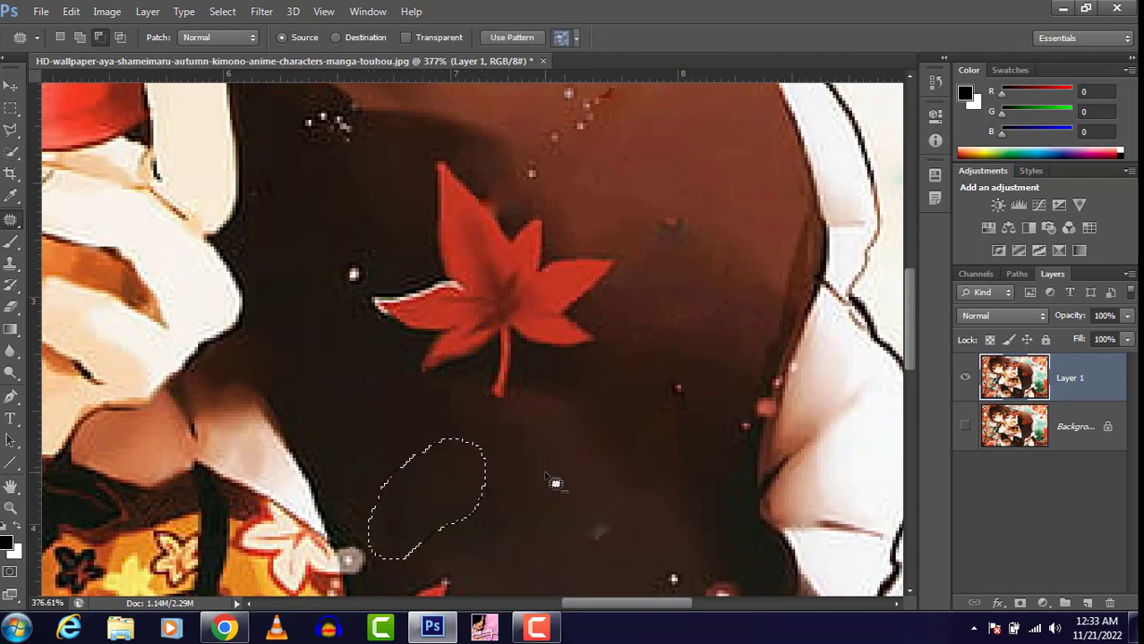
key("ctrl+d")
scroll(544, 456, "down", 1)
scroll(577, 478, "up", 2)
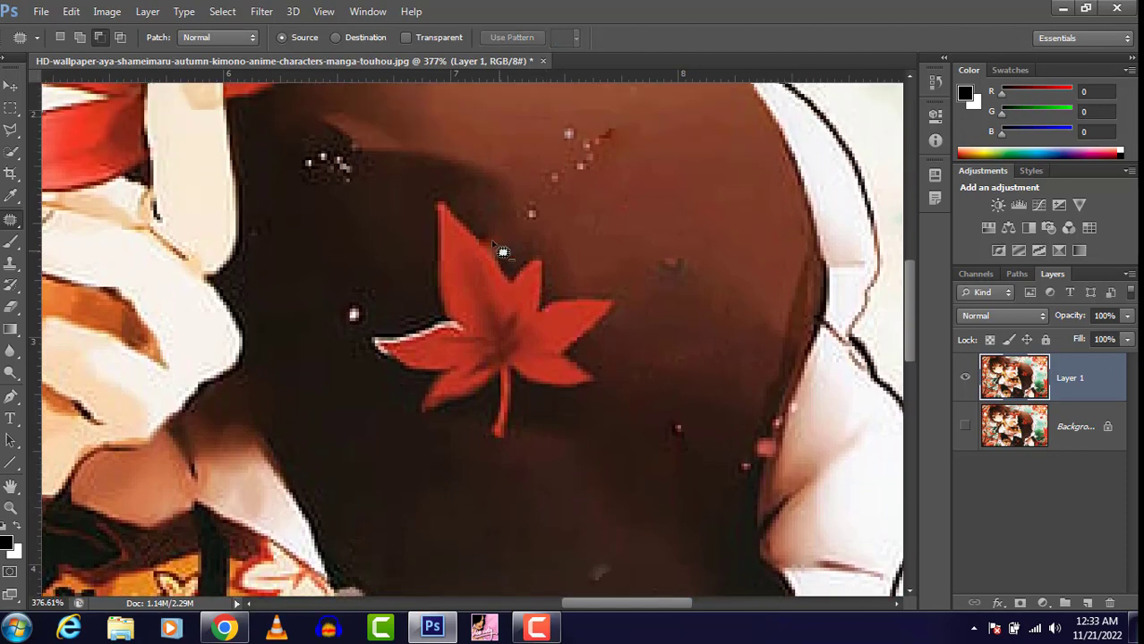
- Outline the large red maple leaf on the dark skirt and patch it with the plain fabric below it
mouse_move(449, 200)
left_mouse_down()
mouse_move(426, 217)
mouse_move(439, 305)
mouse_move(368, 326)
mouse_move(355, 345)
mouse_move(427, 386)
mouse_move(410, 389)
mouse_move(404, 422)
mouse_move(452, 423)
mouse_move(490, 395)
mouse_move(485, 447)
mouse_move(508, 445)
mouse_move(521, 394)
mouse_move(601, 396)
mouse_move(609, 374)
mouse_move(583, 356)
mouse_move(632, 296)
mouse_move(556, 291)
mouse_move(552, 257)
mouse_move(507, 262)
left_mouse_up()
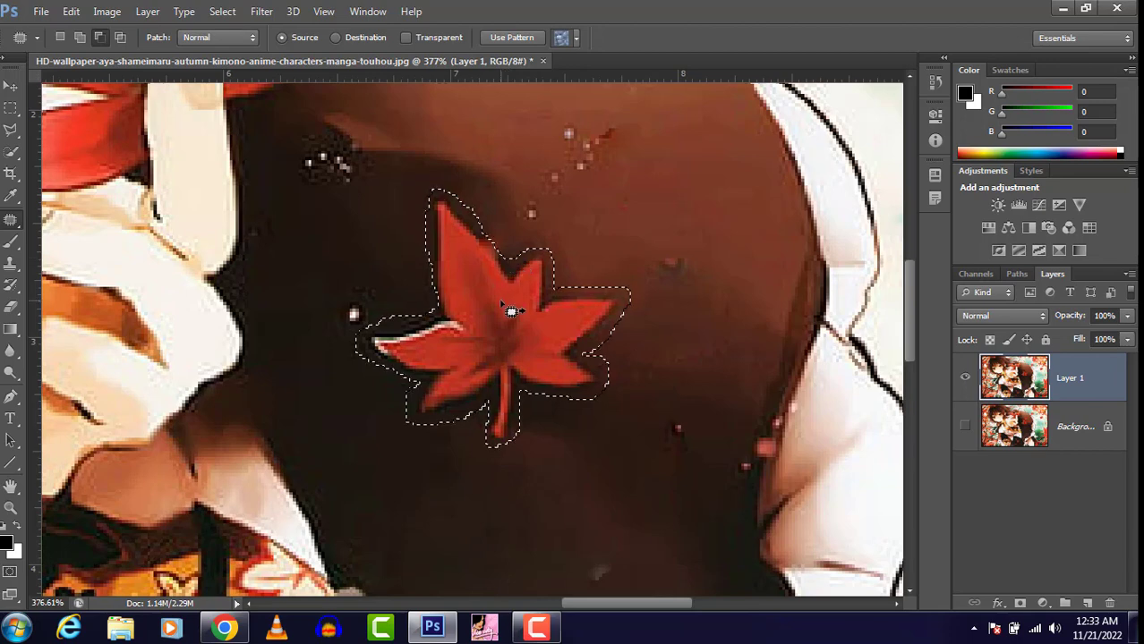
scroll(531, 297, "up", 1)
scroll(531, 296, "down", 3)
left_click_drag(528, 299, 618, 492)
scroll(578, 408, "down", 7)
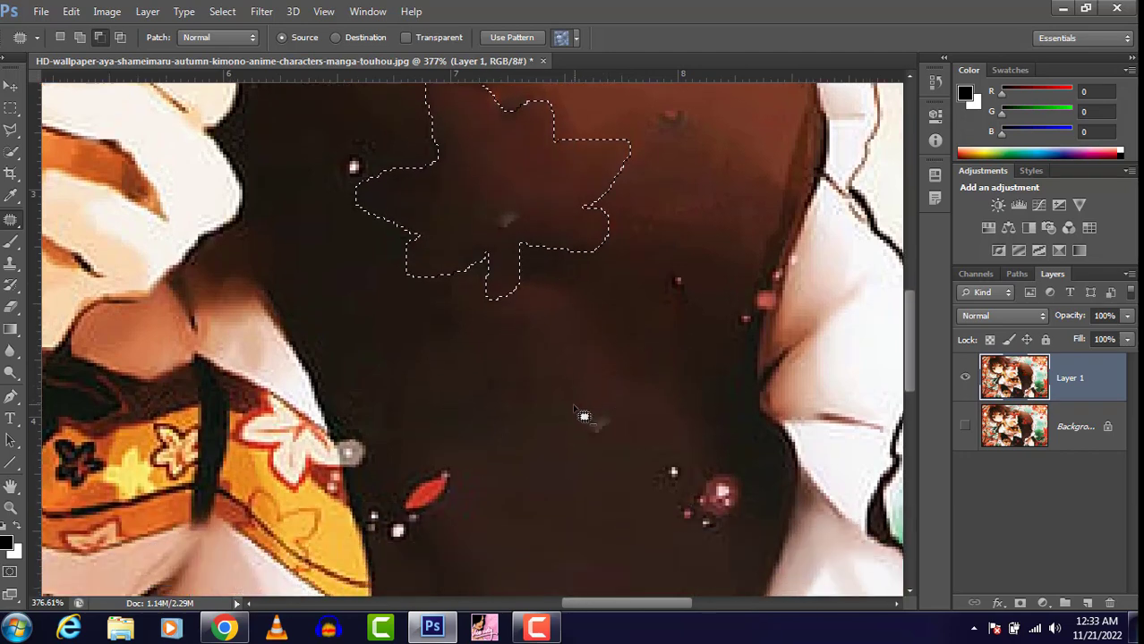
- Clear the old selection, then outline the red leaf in the sky beside the skirt and patch it with nearby sky
scroll(578, 408, "up", 9)
scroll(548, 402, "up", 15)
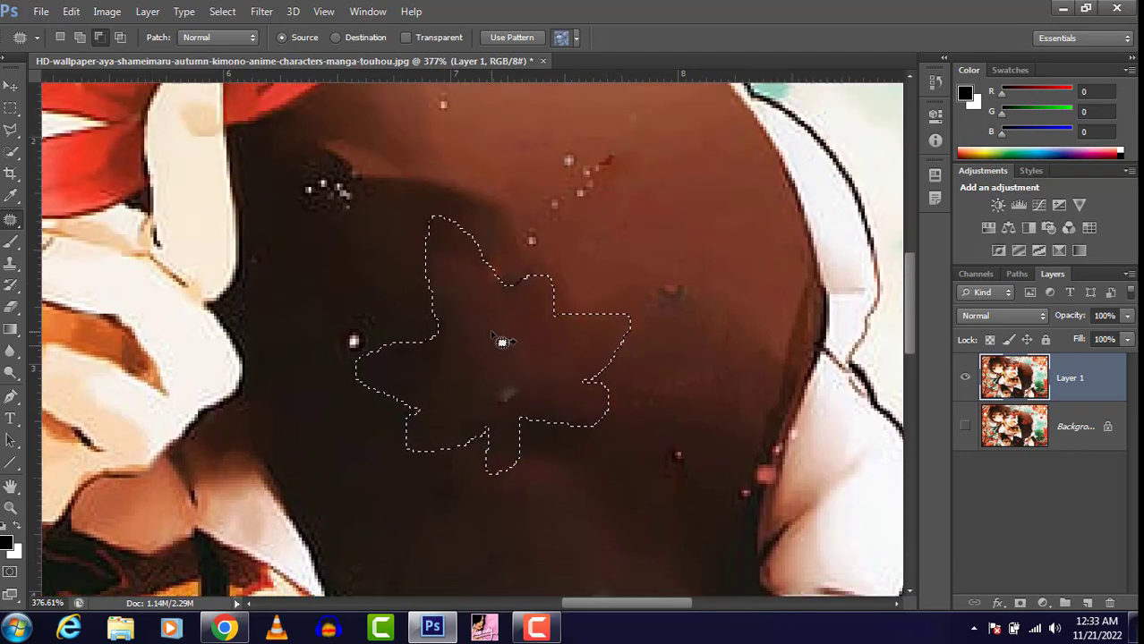
scroll(496, 338, "up", 7)
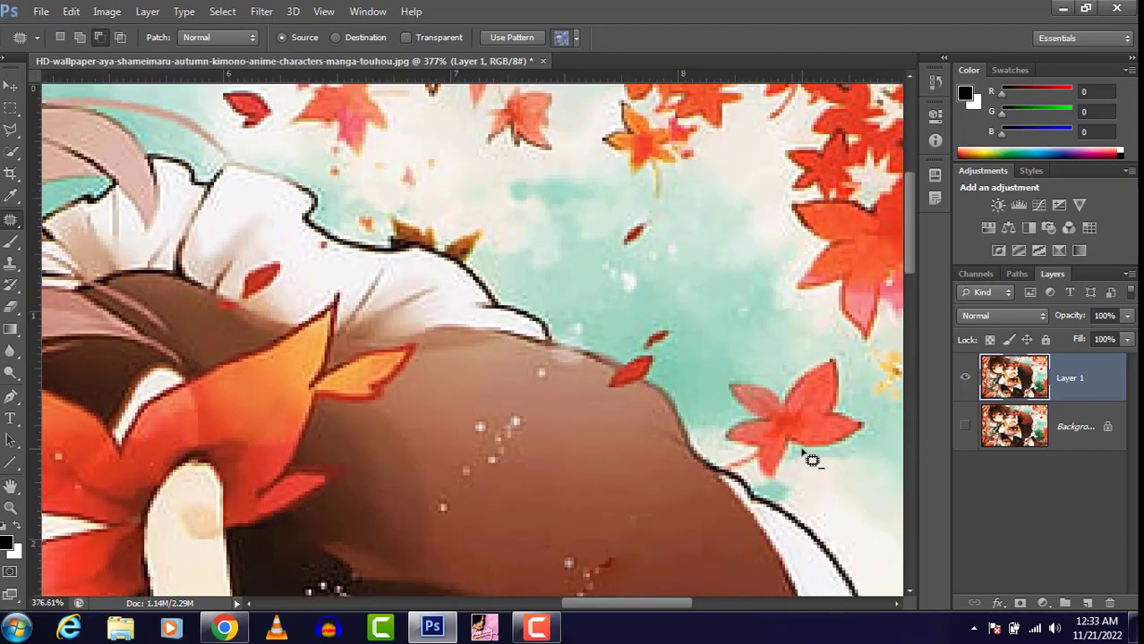
mouse_move(861, 442)
left_mouse_down()
mouse_move(868, 414)
mouse_move(850, 411)
mouse_move(834, 353)
mouse_move(806, 356)
mouse_move(785, 381)
mouse_move(726, 378)
mouse_move(740, 421)
mouse_move(715, 436)
mouse_move(737, 449)
mouse_move(726, 471)
mouse_move(754, 468)
mouse_move(771, 486)
mouse_move(794, 446)
left_mouse_up()
scroll(573, 438, "down", 1)
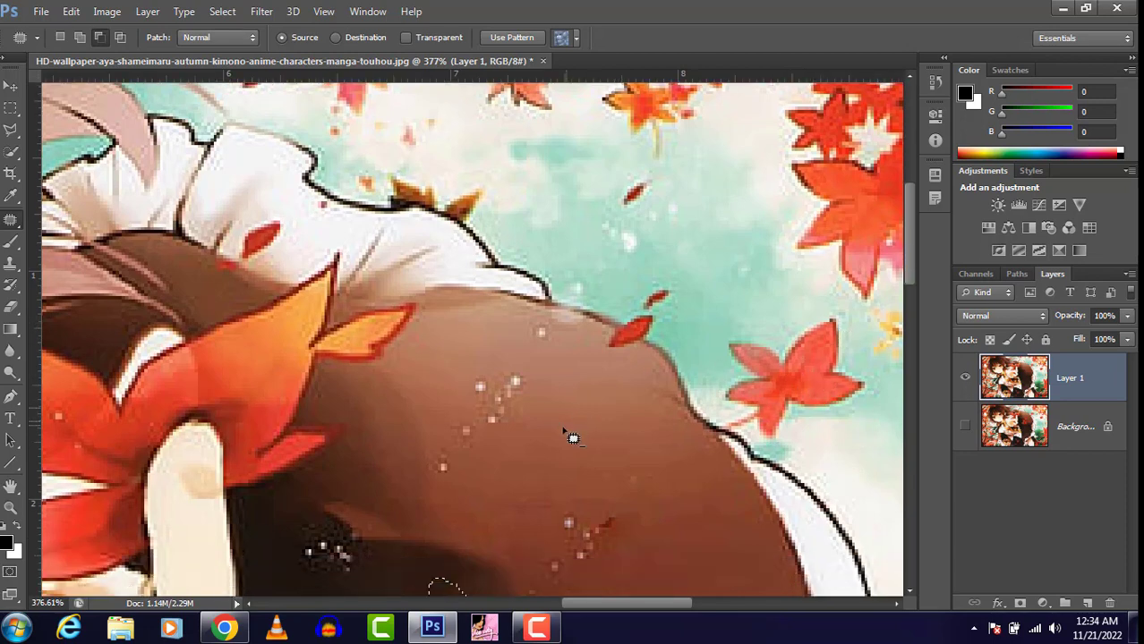
scroll(572, 437, "down", 2)
left_click(709, 409)
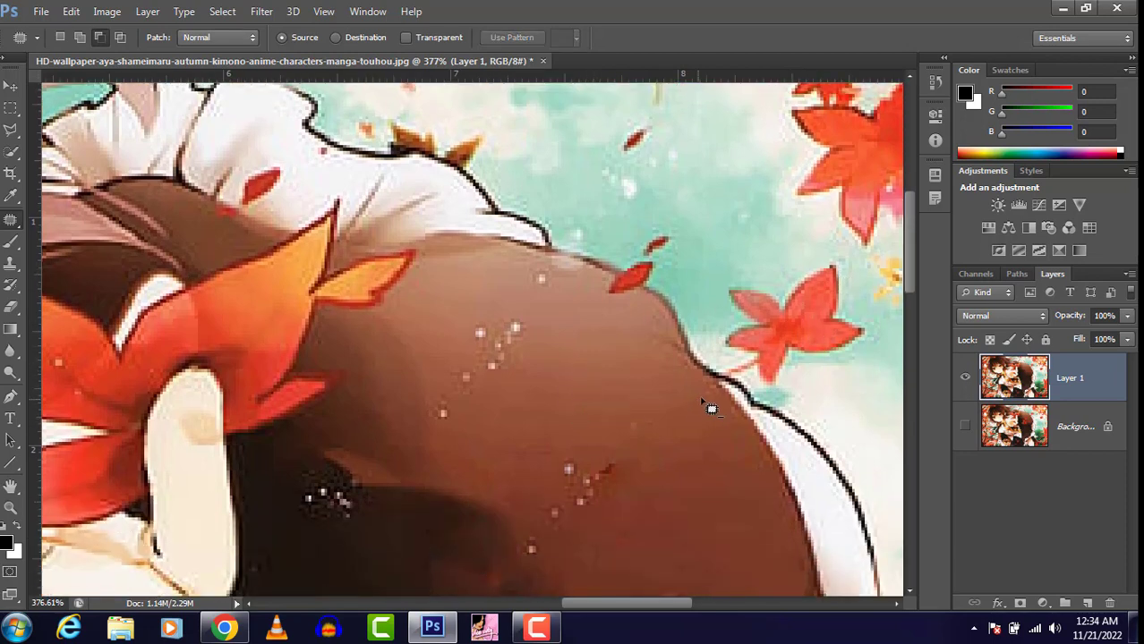
scroll(892, 311, "up", 3)
mouse_move(857, 422)
left_mouse_down()
mouse_move(846, 426)
mouse_move(861, 374)
mouse_move(823, 378)
mouse_move(797, 403)
mouse_move(725, 409)
mouse_move(749, 435)
mouse_move(729, 479)
mouse_move(794, 506)
mouse_move(823, 475)
mouse_move(866, 466)
mouse_move(873, 439)
mouse_move(756, 398)
mouse_move(725, 367)
mouse_move(743, 347)
left_mouse_up()
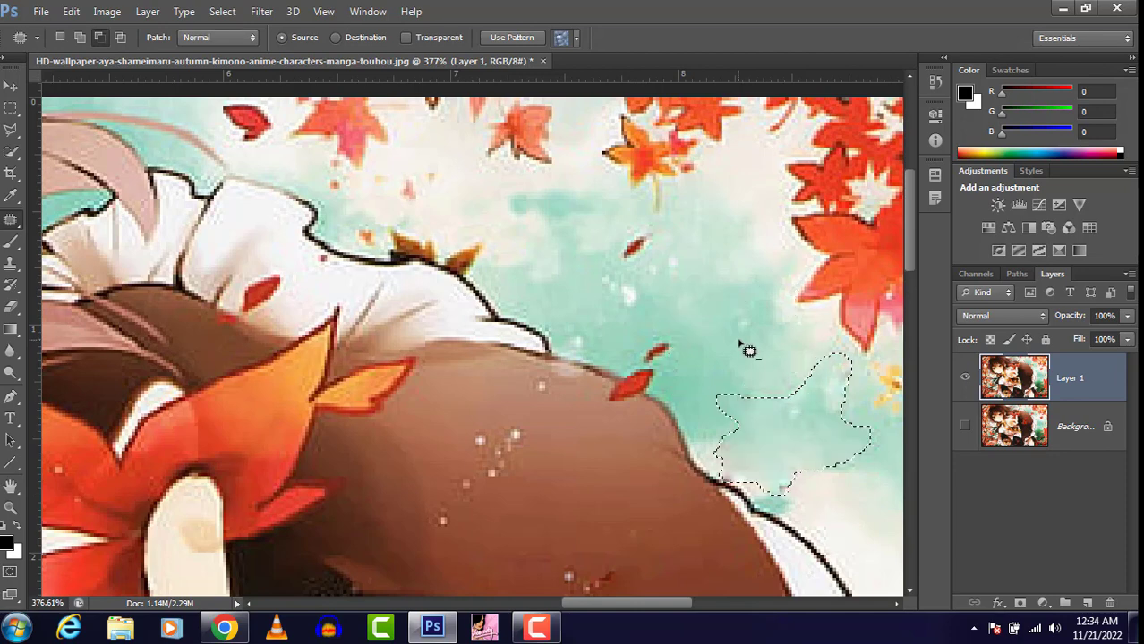
key("ctrl+d")
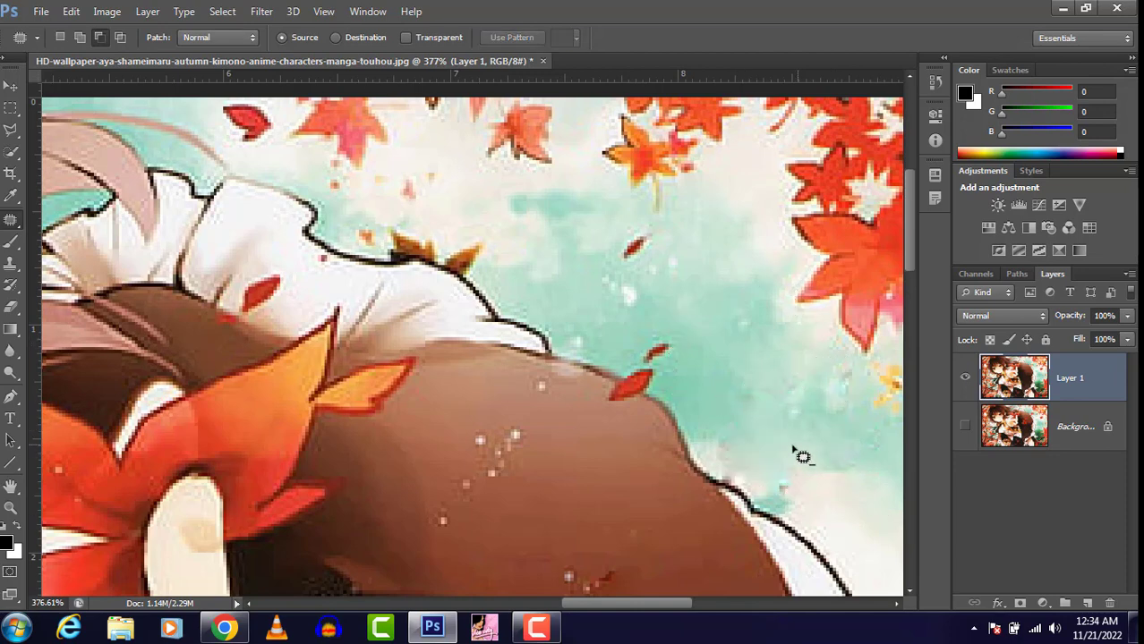
- Outline the lone red leaf below the leaf cluster in the sky, patch it with cloudy background, and deselect
scroll(726, 396, "down", 3)
scroll(707, 364, "up", 4)
scroll(653, 313, "up", 2)
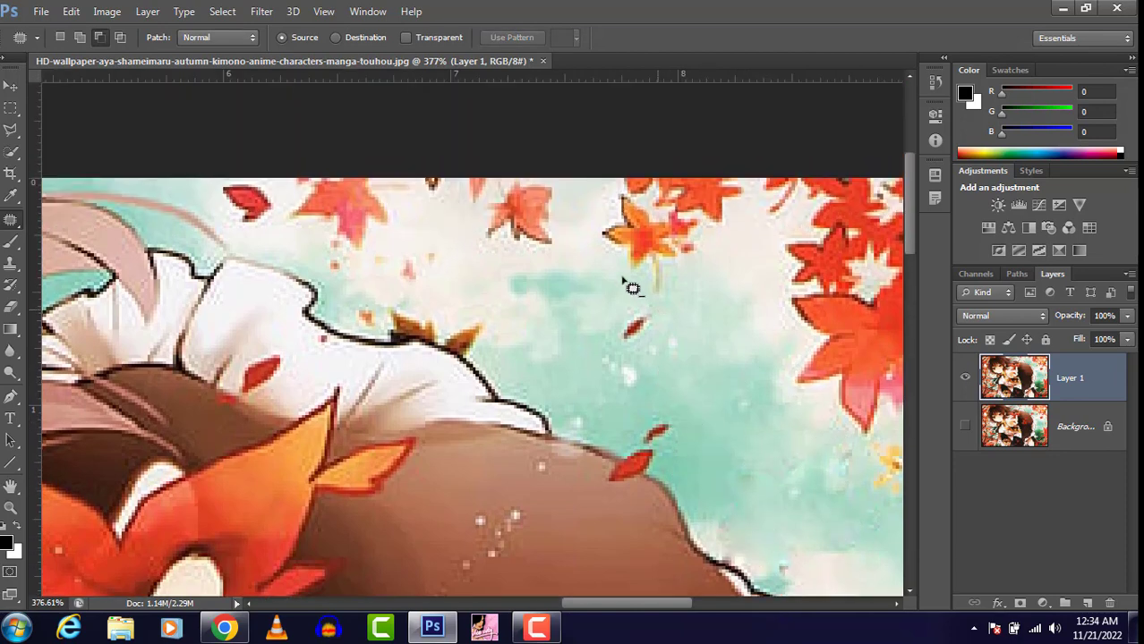
scroll(696, 269, "down", 1)
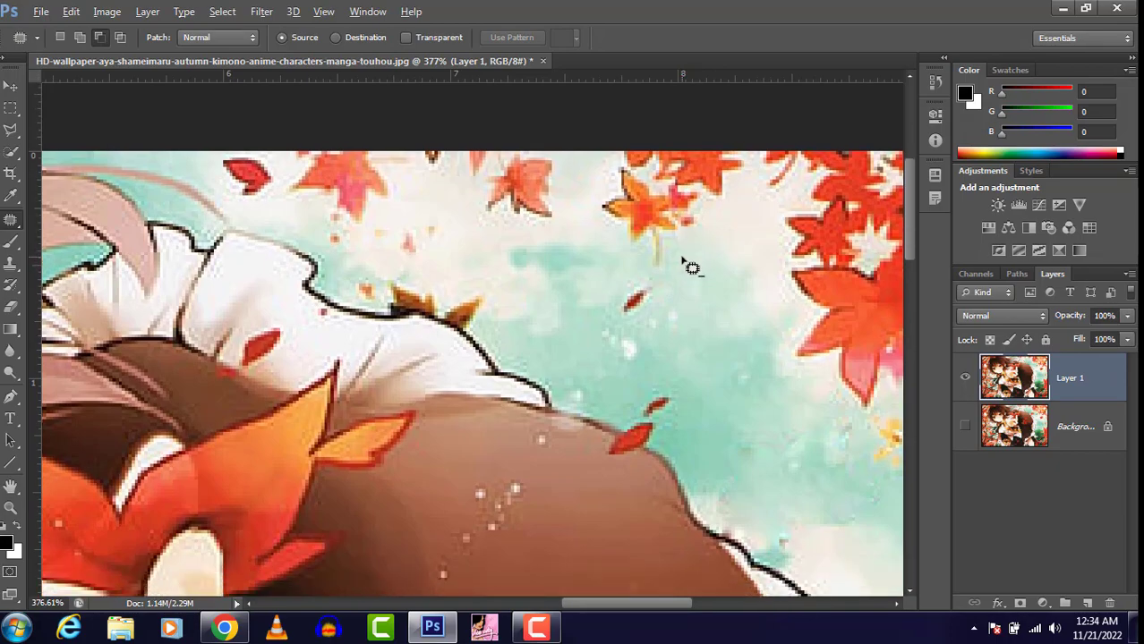
scroll(689, 266, "down", 5)
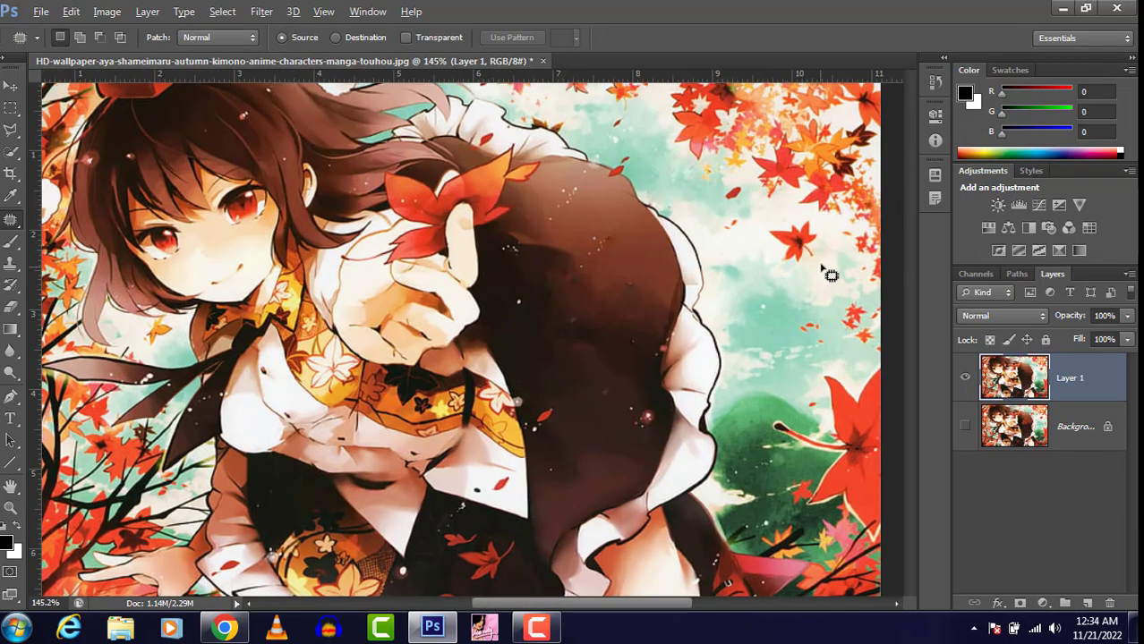
scroll(830, 275, "up", 4)
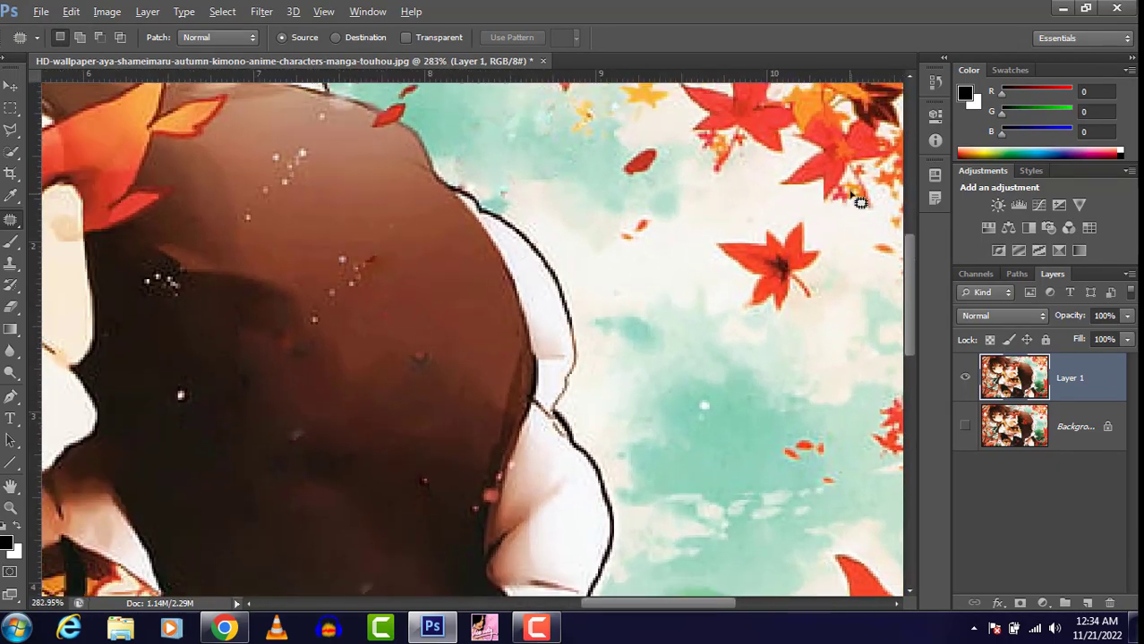
scroll(854, 211, "up", 1)
mouse_move(805, 256)
left_mouse_down()
mouse_move(805, 214)
mouse_move(698, 241)
mouse_move(685, 258)
mouse_move(738, 324)
mouse_move(790, 337)
mouse_move(818, 303)
mouse_move(821, 255)
mouse_move(803, 247)
mouse_move(777, 288)
mouse_move(754, 379)
mouse_move(764, 385)
mouse_move(781, 358)
left_mouse_up()
left_click_drag(698, 257, 739, 327)
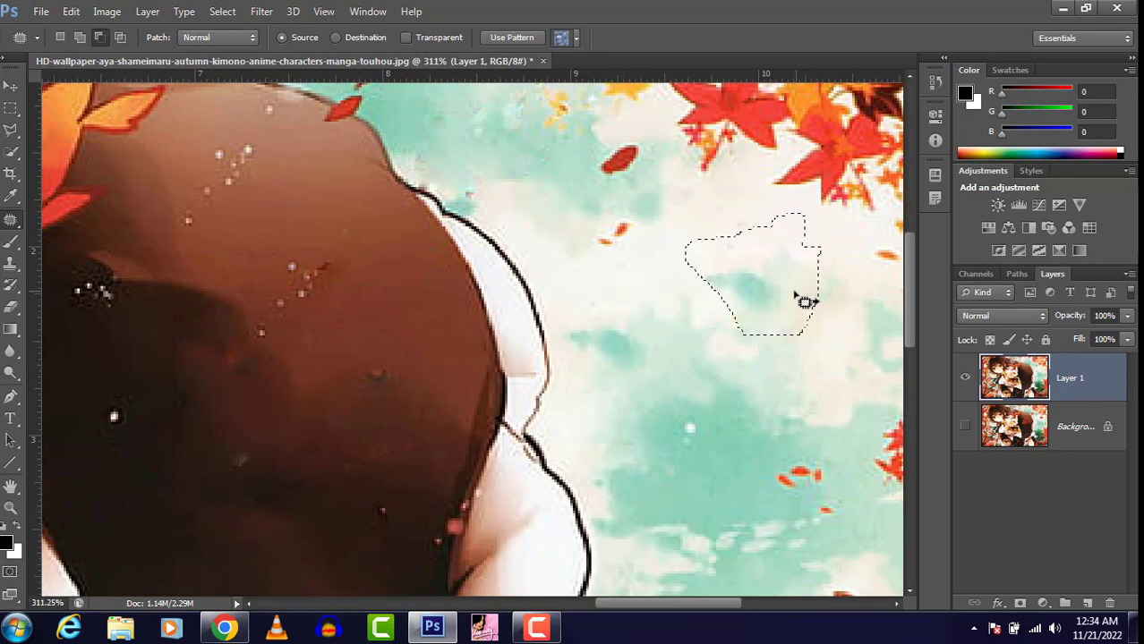
key("ctrl+d")
- Outline a small area of pale sky beside the removed leaf, patch it with nearby teal cloud texture, and deselect
scroll(736, 340, "down", 1)
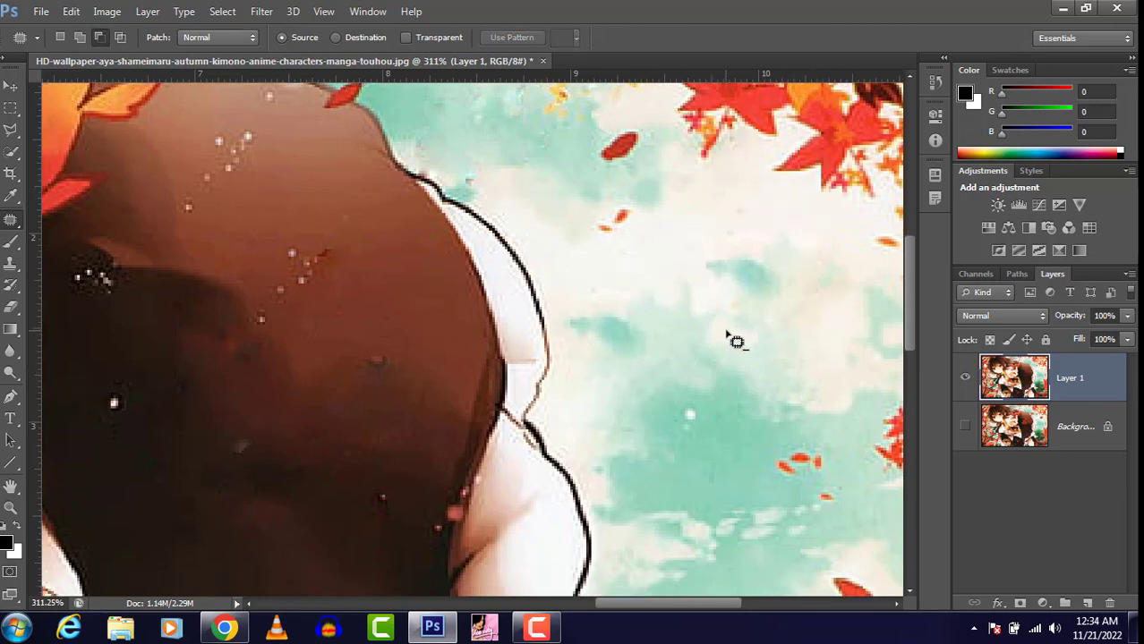
mouse_move(713, 220)
left_mouse_down()
mouse_move(659, 242)
mouse_move(685, 256)
mouse_move(716, 240)
mouse_move(716, 214)
mouse_move(709, 255)
mouse_move(738, 277)
mouse_move(689, 244)
mouse_move(736, 272)
left_mouse_up()
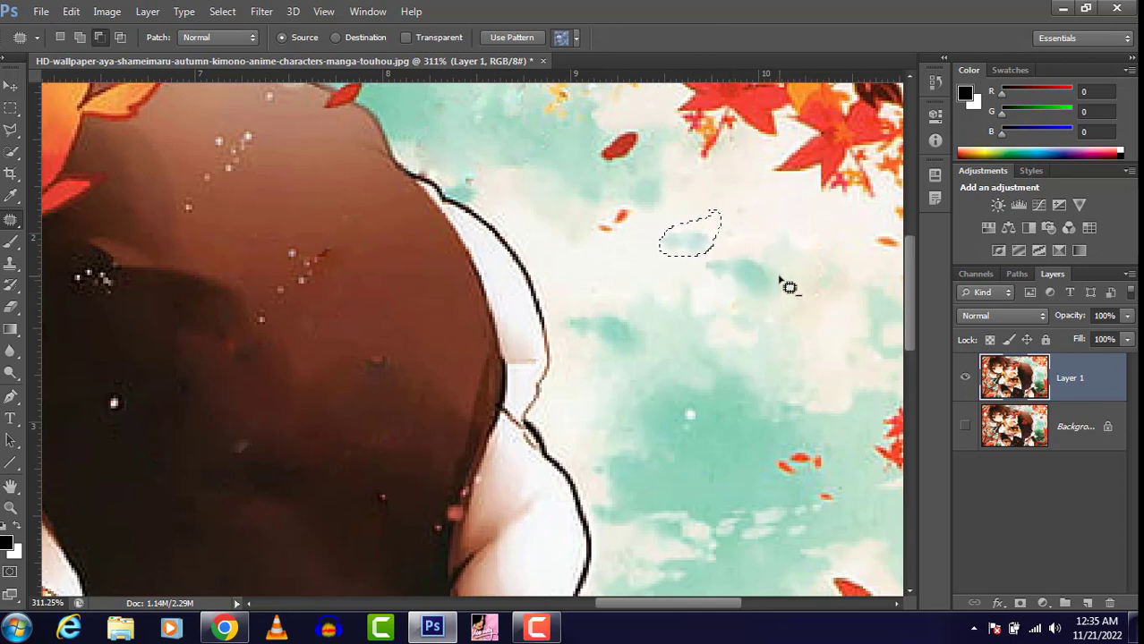
key("ctrl+d")
scroll(758, 281, "down", 1)
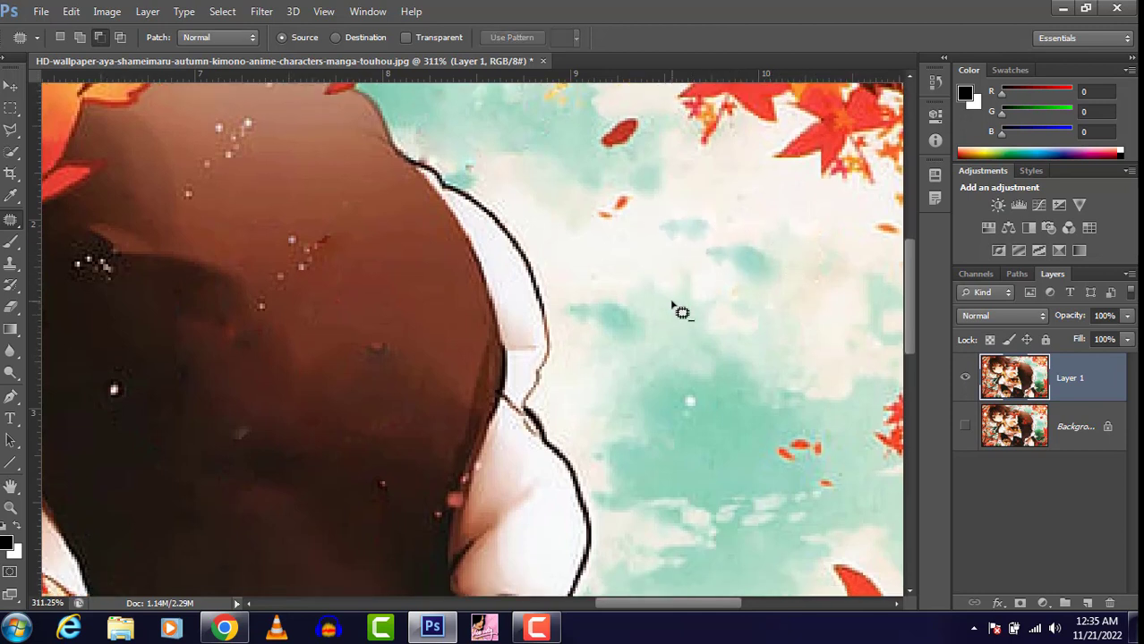
- Patch out the dark red petal below the leaf cluster with clean sky and clear the selection
scroll(678, 310, "up", 6)
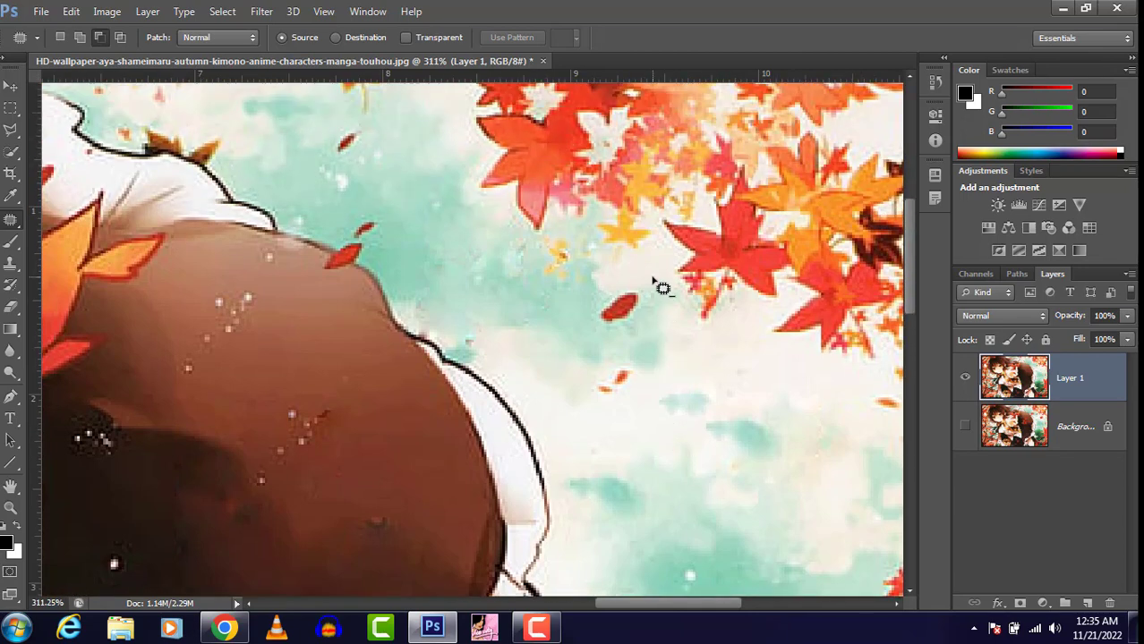
mouse_move(643, 289)
left_mouse_down()
mouse_move(613, 306)
mouse_move(608, 327)
mouse_move(641, 324)
mouse_move(642, 287)
mouse_move(576, 307)
left_mouse_up()
key("ctrl+d")
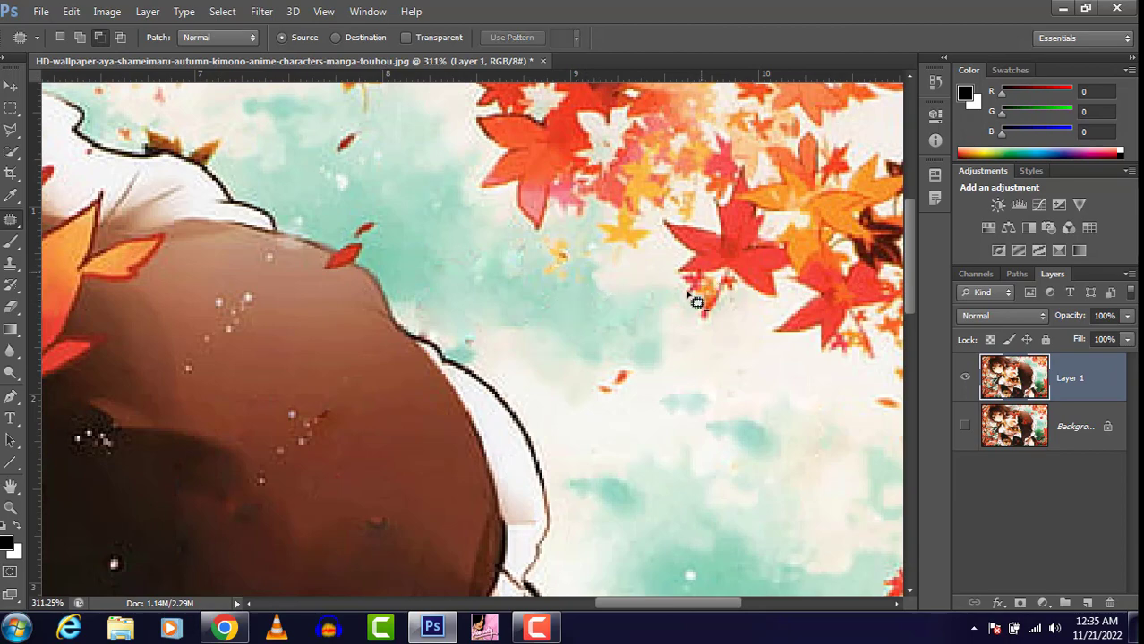
- Outline the white pompom beside the girl's hair and copy it in Destination mode onto the sky, skirt, shirt and lower foliage
scroll(654, 336, "down", 5)
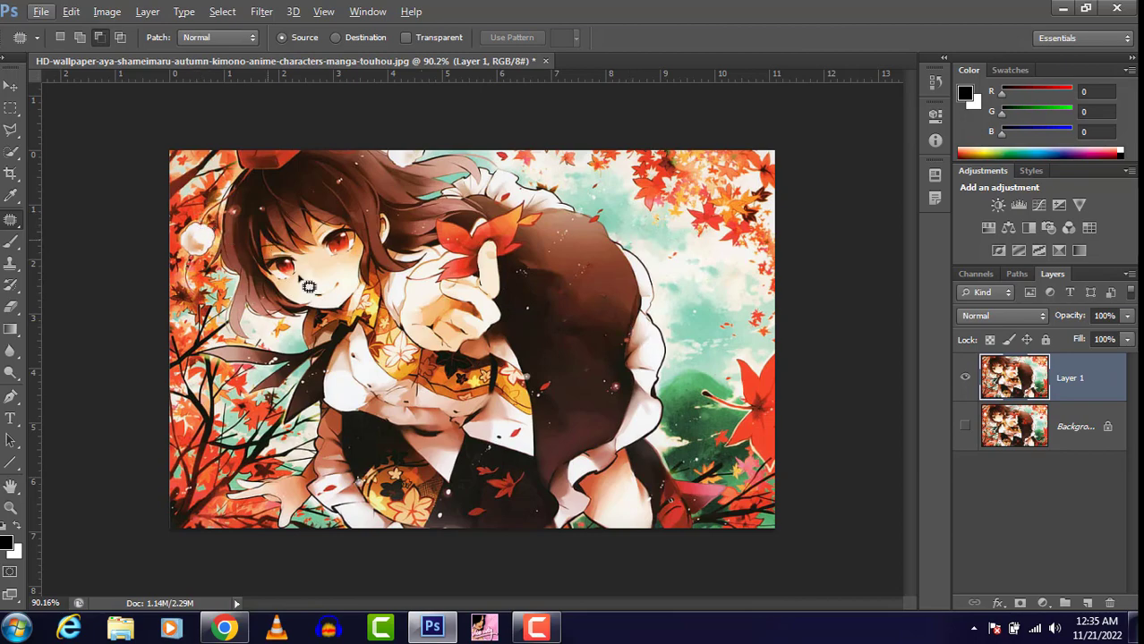
scroll(219, 222, "up", 2)
scroll(218, 222, "up", 2)
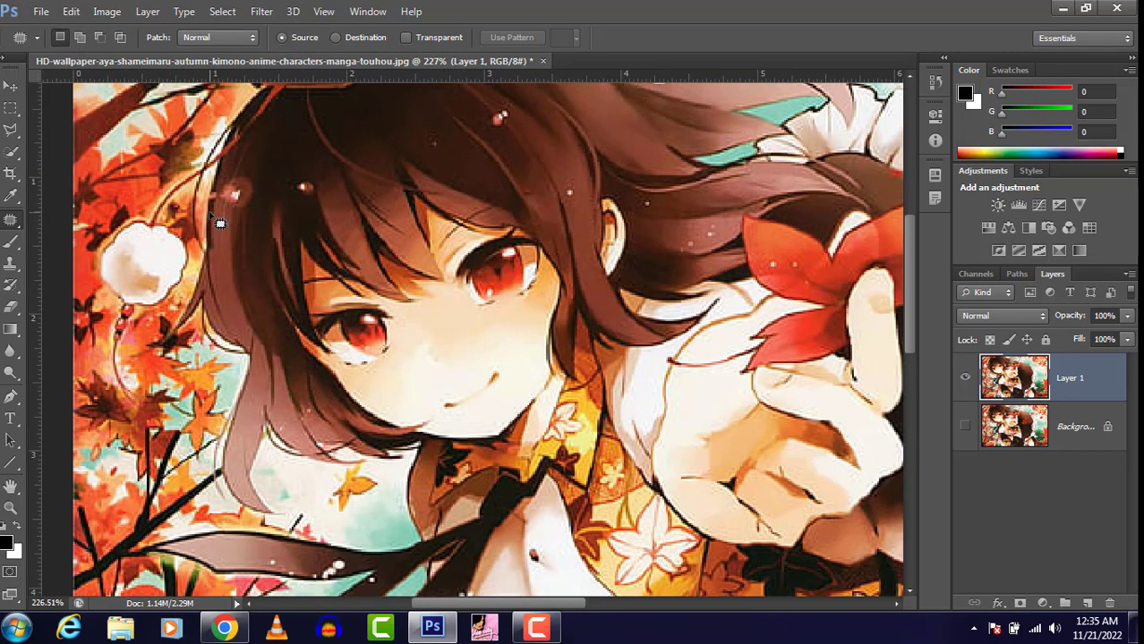
scroll(215, 224, "up", 1)
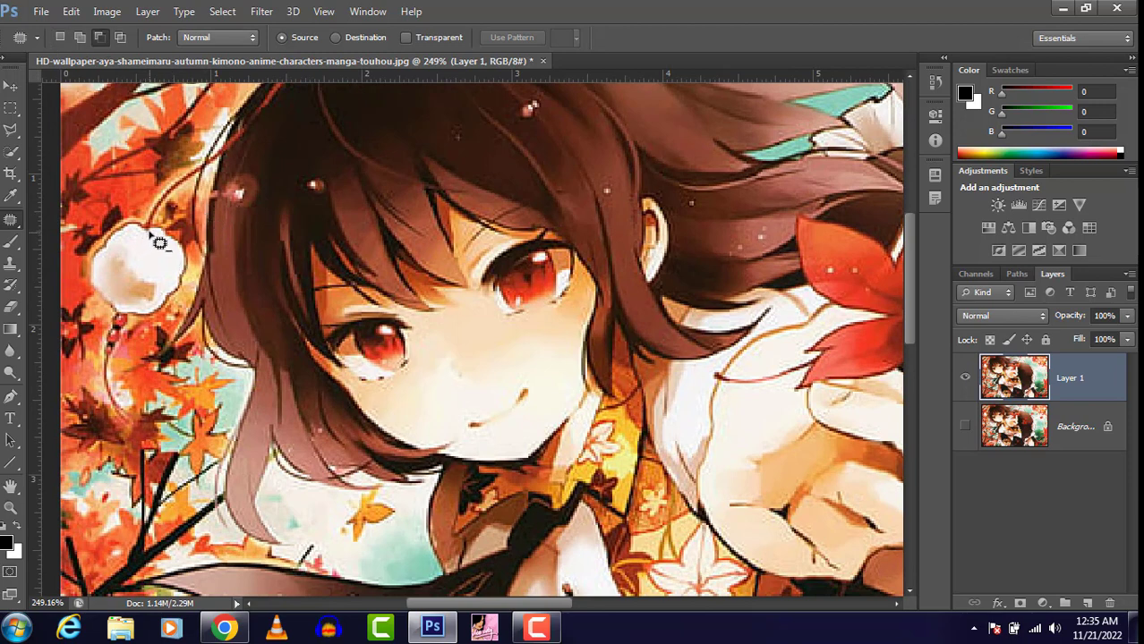
mouse_move(141, 230)
left_mouse_down()
mouse_move(112, 241)
mouse_move(95, 288)
mouse_move(156, 330)
mouse_move(189, 309)
mouse_move(204, 280)
mouse_move(146, 229)
left_mouse_up()
scroll(305, 293, "down", 2)
scroll(304, 292, "down", 3)
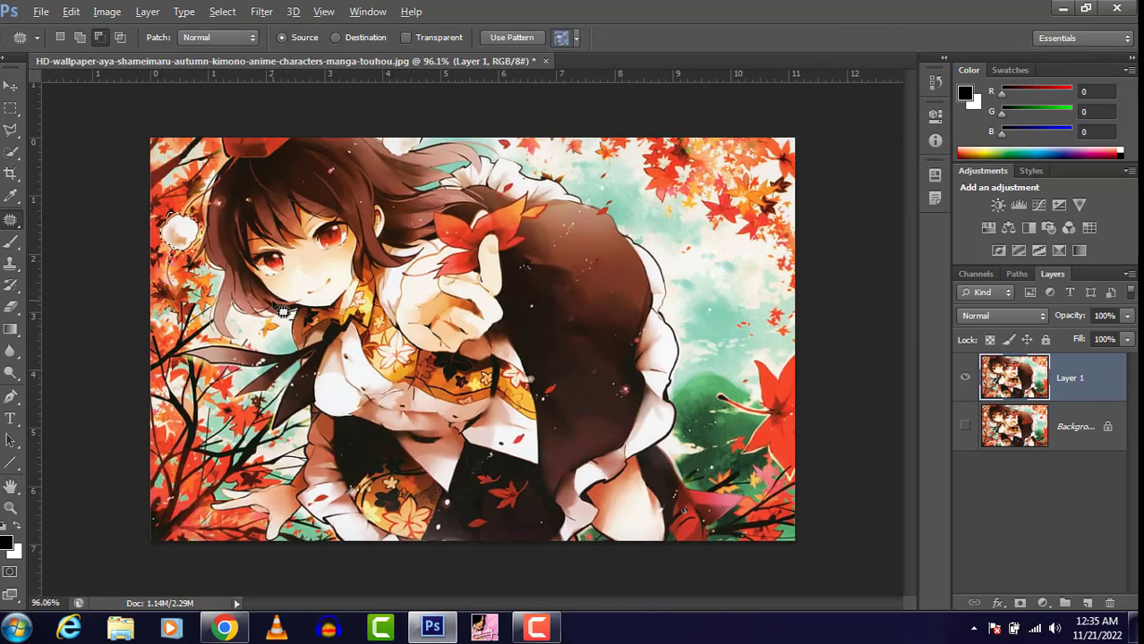
left_click(336, 38)
left_click_drag(190, 236, 175, 495)
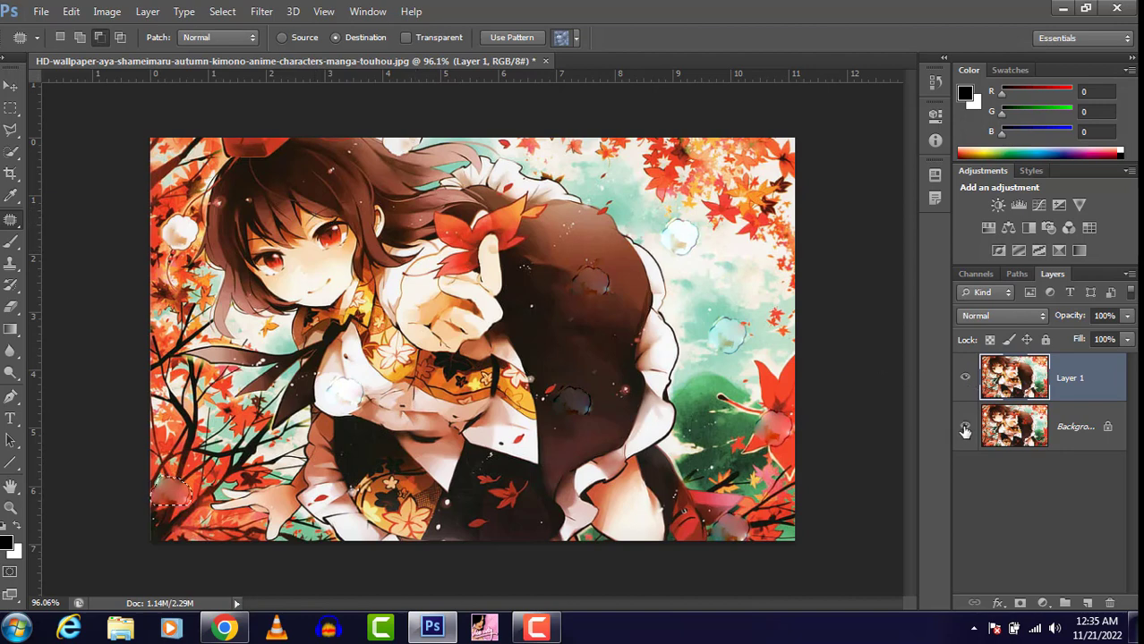
- Toggle Layer 1's visibility repeatedly to compare the patched wallpaper with the original Background layer
left_click(965, 378)
left_click(965, 377)
left_click(966, 377)
left_click(965, 377)
left_click(965, 378)
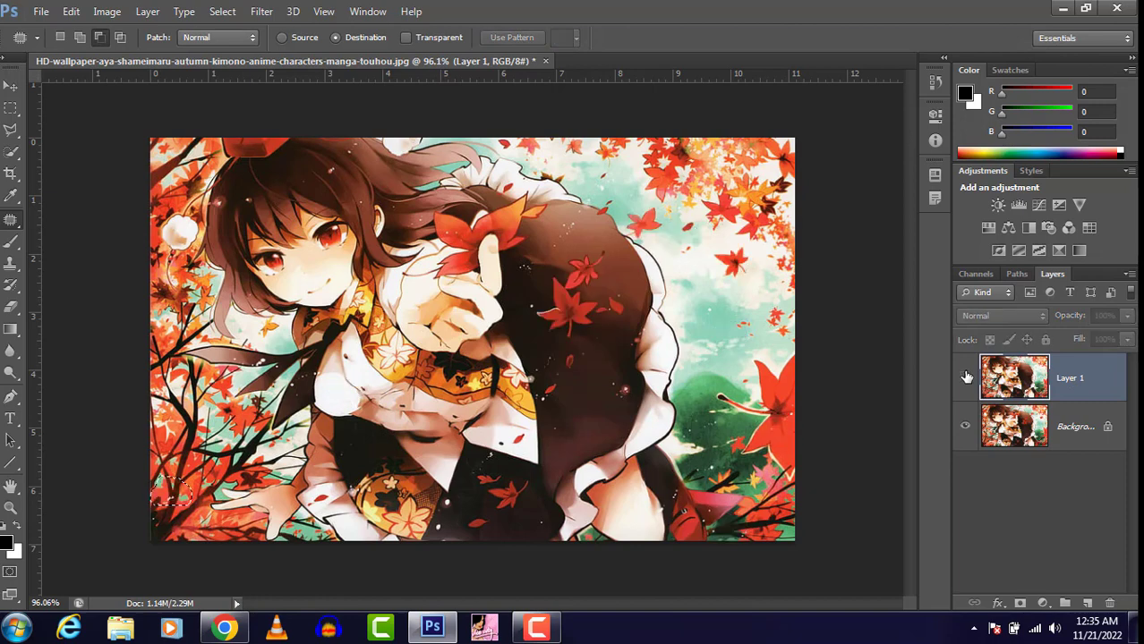
left_click(966, 378)
left_click(966, 377)
left_click(965, 378)
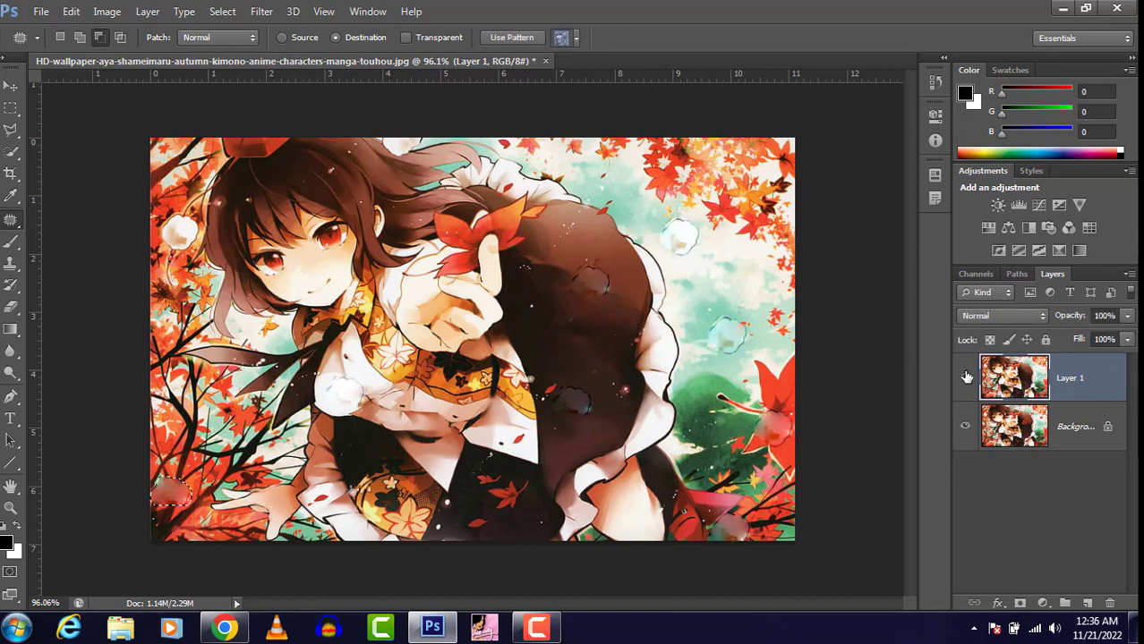
- Compare Layer 1 with the original once more and undo all the pompom copies on the sky, skirt, shirt and foliage
left_click(965, 378)
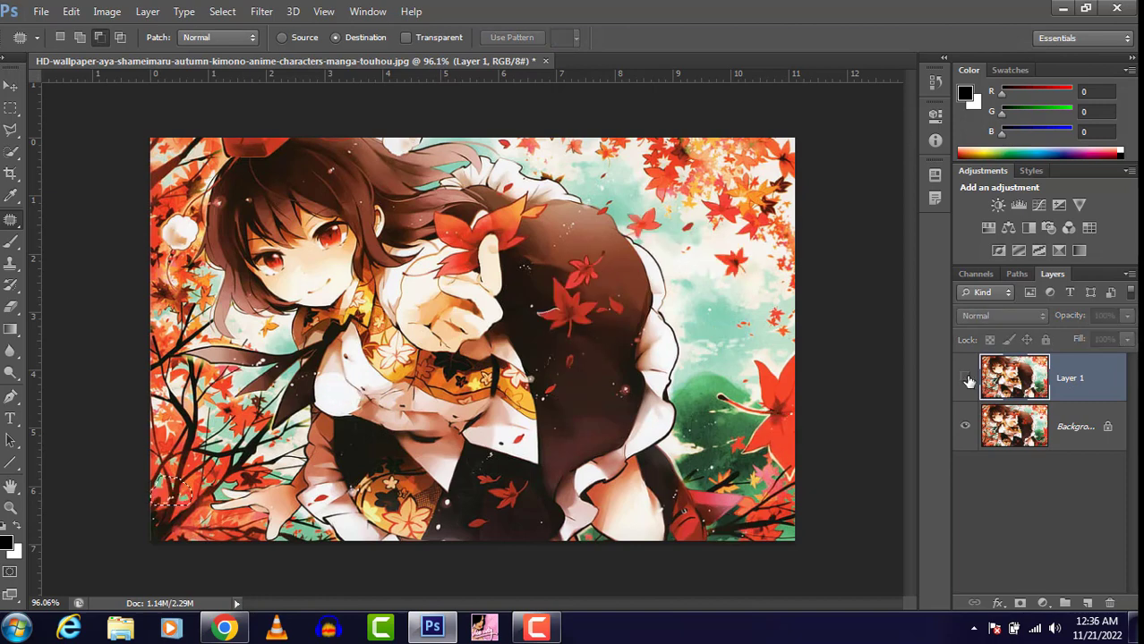
left_click(966, 377)
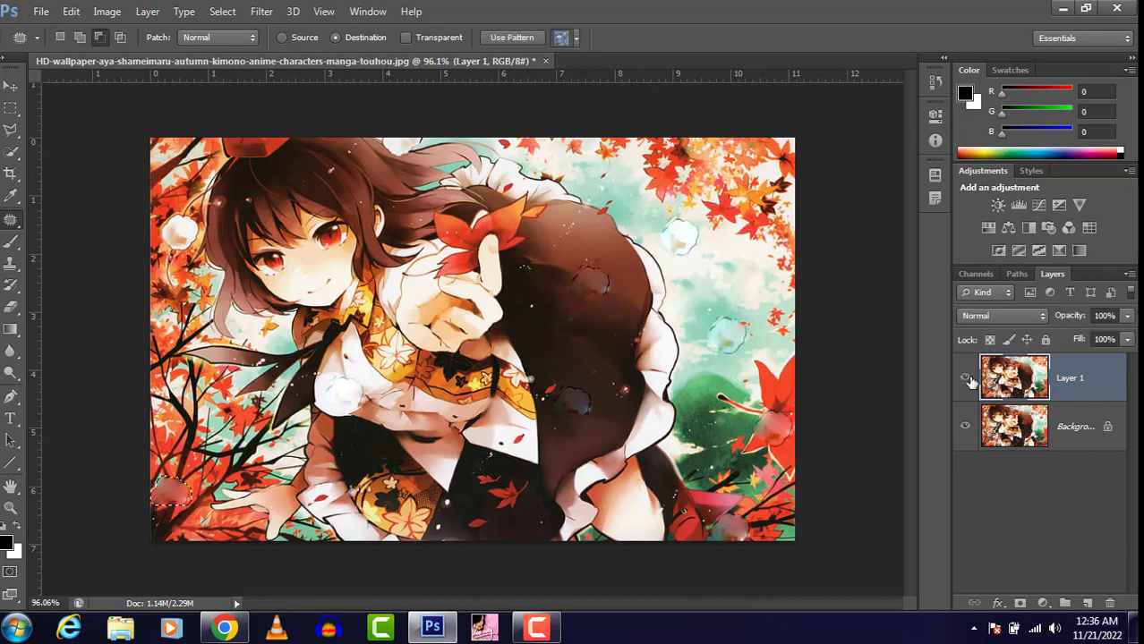
key("ctrl+alt+z")
key("ctrl+alt+z")
key("ctrl+alt+z")
key("ctrl+alt+z")
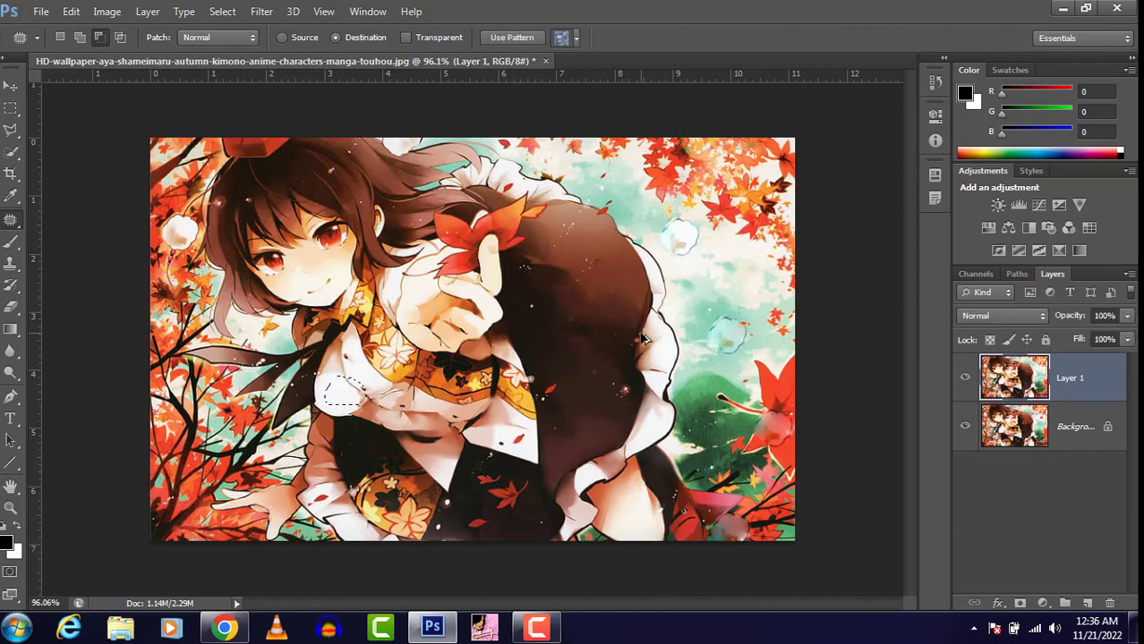
key("ctrl+alt+z")
key("ctrl+alt+z")
key("ctrl+alt+z")
key("ctrl+alt+z")
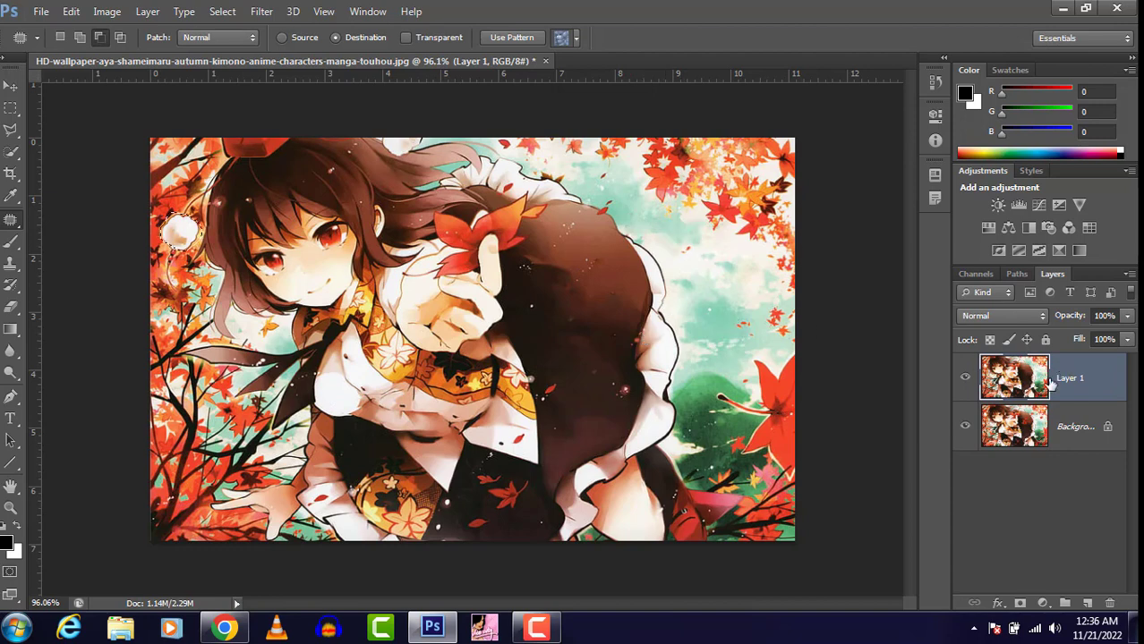
- Toggle Layer 1's visibility several times to compare the leaf removals on the skirt and sky with the original image
left_click(965, 379)
left_click(965, 379)
left_click(965, 378)
left_click(965, 378)
left_click(966, 379)
left_click(966, 379)
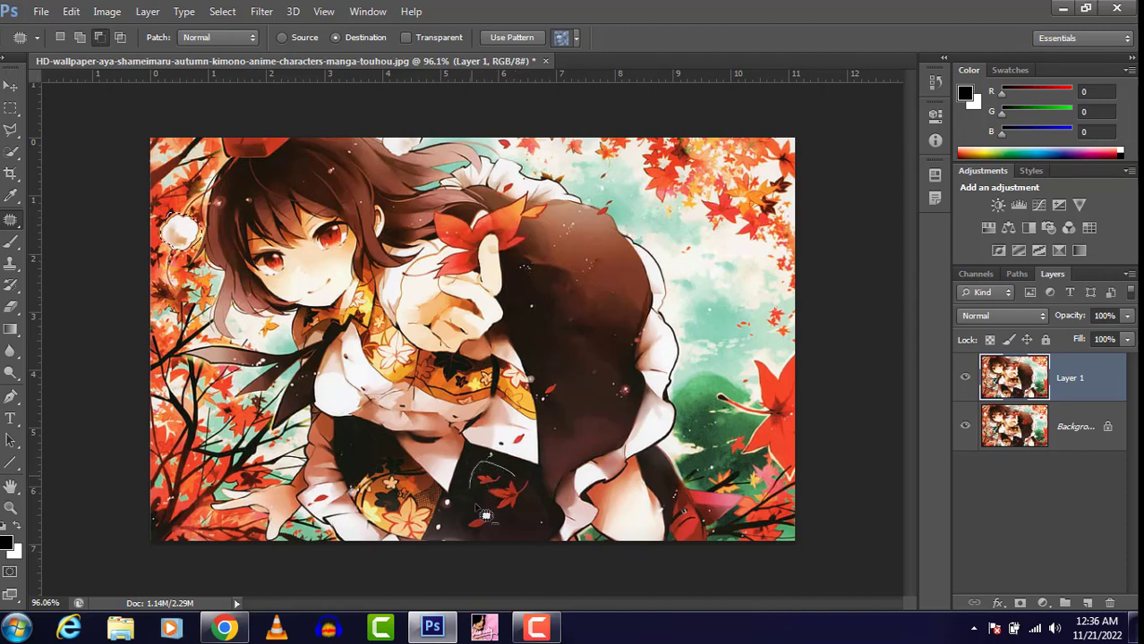
left_click(967, 379)
left_click(966, 379)
left_click(967, 380)
left_click(967, 379)
- Review the healing tool group and the Patch Tool's Normal and Content-Aware modes, and switch to the Move tool
right_click(13, 222)
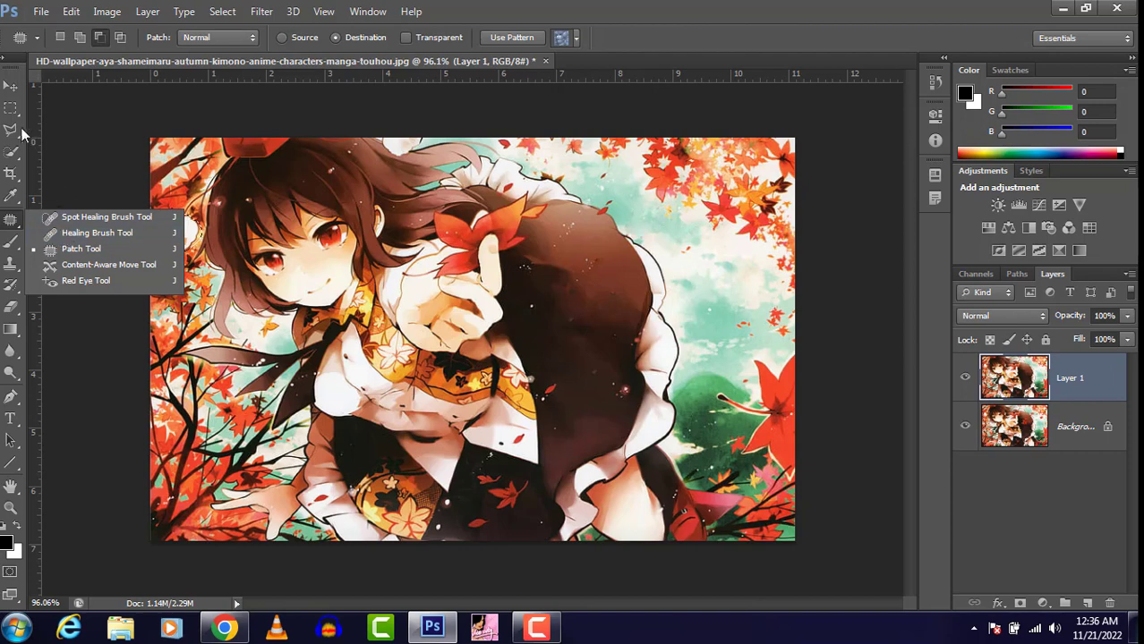
left_click(105, 251)
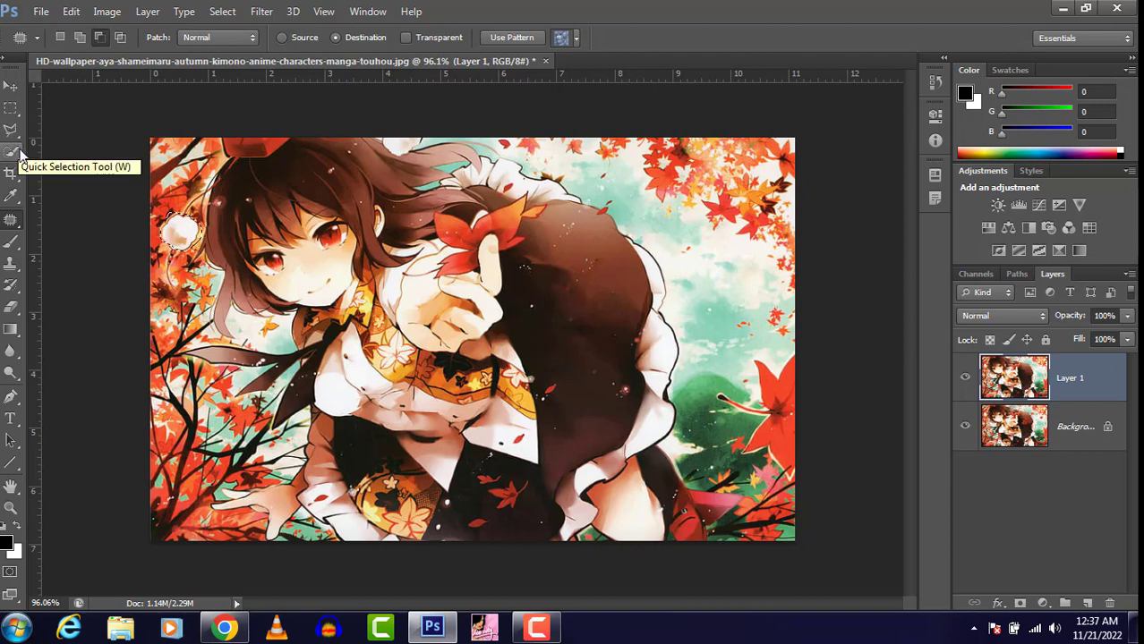
right_click(14, 224)
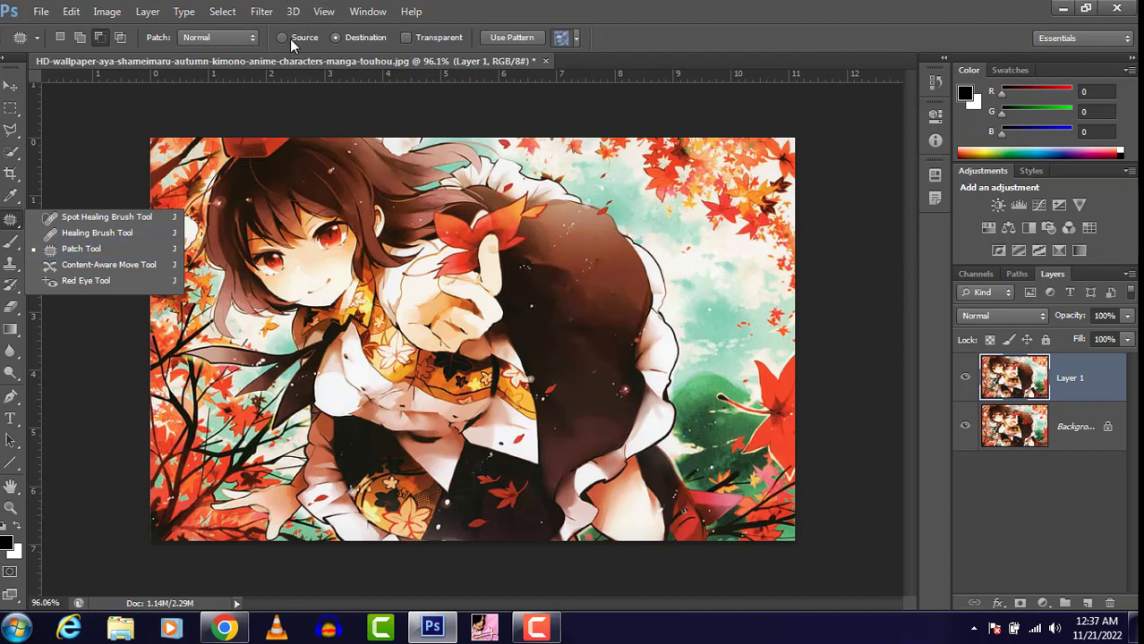
left_click(243, 38)
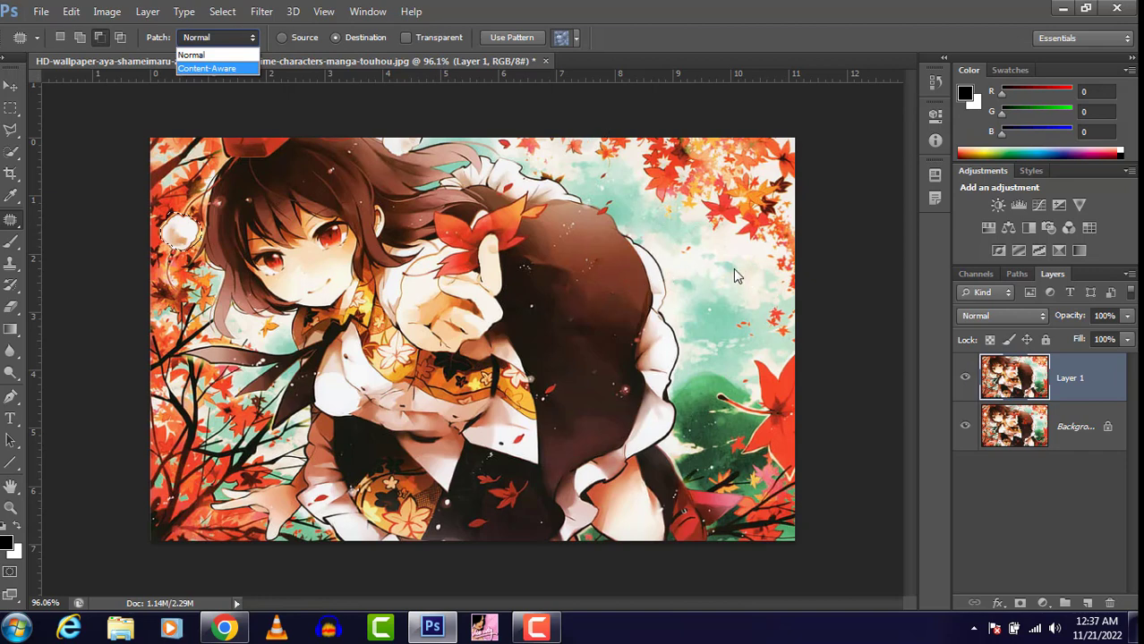
left_click(21, 230)
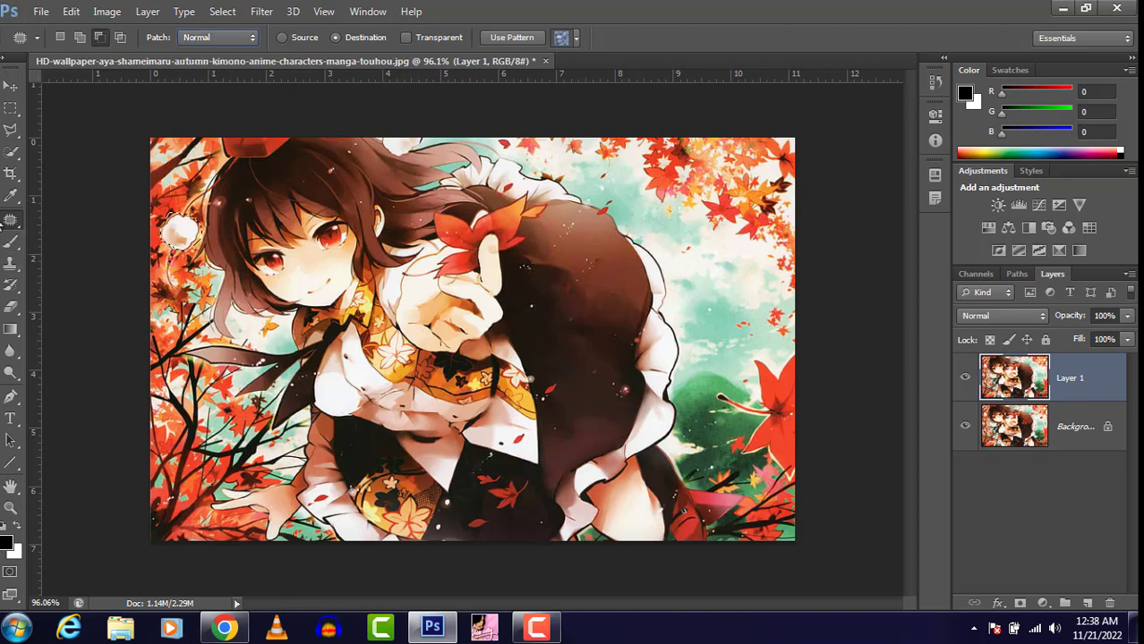
right_click(10, 222)
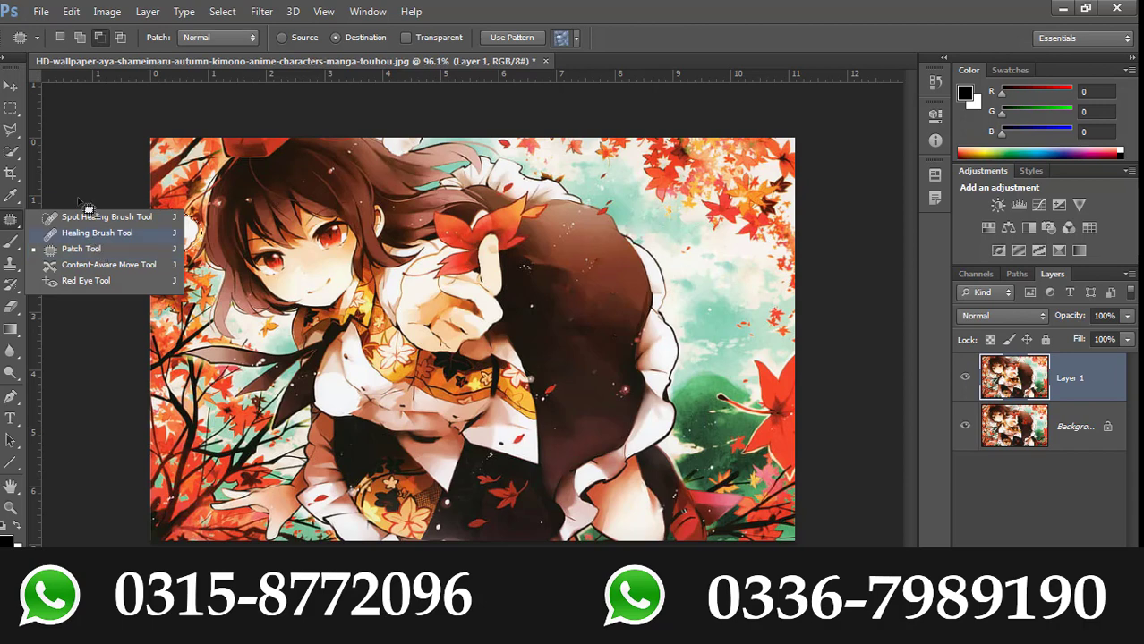
key("v")
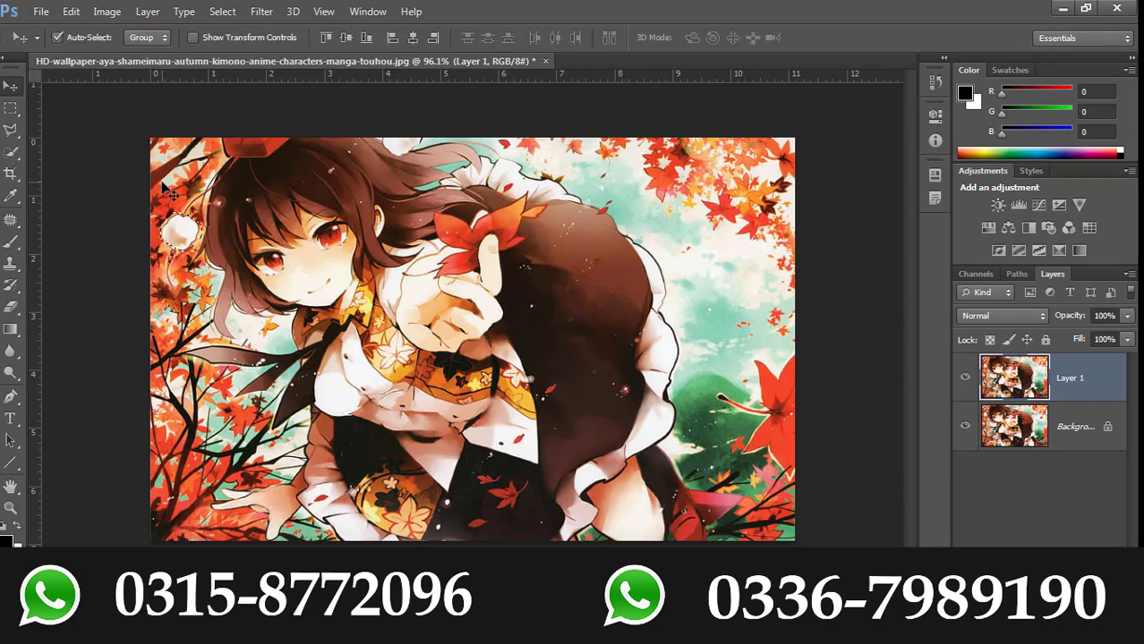